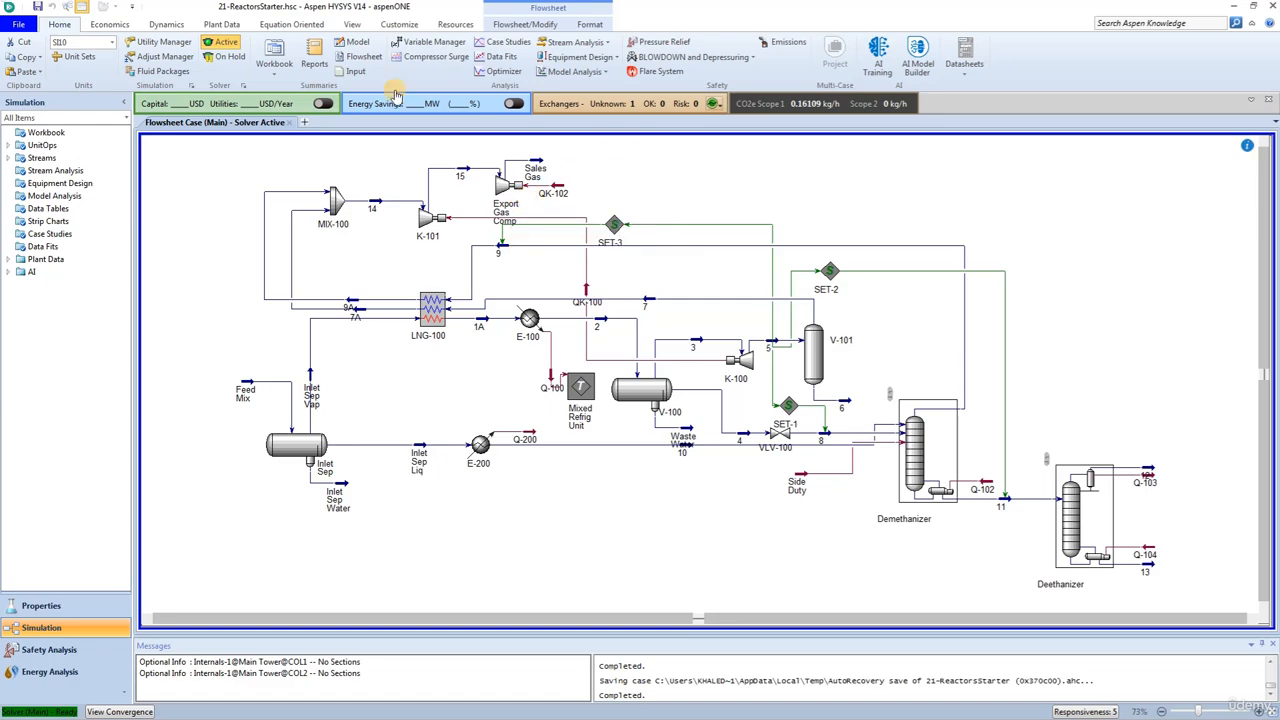
Break the connection between stream 15 and the Export Gas Comp compressor
{"action": "left_click", "coordinate": [530, 22]}
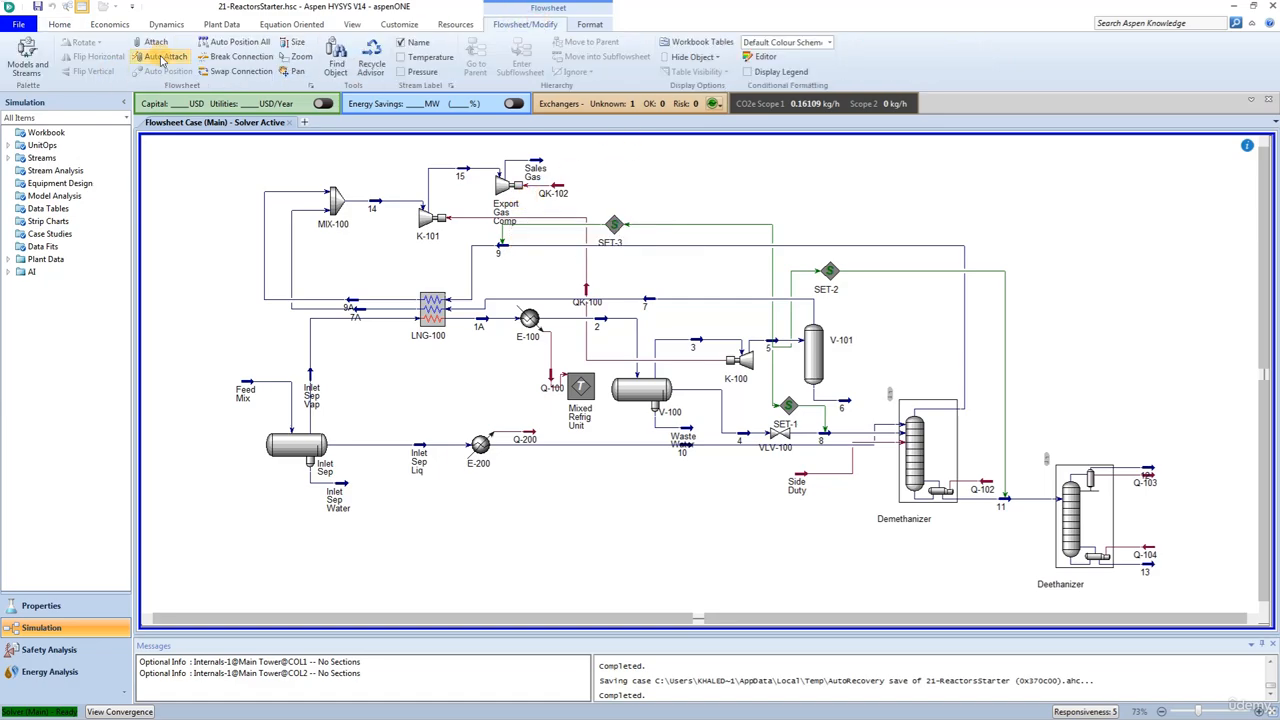
{"action": "left_click", "coordinate": [236, 57]}
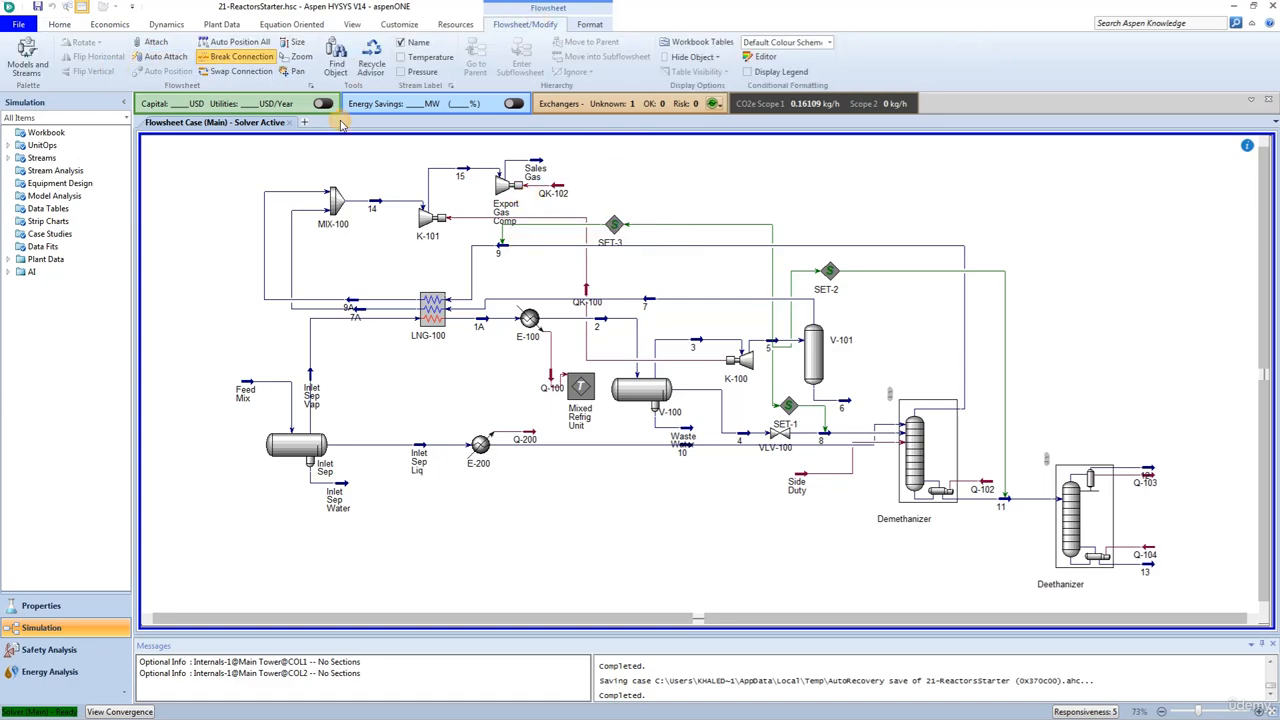
{"action": "left_click", "coordinate": [481, 170]}
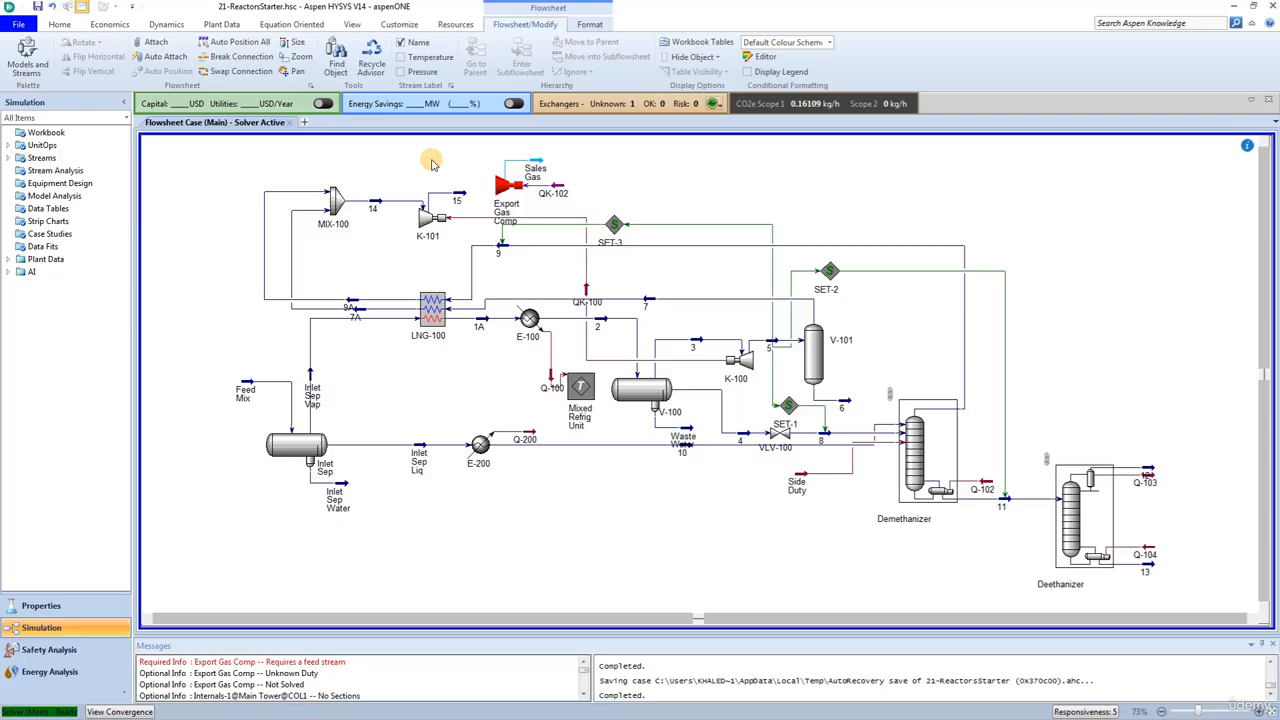
Add a tee to the flowsheet above stream 15 and dock the model palette beside the flowsheet
{"action": "left_click", "coordinate": [27, 60]}
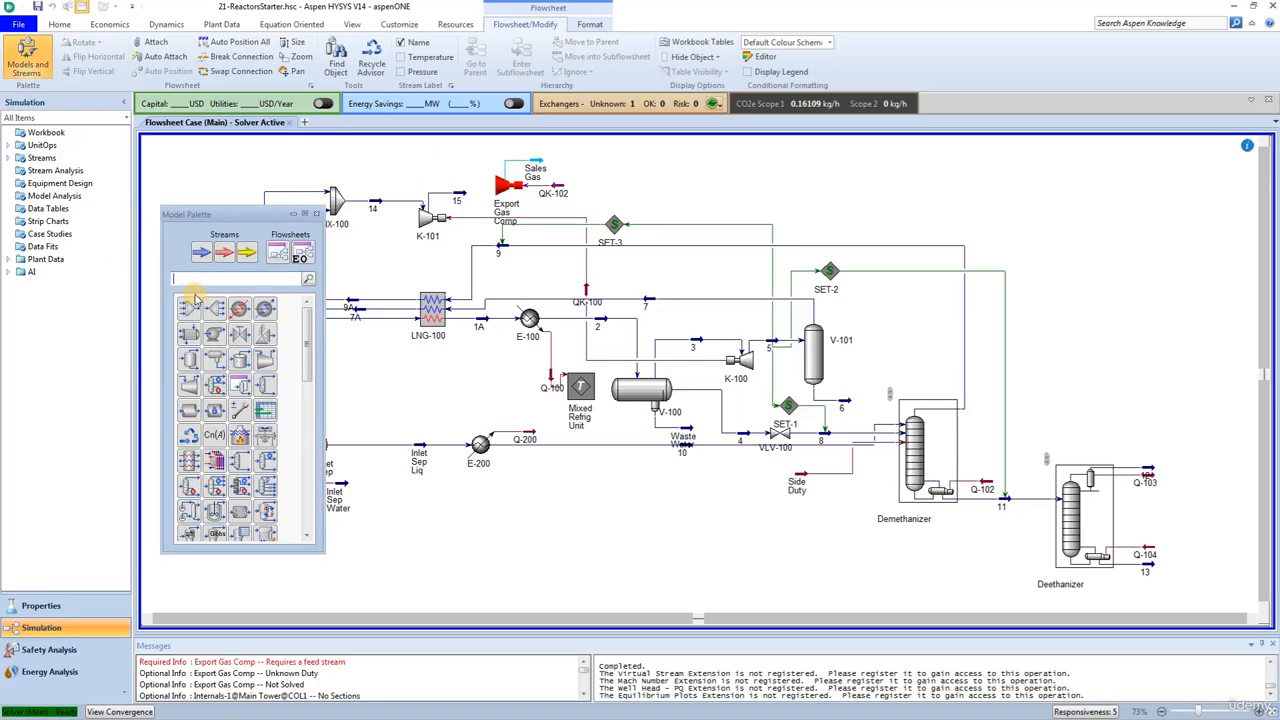
{"action": "left_click", "coordinate": [217, 311]}
{"action": "left_click", "coordinate": [443, 175]}
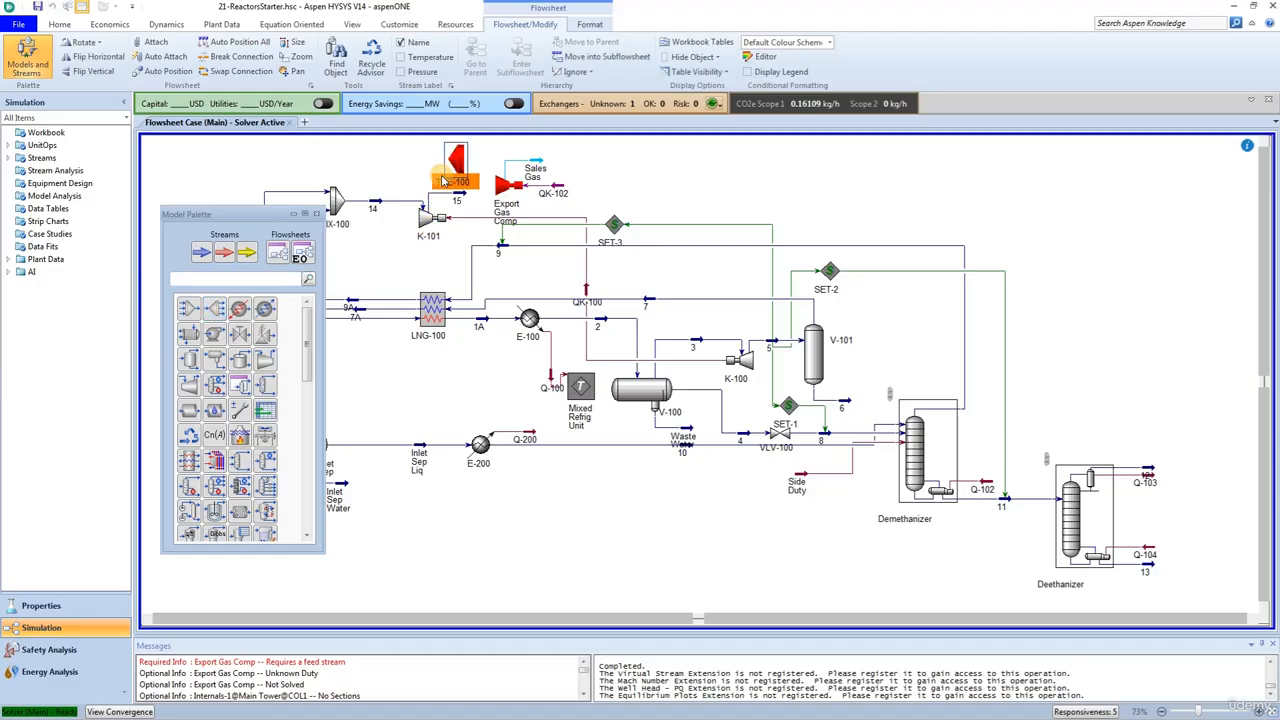
{"action": "left_click_drag", "start_coordinate": [226, 207], "coordinate": [1258, 408]}
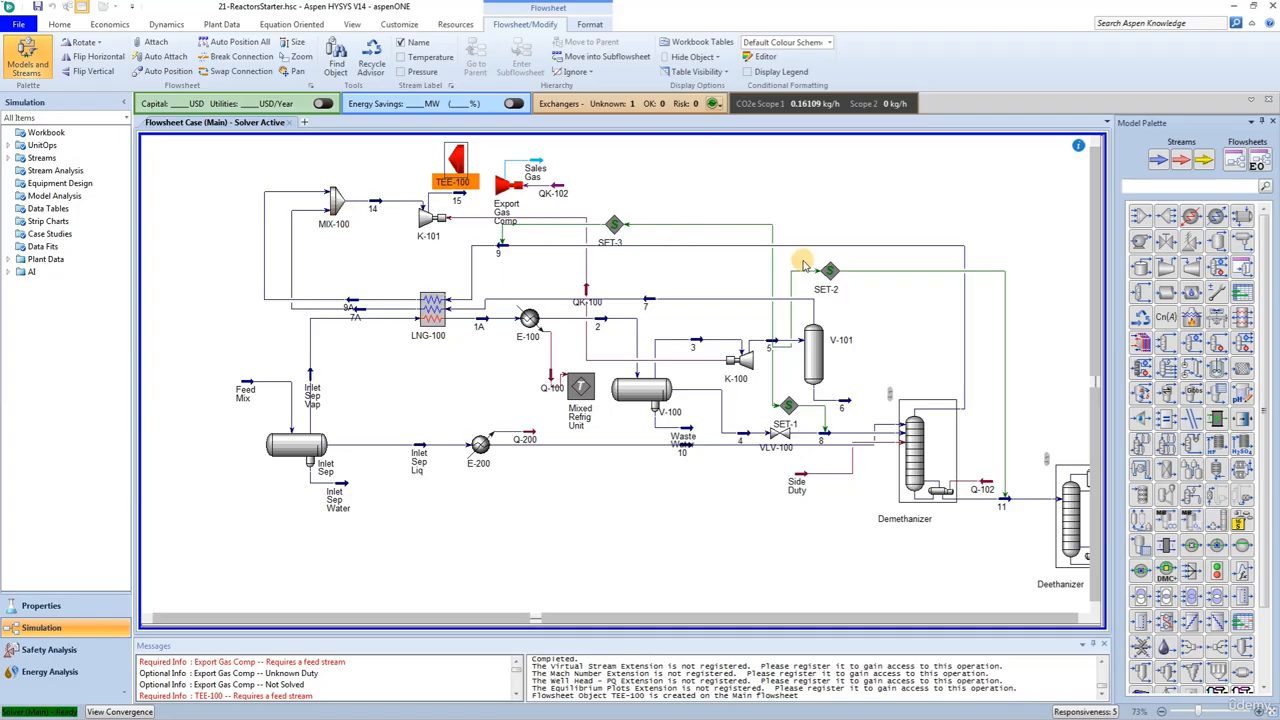
Move the tee to the open area above Export Gas Comp and attach stream 15 to its inlet
{"action": "scroll", "coordinate": [1096, 147], "scroll_direction": "up", "scroll_amount": 4}
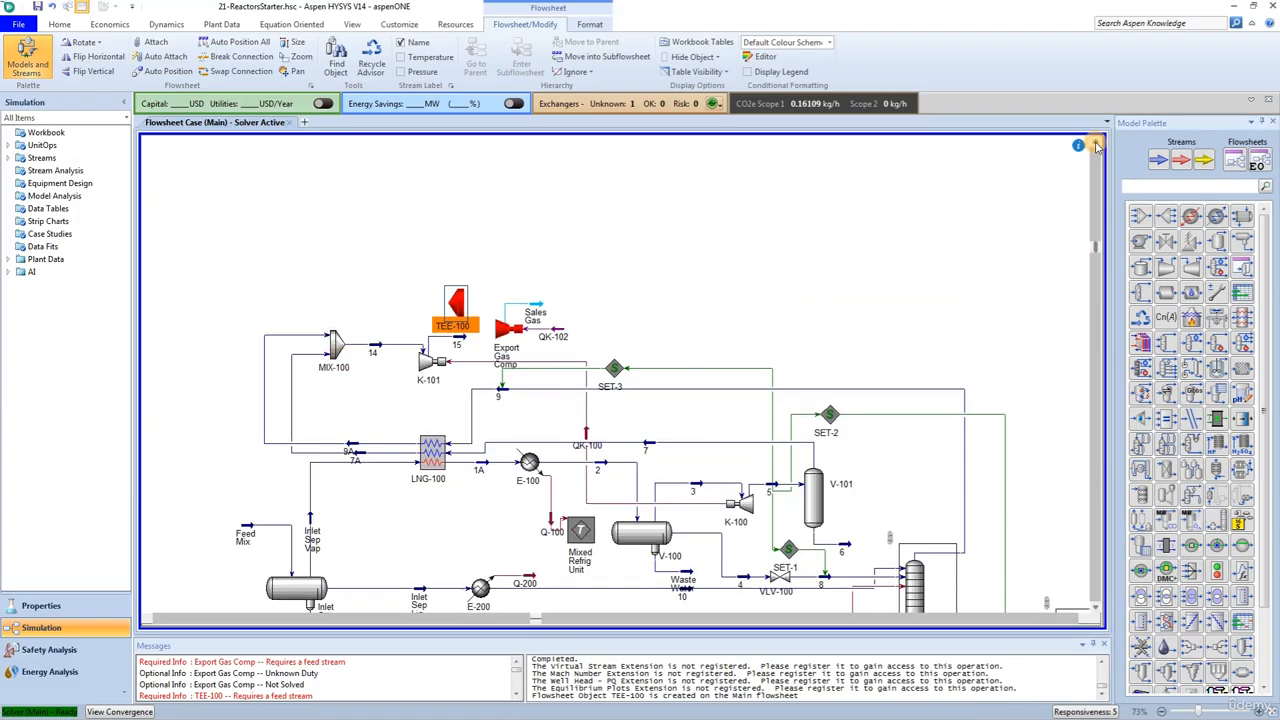
{"action": "left_click_drag", "start_coordinate": [462, 352], "coordinate": [522, 282]}
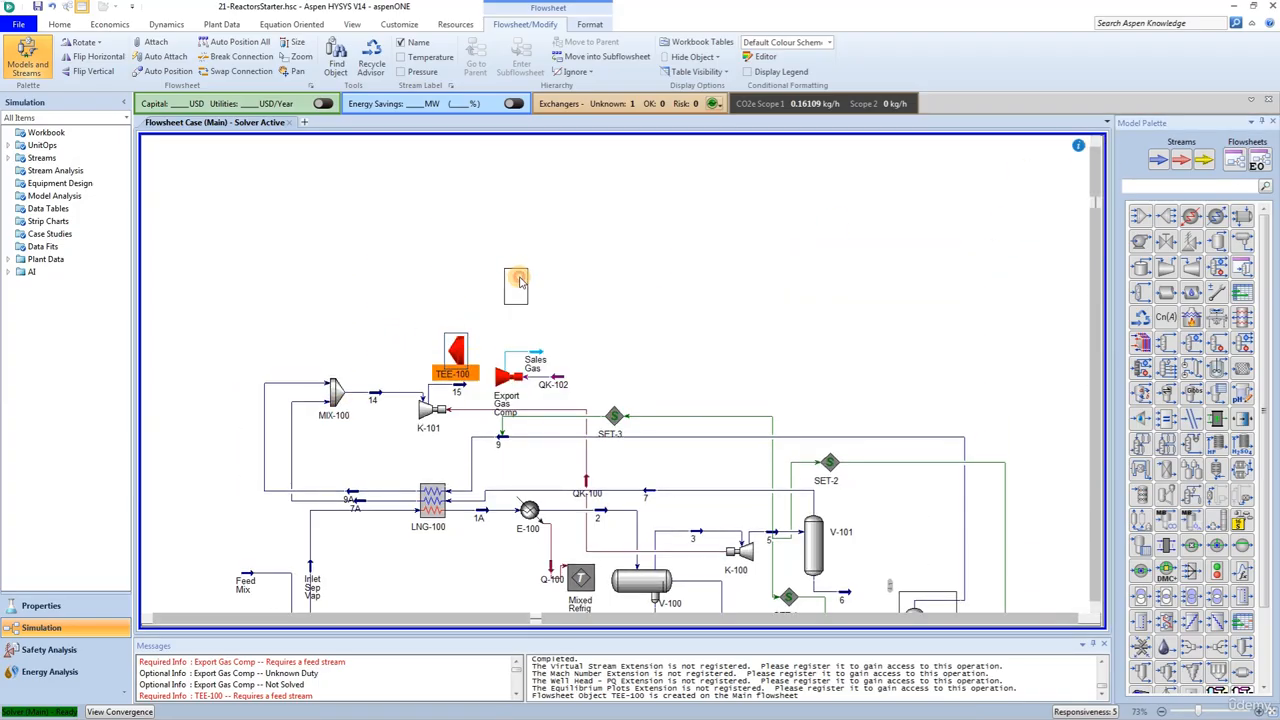
{"action": "left_click_drag", "start_coordinate": [461, 380], "coordinate": [504, 283]}
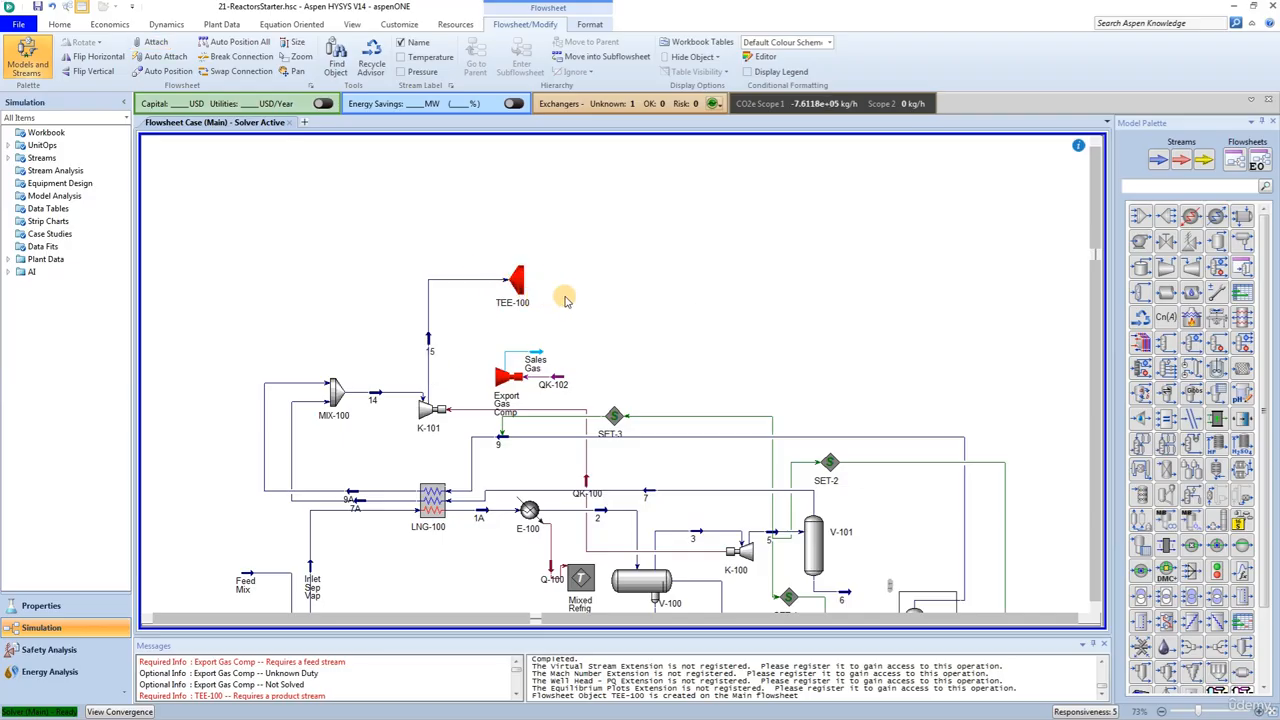
Rename the new tee as Gas Split
{"action": "double_click", "coordinate": [518, 281]}
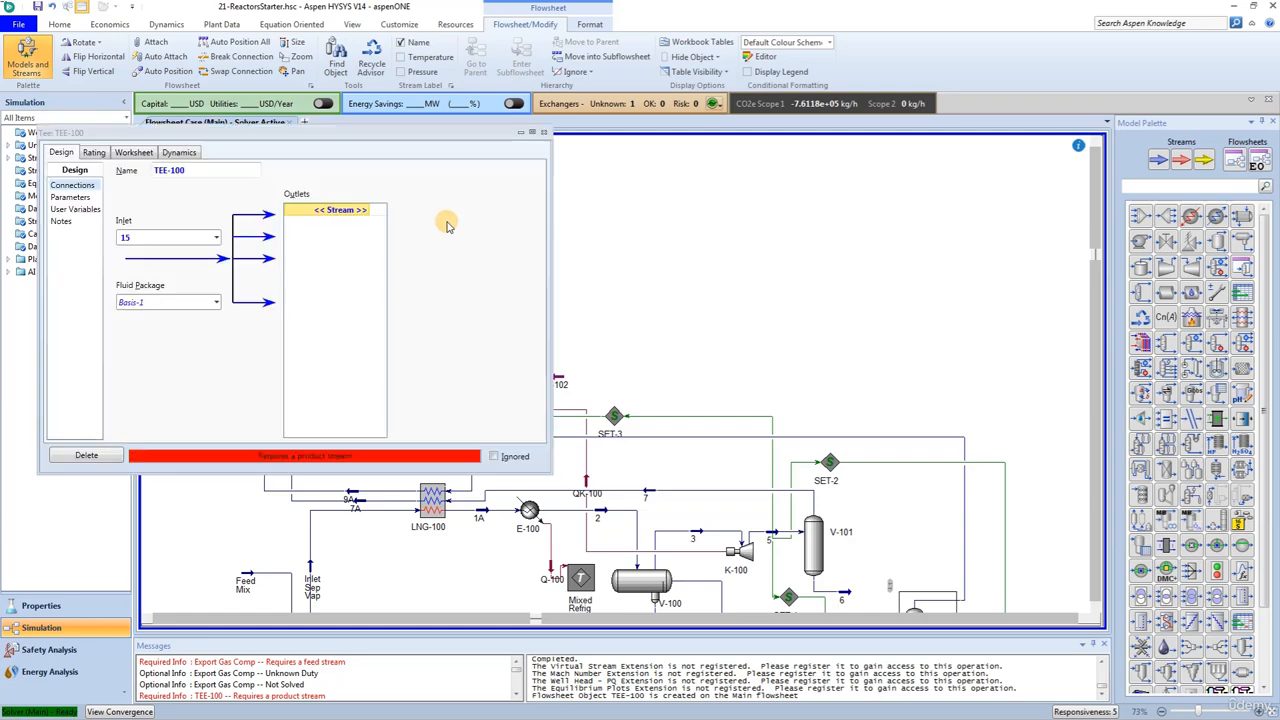
{"action": "left_click", "coordinate": [200, 172]}
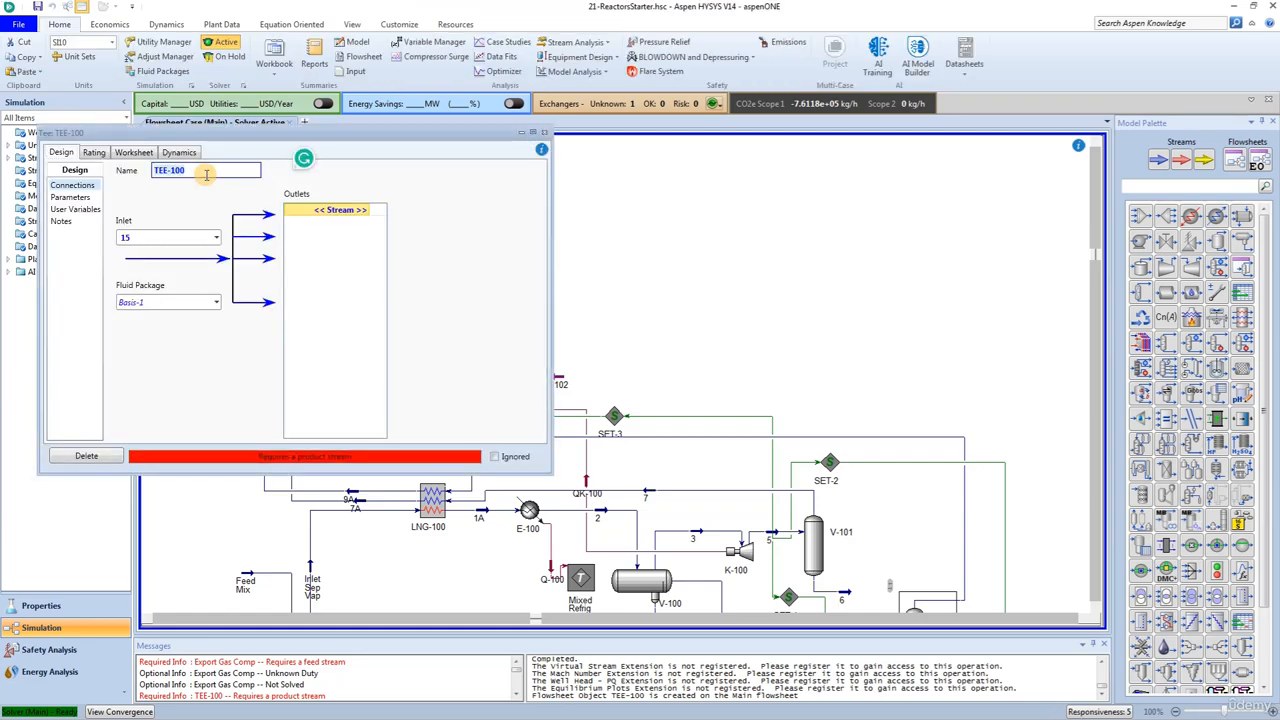
{"action": "type", "text": "Gas Split"}
{"action": "key", "text": "Return"}
Create two outlet streams for the Gas Split tee, named Export Gas and To Syn Gas
{"action": "left_click", "coordinate": [352, 211]}
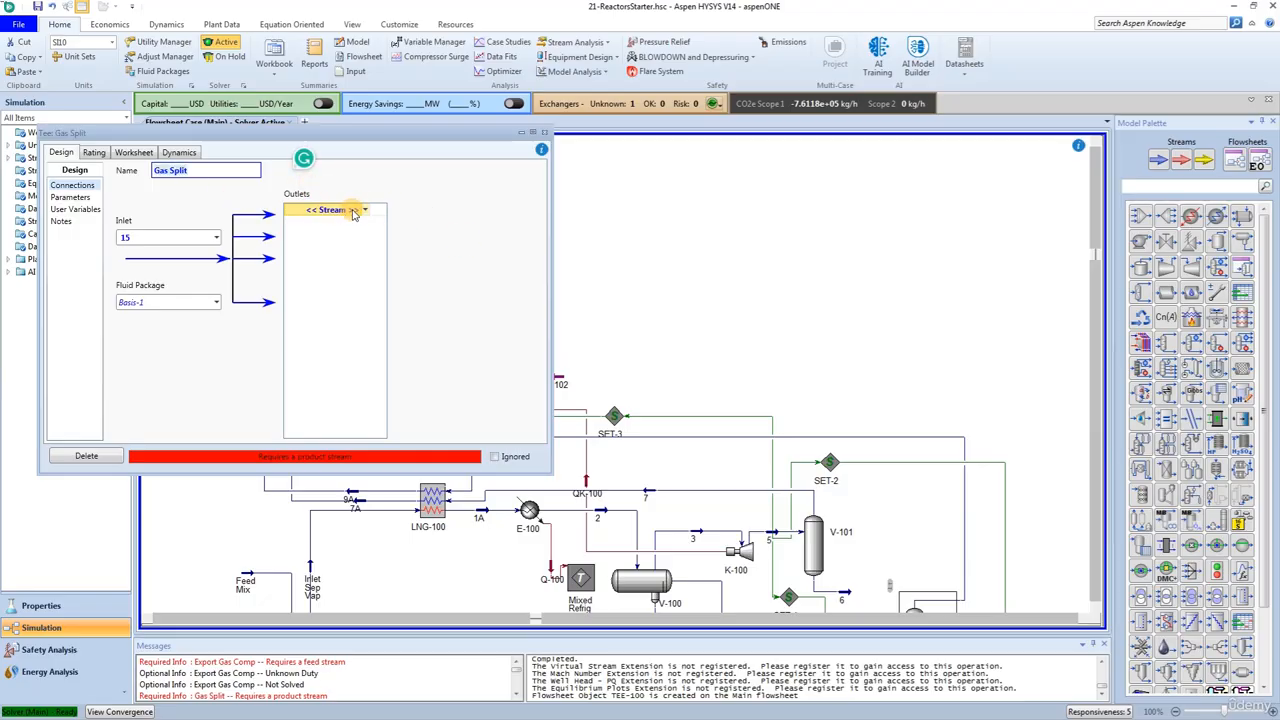
{"action": "left_click", "coordinate": [365, 210]}
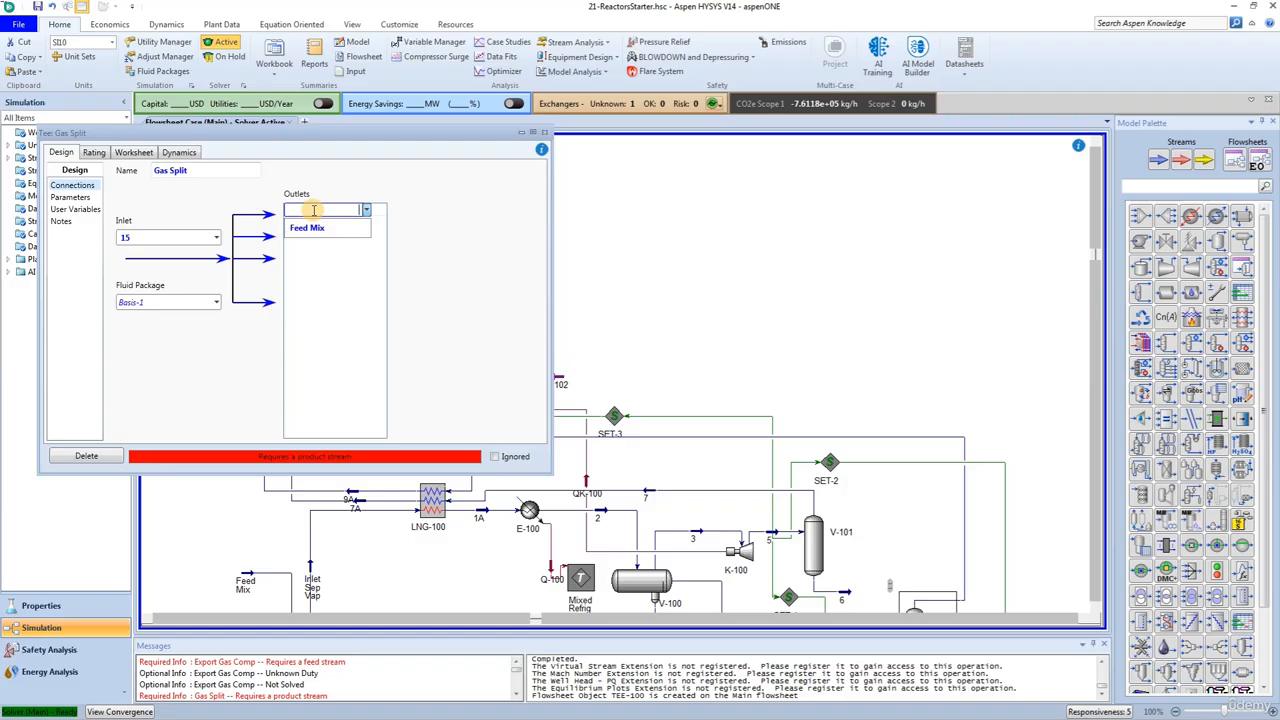
{"action": "type", "text": "Export Gas"}
{"action": "key", "text": "Return"}
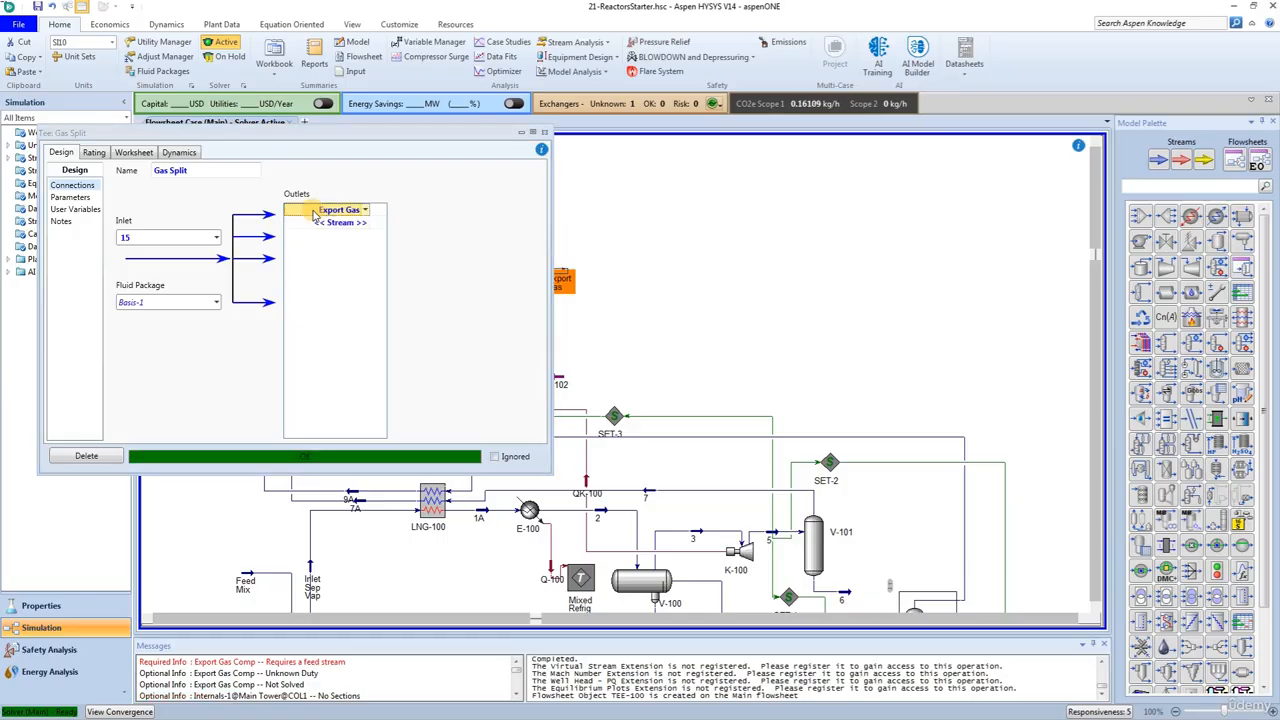
{"action": "left_click", "coordinate": [365, 223]}
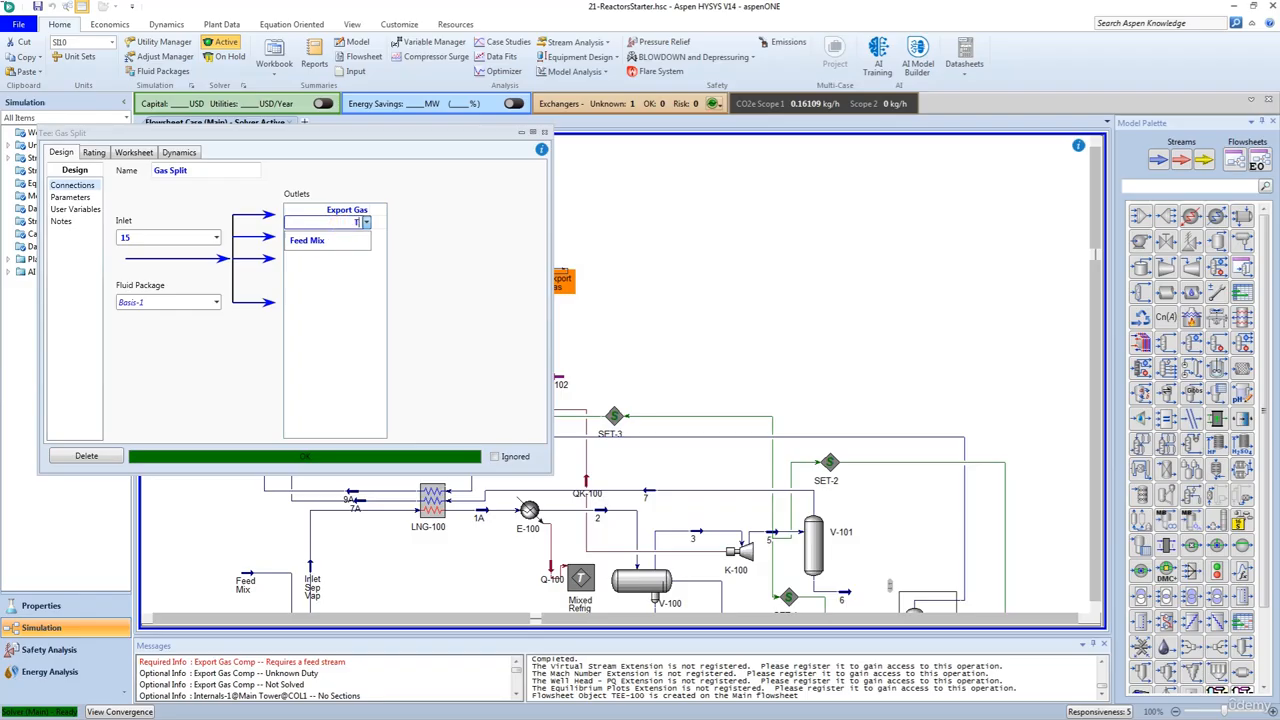
{"action": "type", "text": "To Syn Gas"}
{"action": "left_click", "coordinate": [436, 311]}
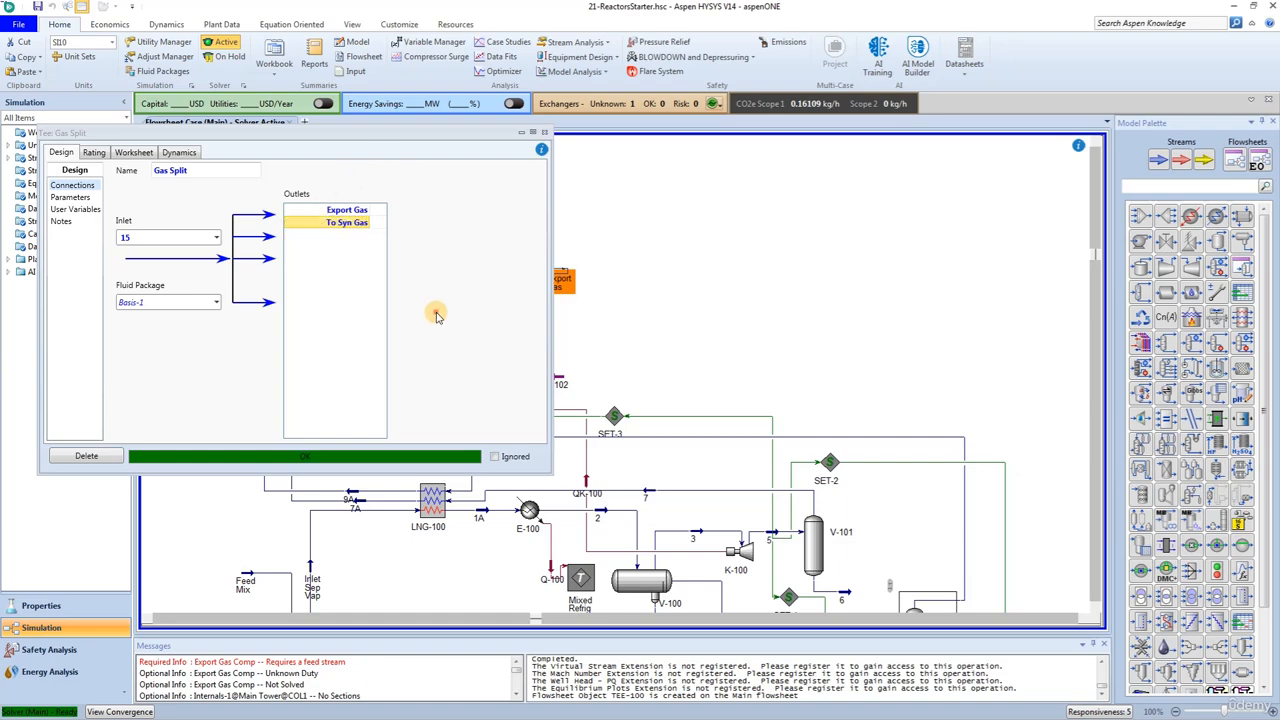
Set the To Syn Gas stream's molar flow to 90 kgmole/h in the tee's worksheet and close the tee's window
{"action": "left_click", "coordinate": [133, 153]}
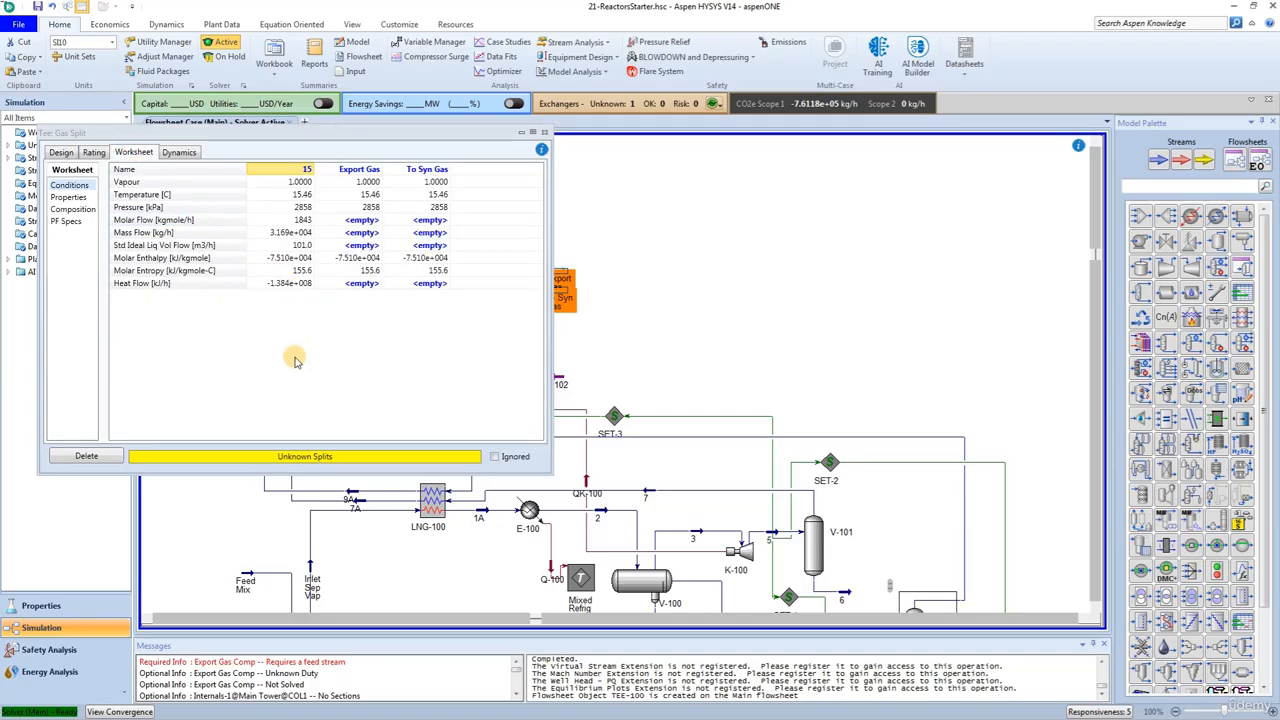
{"action": "left_click", "coordinate": [437, 231]}
{"action": "left_click", "coordinate": [436, 221]}
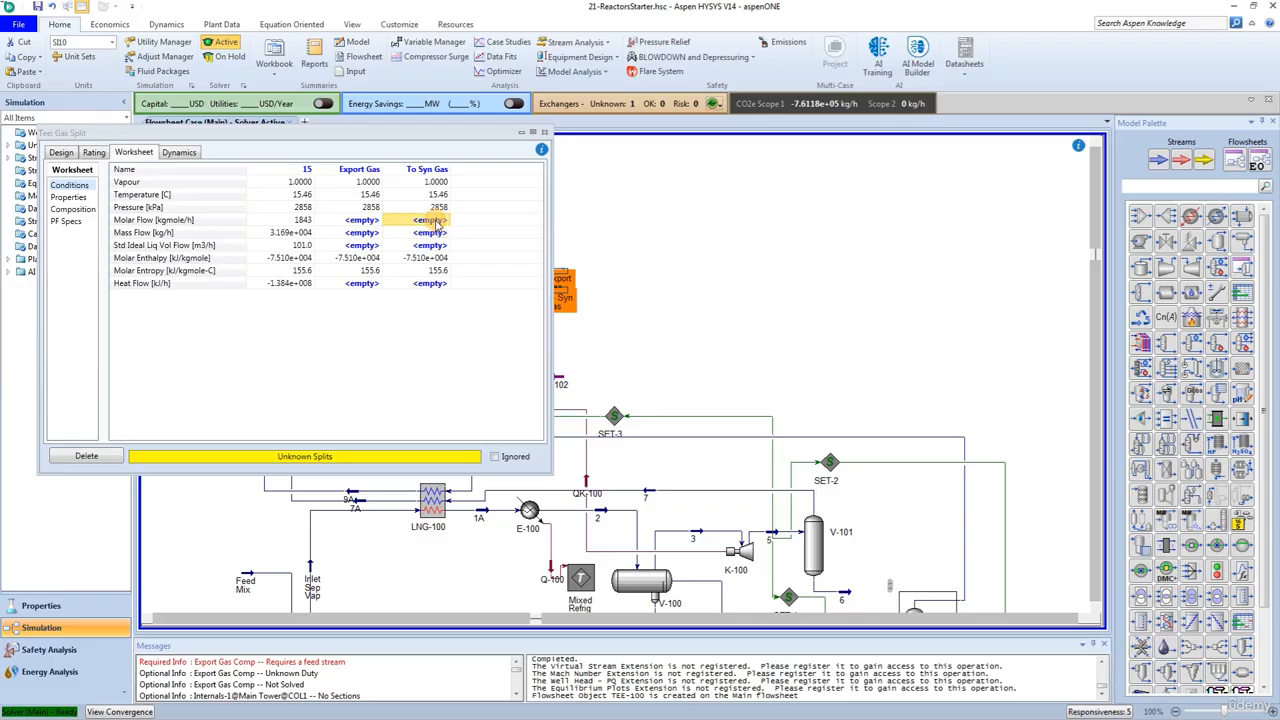
{"action": "type", "text": "90"}
{"action": "key", "text": "Return"}
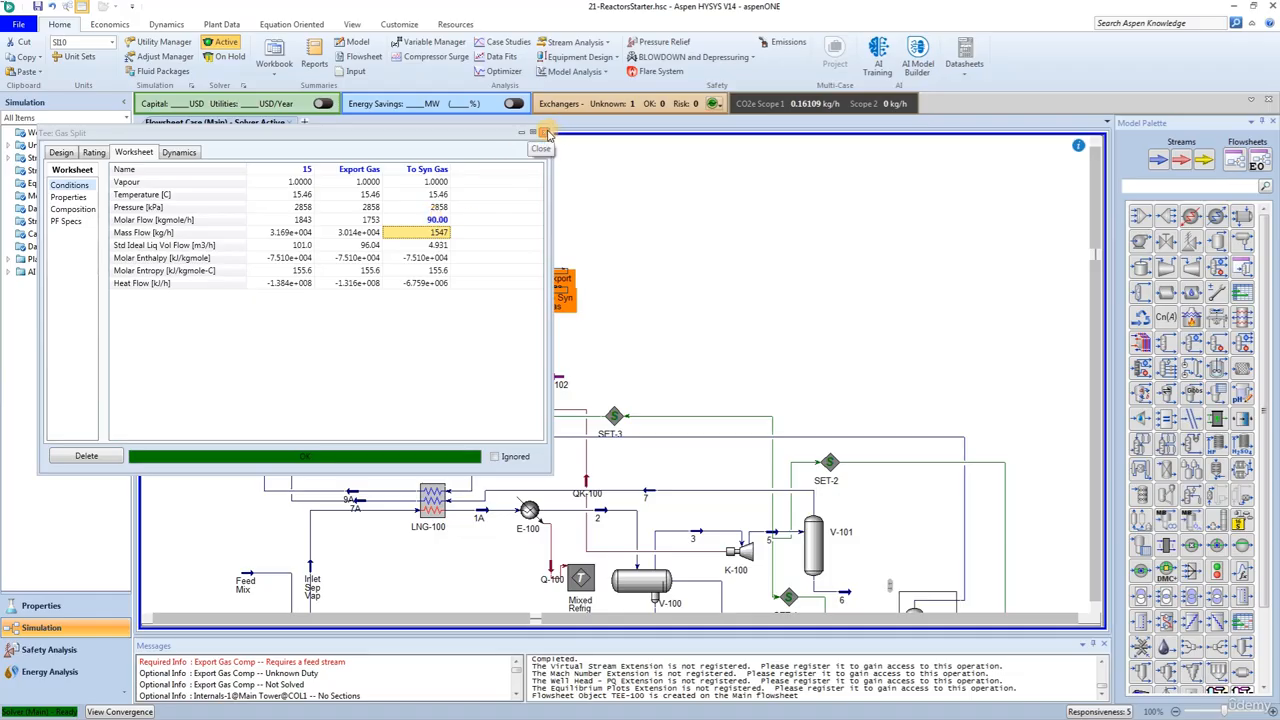
{"action": "left_click", "coordinate": [546, 133]}
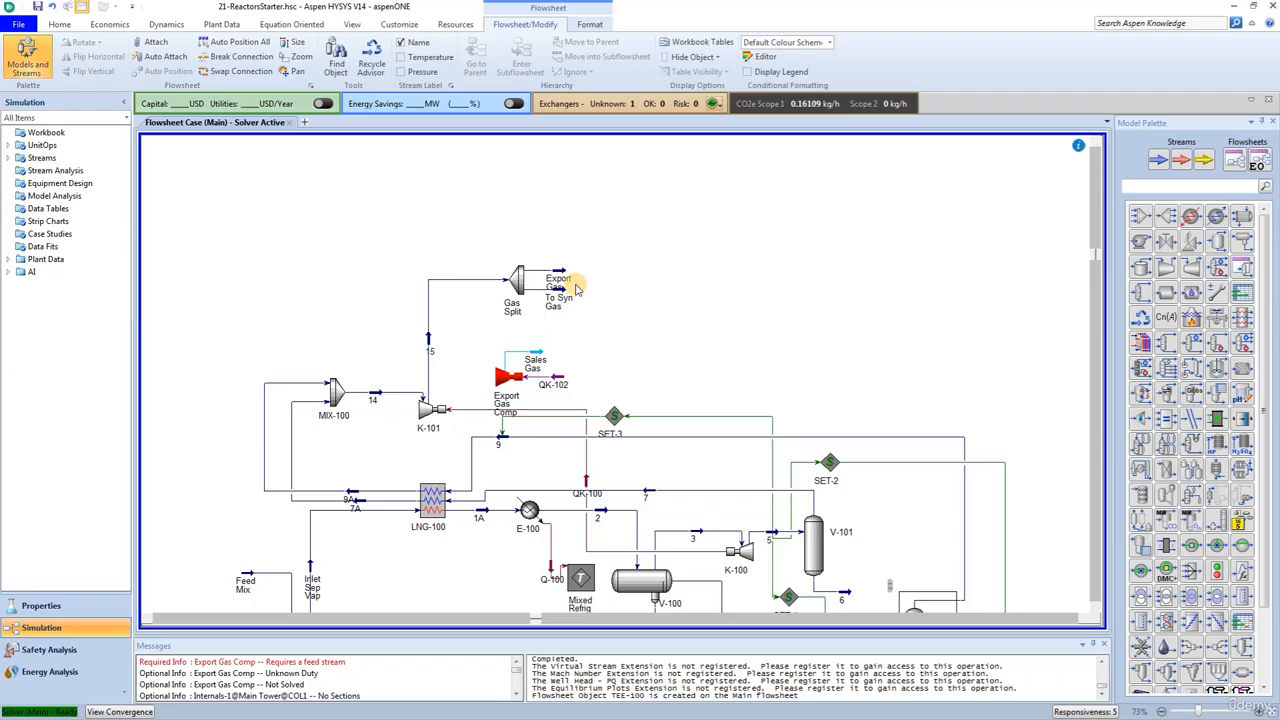
Attach the Export Gas stream to the inlet of the Export Gas Comp compressor
{"action": "mouse_move", "coordinate": [560, 280]}
{"action": "key", "text": "ctrl"}
{"action": "left_click_drag", "start_coordinate": [565, 271], "coordinate": [497, 364]}
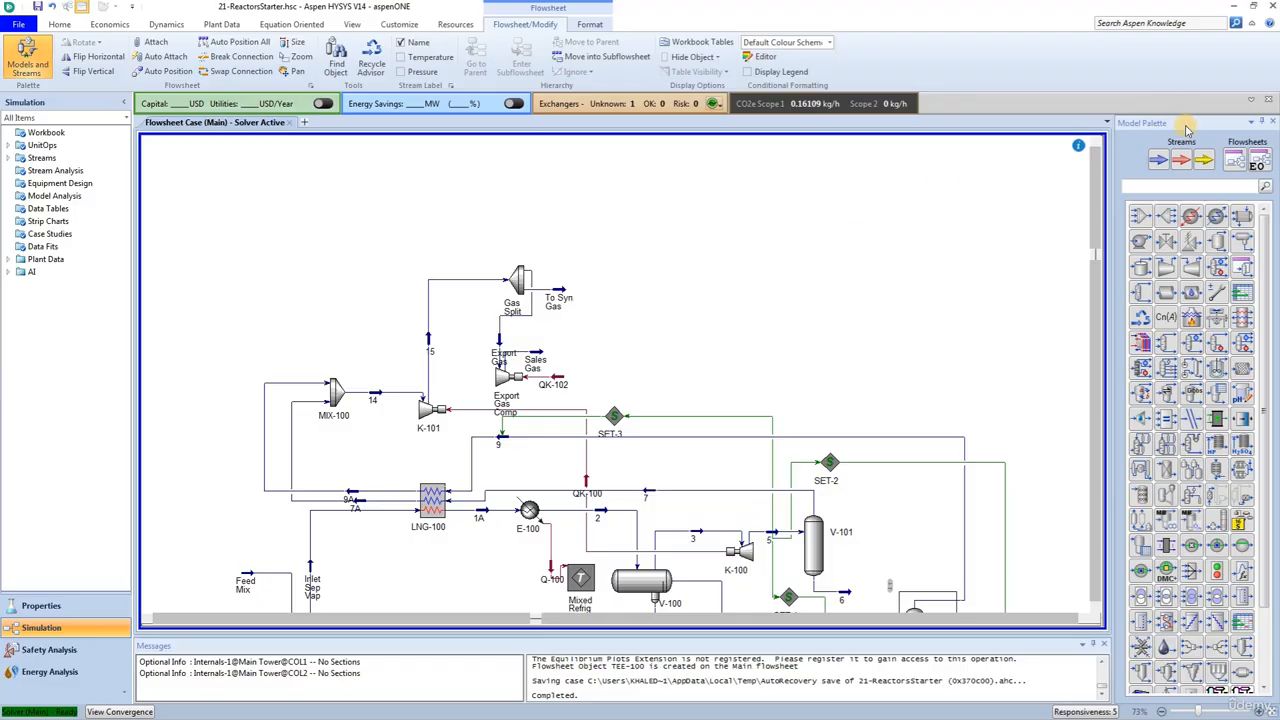
Add a standard sub-flowsheet beside the To Syn Gas stream, starting with a blank flowsheet
{"action": "left_click", "coordinate": [1233, 160]}
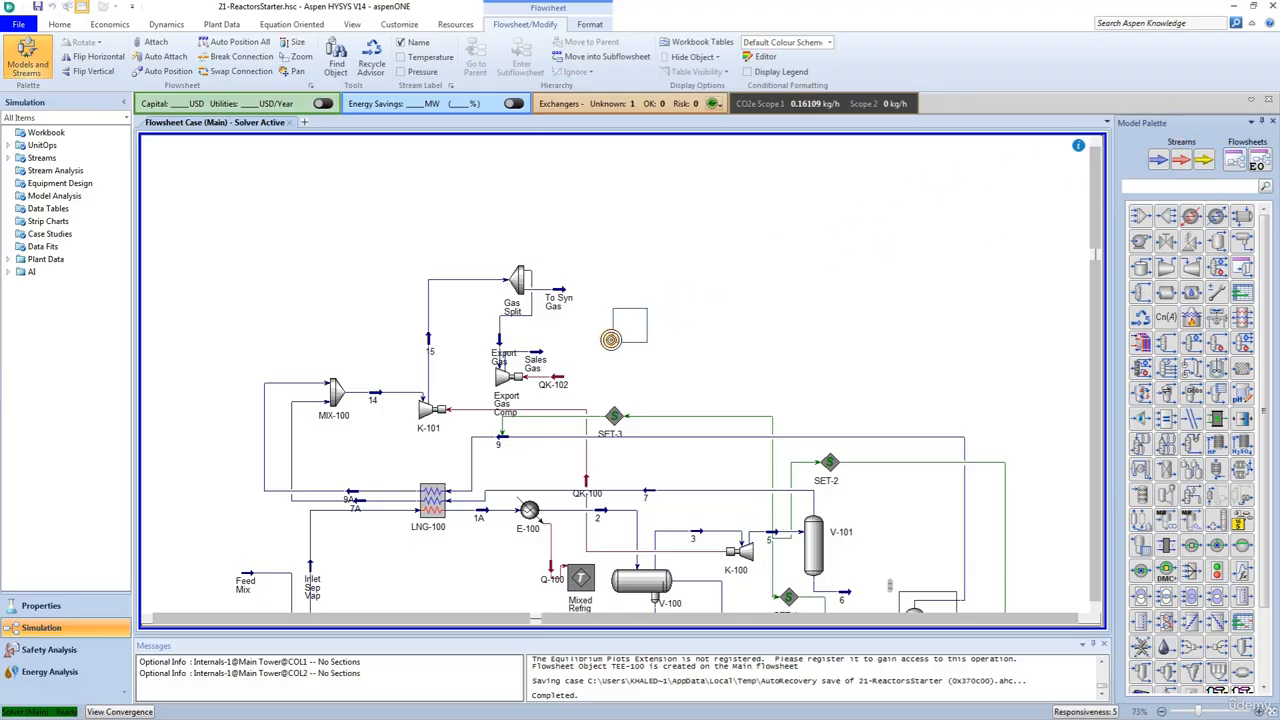
{"action": "left_click", "coordinate": [602, 303]}
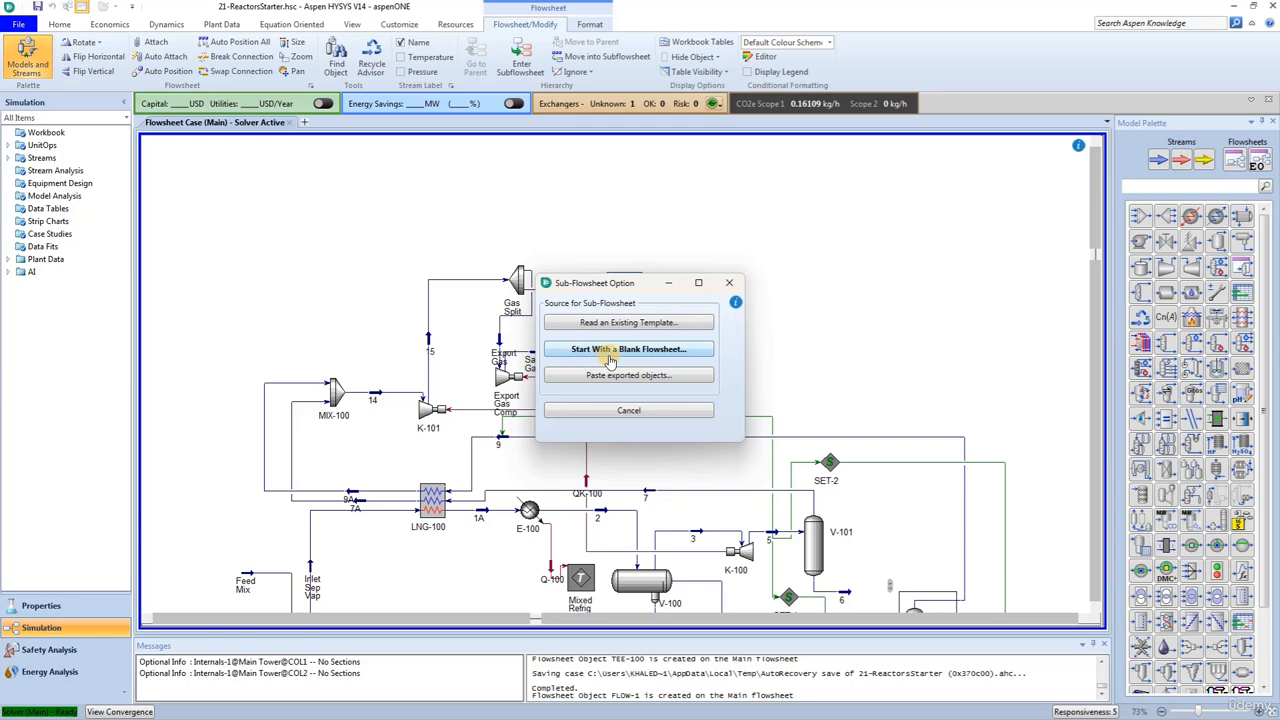
{"action": "left_click", "coordinate": [643, 352]}
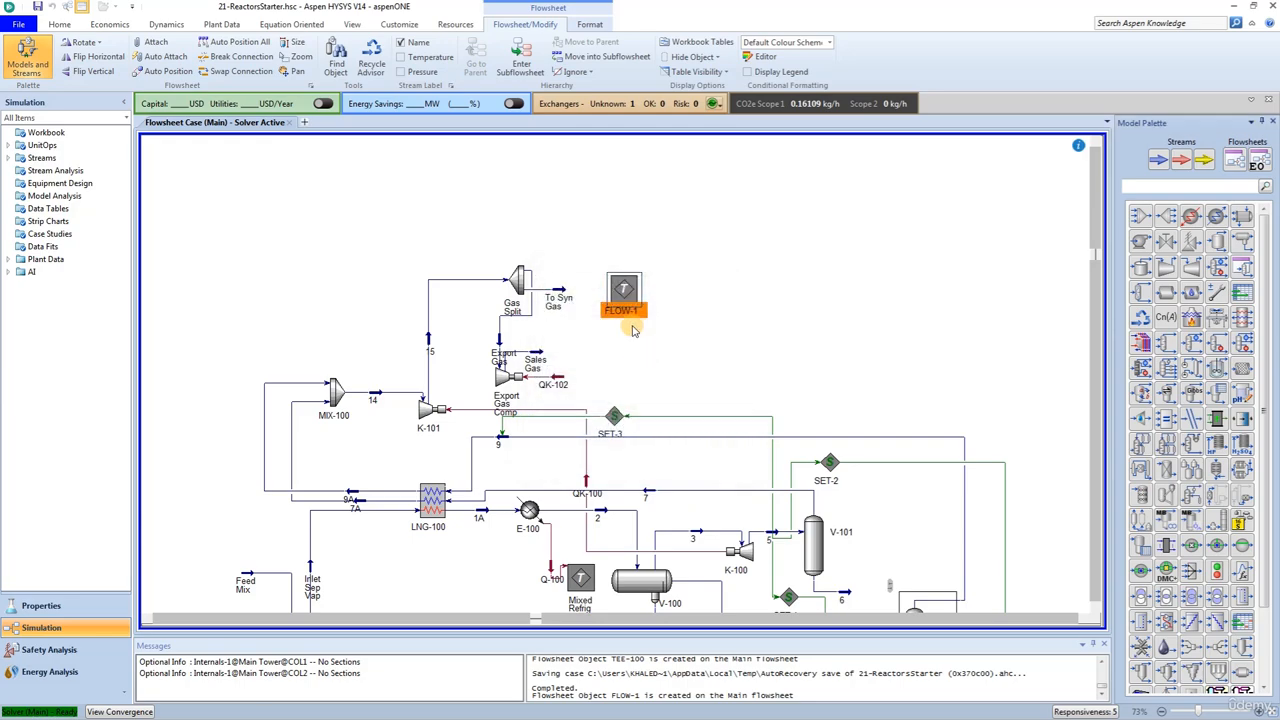
Name the sub-flowsheet Syn Gas Plant and connect the external stream To Syn Gas as its inlet
{"action": "double_click", "coordinate": [622, 289]}
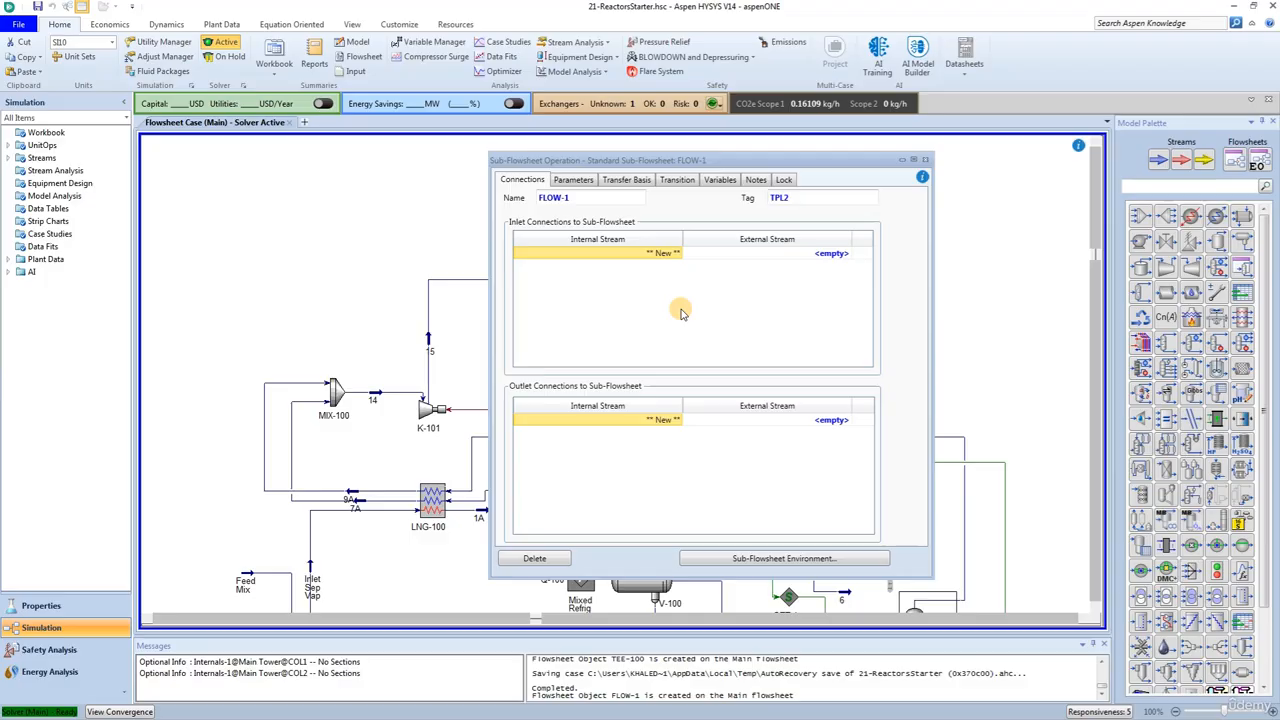
{"action": "left_click", "coordinate": [590, 197]}
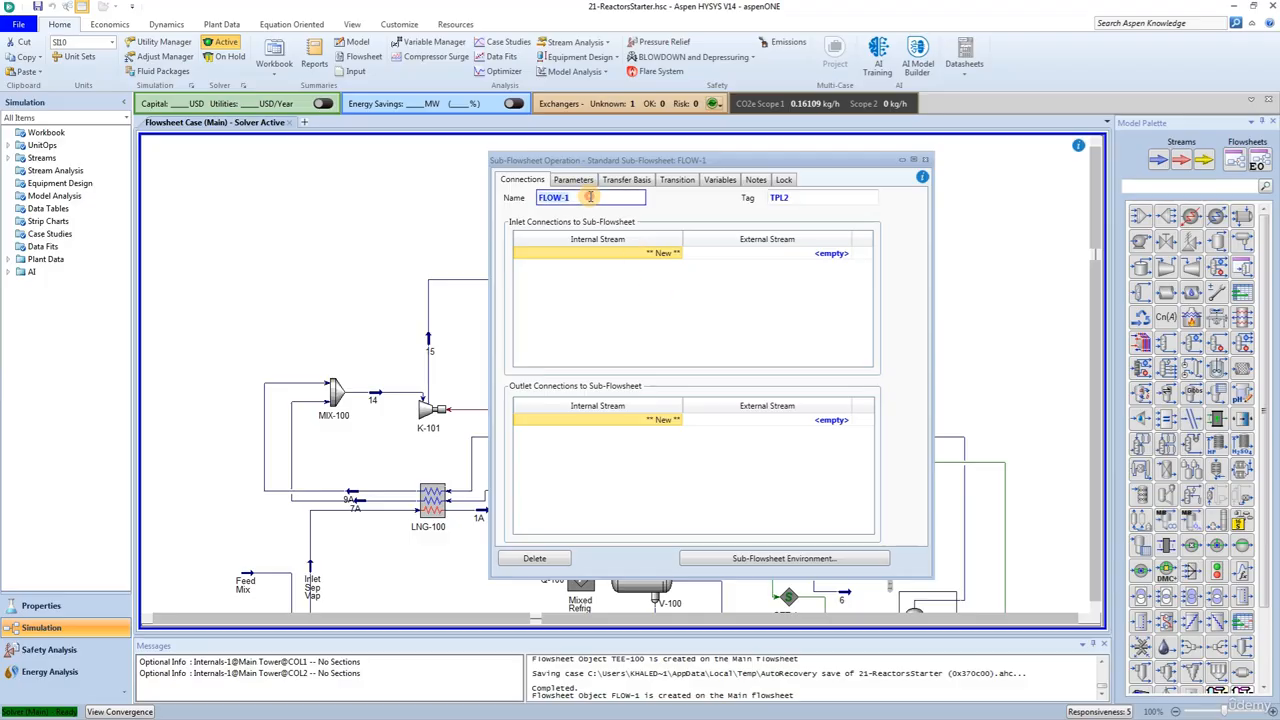
{"action": "type", "text": "Syn Gas Plant"}
{"action": "left_click", "coordinate": [838, 253]}
{"action": "left_click", "coordinate": [844, 254]}
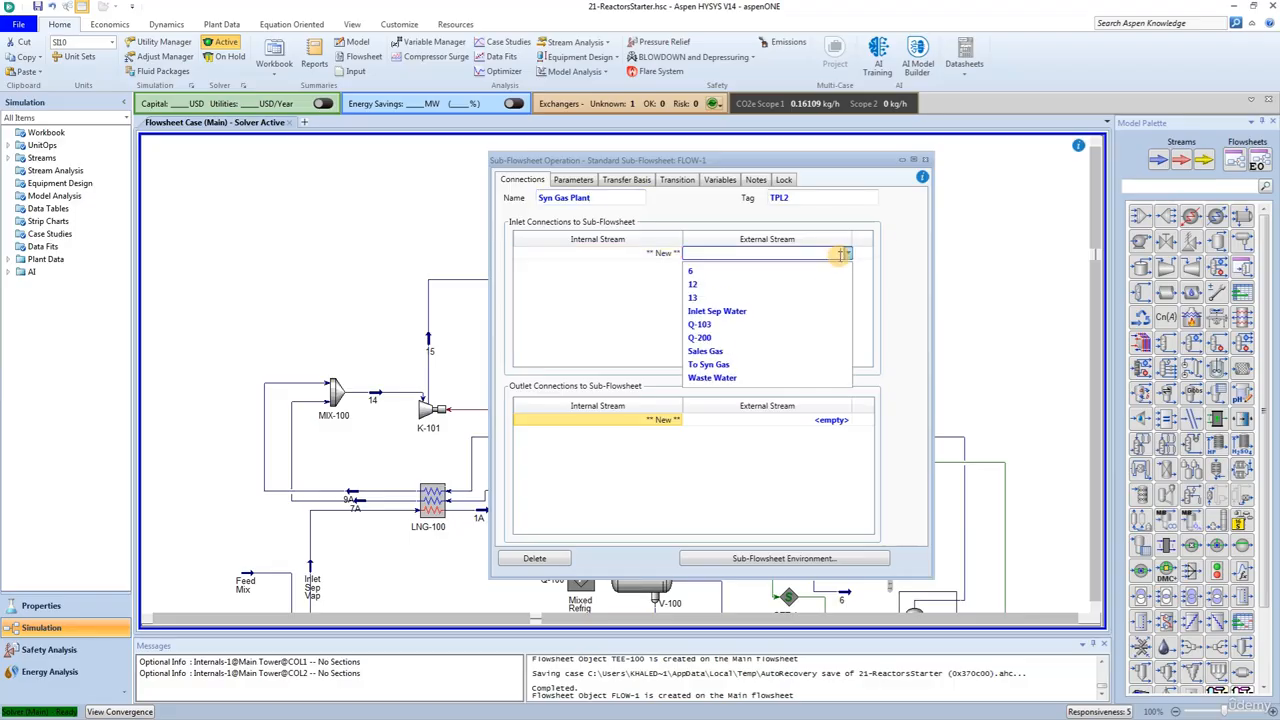
{"action": "left_click", "coordinate": [768, 364]}
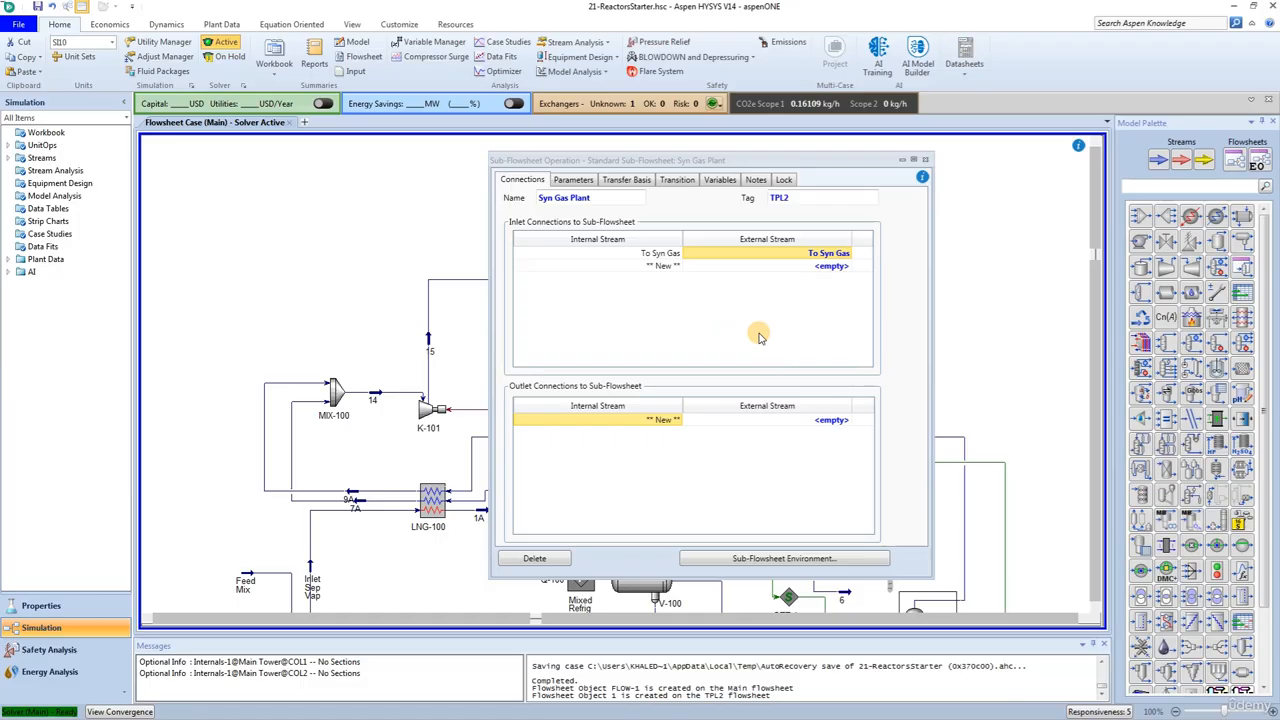
Enter the Syn Gas Plant sub-flowsheet environment and place a compressor next to the To Syn Gas stream
{"action": "left_click", "coordinate": [772, 559]}
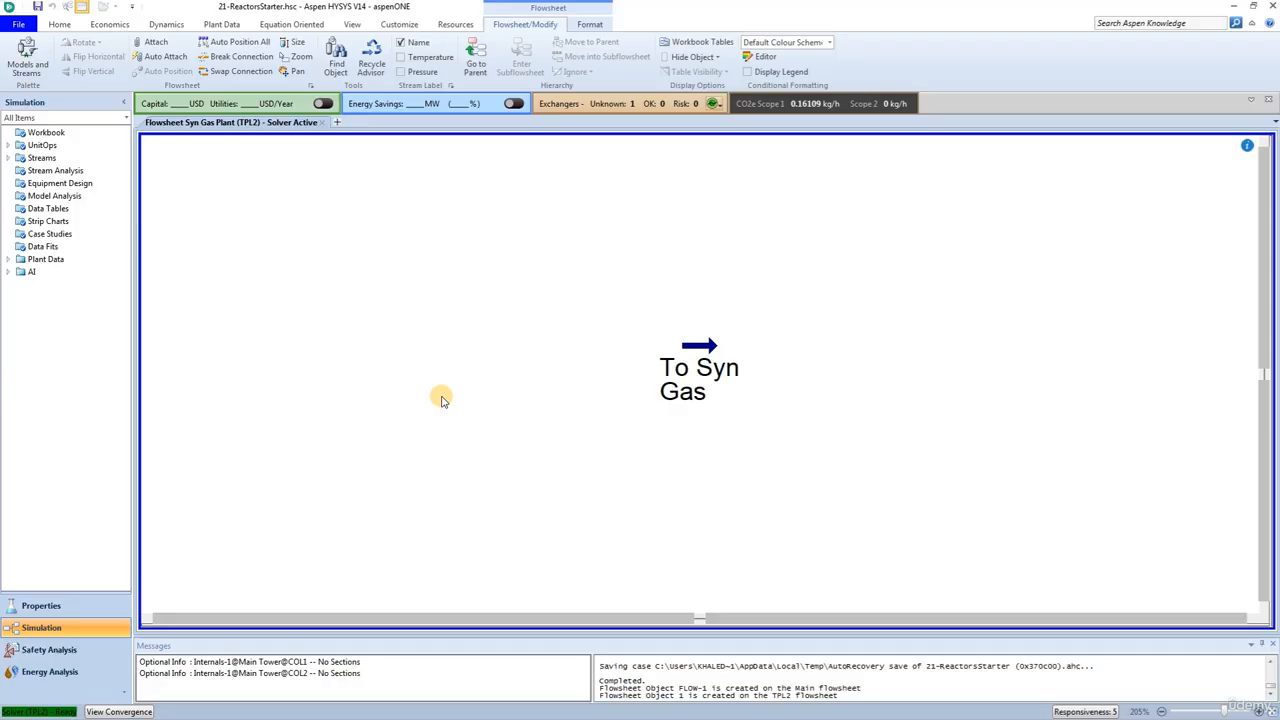
{"action": "left_click", "coordinate": [27, 55]}
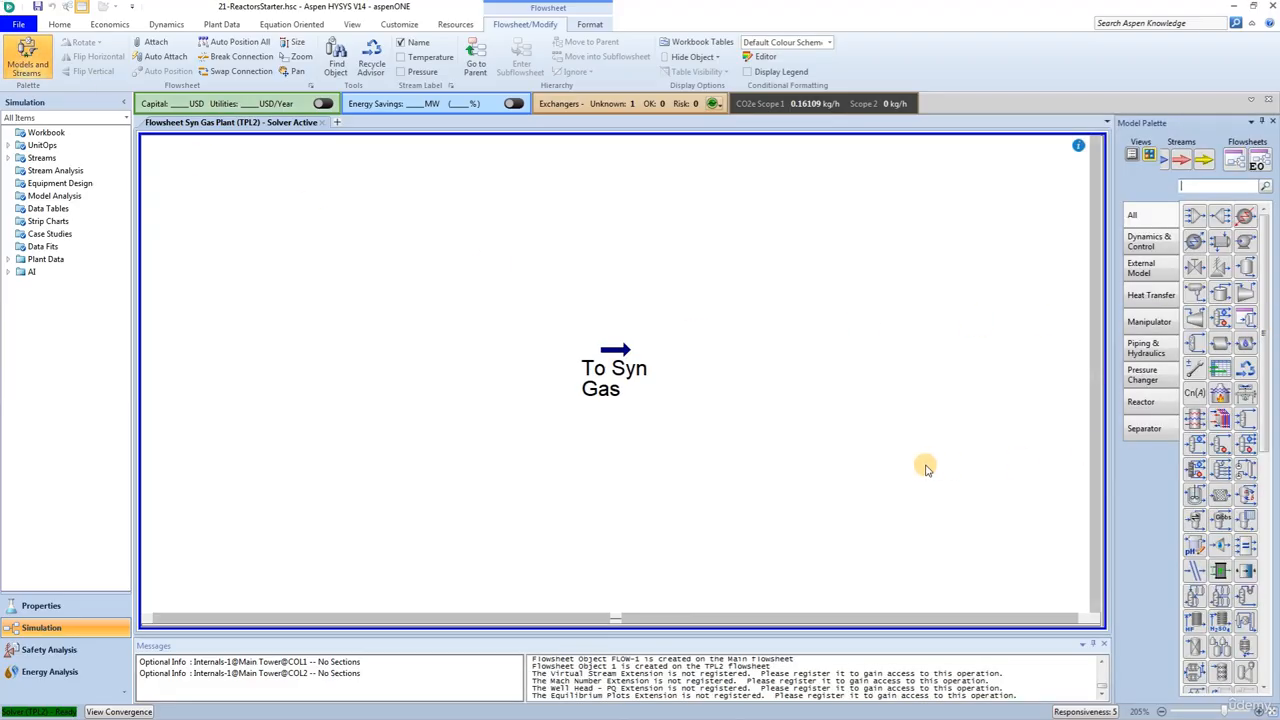
{"action": "left_click_drag", "start_coordinate": [1244, 294], "coordinate": [669, 405]}
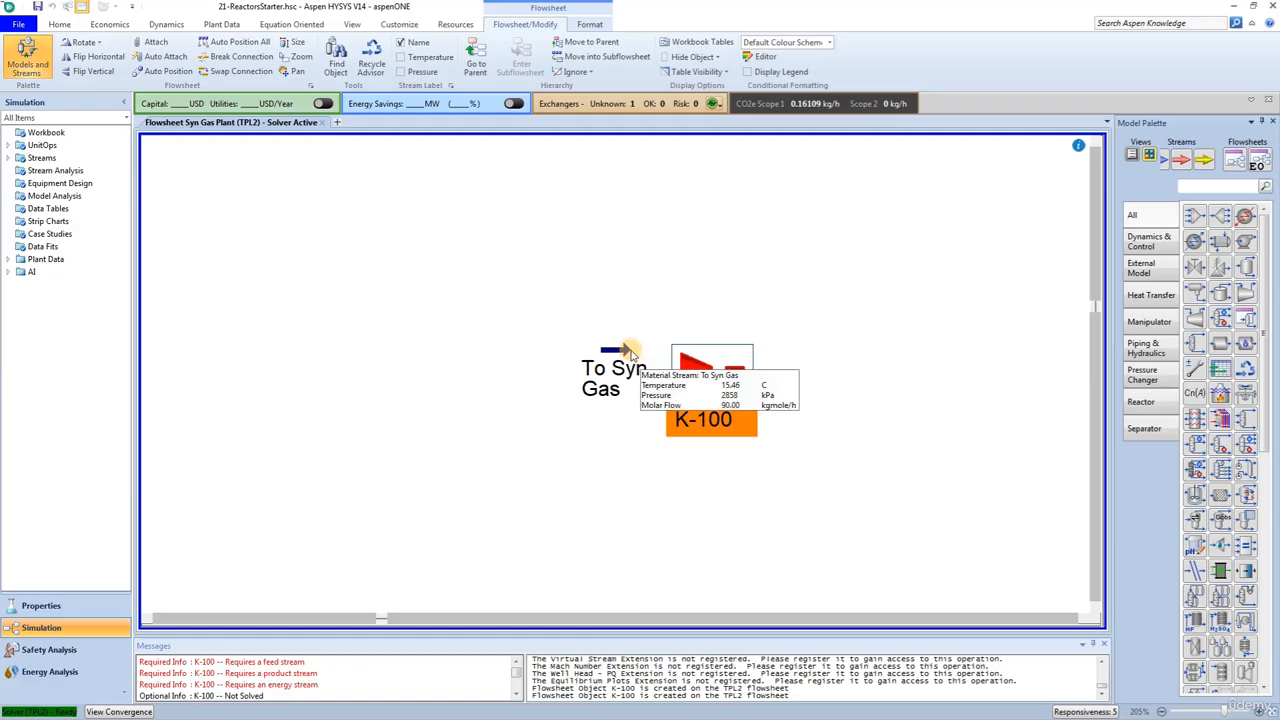
Attach the To Syn Gas stream to the inlet of the new compressor
{"action": "left_click", "coordinate": [662, 326]}
{"action": "key", "text": "ctrl"}
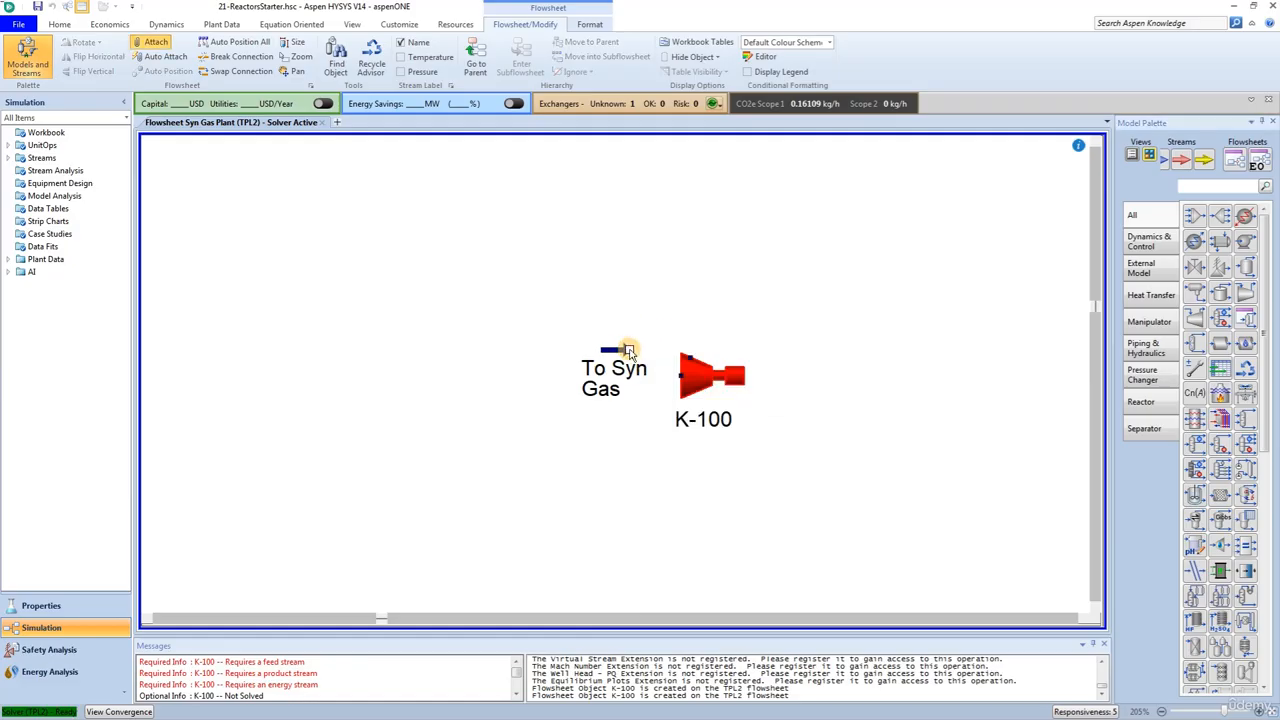
{"action": "left_click_drag", "start_coordinate": [628, 350], "coordinate": [694, 366]}
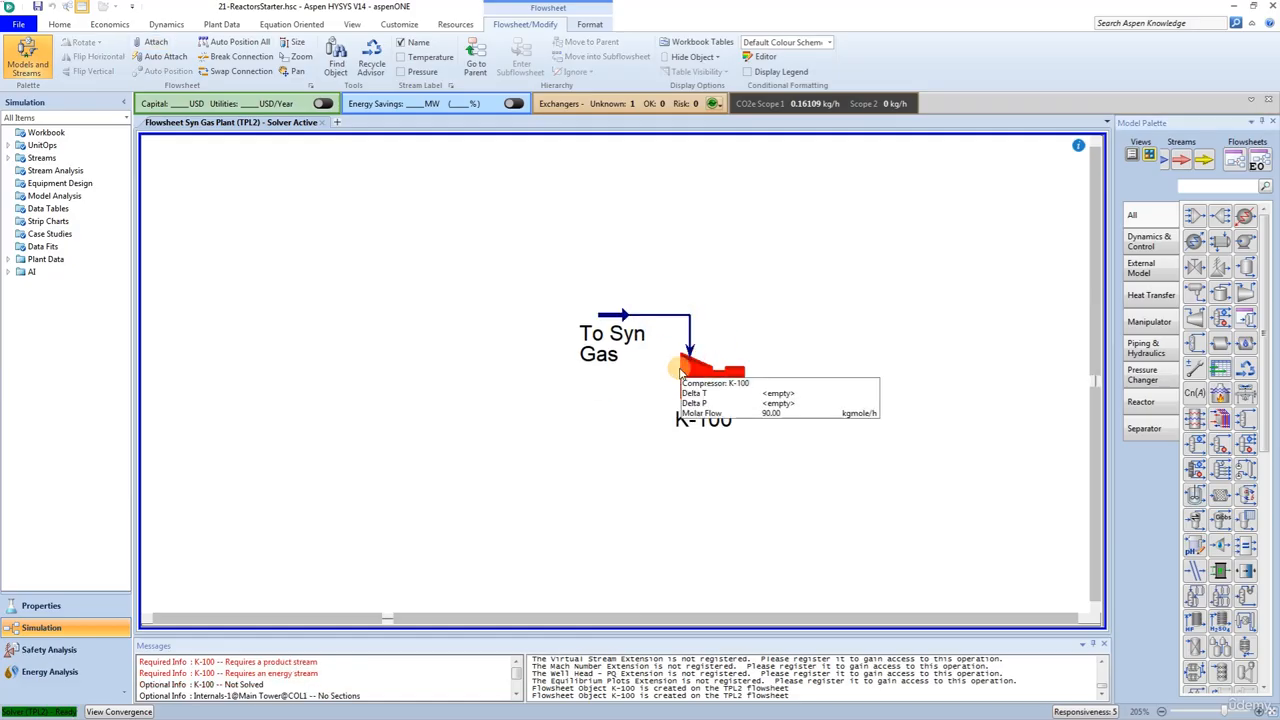
Connect the compressor to a new energy stream QK-NGC and a new outlet stream HP Gas
{"action": "double_click", "coordinate": [714, 388]}
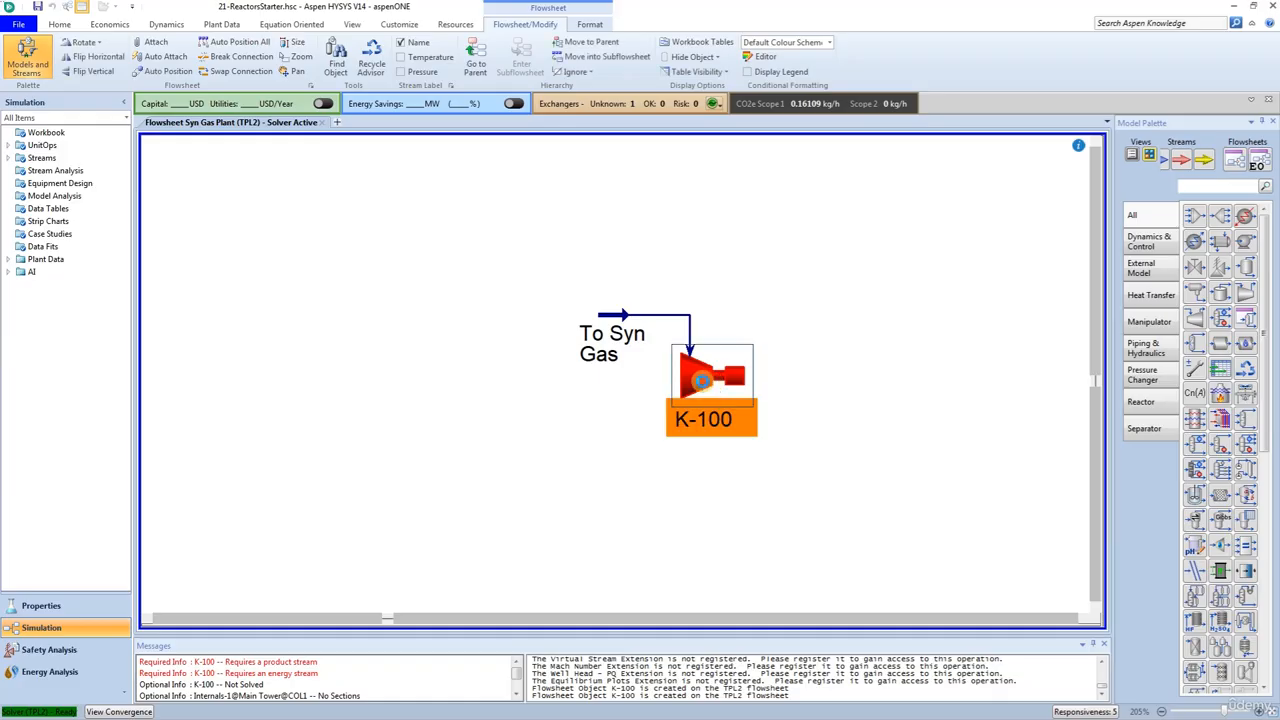
{"action": "left_click", "coordinate": [210, 292]}
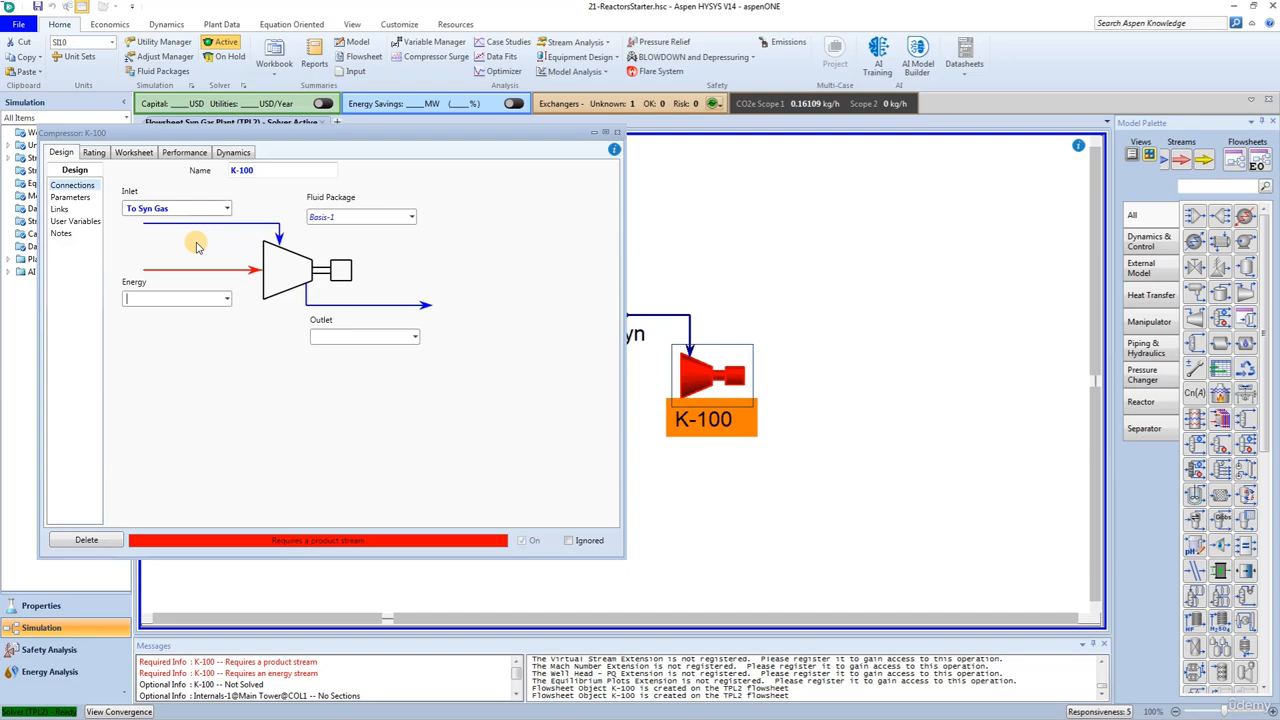
{"action": "type", "text": "QK-NGC"}
{"action": "left_click", "coordinate": [378, 338]}
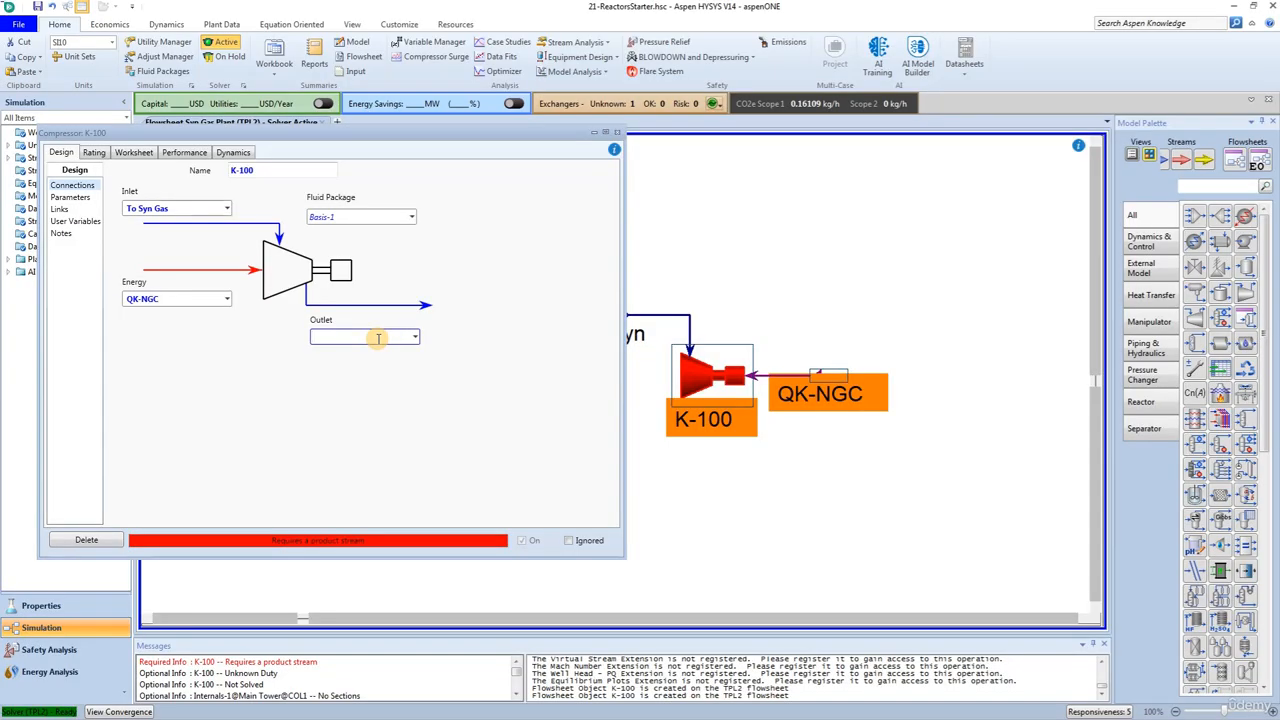
{"action": "type", "text": "HP Gas"}
{"action": "key", "text": "Return"}
Rename the compressor as Natural Gas Comp
{"action": "left_click", "coordinate": [262, 171]}
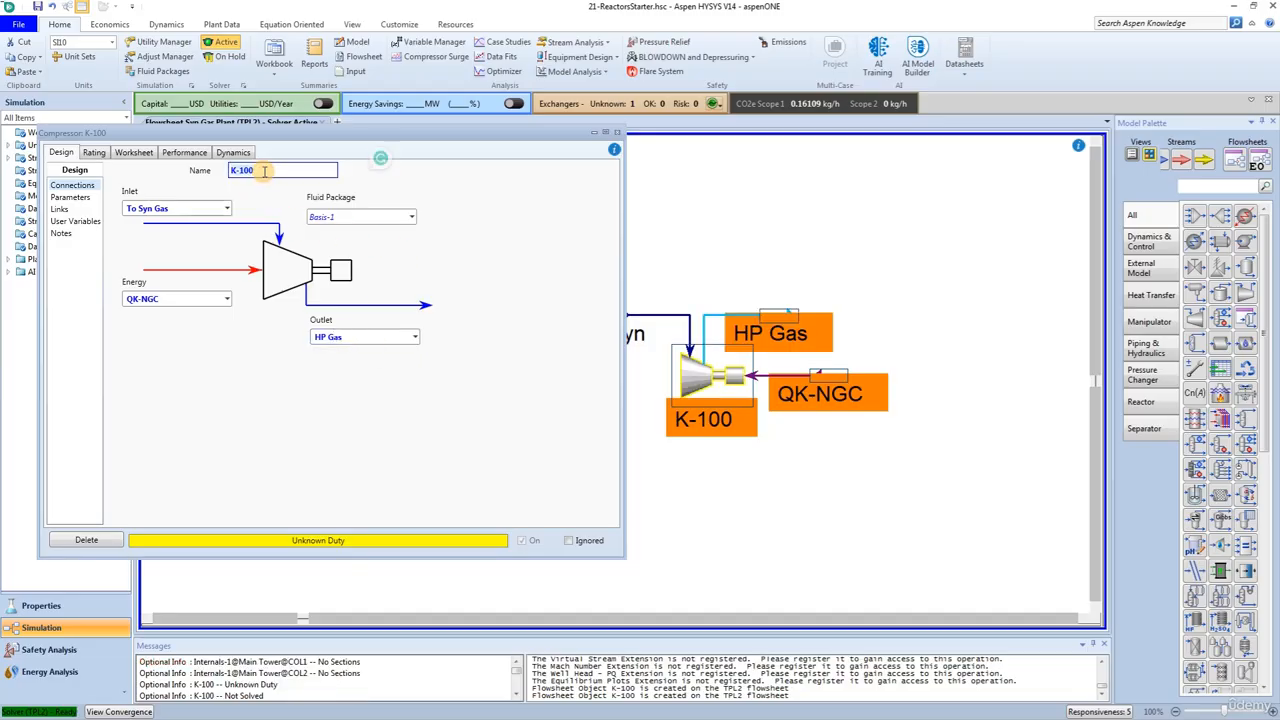
{"action": "type", "text": "Na"}
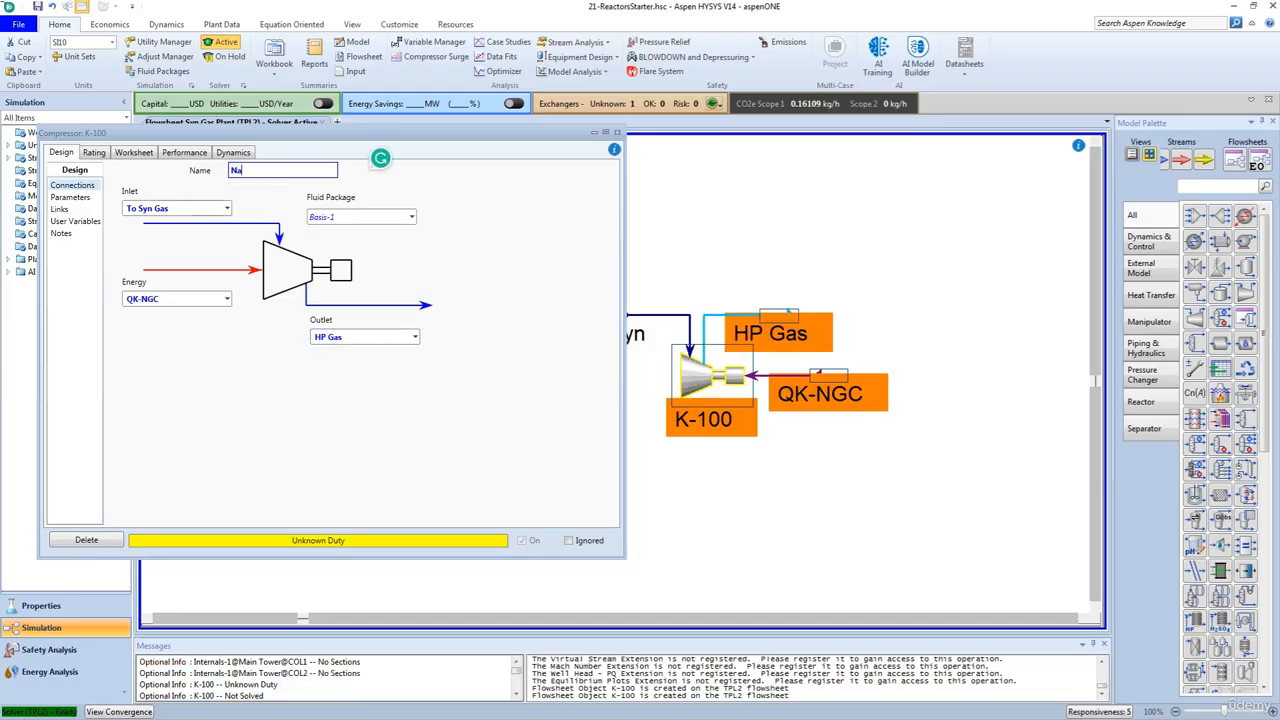
{"action": "type", "text": "tural Gas Comp"}
Set the pressure of the compressor's outlet stream HP Gas to 3500 kPa and close the compressor's properties
{"action": "left_click", "coordinate": [134, 152]}
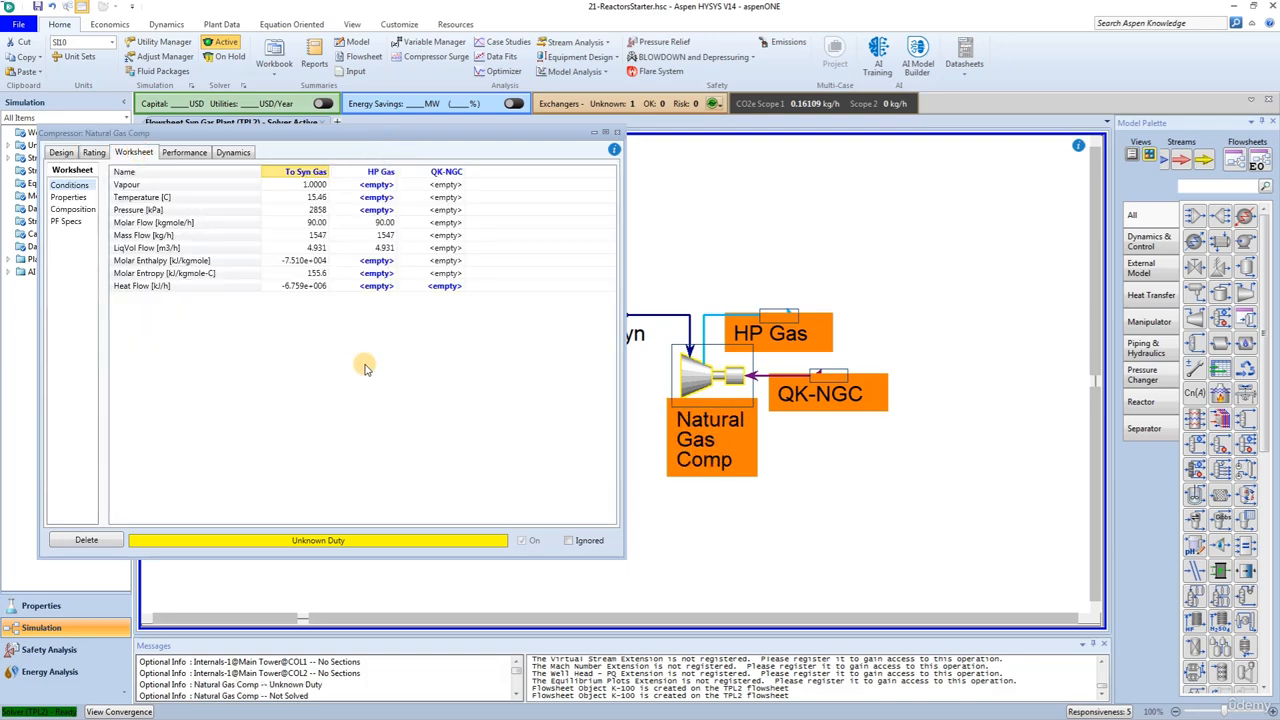
{"action": "left_click", "coordinate": [372, 211]}
{"action": "type", "text": "35"}
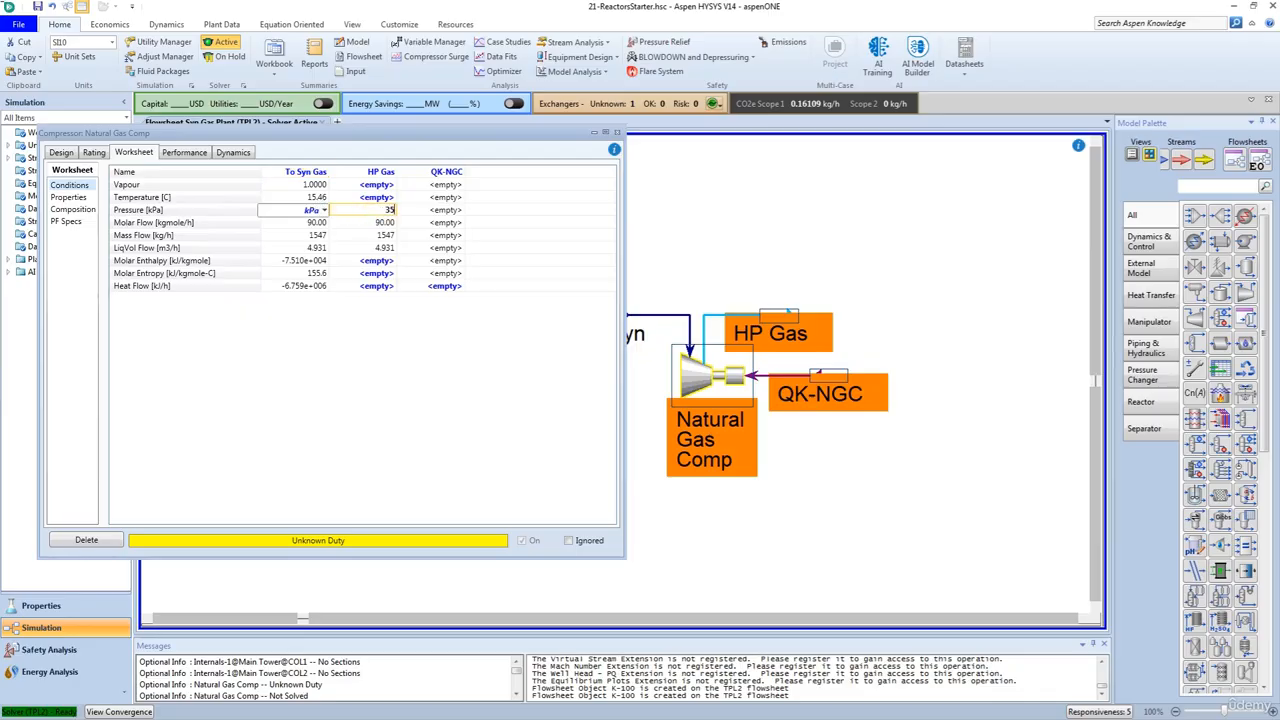
{"action": "type", "text": "00"}
{"action": "key", "text": "Return"}
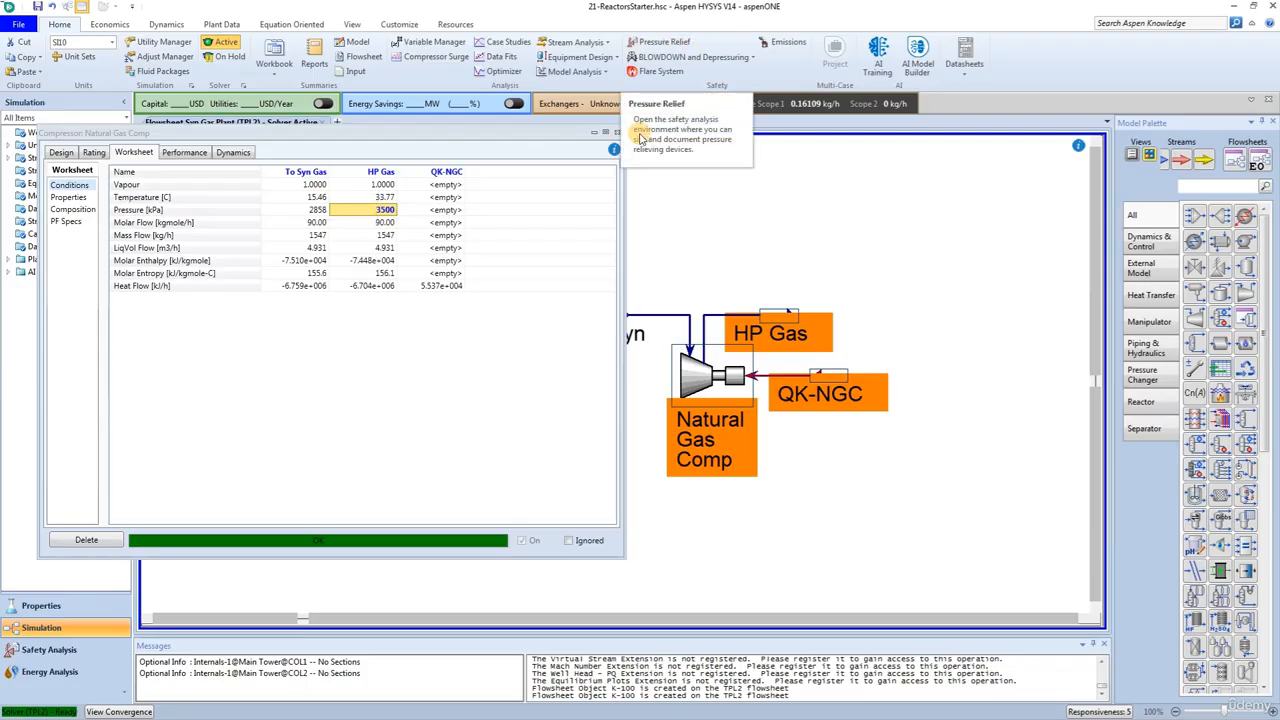
{"action": "left_click", "coordinate": [617, 133]}
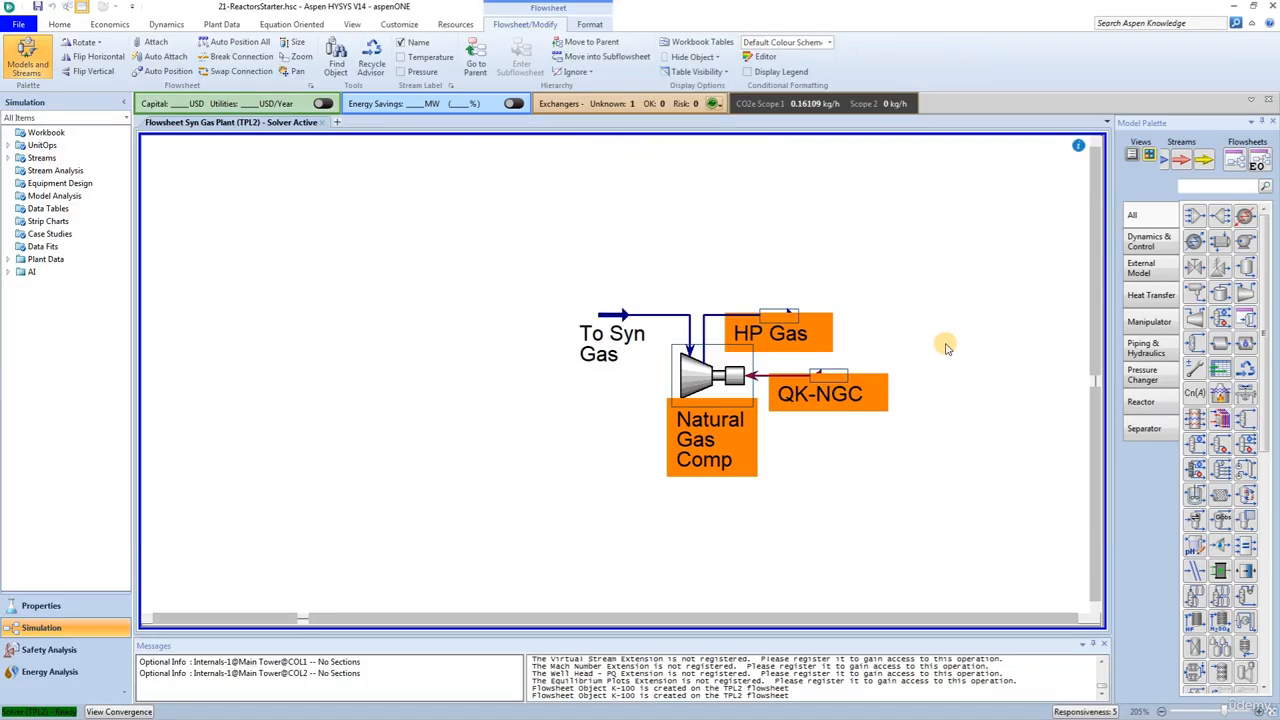
Place a heater beside the HP Gas stream and attach HP Gas to its inlet
{"action": "left_click_drag", "start_coordinate": [1241, 219], "coordinate": [853, 346]}
{"action": "left_click", "coordinate": [963, 398]}
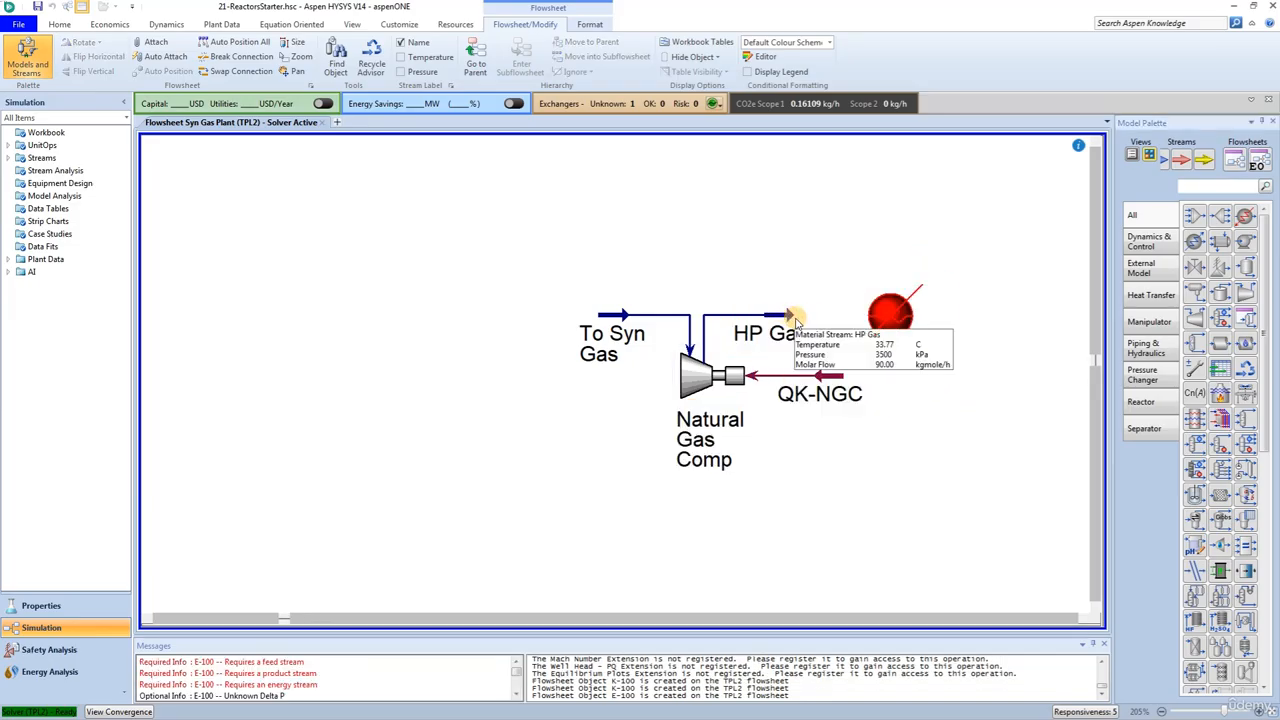
{"action": "key", "text": "ctrl"}
{"action": "left_click_drag", "start_coordinate": [794, 316], "coordinate": [878, 318]}
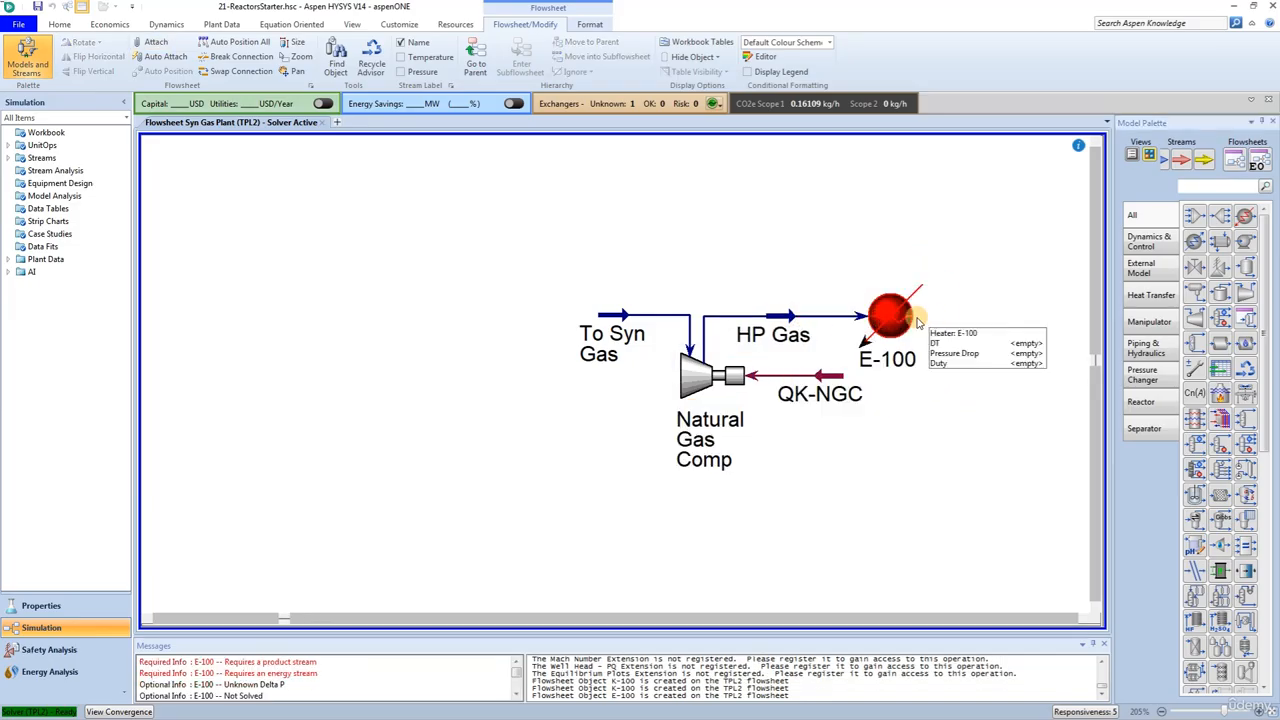
Connect the heater to a new energy stream Q-NGH and a new outlet stream Hot HP Gas
{"action": "double_click", "coordinate": [882, 320]}
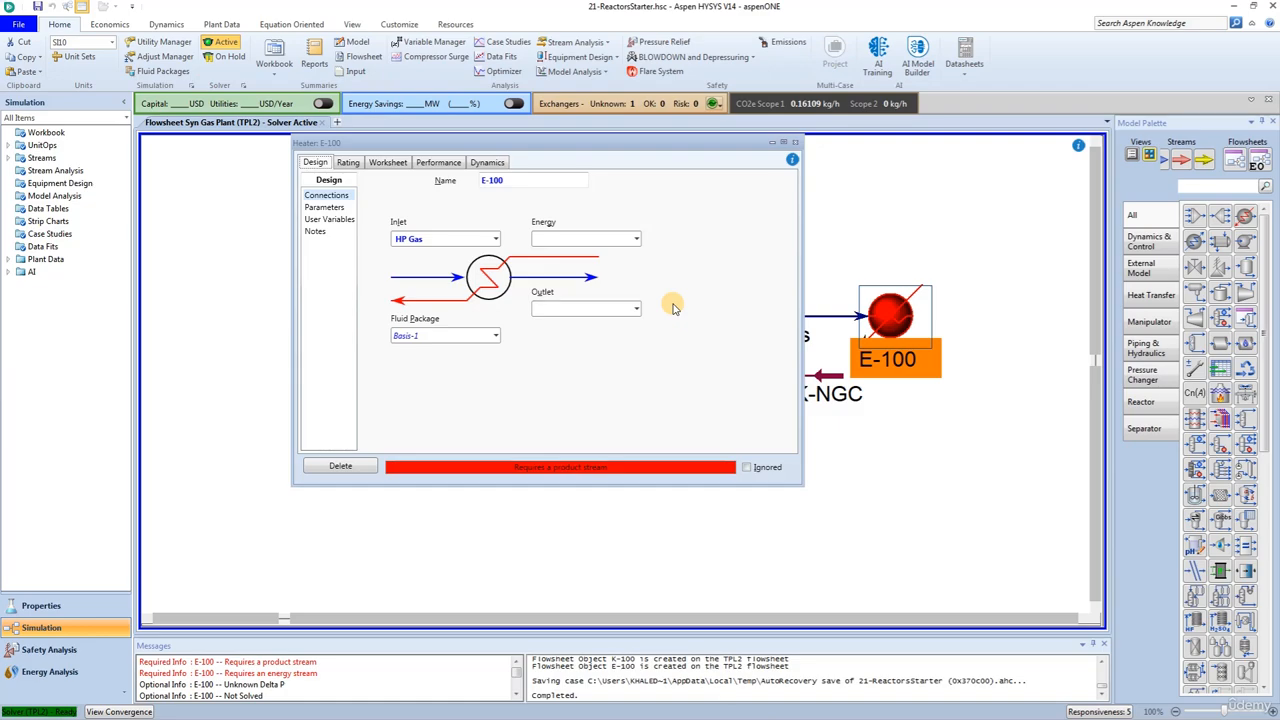
{"action": "left_click", "coordinate": [575, 237]}
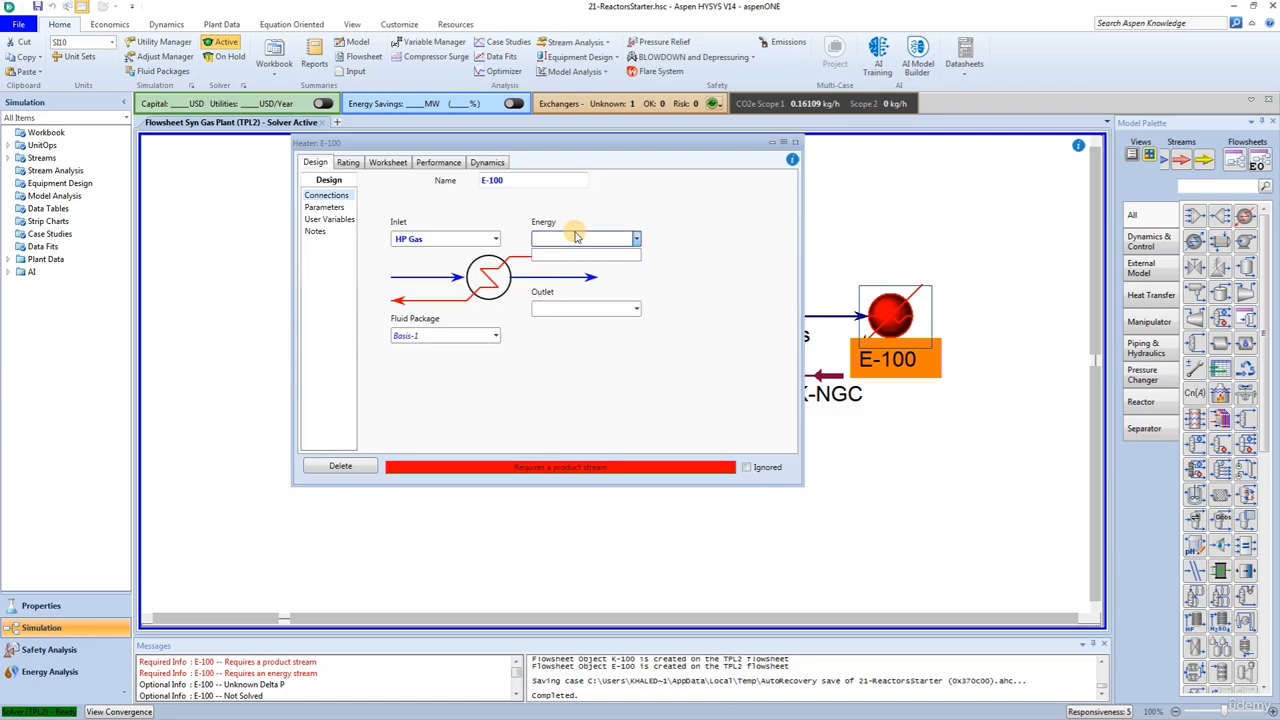
{"action": "type", "text": "Q-NGH"}
{"action": "left_click", "coordinate": [562, 307]}
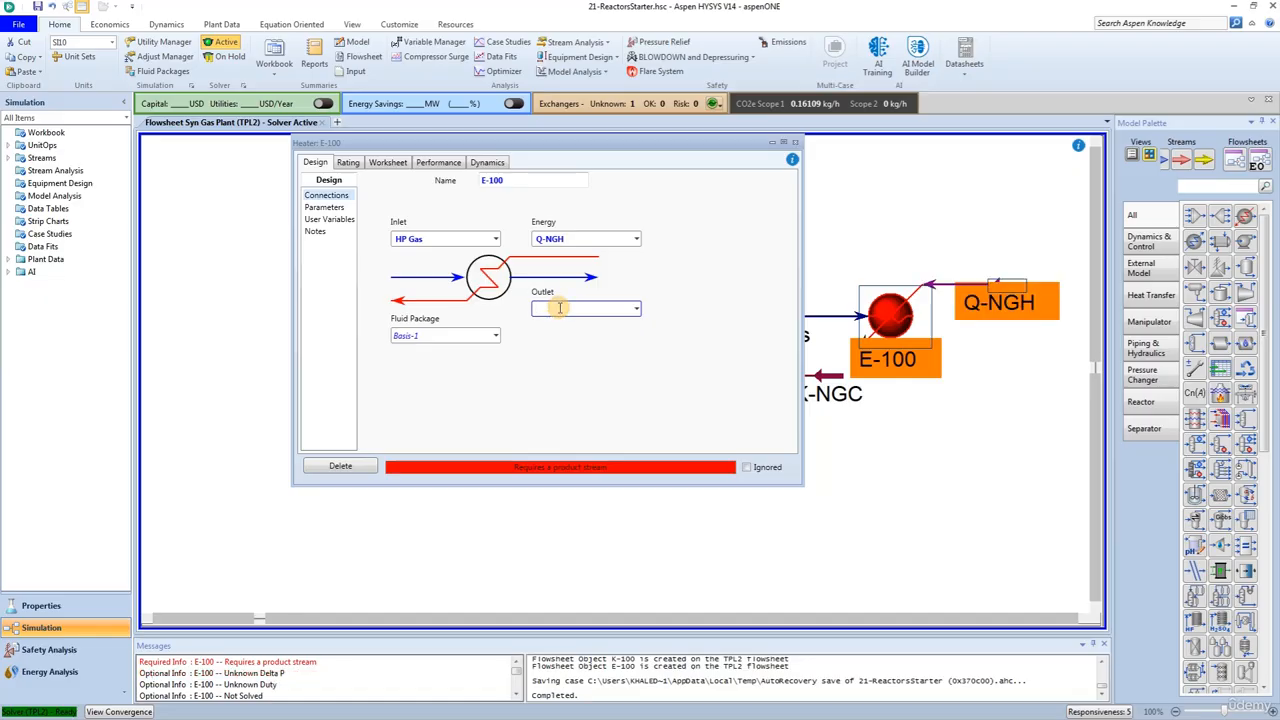
{"action": "type", "text": "Hot HP Gas"}
Rename the heater as Natural Gas Heater
{"action": "left_click", "coordinate": [513, 179]}
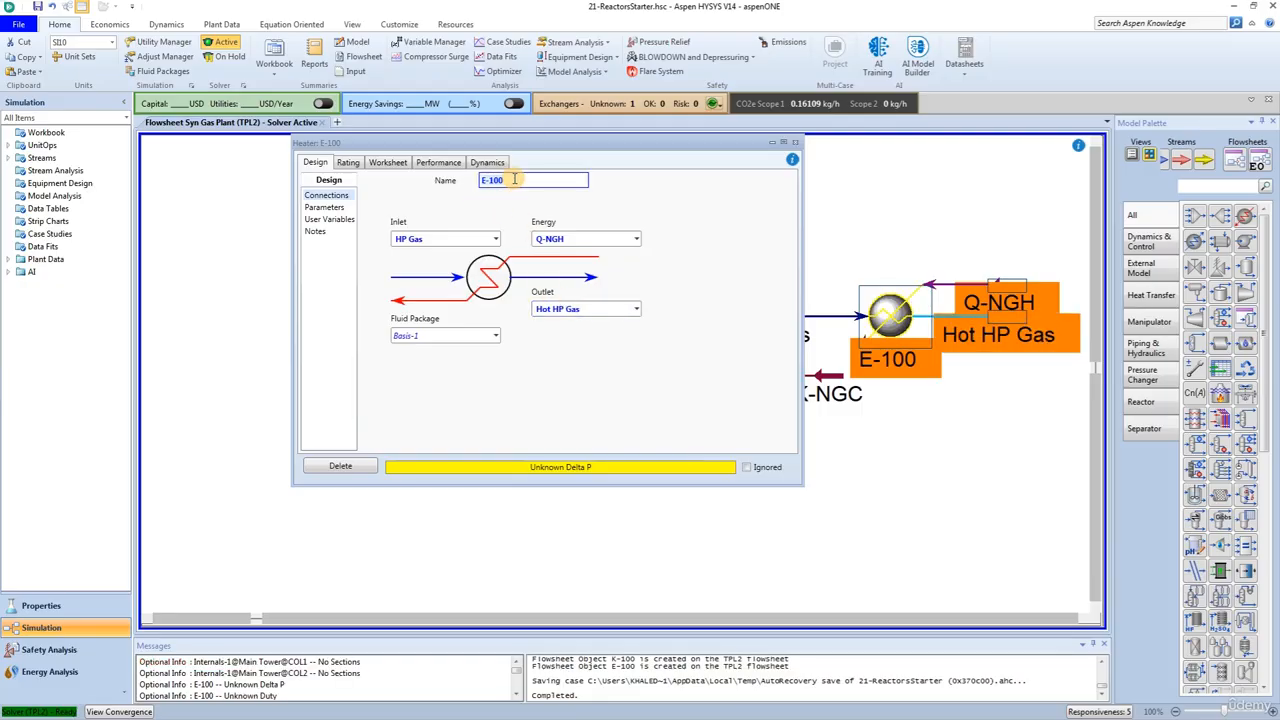
{"action": "type", "text": "Natural Gas Heater"}
{"action": "left_click", "coordinate": [633, 398]}
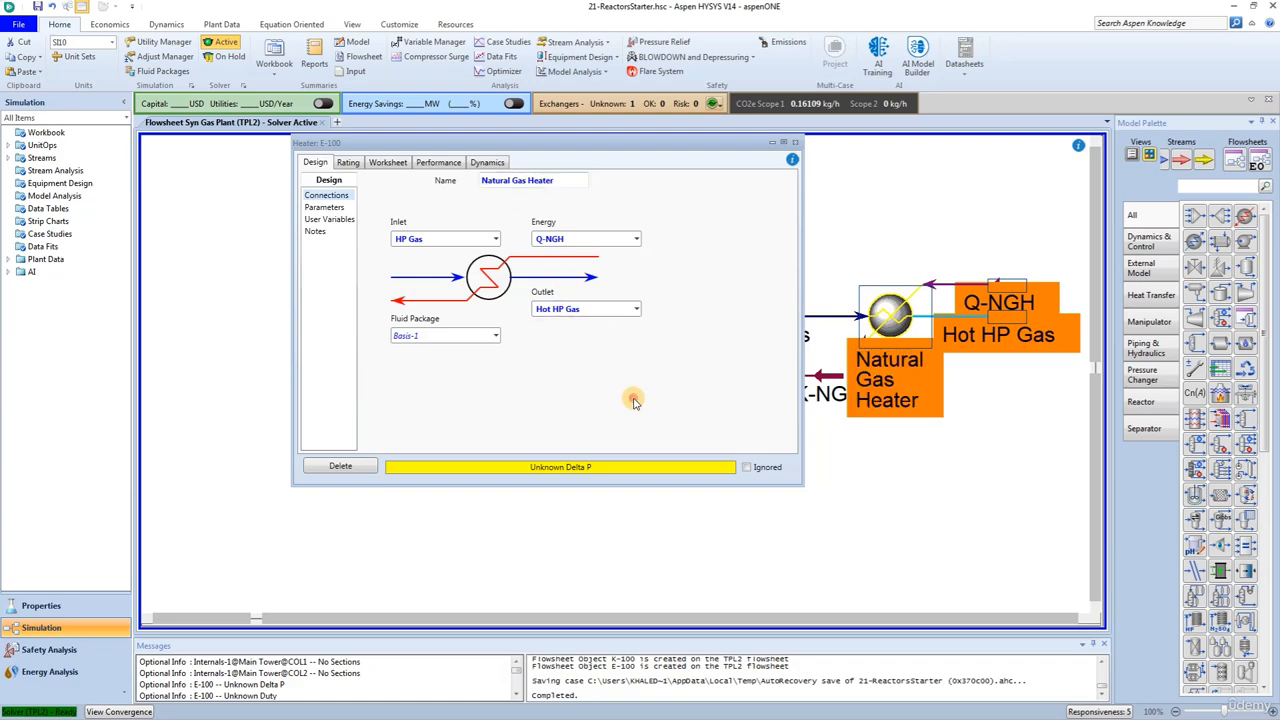
Set the Natural Gas Heater's pressure drop (Delta P) to 0 kPa
{"action": "left_click", "coordinate": [321, 207]}
{"action": "left_click", "coordinate": [420, 200]}
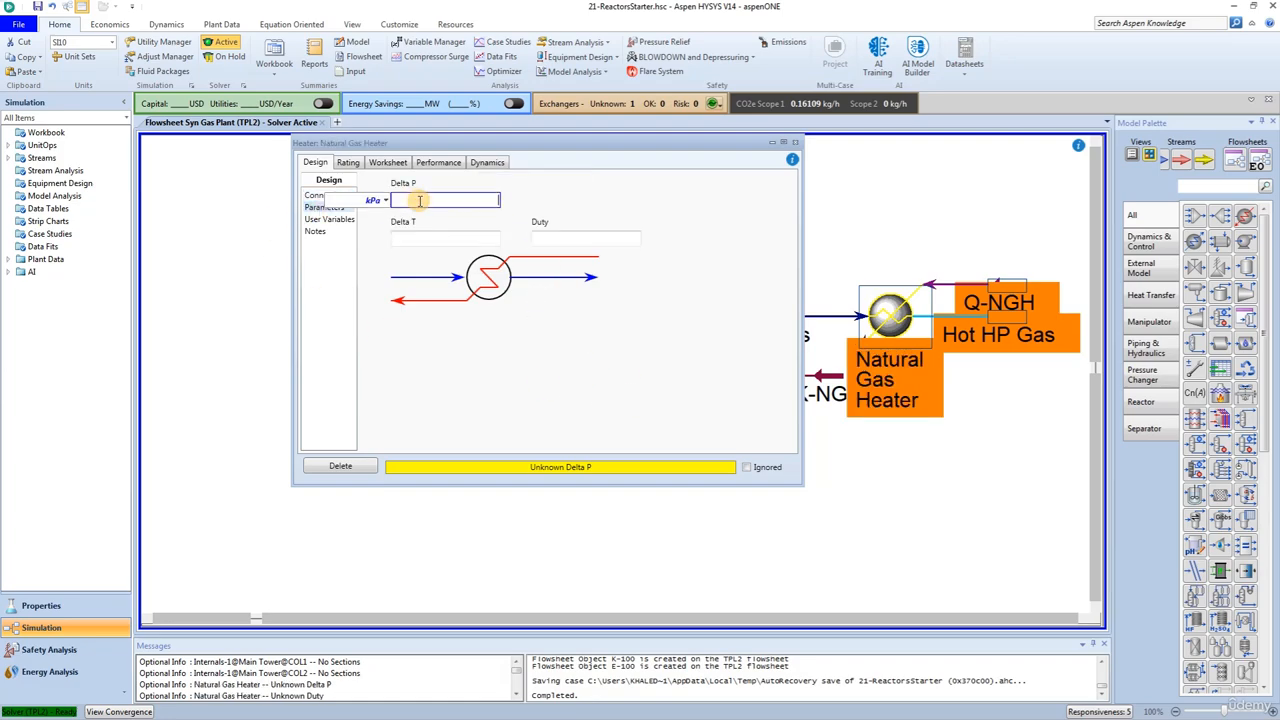
{"action": "type", "text": "0"}
{"action": "key", "text": "Return"}
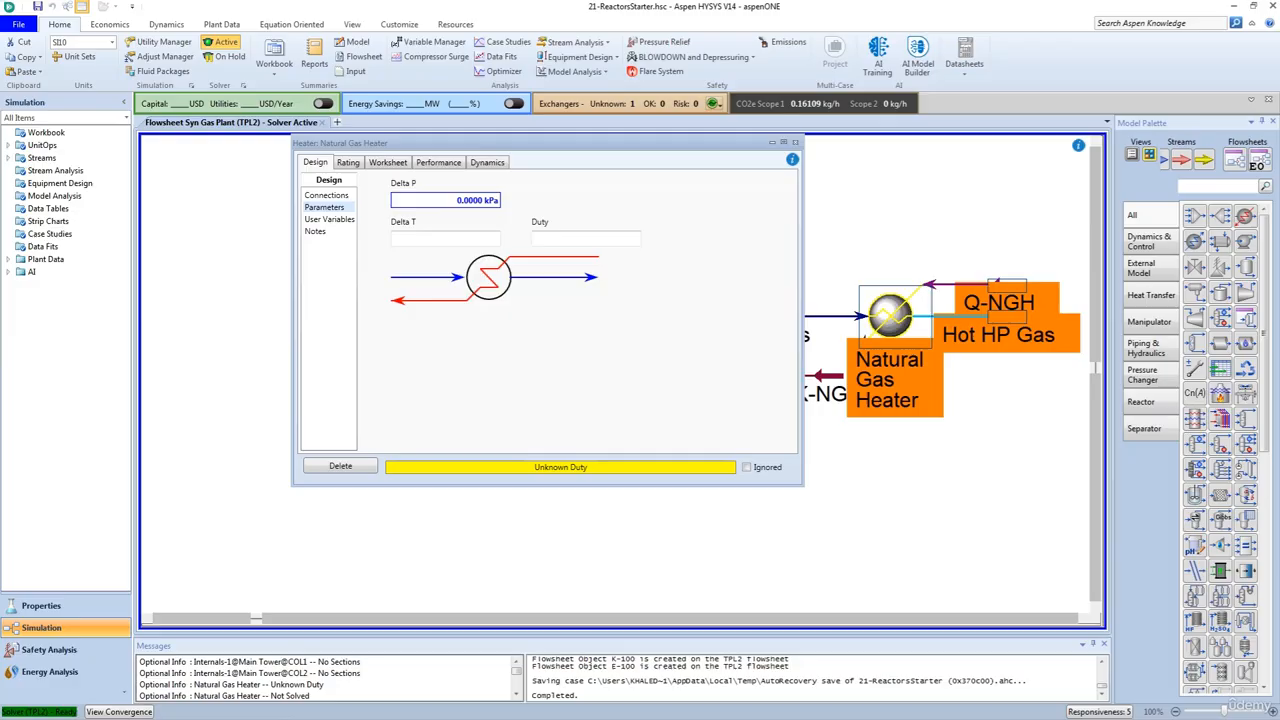
Set the temperature of the heater's outlet stream Hot HP Gas to 370 °C and close the heater's properties
{"action": "left_click", "coordinate": [385, 162]}
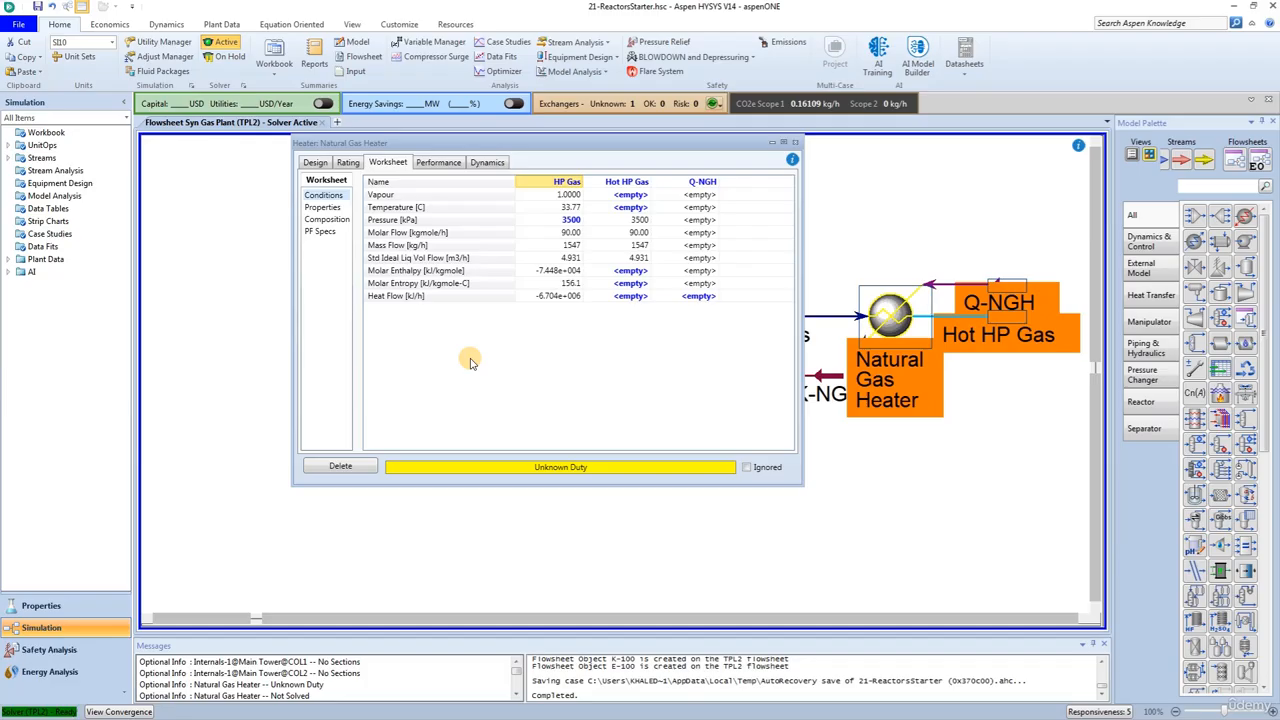
{"action": "left_click", "coordinate": [622, 208]}
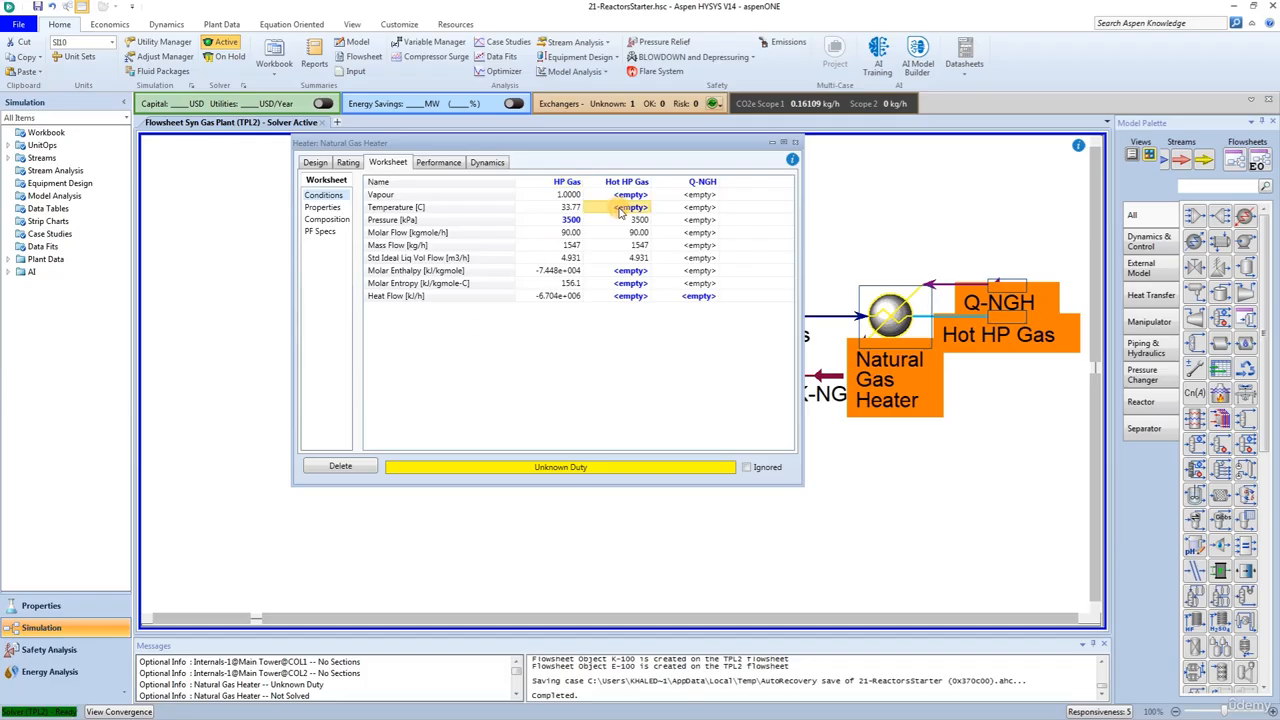
{"action": "type", "text": "370"}
{"action": "key", "text": "Return"}
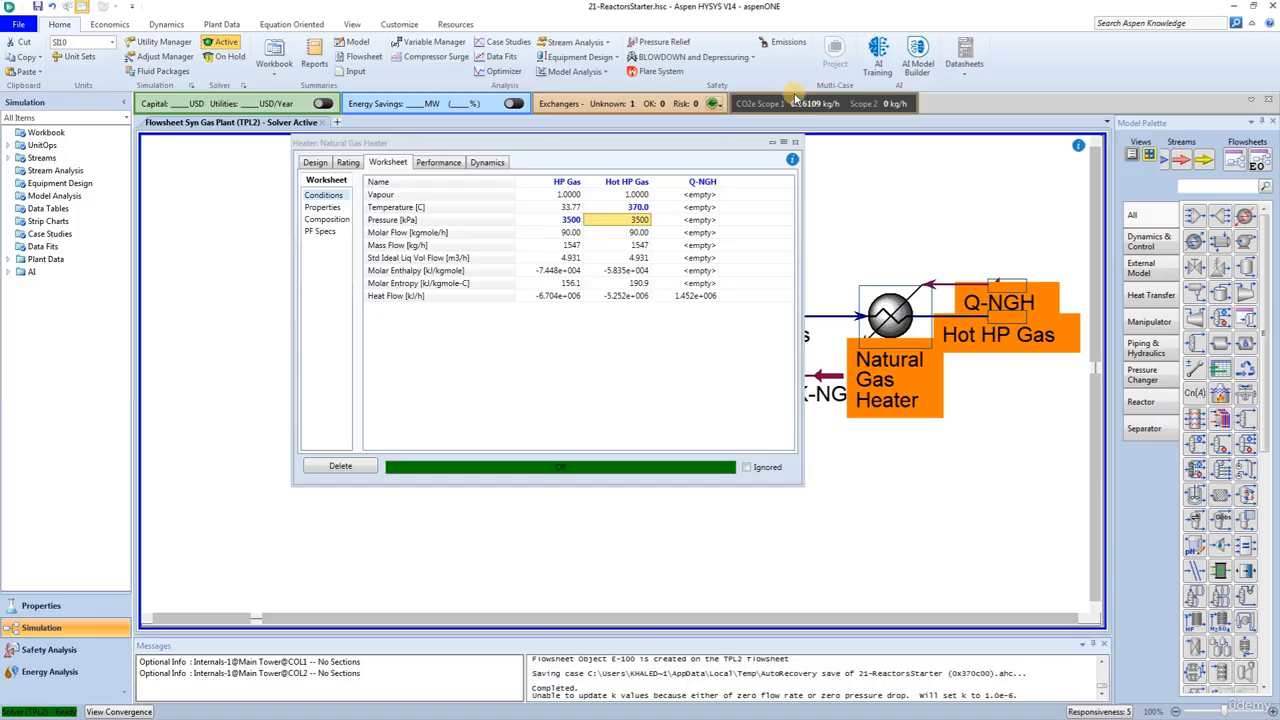
{"action": "left_click", "coordinate": [795, 142]}
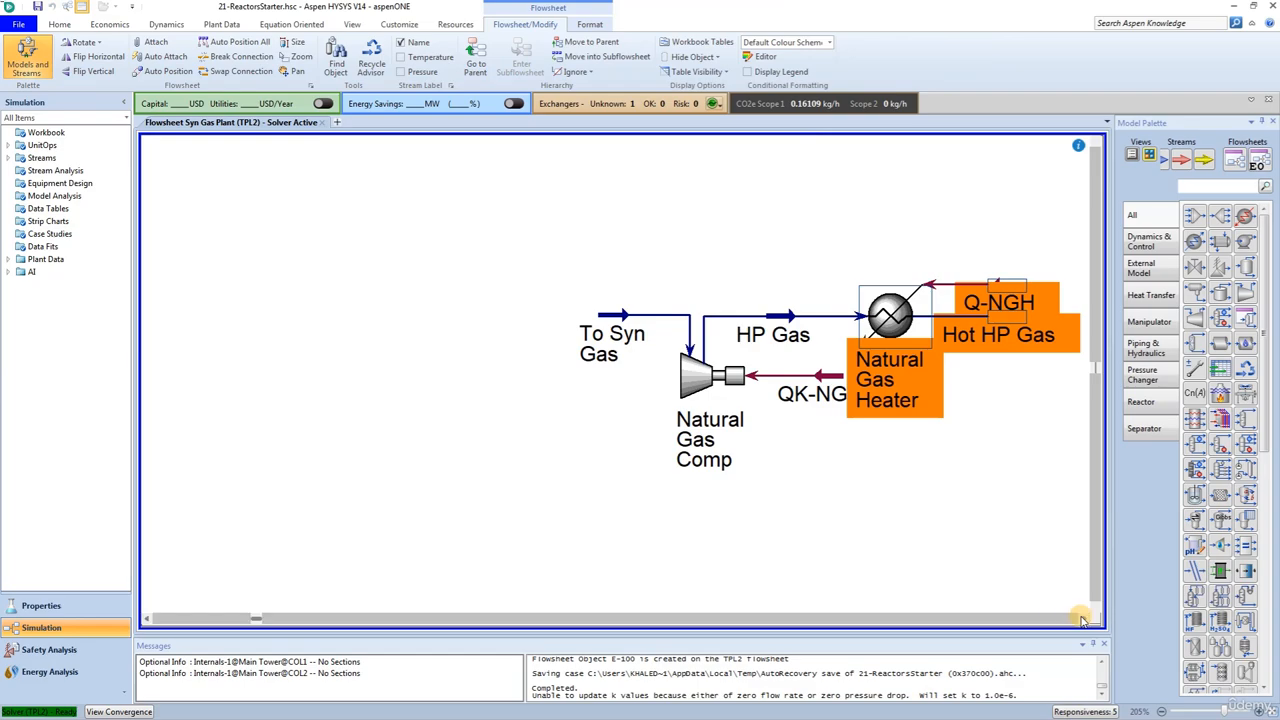
Find the component splitter among the models, place it after the heater, and attach the Hot HP Gas stream to its inlet
{"action": "scroll", "coordinate": [1080, 614], "scroll_direction": "down", "scroll_amount": 4}
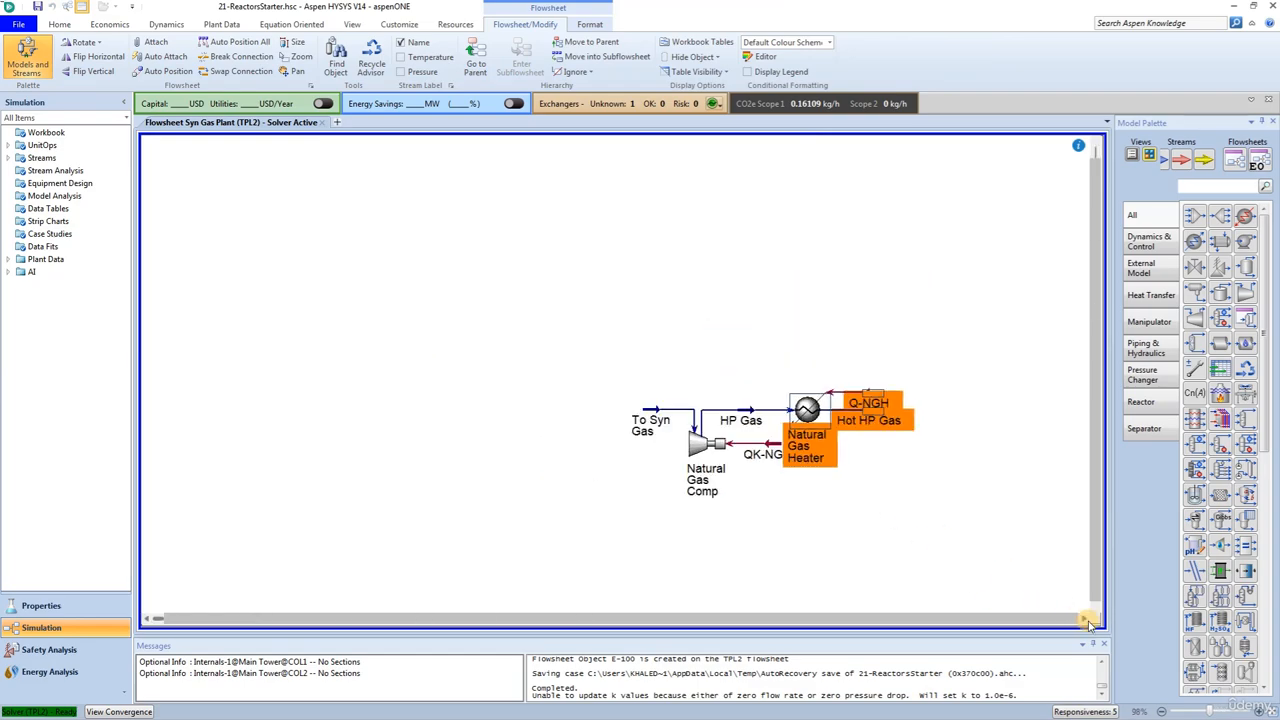
{"action": "left_click", "coordinate": [1084, 617]}
{"action": "left_click", "coordinate": [1084, 617]}
{"action": "left_click", "coordinate": [798, 491]}
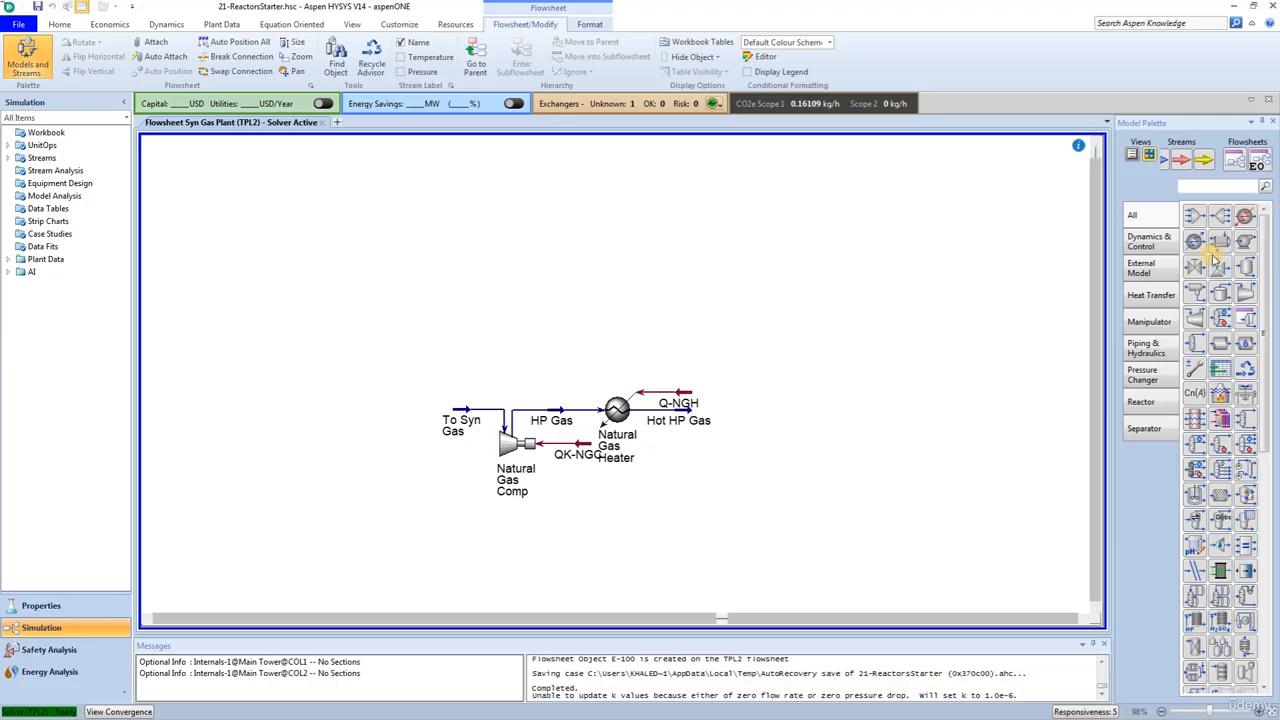
{"action": "left_click", "coordinate": [1196, 185]}
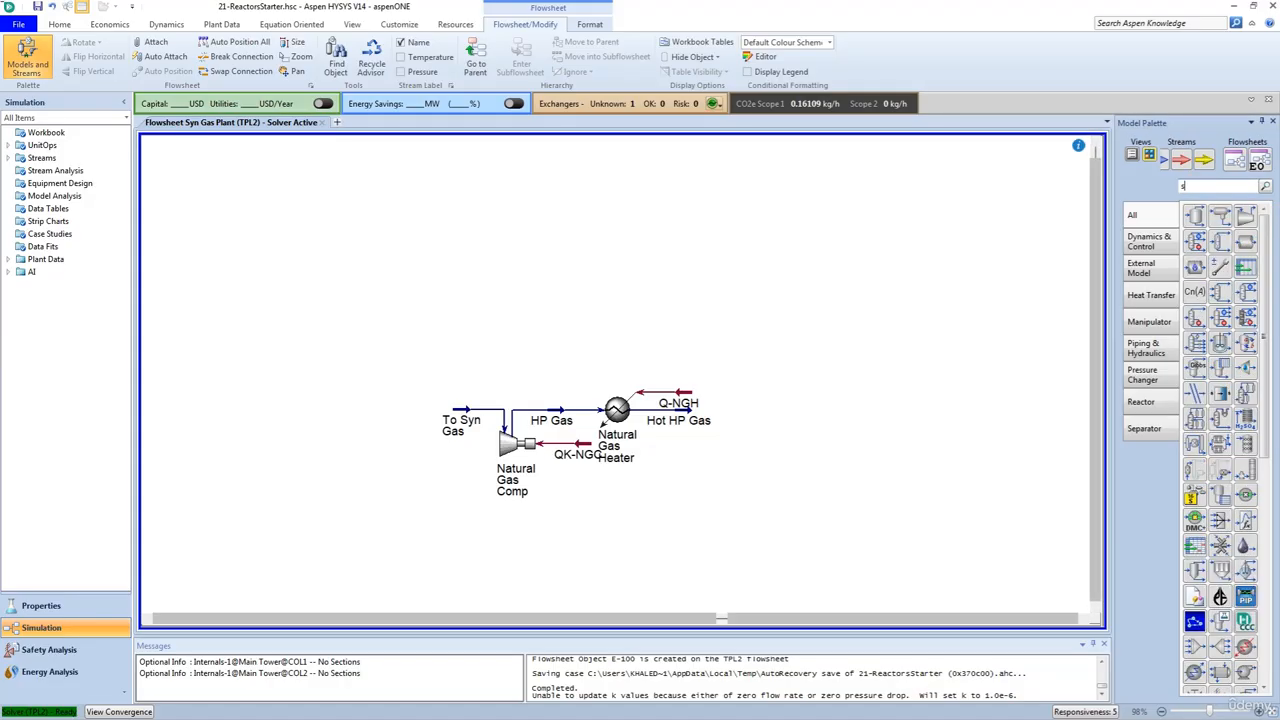
{"action": "type", "text": "spl"}
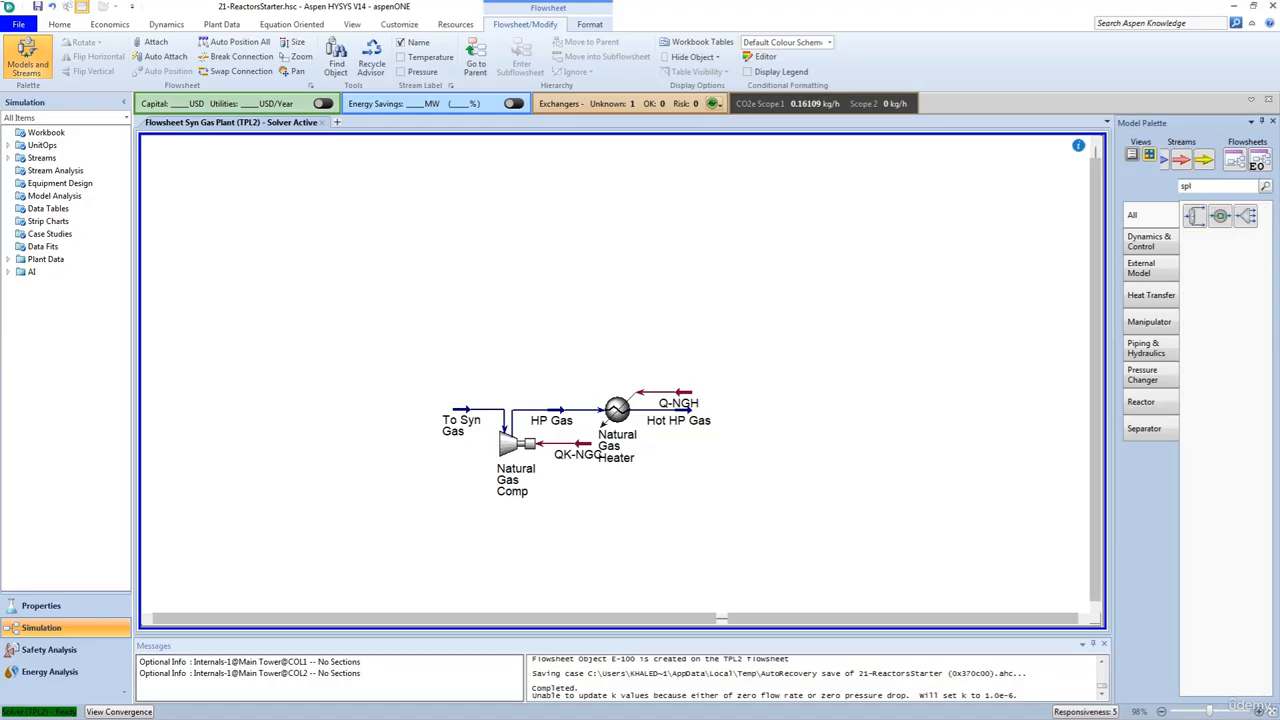
{"action": "left_click", "coordinate": [1193, 216]}
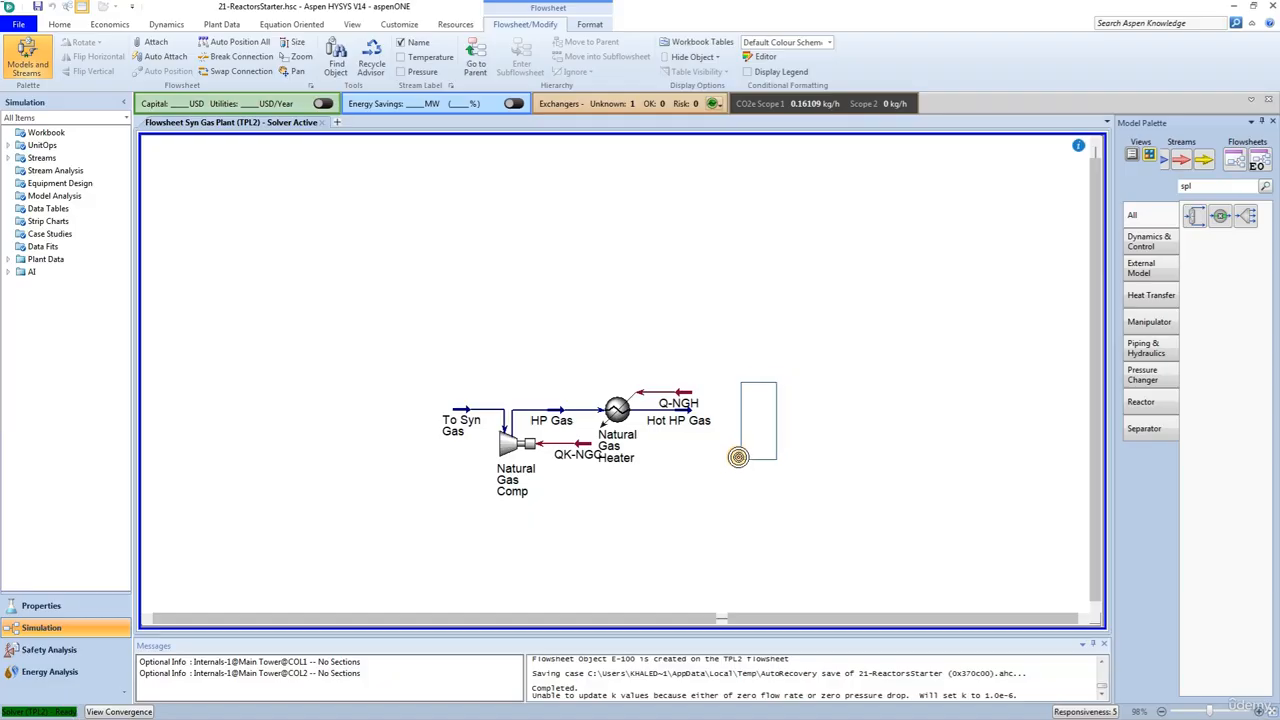
{"action": "left_click", "coordinate": [752, 451]}
{"action": "key", "text": "ctrl"}
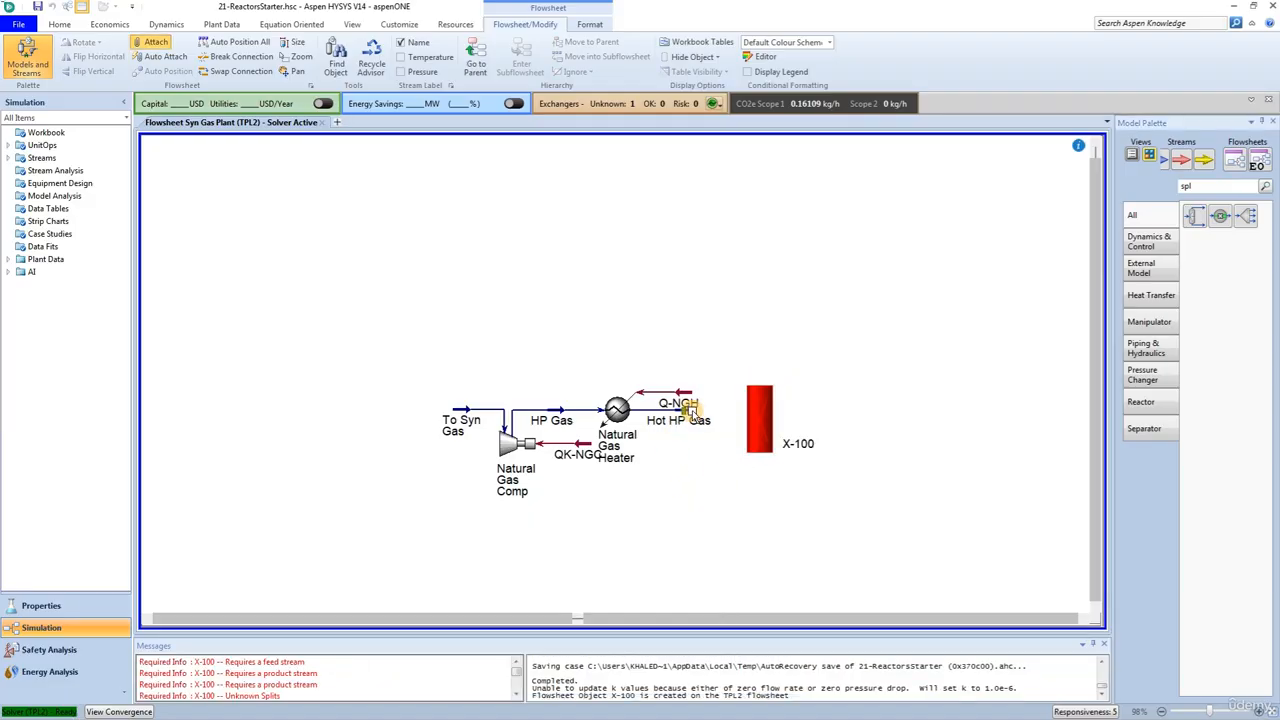
{"action": "left_click_drag", "start_coordinate": [738, 414], "coordinate": [769, 425]}
Give the component splitter the overhead outlet Natural Gas, the bottoms outlet Heavy HC and the energy stream Q-Split
{"action": "double_click", "coordinate": [769, 429]}
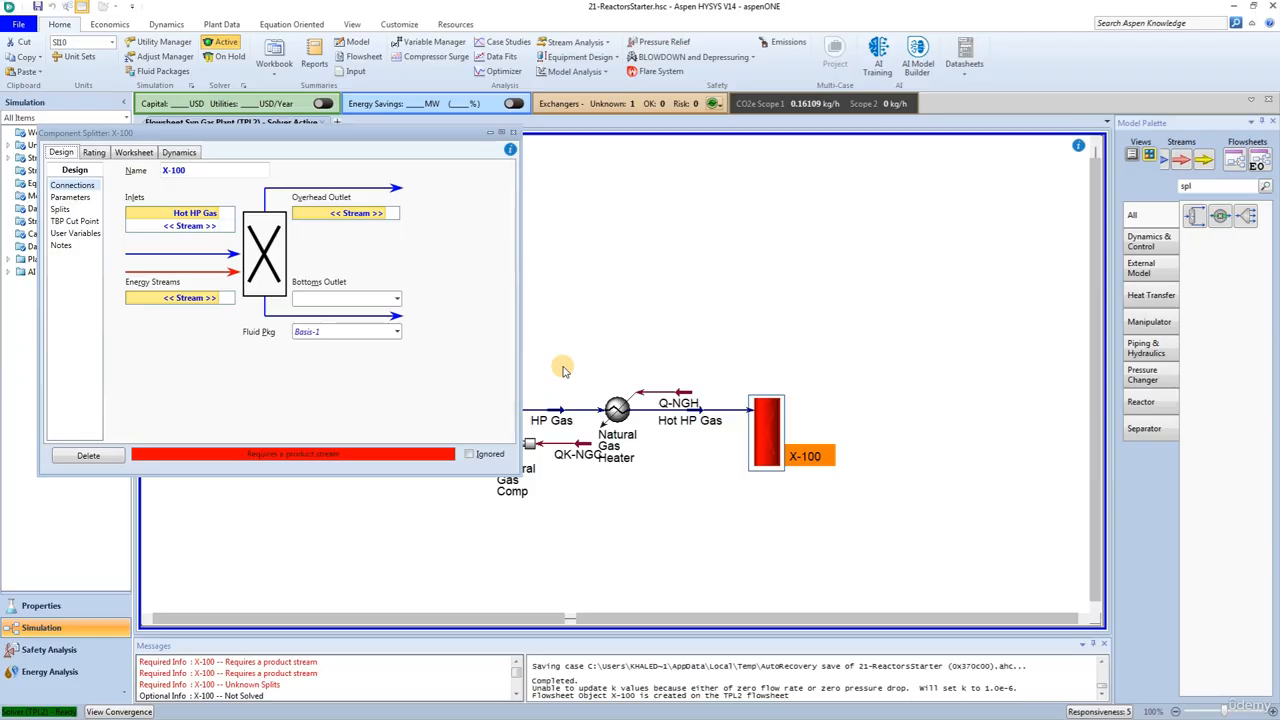
{"action": "left_click", "coordinate": [378, 213]}
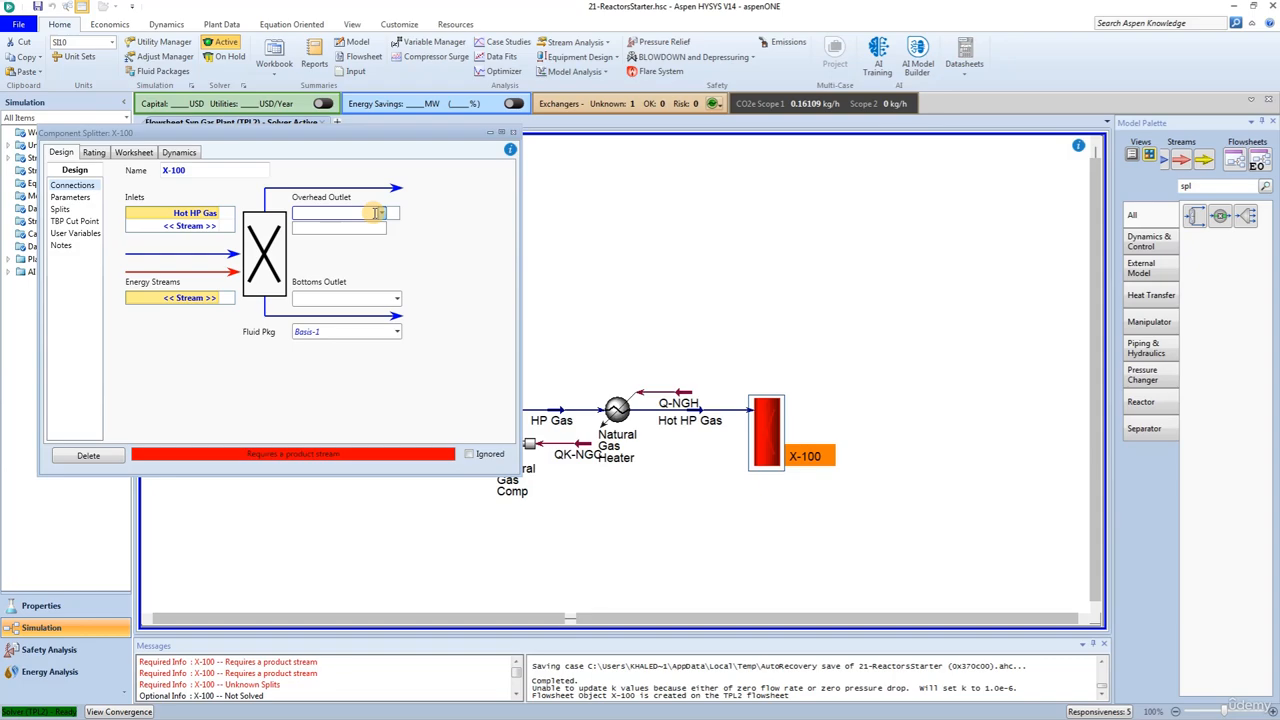
{"action": "type", "text": "Natural Gas"}
{"action": "left_click", "coordinate": [316, 303]}
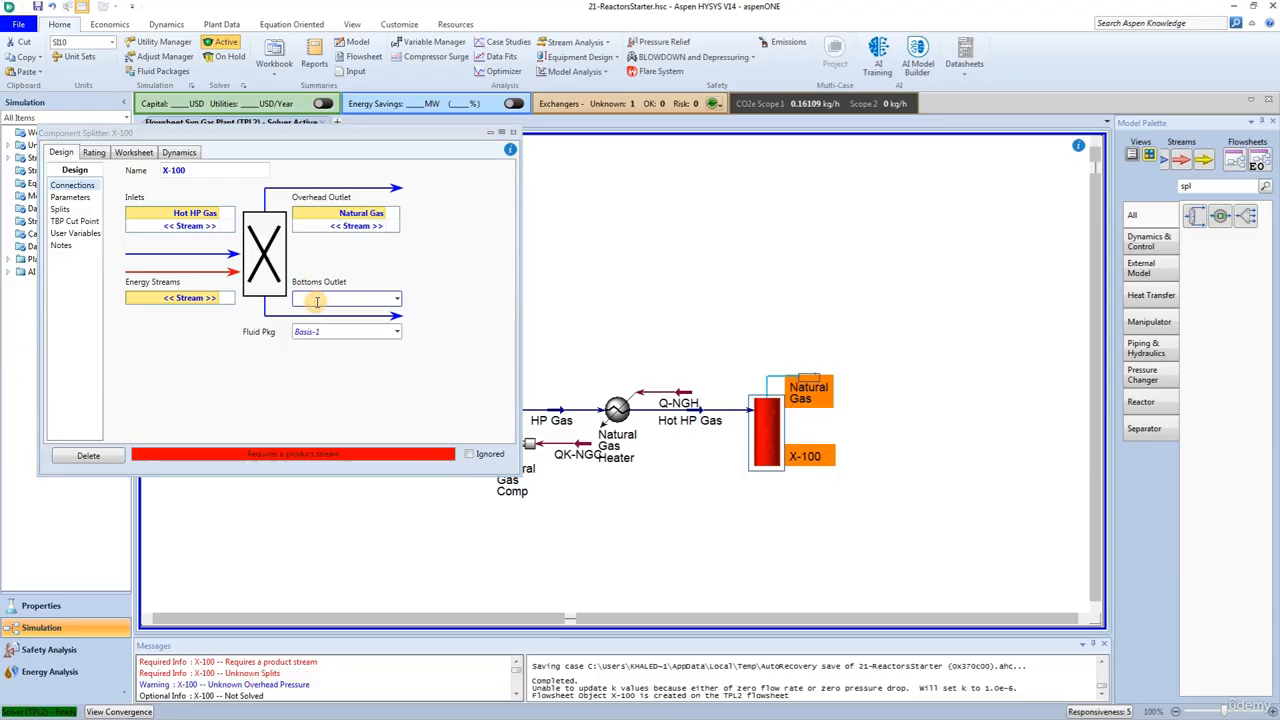
{"action": "type", "text": "Heavy HC"}
{"action": "left_click", "coordinate": [204, 298]}
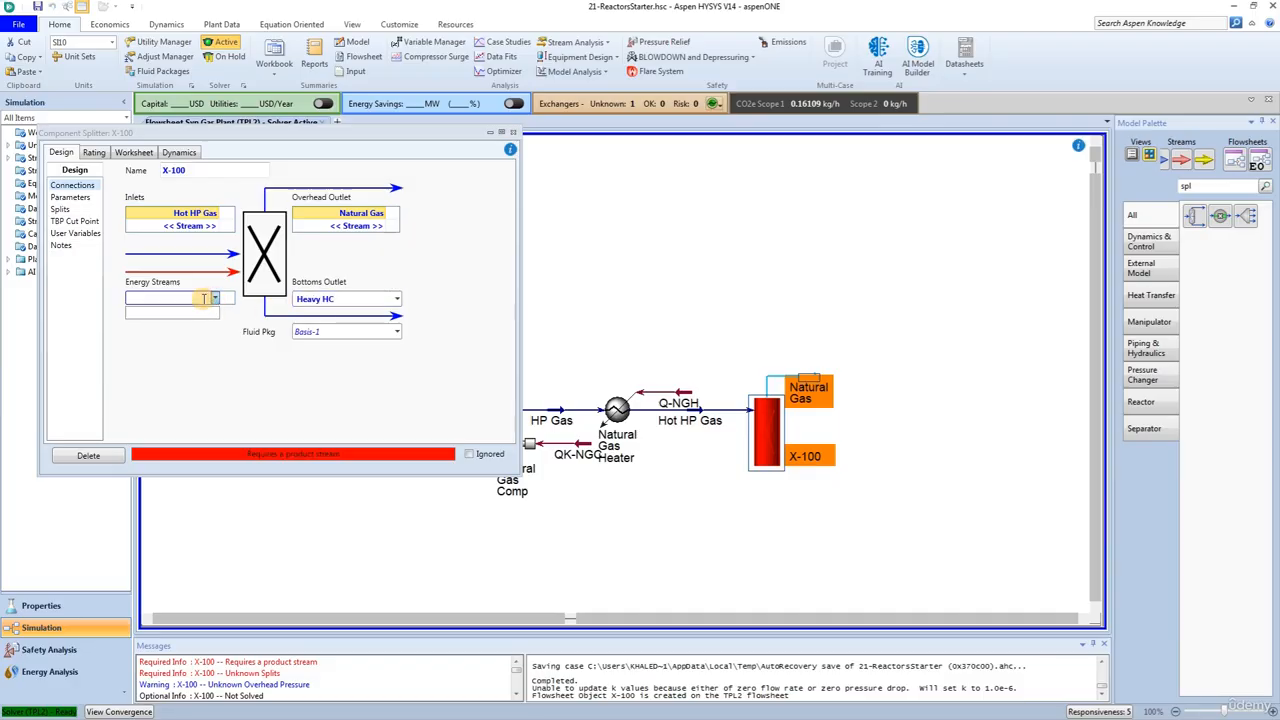
{"action": "type", "text": "Q-Split"}
{"action": "left_click", "coordinate": [175, 358]}
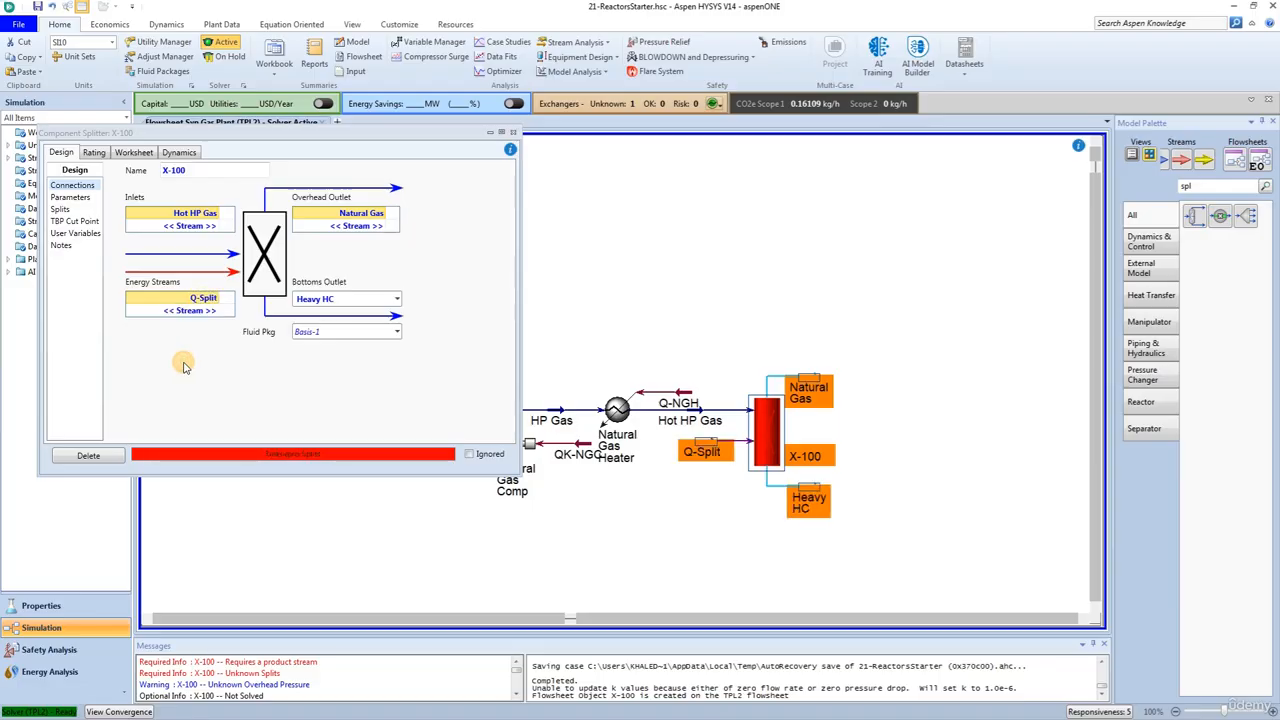
Rename the component splitter as Remove Heavy HC and open its parameters
{"action": "left_click", "coordinate": [185, 171]}
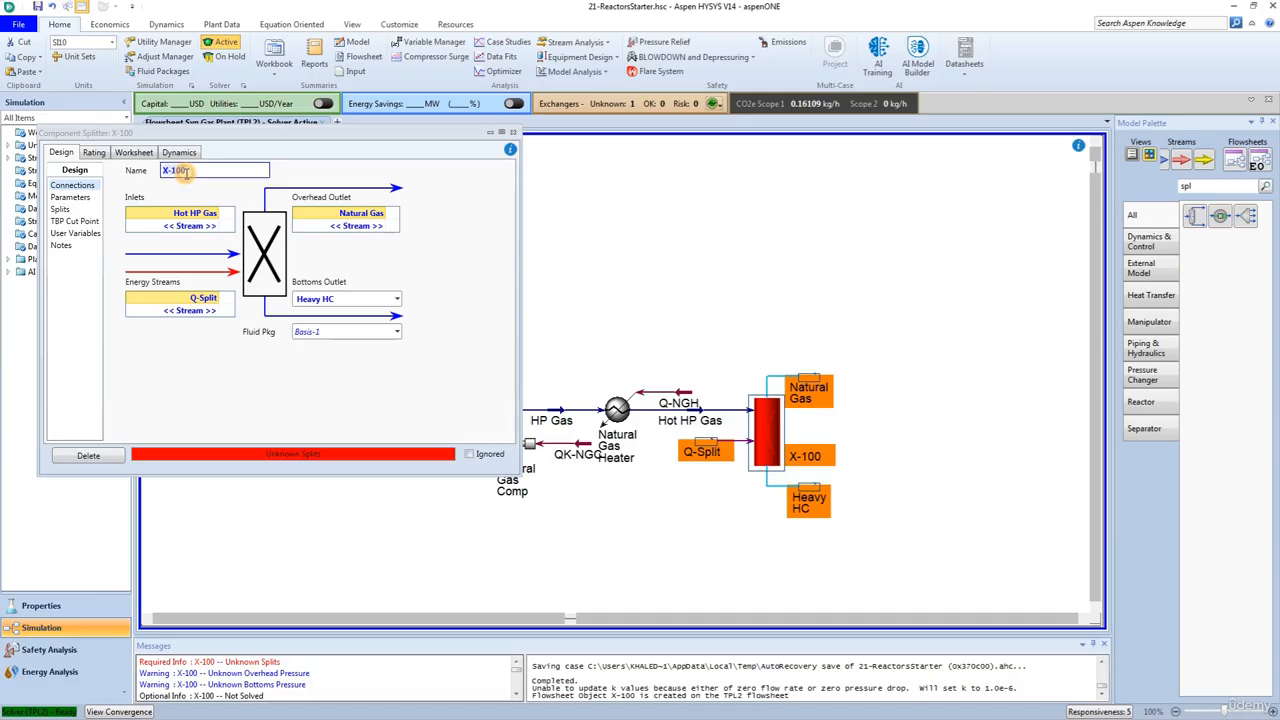
{"action": "type", "text": "Remove Heavy HC"}
{"action": "left_click", "coordinate": [68, 197]}
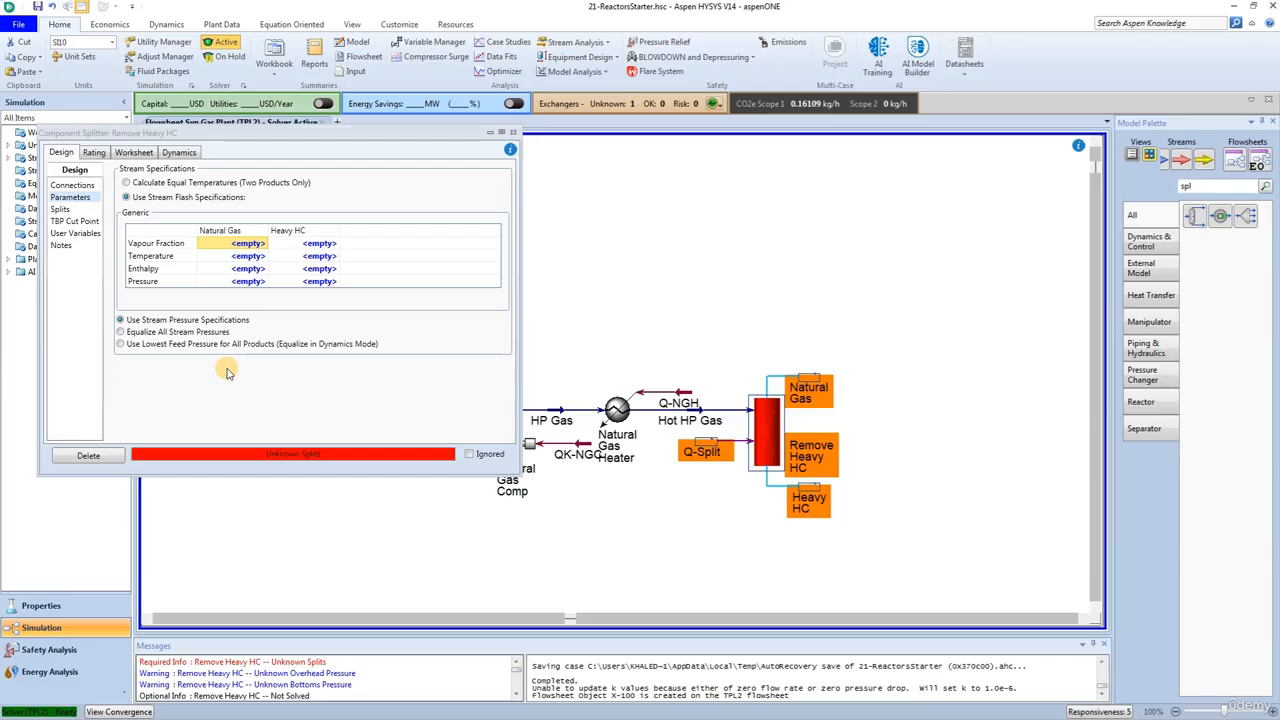
Set the temperatures of the splitter outlets Natural Gas and Heavy HC to 370 °C and equalize all stream pressures
{"action": "left_click", "coordinate": [246, 257]}
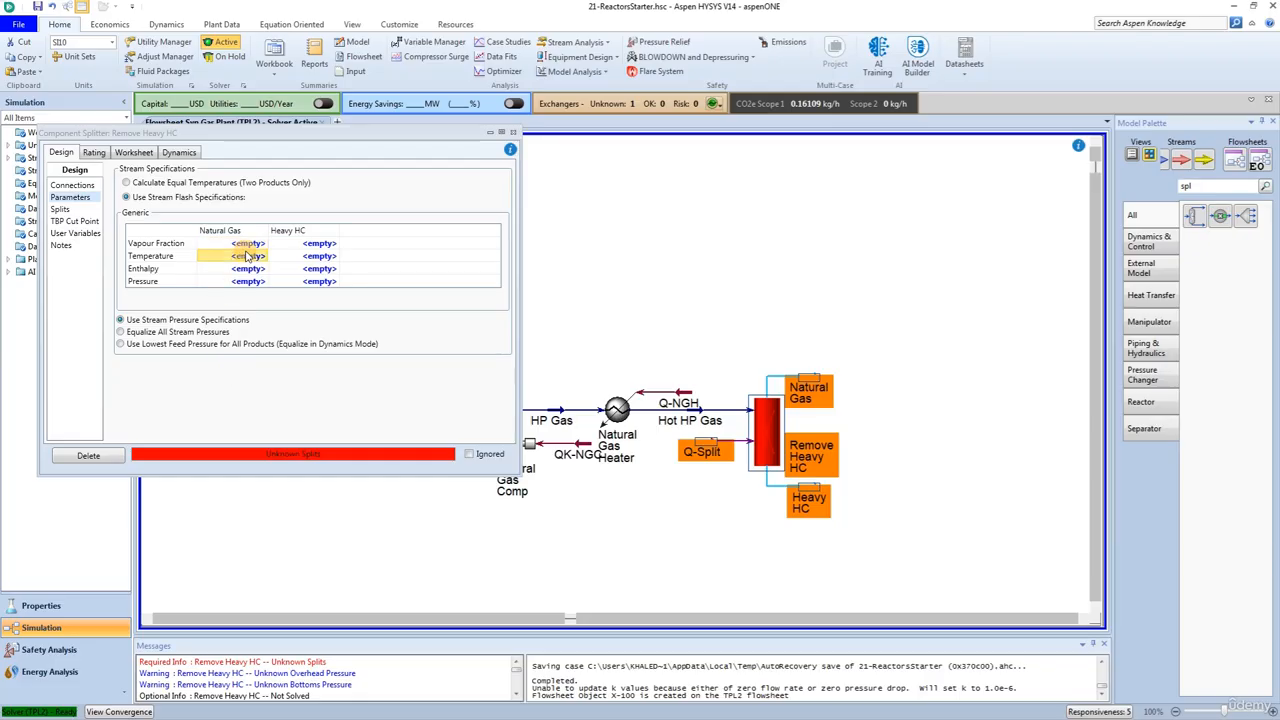
{"action": "type", "text": "370"}
{"action": "key", "text": "Return"}
{"action": "left_click", "coordinate": [314, 257]}
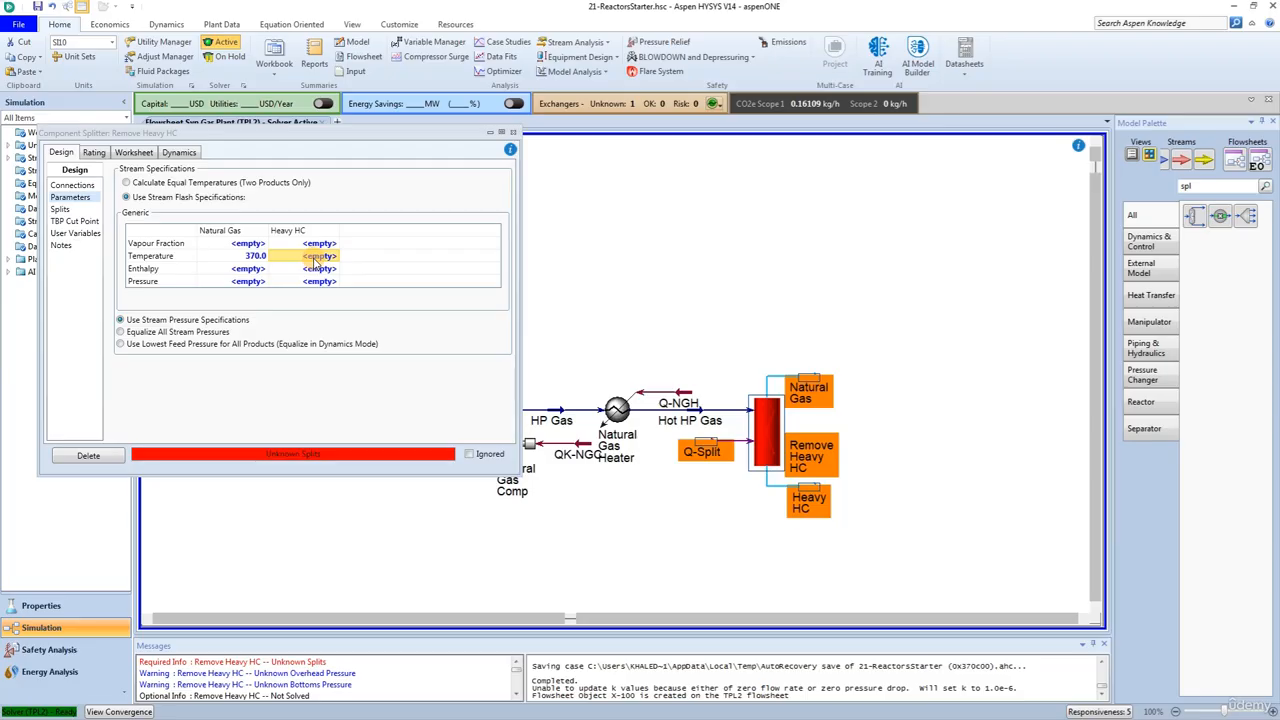
{"action": "type", "text": "370"}
{"action": "key", "text": "Return"}
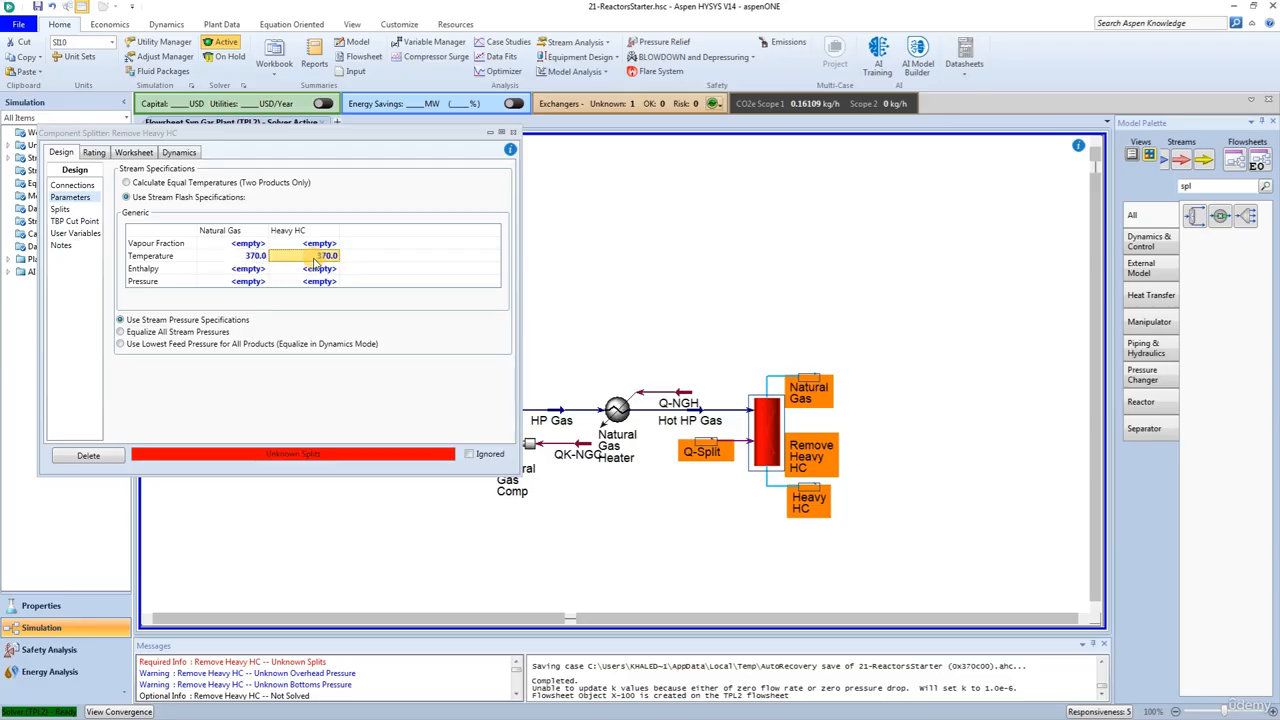
{"action": "left_click", "coordinate": [120, 331]}
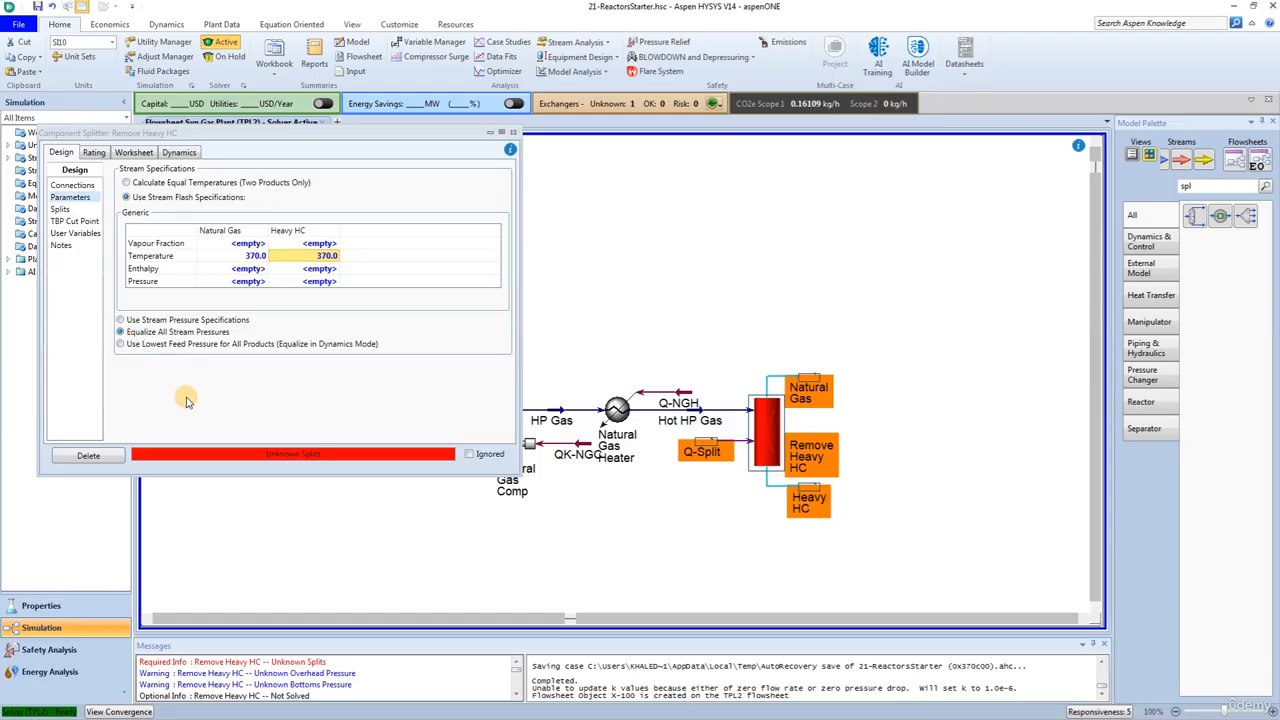
Open the splitter's split fractions and set the Natural Gas fractions of Nitrogen, CO2 and Methane to 1
{"action": "left_click", "coordinate": [59, 209]}
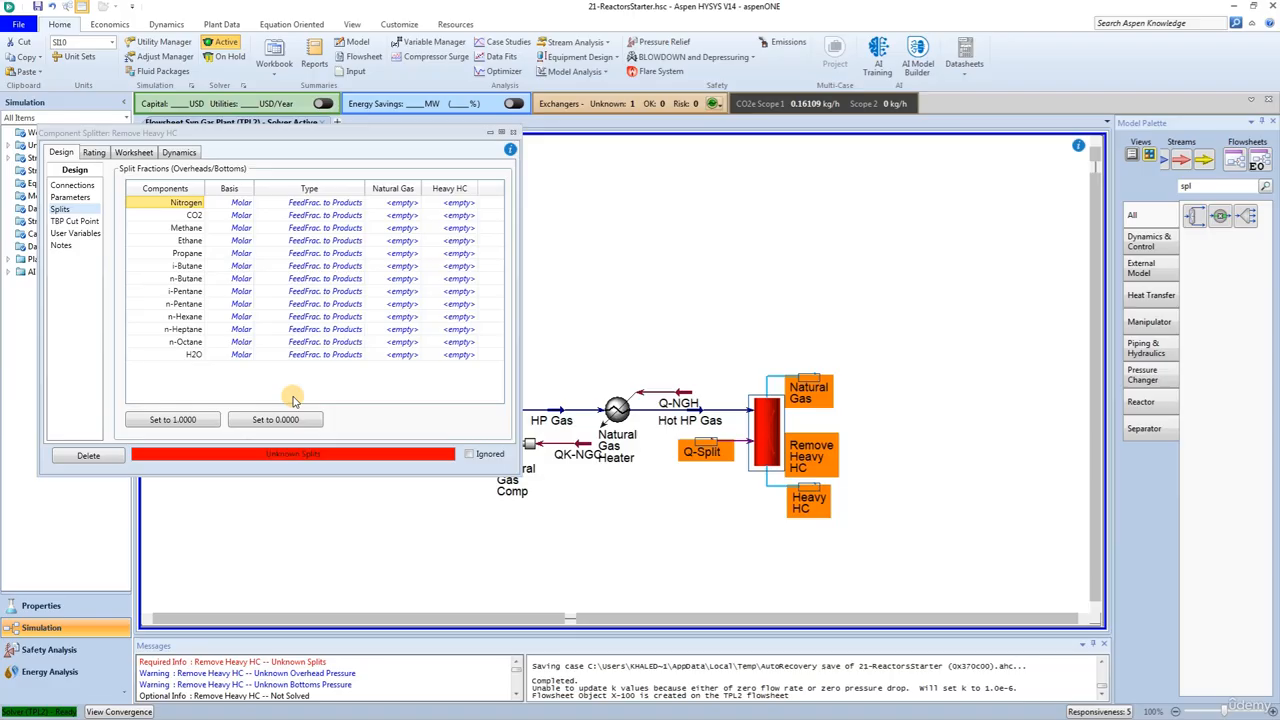
{"action": "left_click", "coordinate": [405, 203]}
{"action": "left_click", "coordinate": [407, 203]}
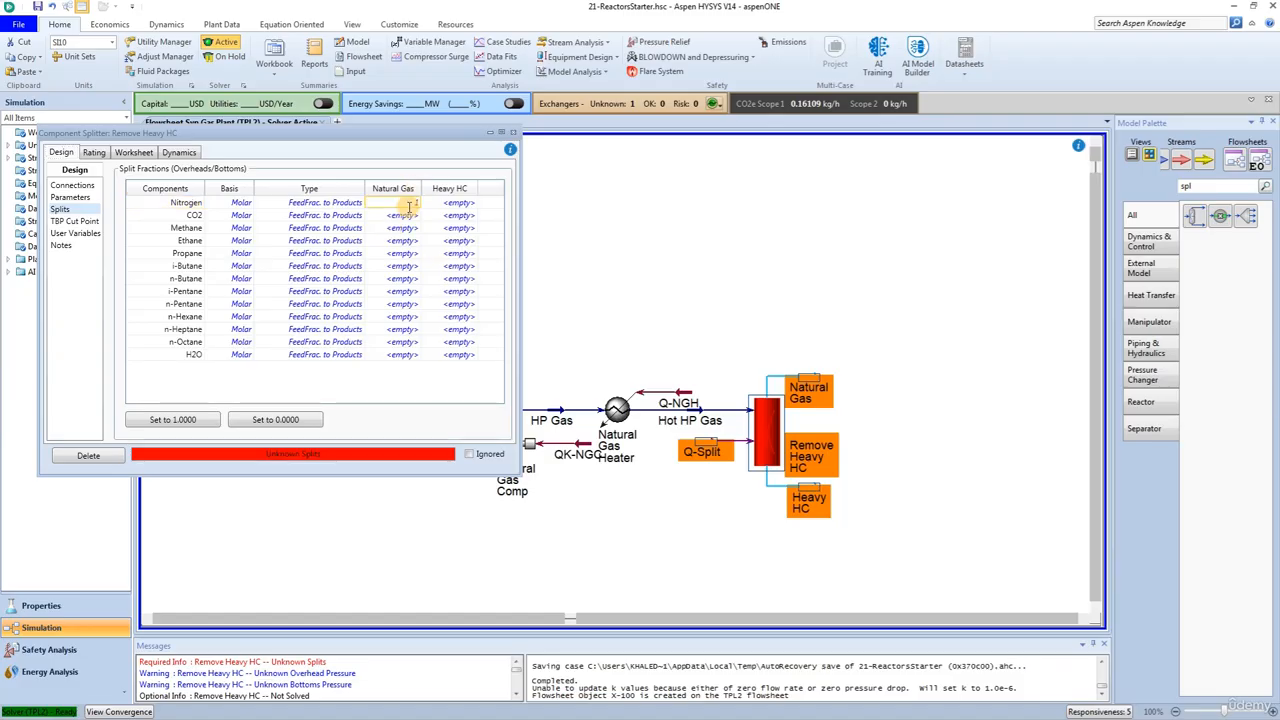
{"action": "type", "text": "1"}
{"action": "key", "text": "Return"}
{"action": "type", "text": "1"}
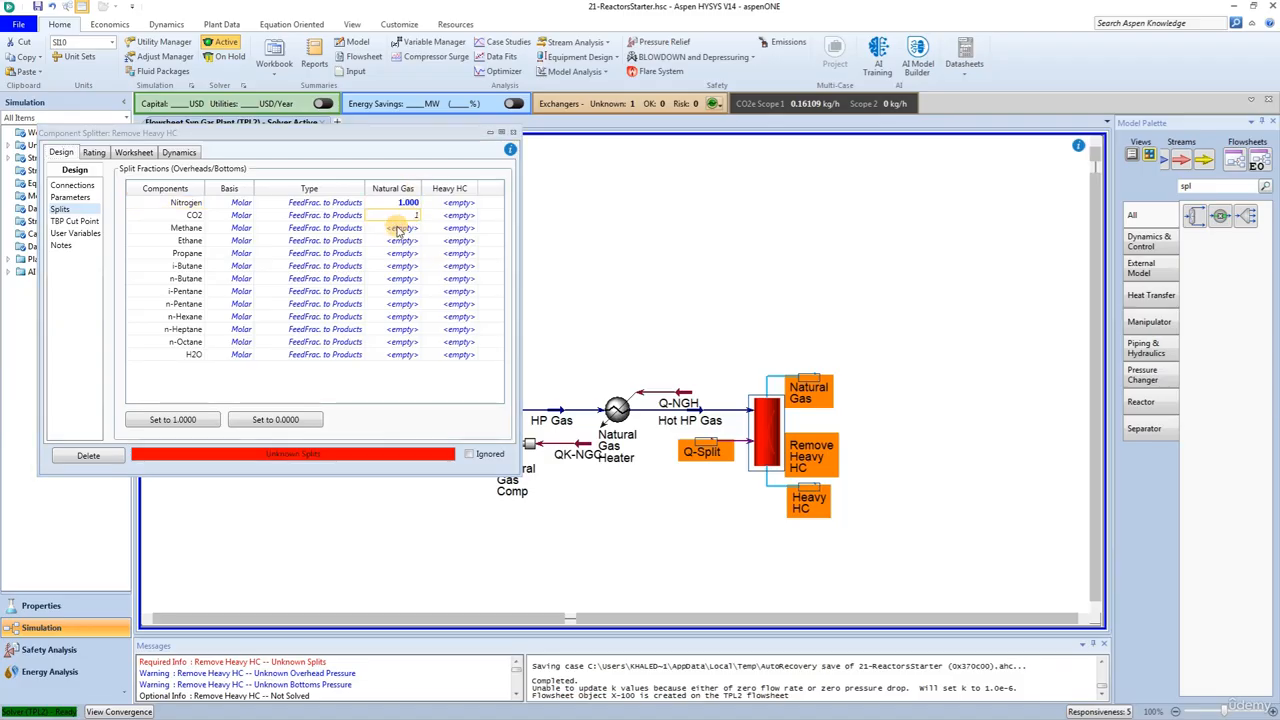
{"action": "key", "text": "Return"}
{"action": "type", "text": "1"}
{"action": "key", "text": "Return"}
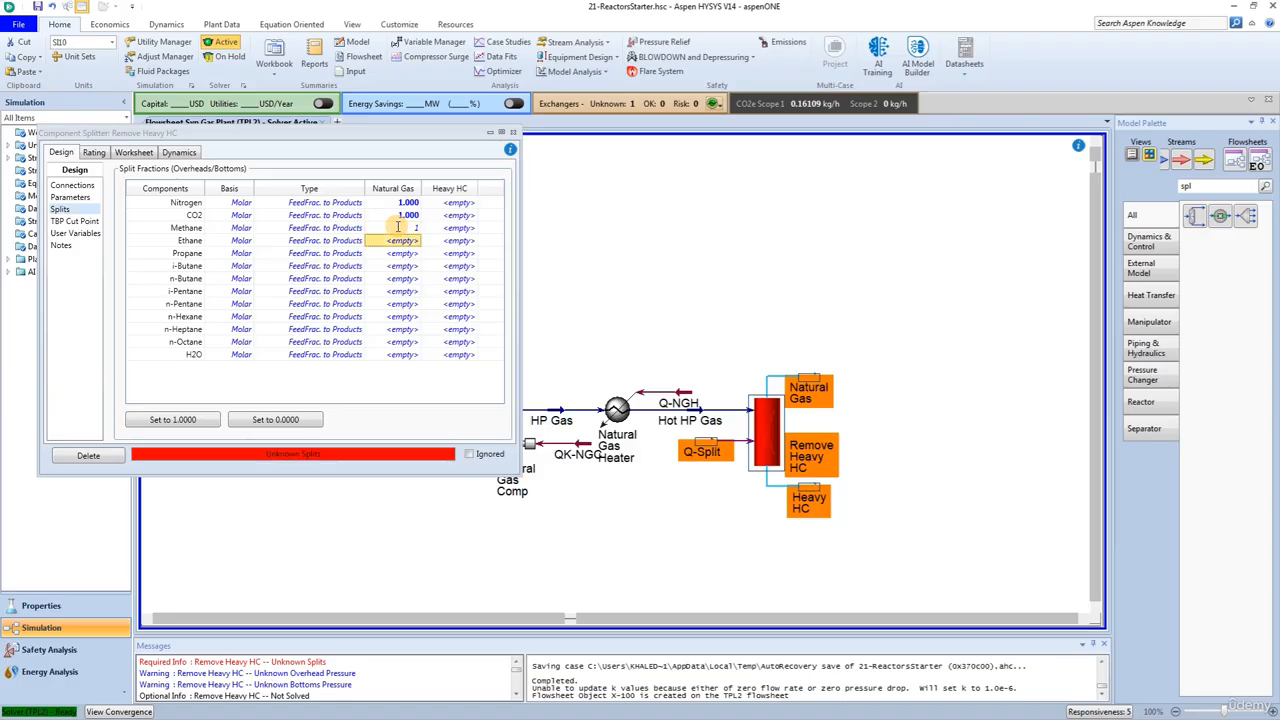
Set the Natural Gas split fractions of Ethane, Propane and H2O to 1
{"action": "left_click", "coordinate": [405, 241]}
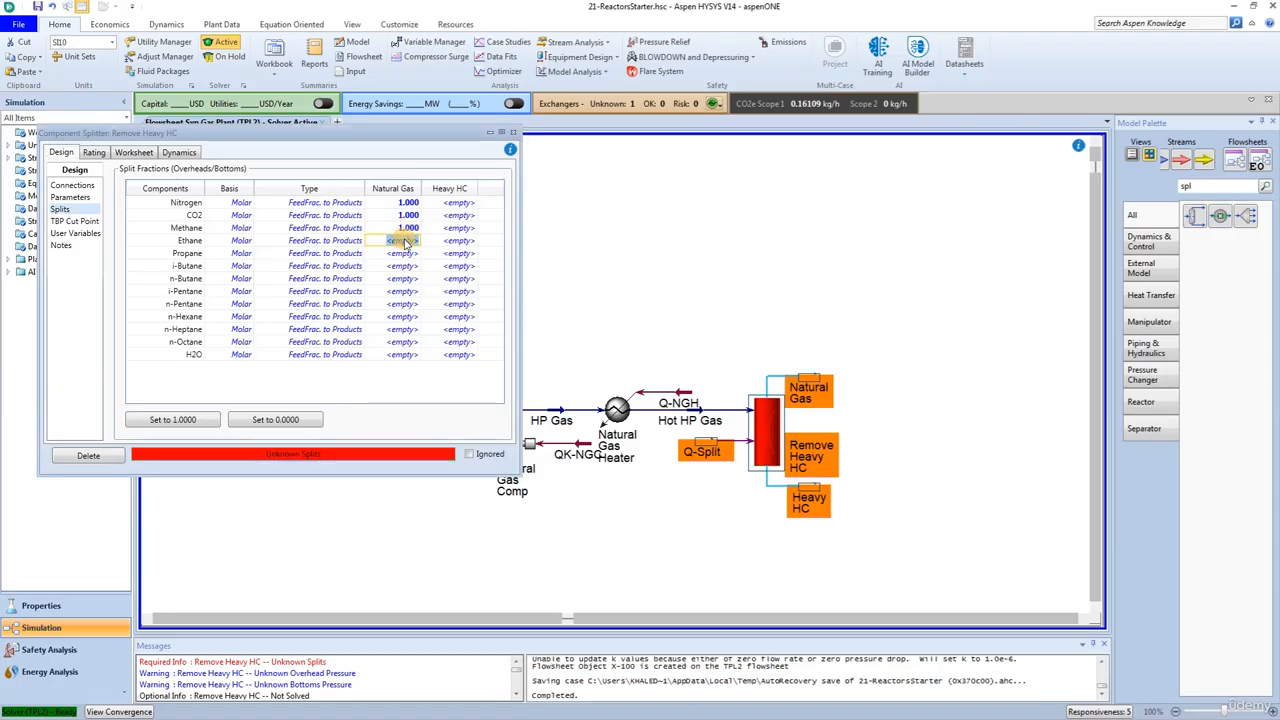
{"action": "type", "text": "1"}
{"action": "key", "text": "Return"}
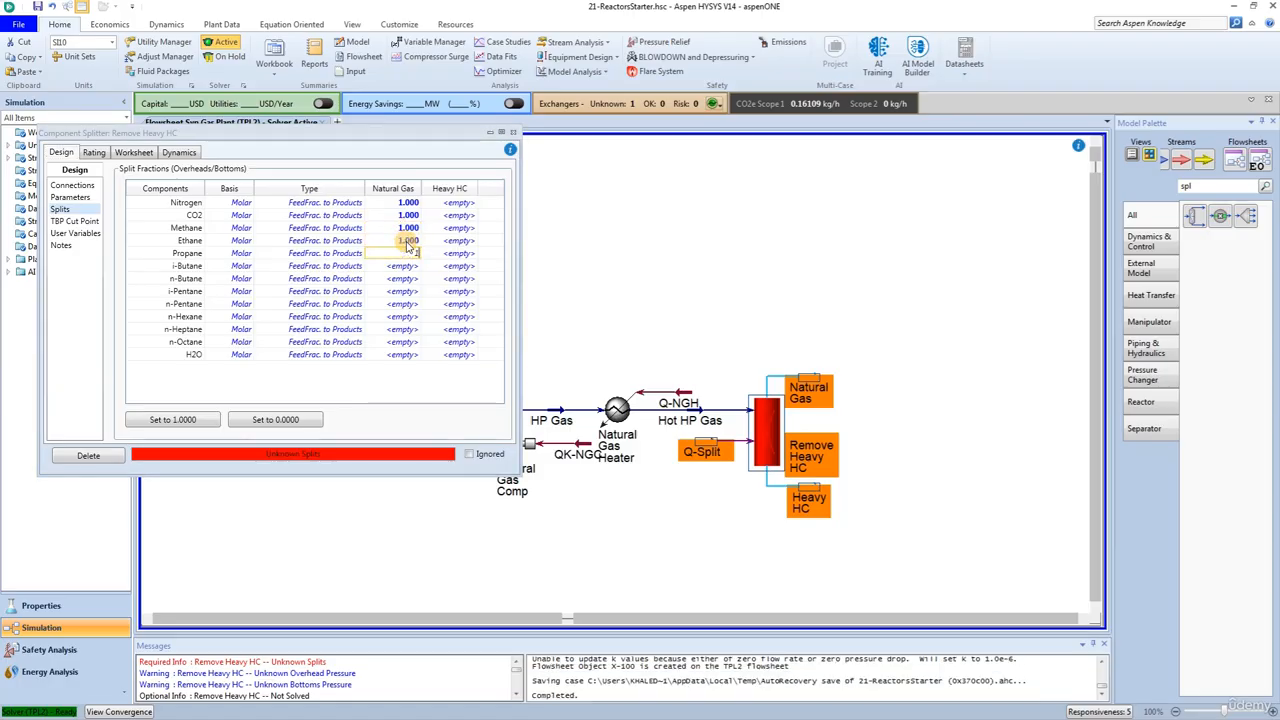
{"action": "type", "text": "1"}
{"action": "key", "text": "Return"}
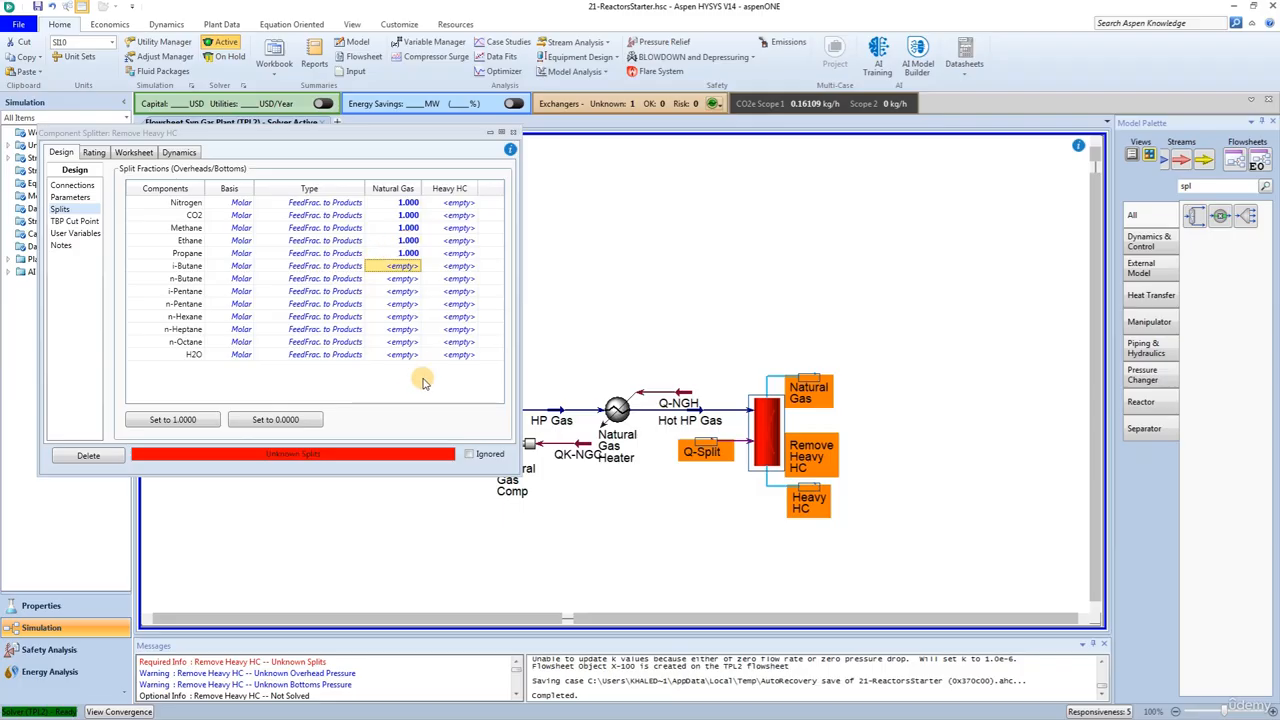
{"action": "left_click", "coordinate": [405, 355]}
{"action": "type", "text": "1"}
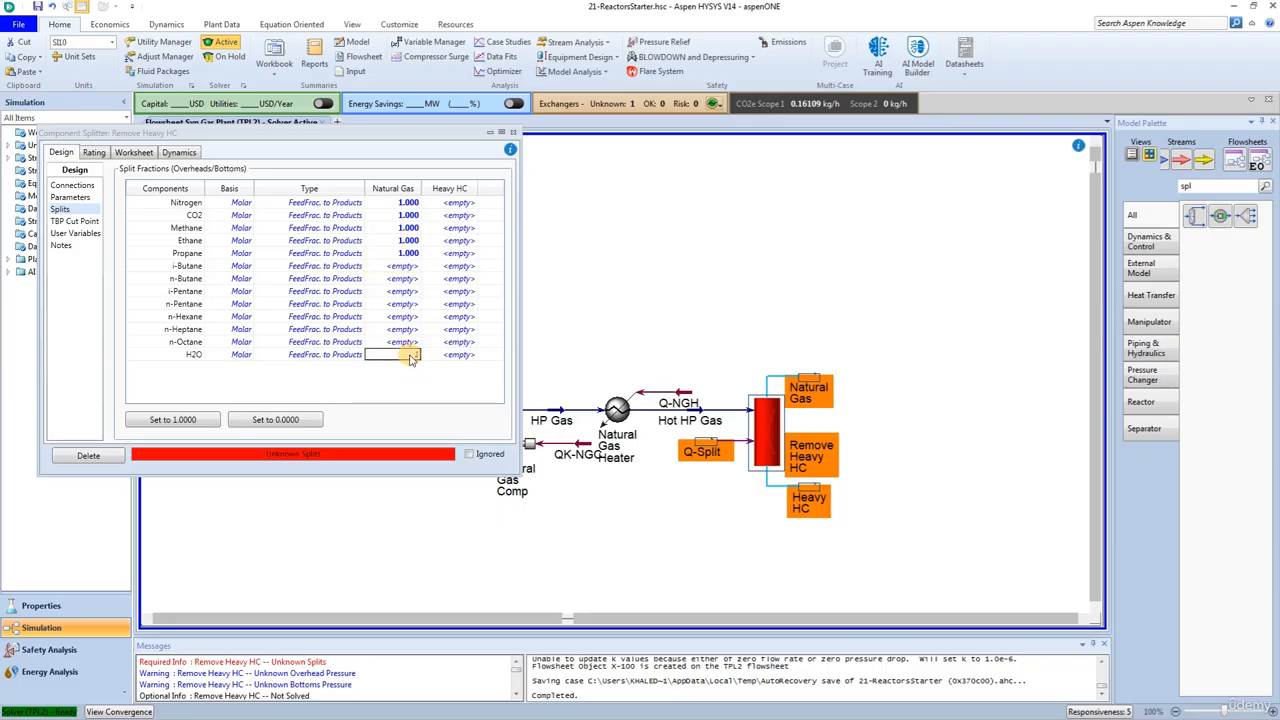
{"action": "key", "text": "Return"}
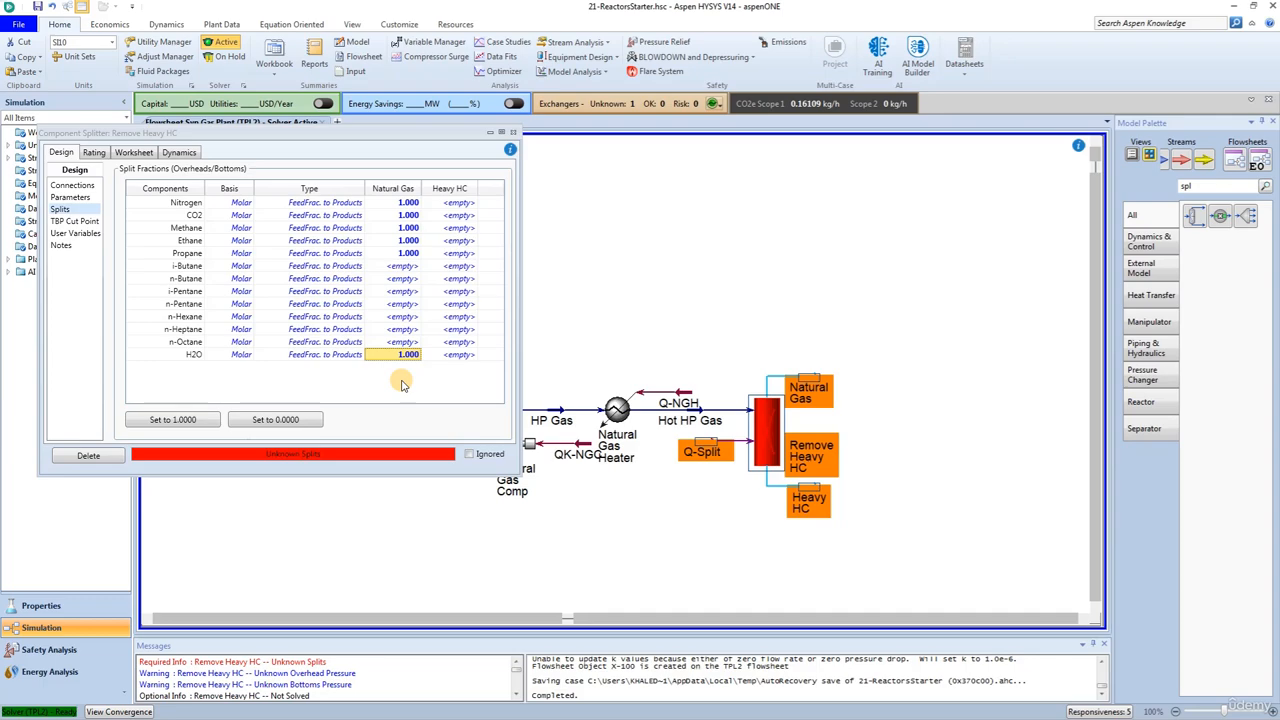
Set the Natural Gas split fractions of i-Butane, n-Butane, i-Pentane and n-Pentane to 0
{"action": "left_click", "coordinate": [392, 266]}
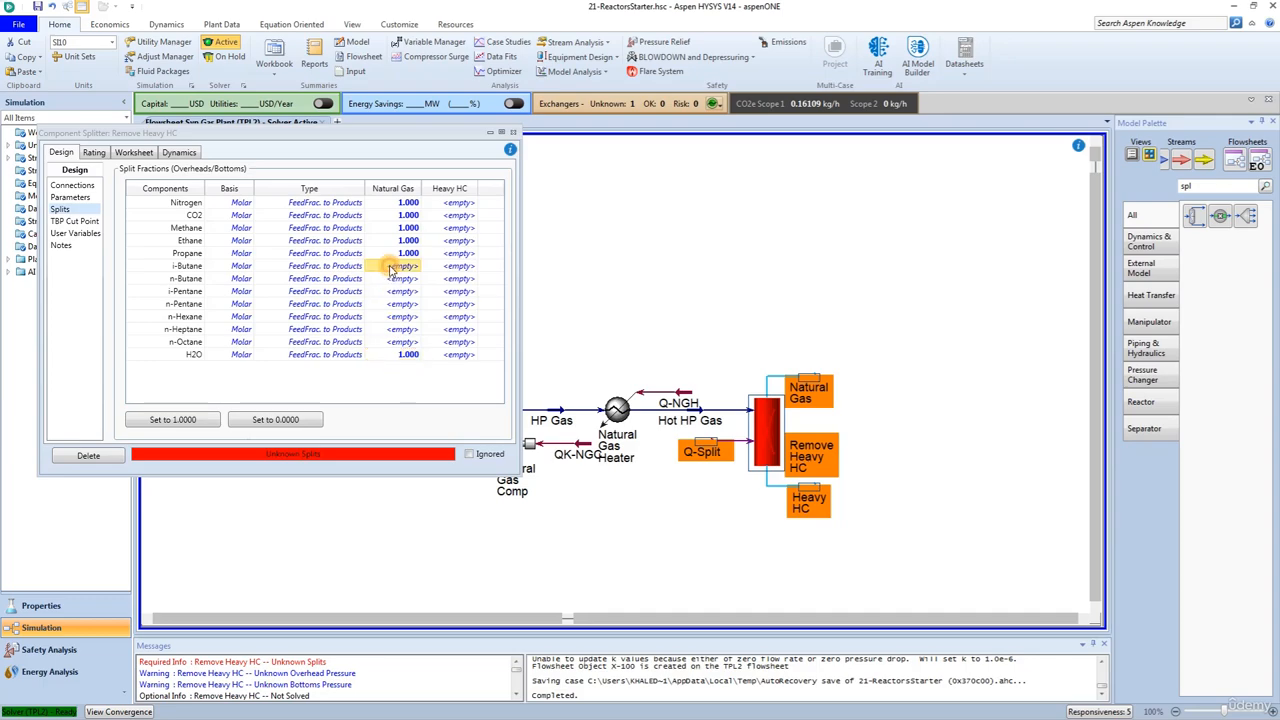
{"action": "type", "text": "0"}
{"action": "left_click", "coordinate": [404, 290]}
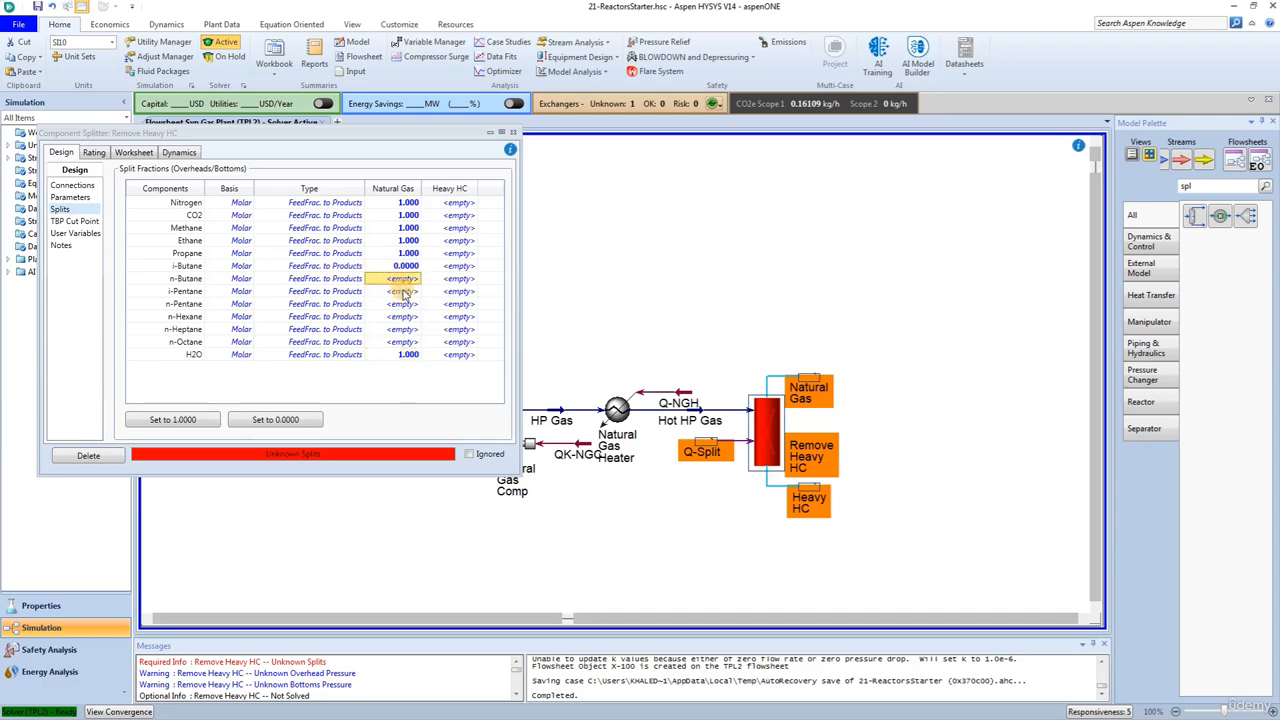
{"action": "type", "text": "0"}
{"action": "key", "text": "Return"}
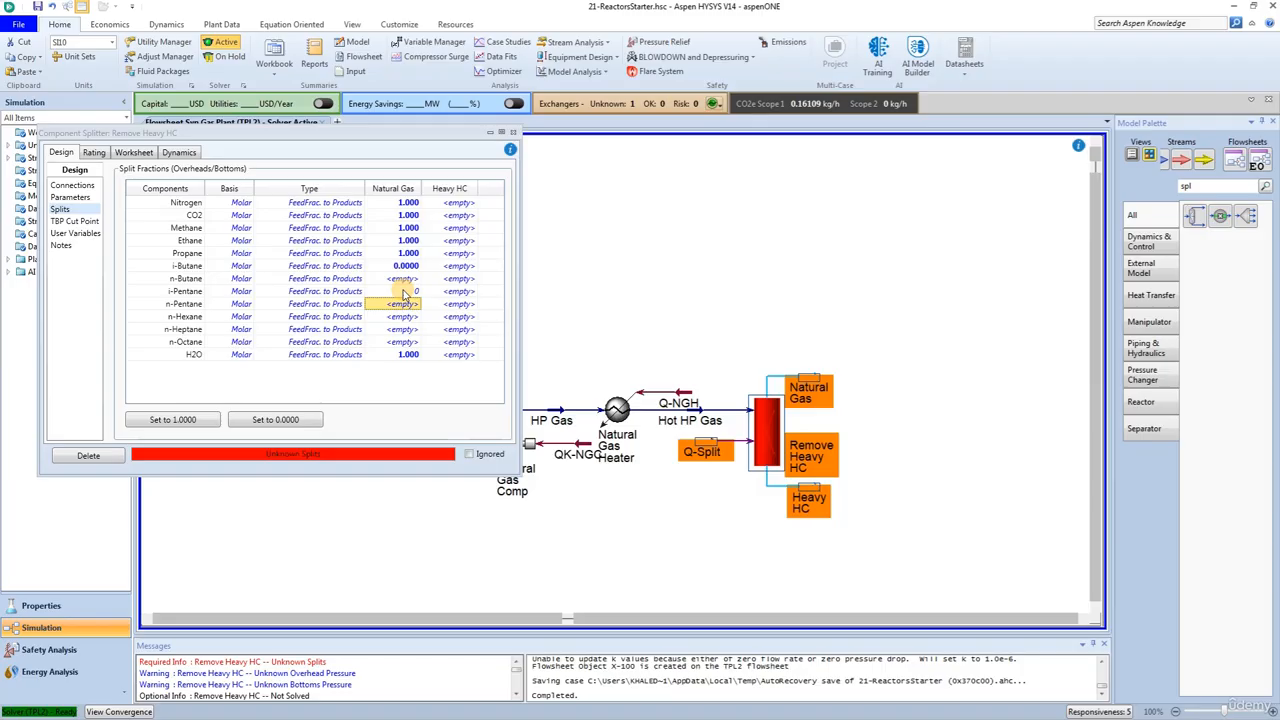
{"action": "left_click", "coordinate": [404, 278]}
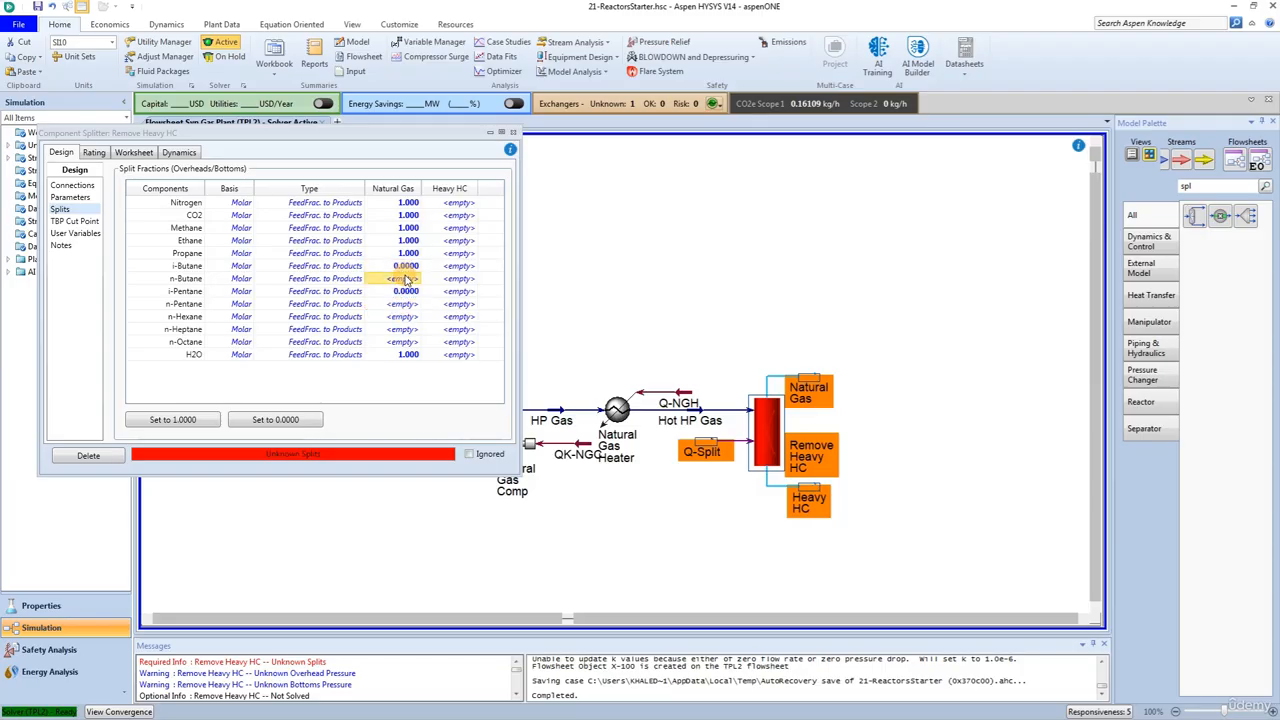
{"action": "type", "text": "0"}
{"action": "key", "text": "Return"}
{"action": "left_click", "coordinate": [404, 303]}
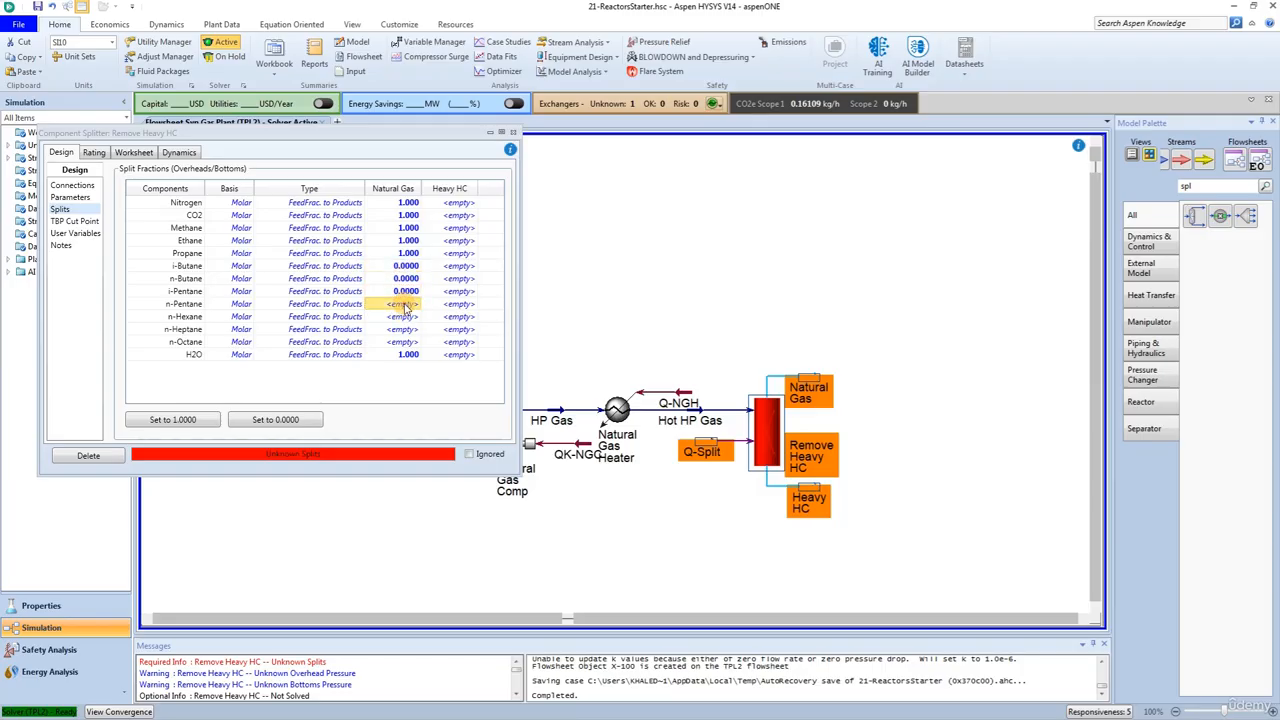
{"action": "type", "text": "0"}
{"action": "key", "text": "Return"}
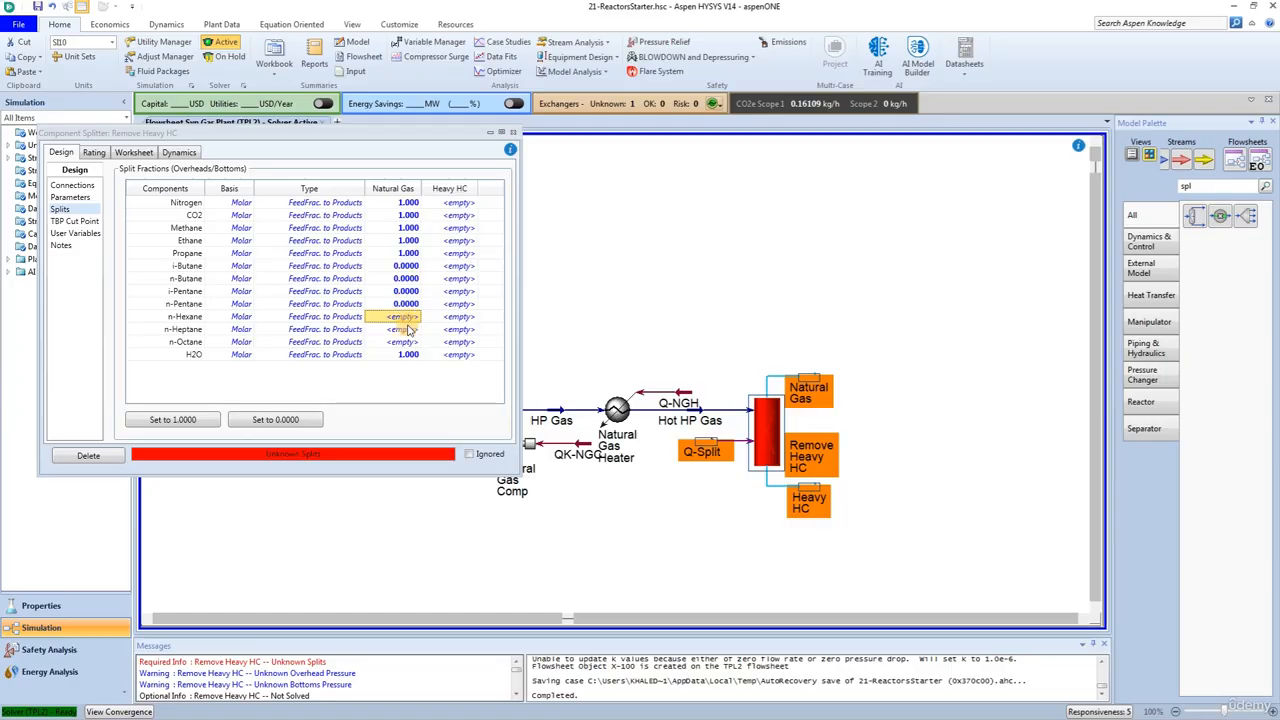
Set the Natural Gas split fractions of n-Hexane, n-Heptane and n-Octane to 0 and close the splitter's properties
{"action": "left_click", "coordinate": [409, 328]}
{"action": "type", "text": "0"}
{"action": "key", "text": "Return"}
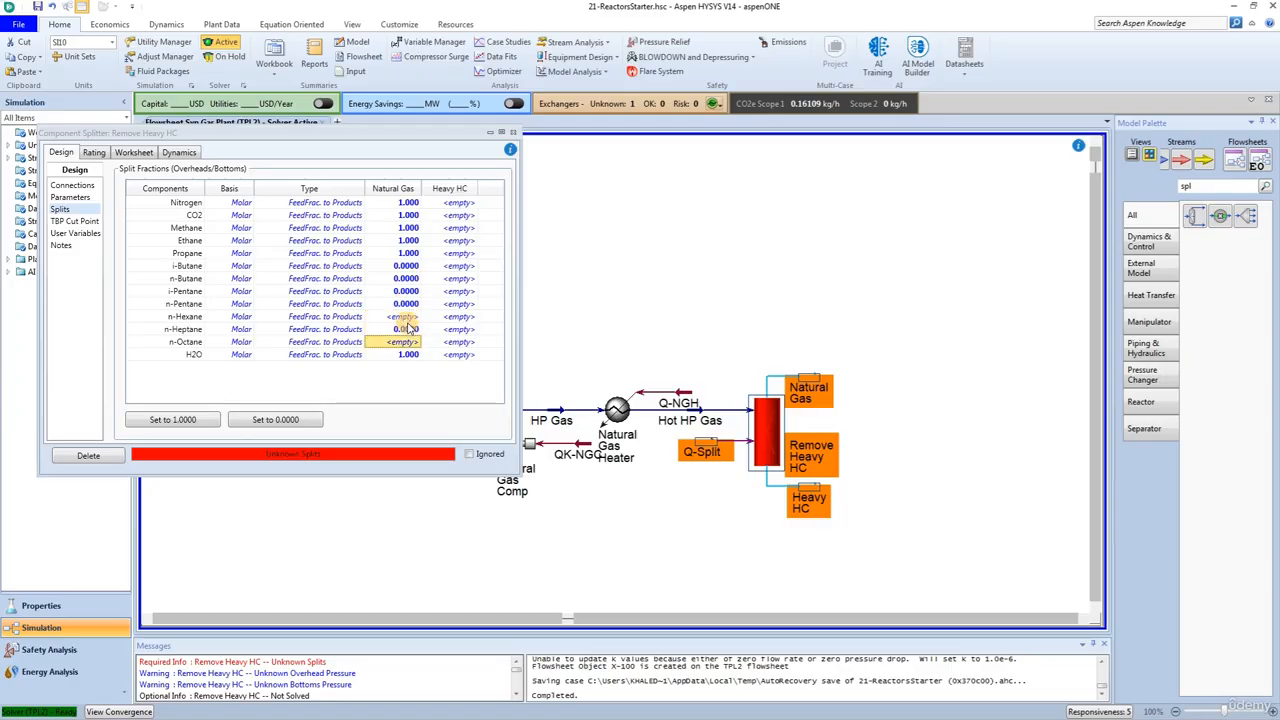
{"action": "left_click", "coordinate": [409, 316]}
{"action": "type", "text": "0"}
{"action": "key", "text": "Return"}
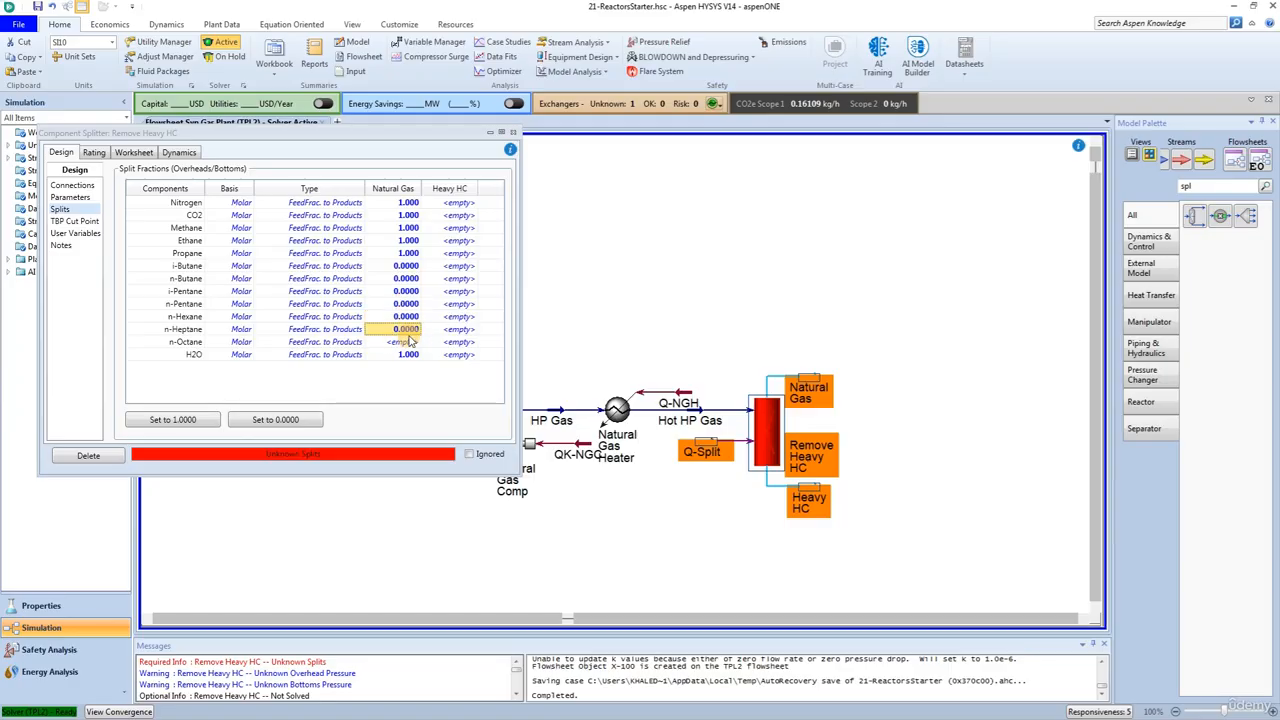
{"action": "left_click", "coordinate": [409, 341]}
{"action": "type", "text": "0"}
{"action": "key", "text": "Return"}
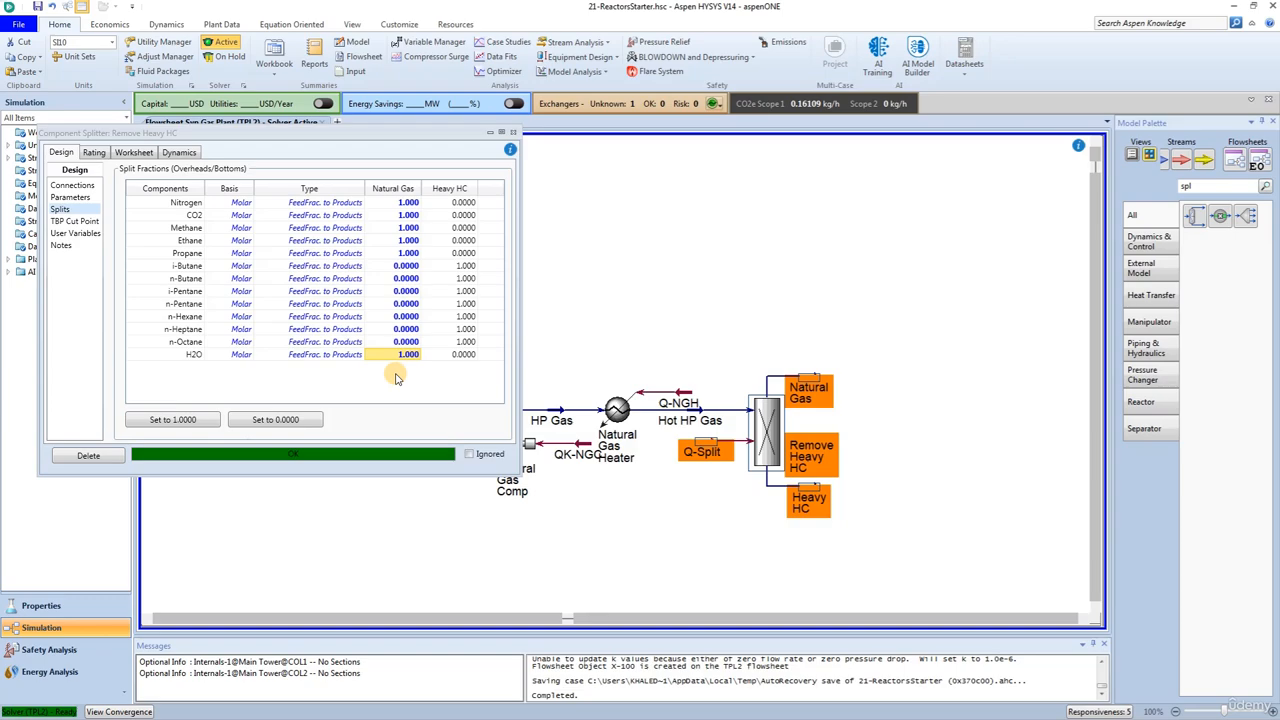
{"action": "left_click", "coordinate": [513, 132]}
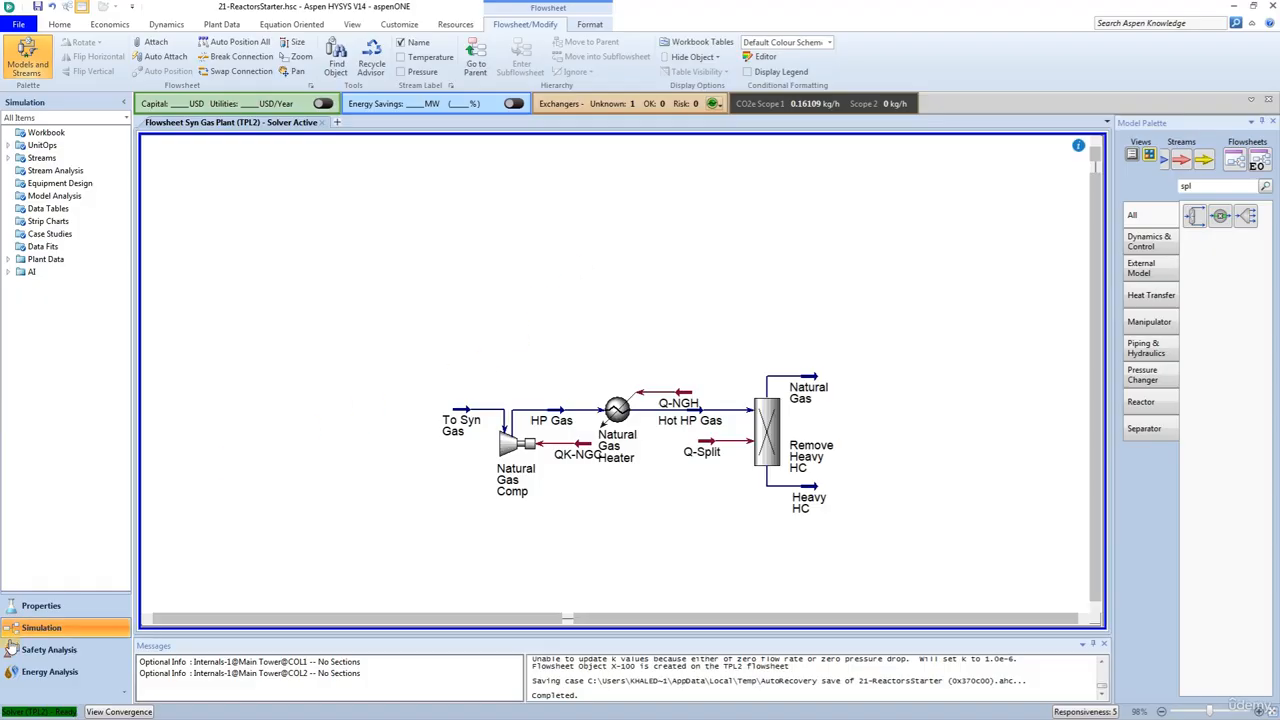
Switch to the Properties environment, open Component List - 1 and add the pure component CO
{"action": "left_click", "coordinate": [20, 608]}
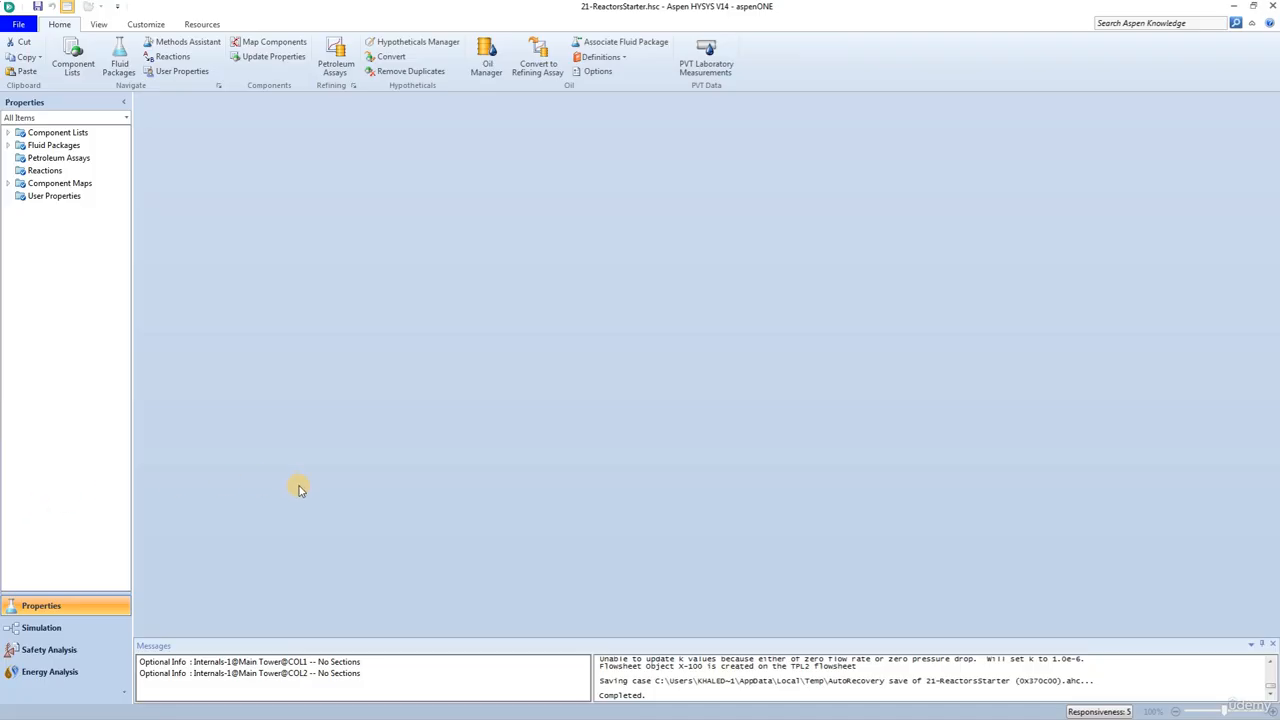
{"action": "left_click", "coordinate": [50, 134]}
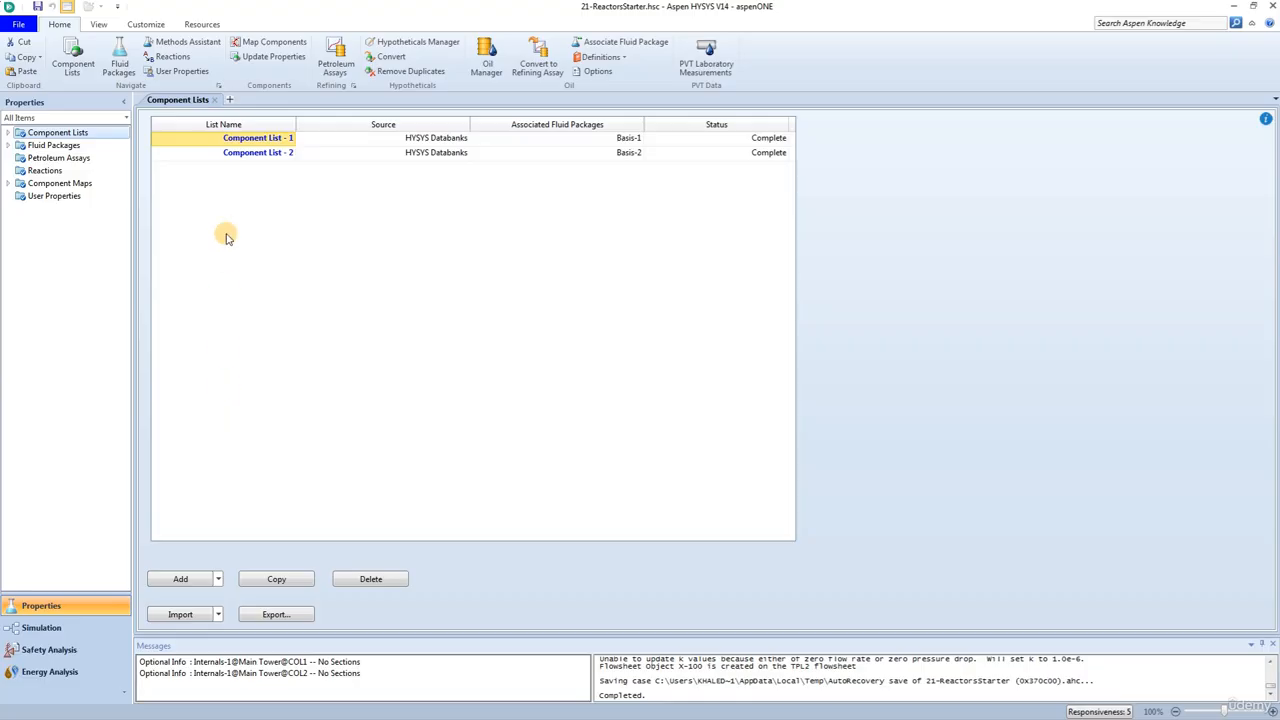
{"action": "double_click", "coordinate": [253, 140]}
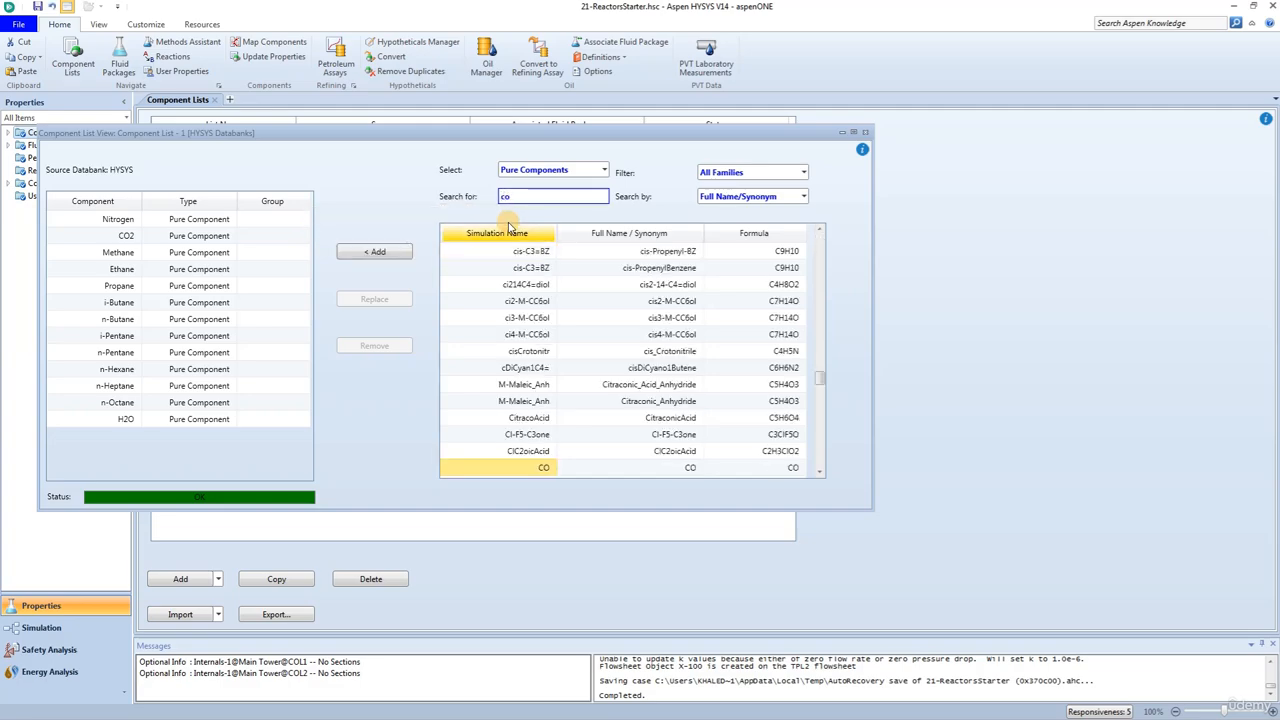
{"action": "left_click", "coordinate": [378, 252]}
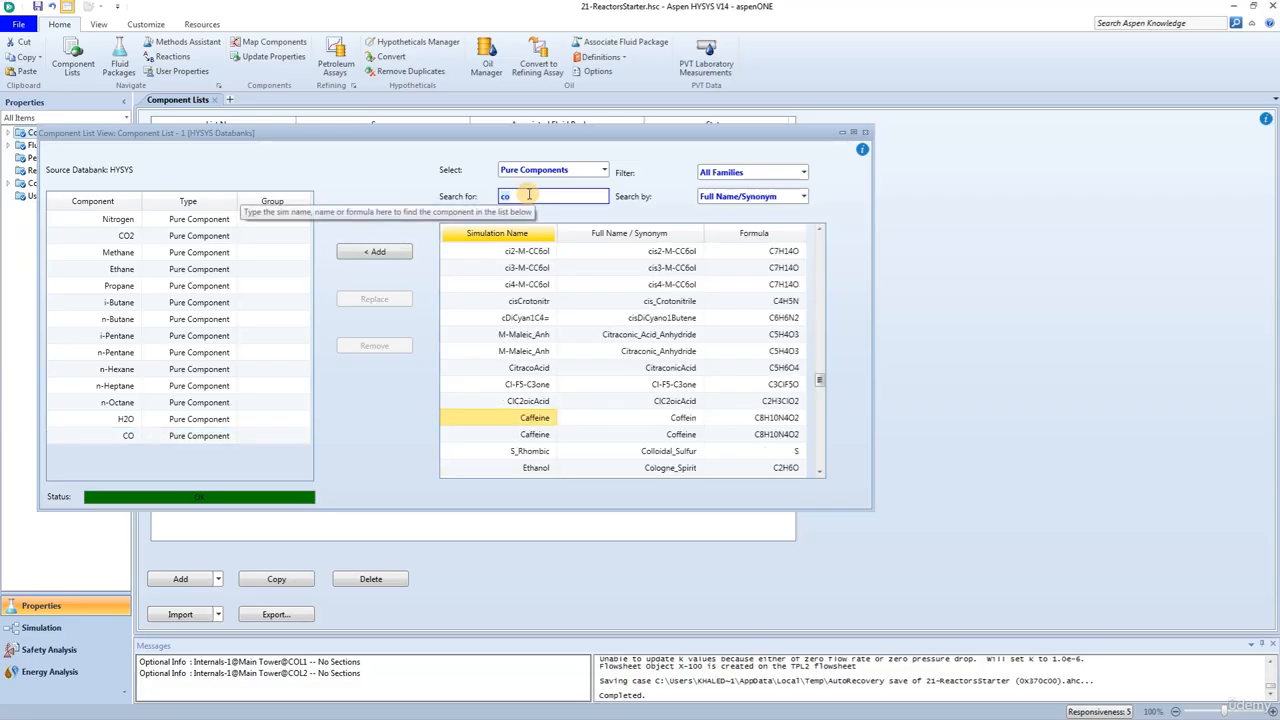
Add Hydrogen and Oxygen to Component List - 1 and close the list
{"action": "type", "text": "h2"}
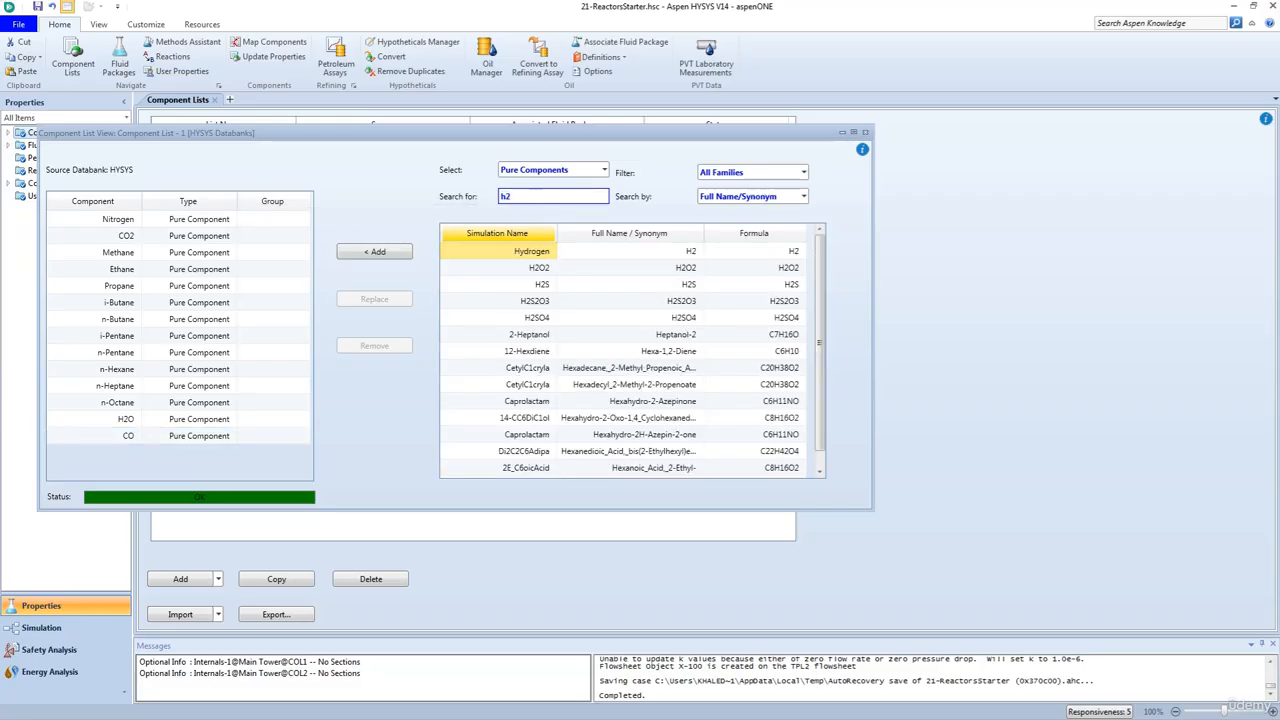
{"action": "left_click", "coordinate": [392, 251]}
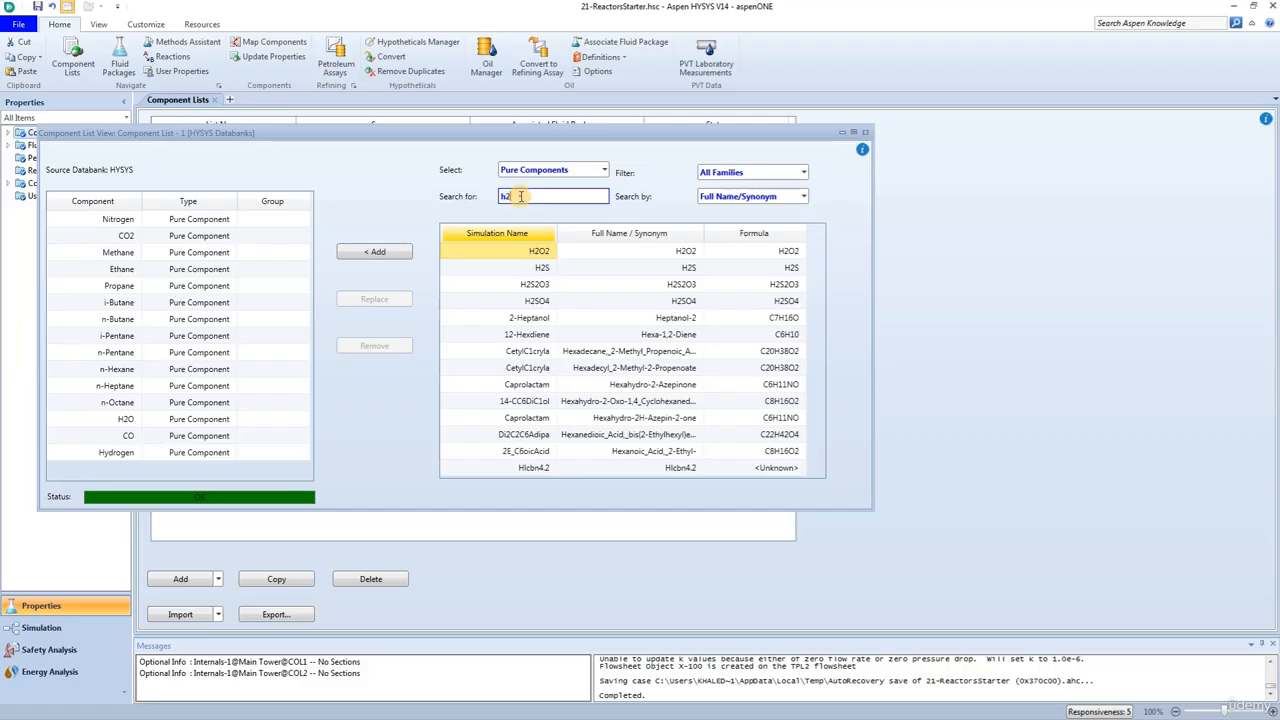
{"action": "type", "text": "o2"}
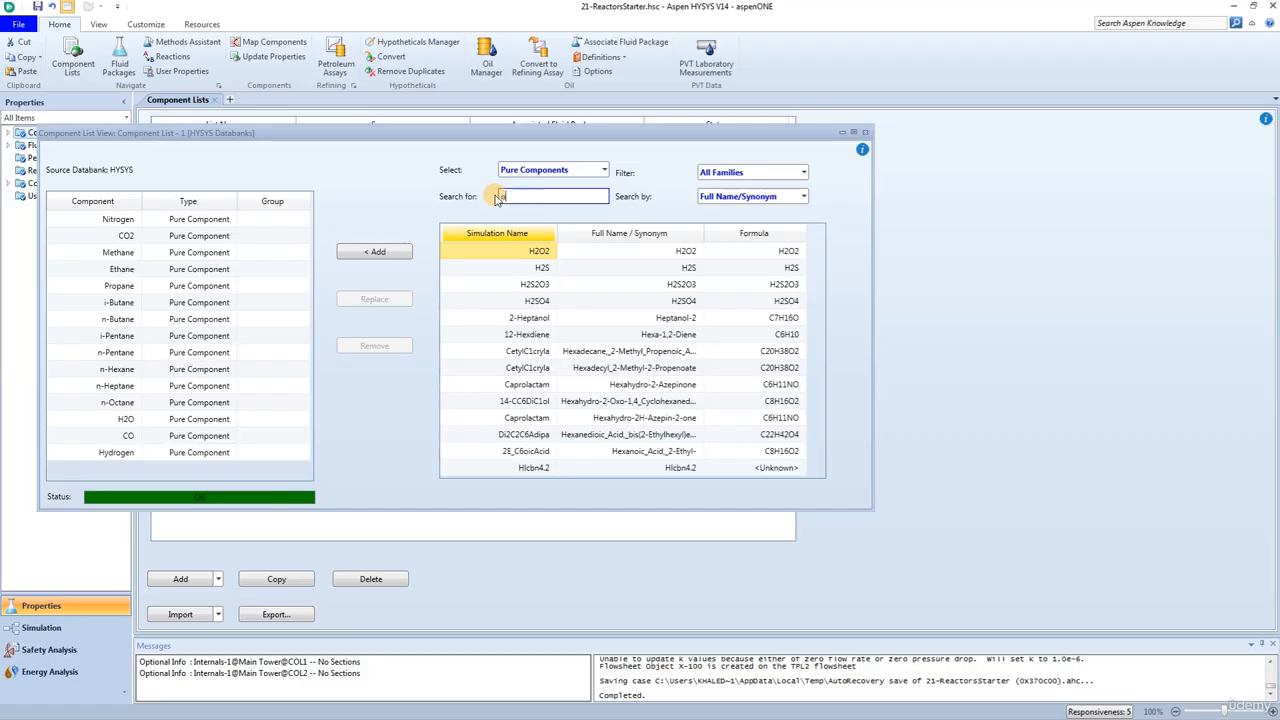
{"action": "left_click", "coordinate": [395, 251]}
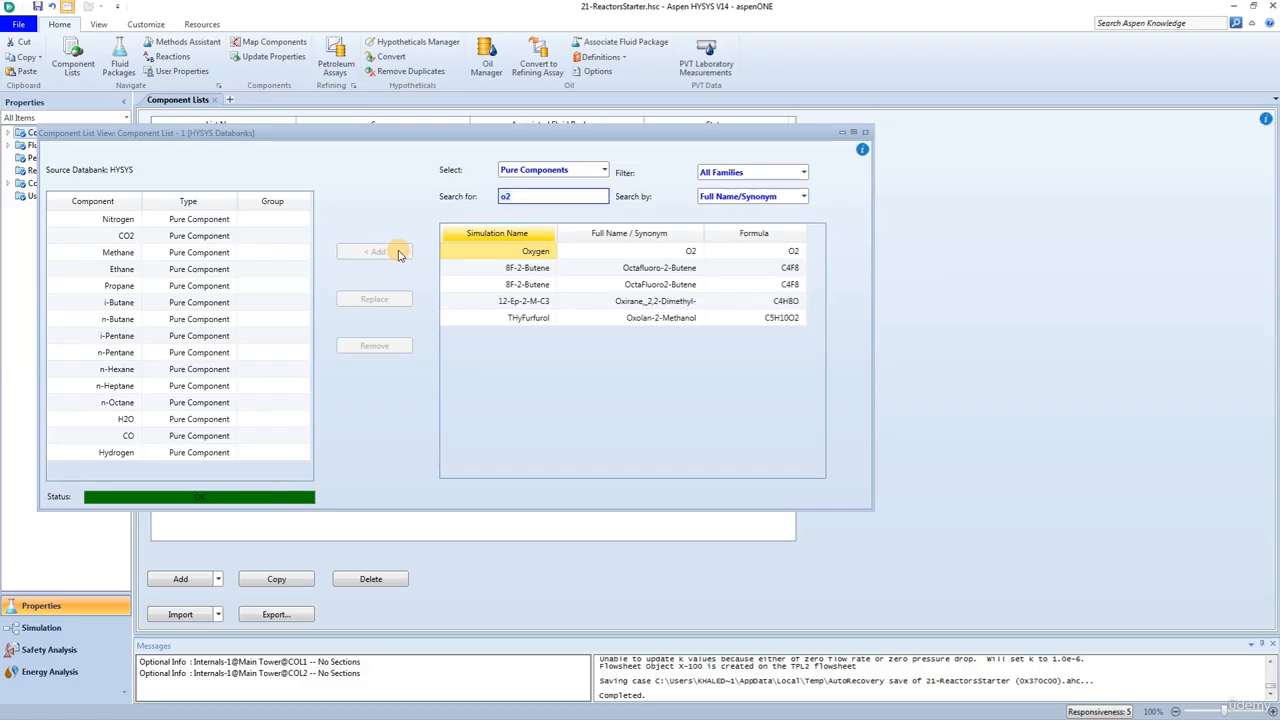
{"action": "left_click", "coordinate": [866, 134]}
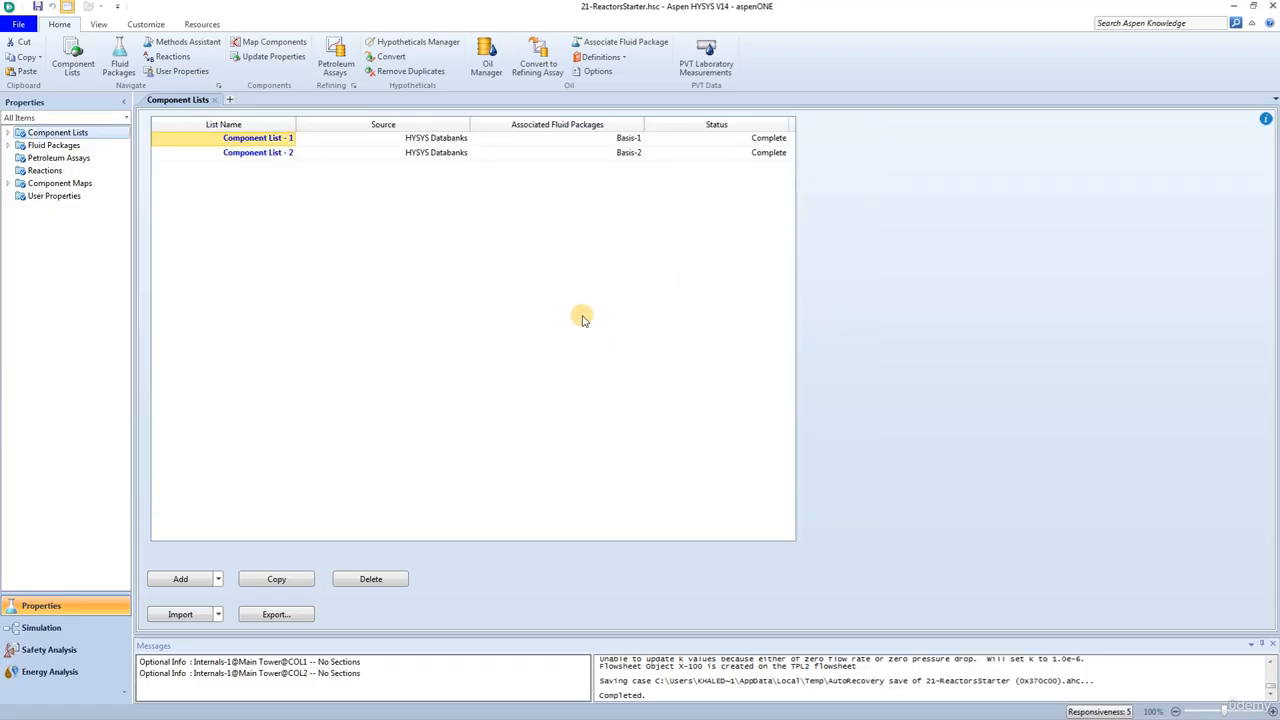
Add a new reaction set under Reactions and rename it Combustor Rxn Set
{"action": "left_click", "coordinate": [44, 172]}
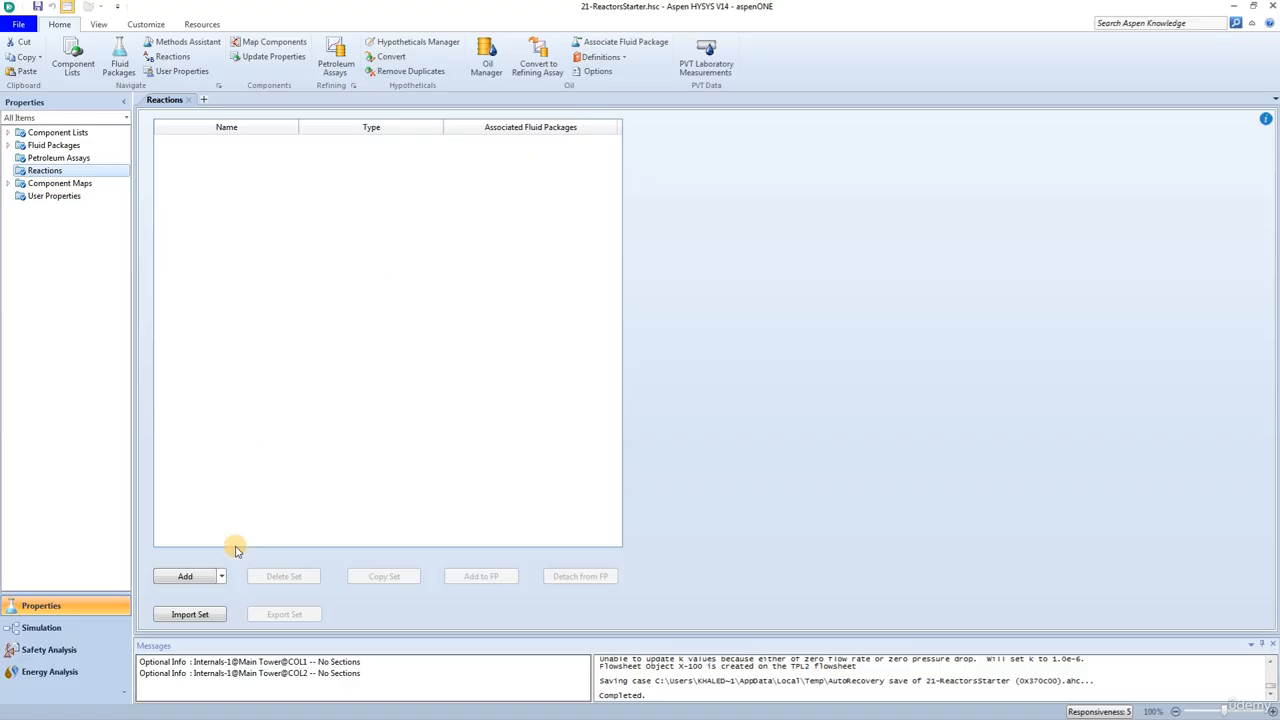
{"action": "left_click", "coordinate": [190, 576]}
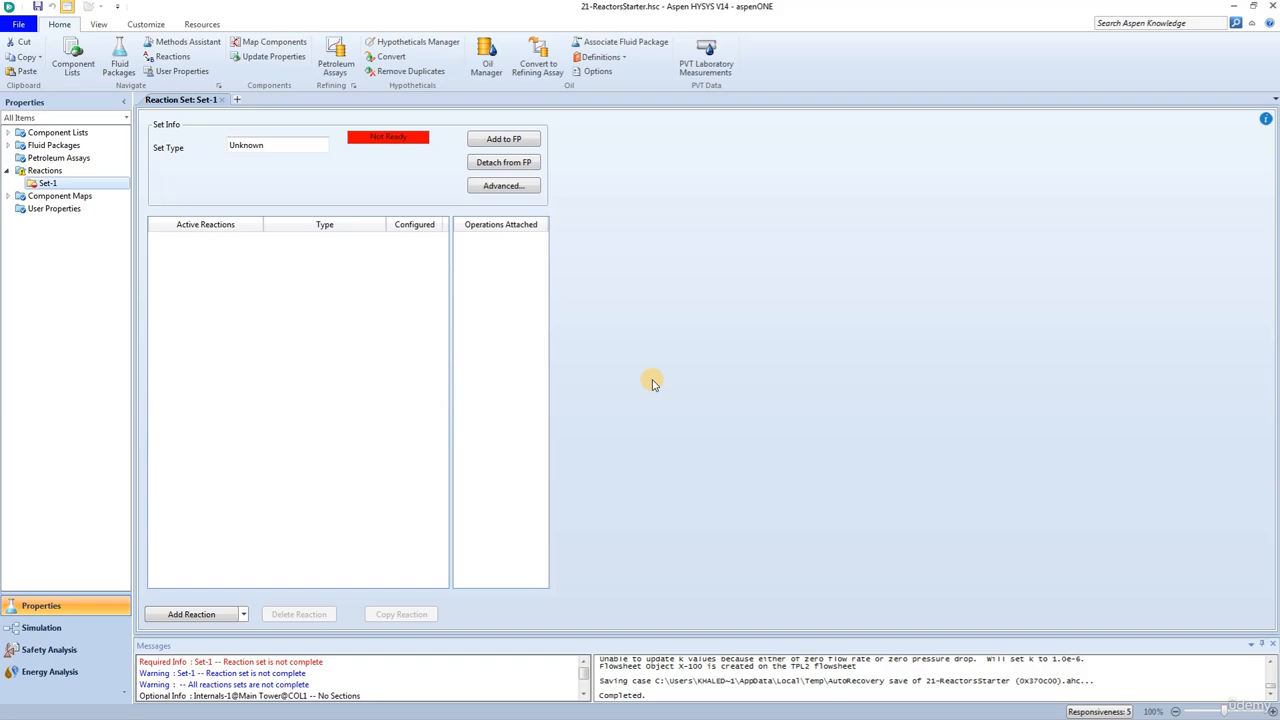
{"action": "right_click", "coordinate": [42, 183]}
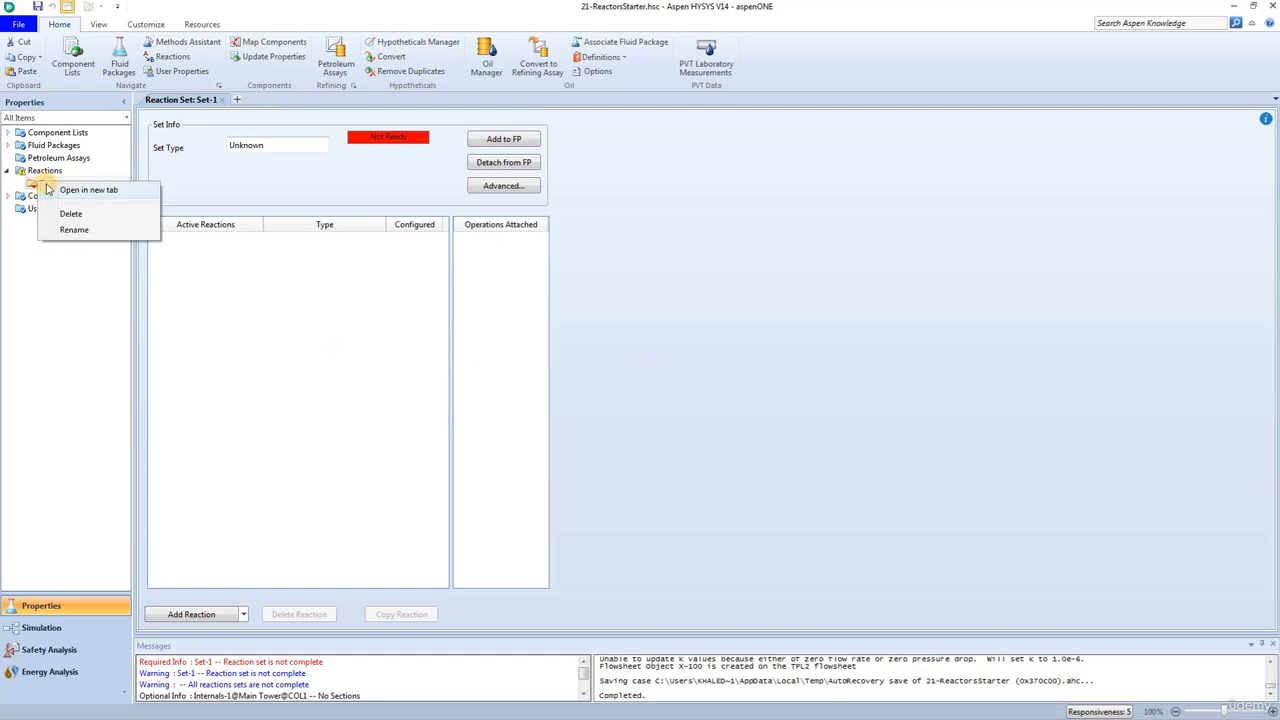
{"action": "left_click", "coordinate": [78, 229]}
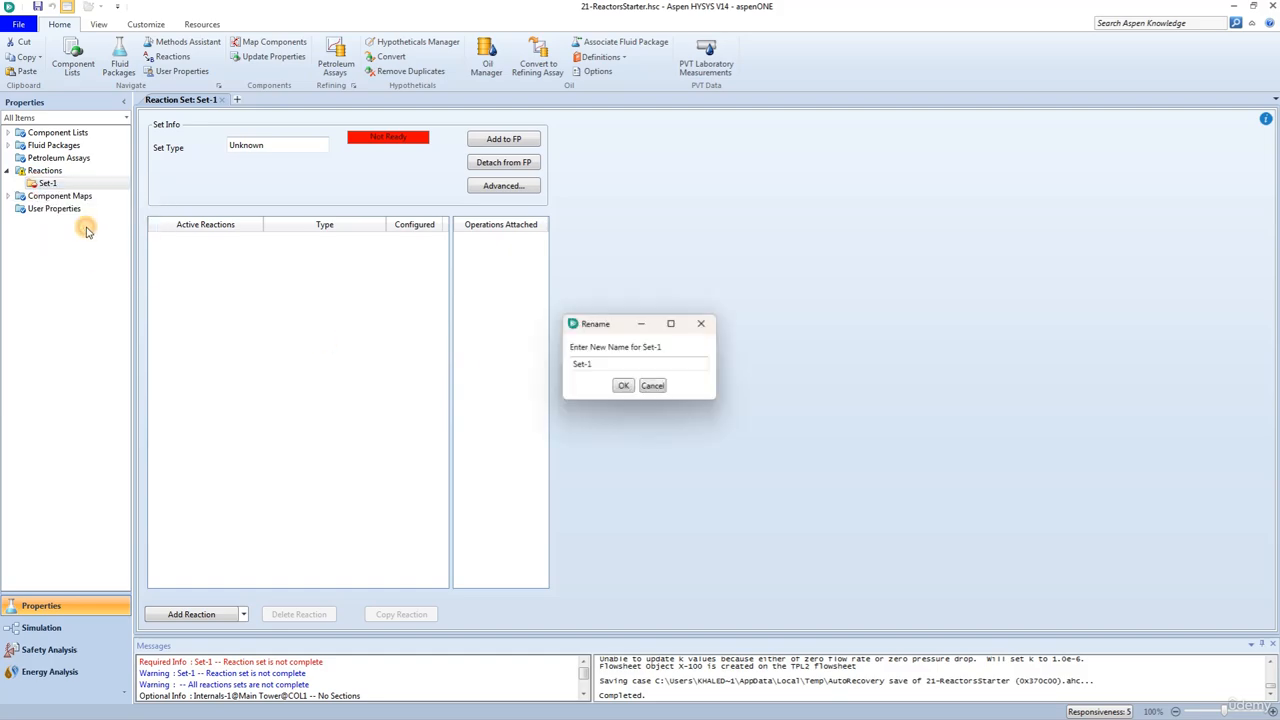
{"action": "double_click", "coordinate": [583, 364]}
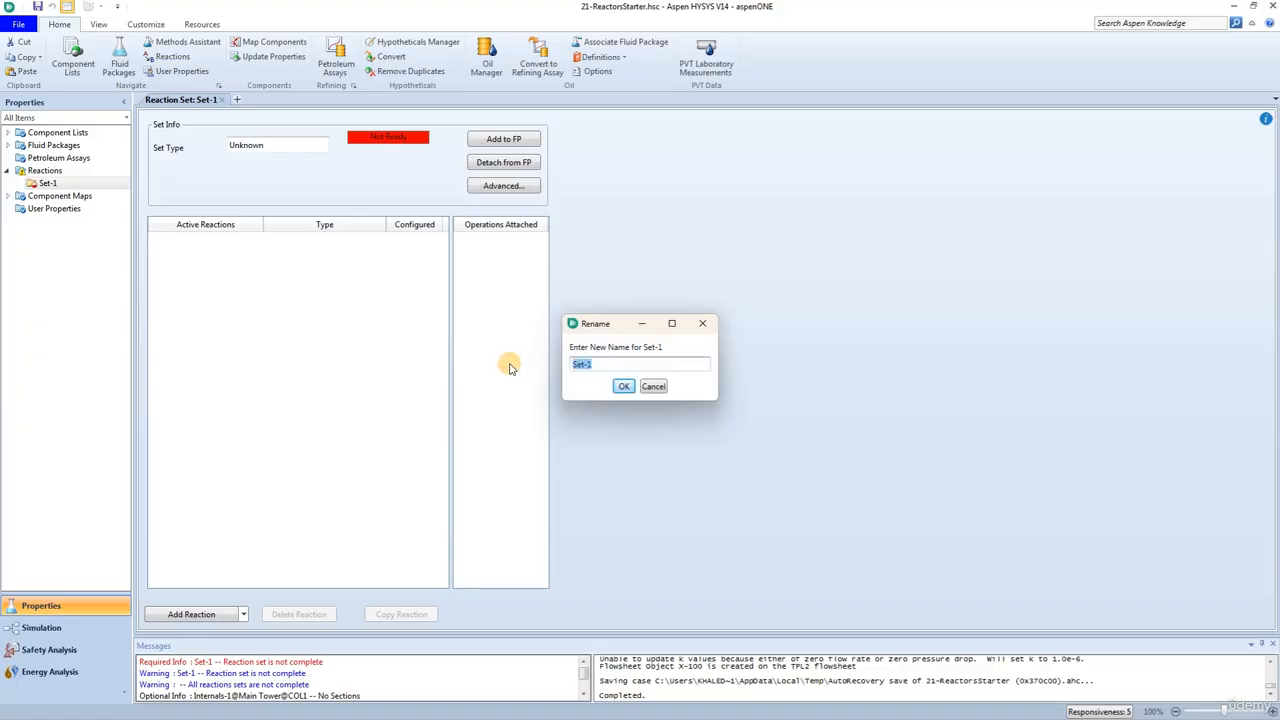
{"action": "type", "text": "Comb"}
{"action": "type", "text": "ustor Rxn Se"}
{"action": "key", "text": "Return"}
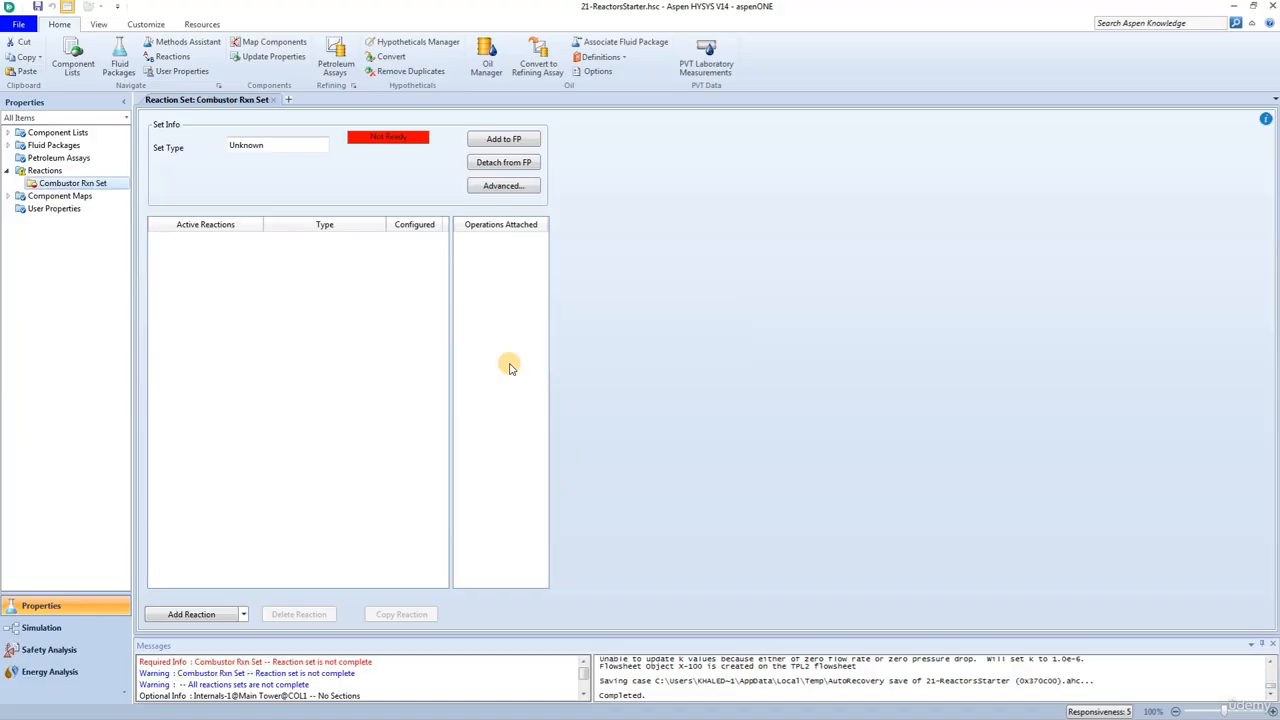
Add five HYSYS Conversion reactions to the Combustor Rxn Set and close the reaction selection window
{"action": "left_click", "coordinate": [172, 57]}
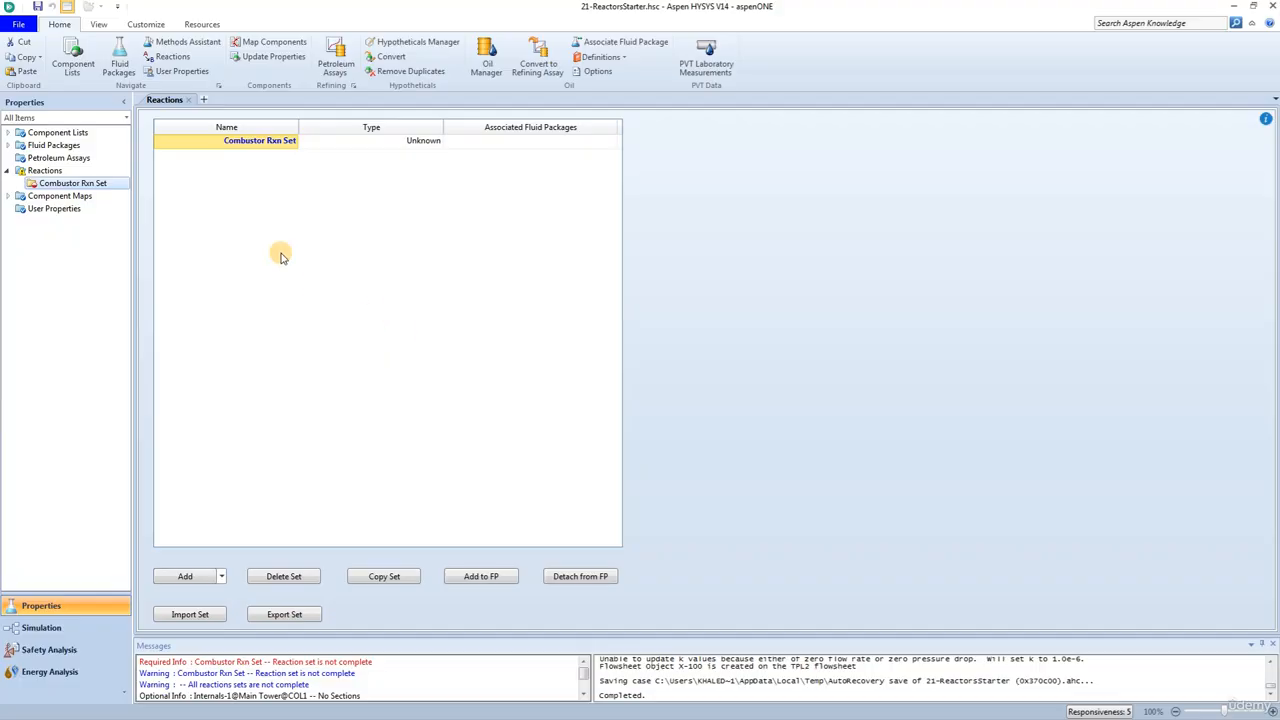
{"action": "double_click", "coordinate": [243, 142]}
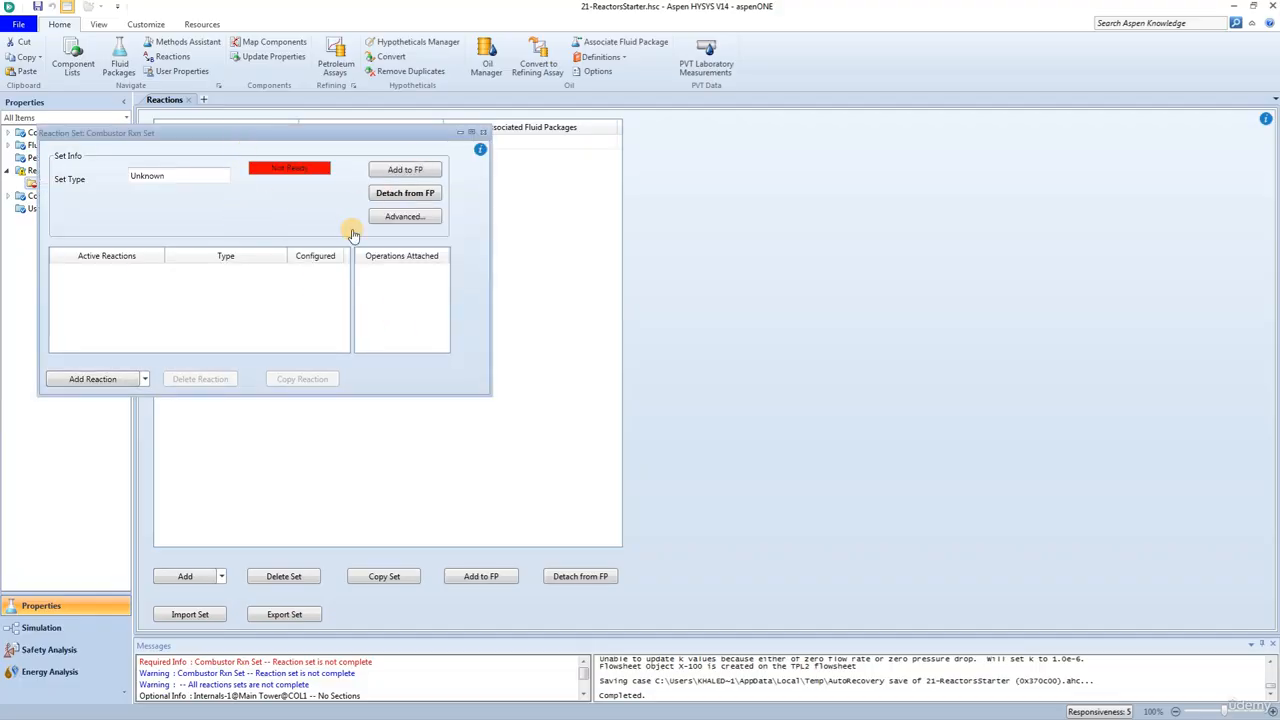
{"action": "left_click", "coordinate": [88, 380]}
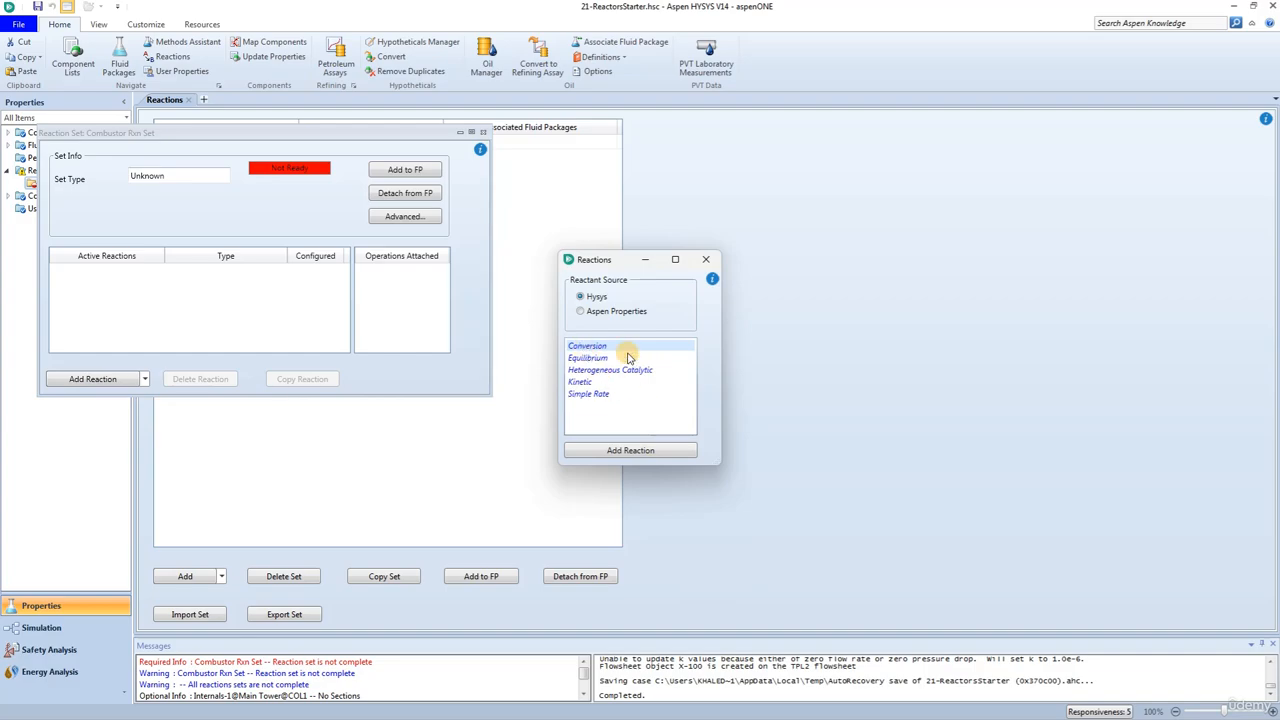
{"action": "left_click", "coordinate": [622, 451]}
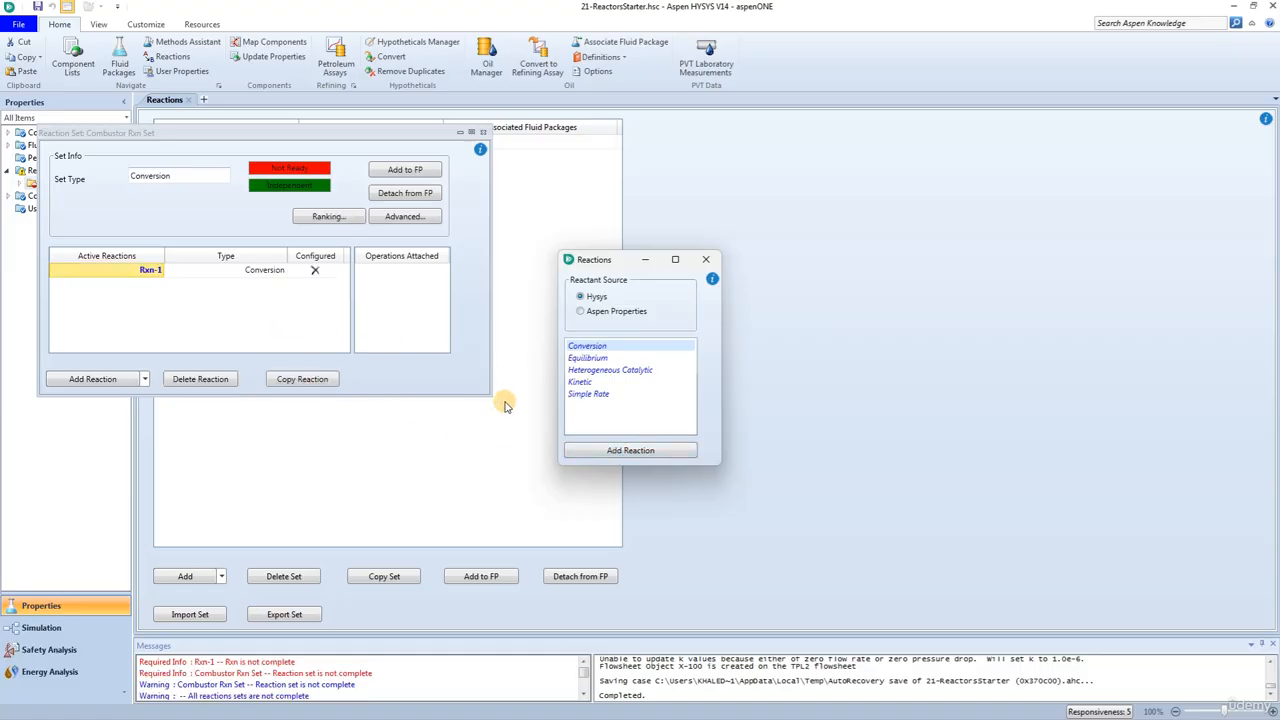
{"action": "left_click", "coordinate": [590, 452]}
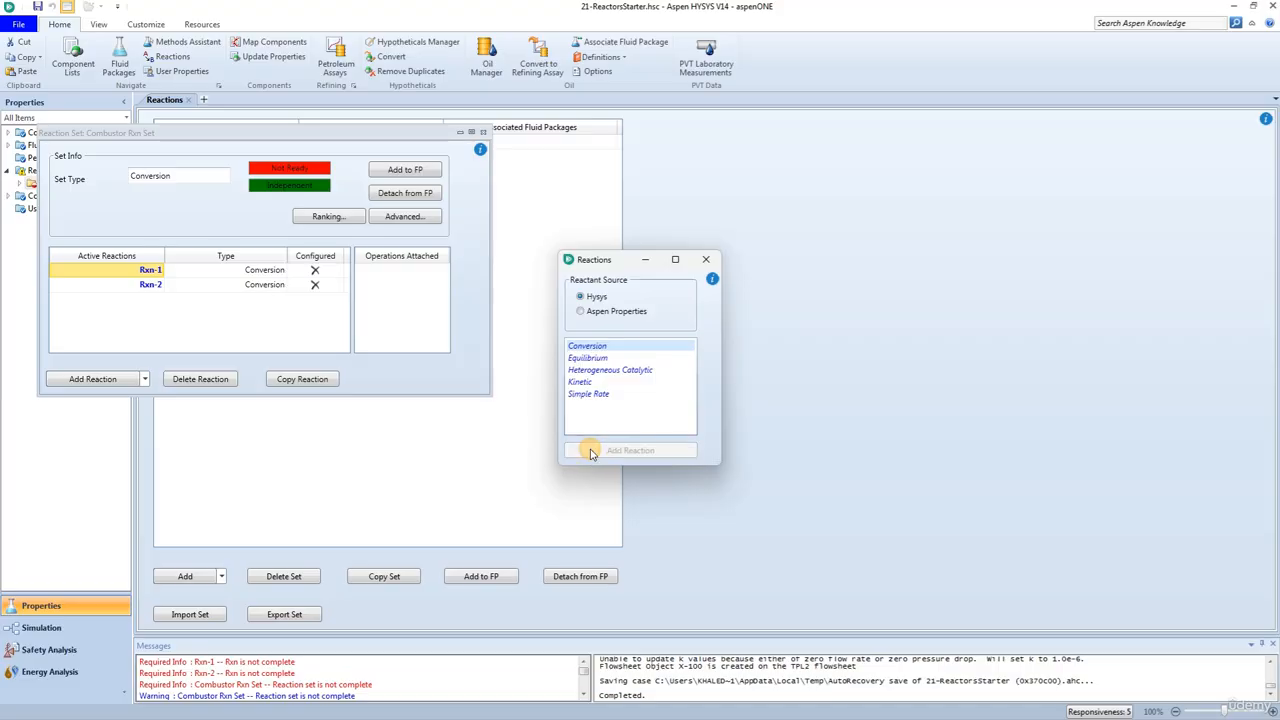
{"action": "left_click", "coordinate": [591, 452]}
{"action": "left_click", "coordinate": [591, 452]}
{"action": "left_click", "coordinate": [591, 452]}
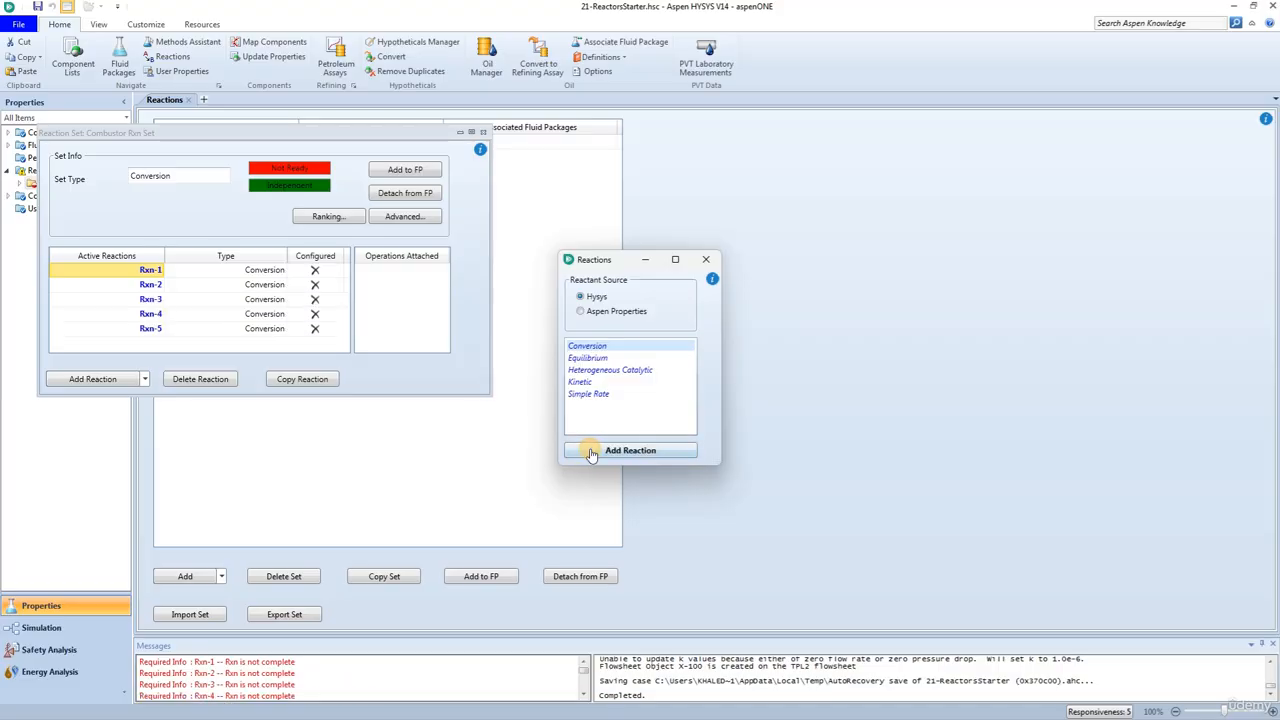
{"action": "left_click", "coordinate": [705, 259]}
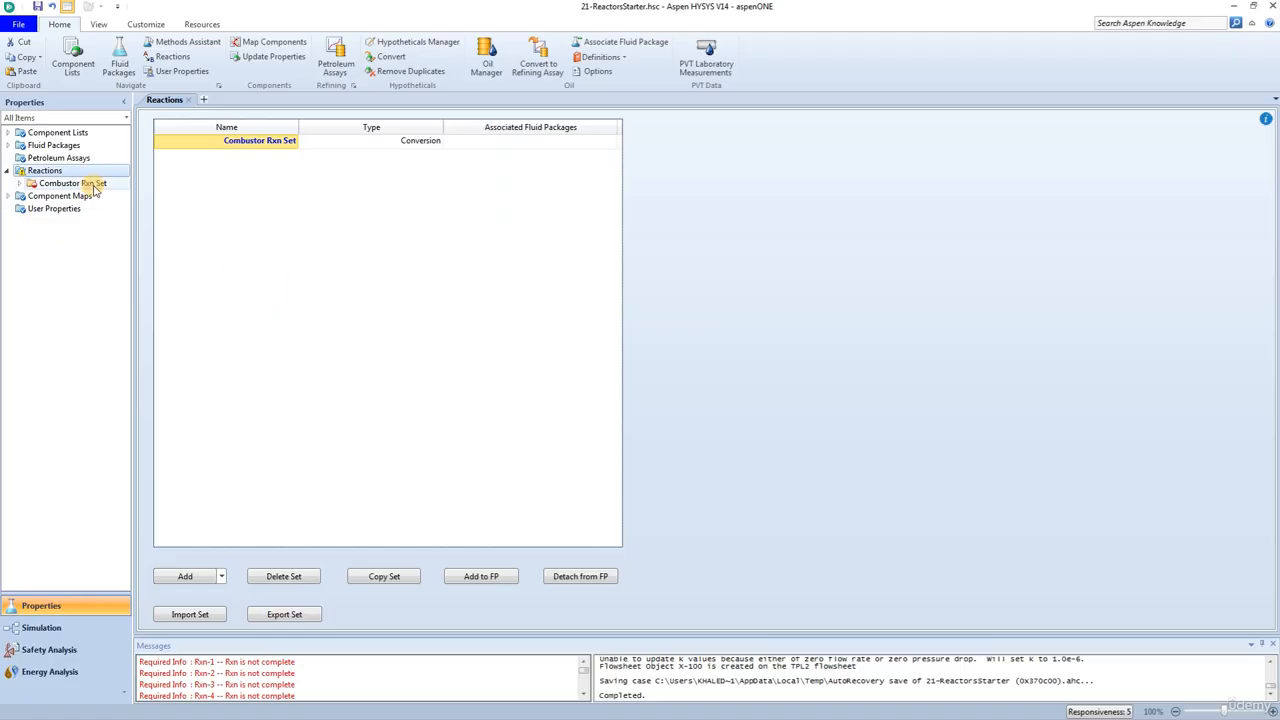
Open Rxn-1 in the Combustor Rxn Set and add Methane, H2O, CO and Hydrogen as its stoichiometry components
{"action": "left_click", "coordinate": [19, 185]}
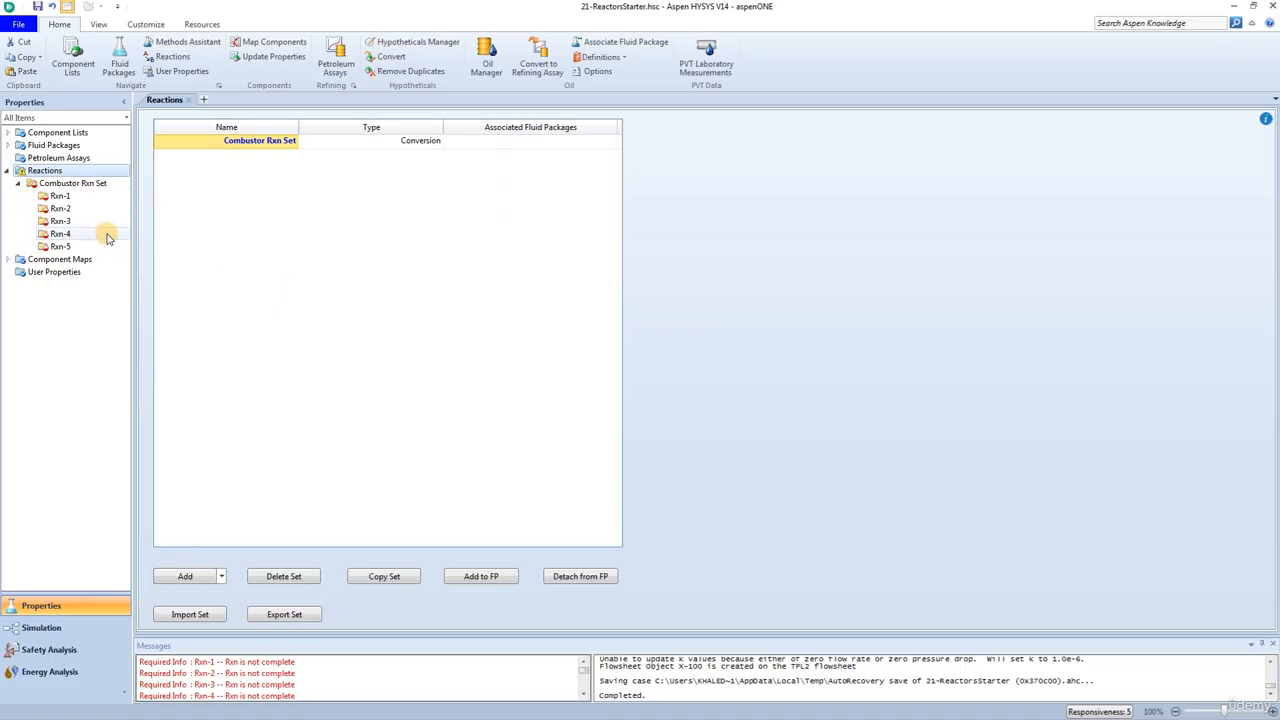
{"action": "double_click", "coordinate": [60, 196]}
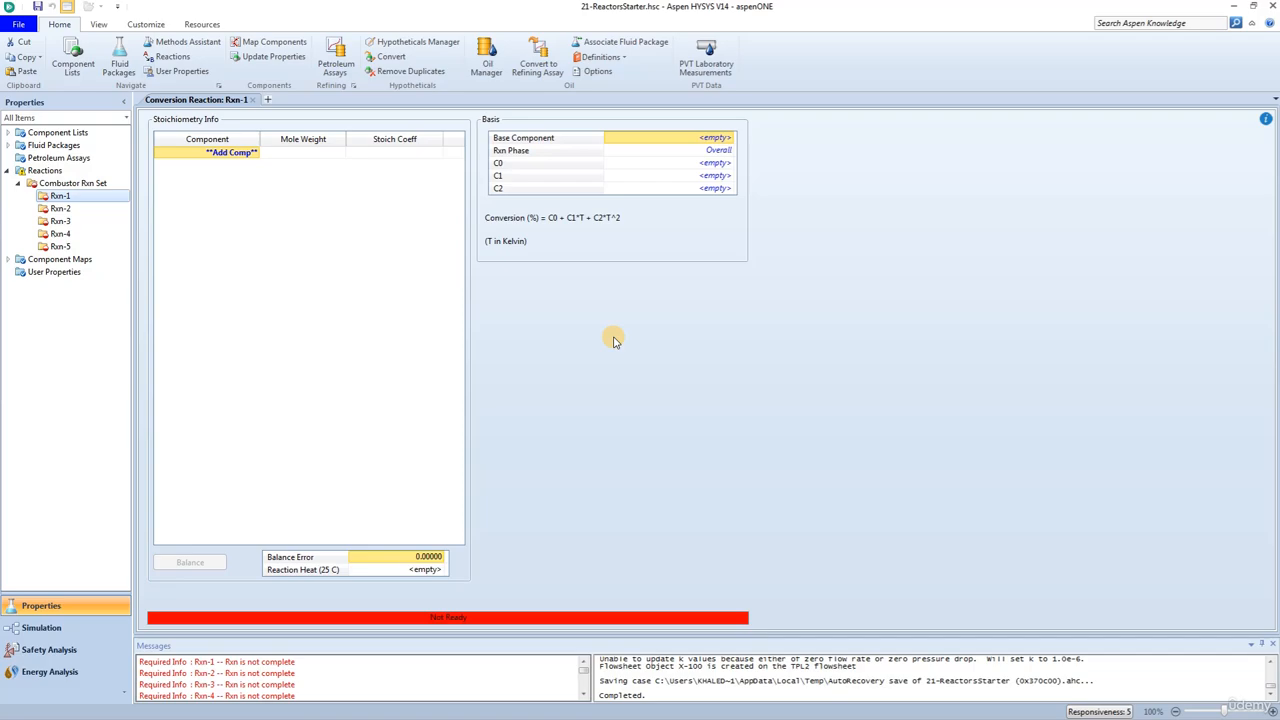
{"action": "left_click", "coordinate": [248, 152]}
{"action": "left_click", "coordinate": [255, 155]}
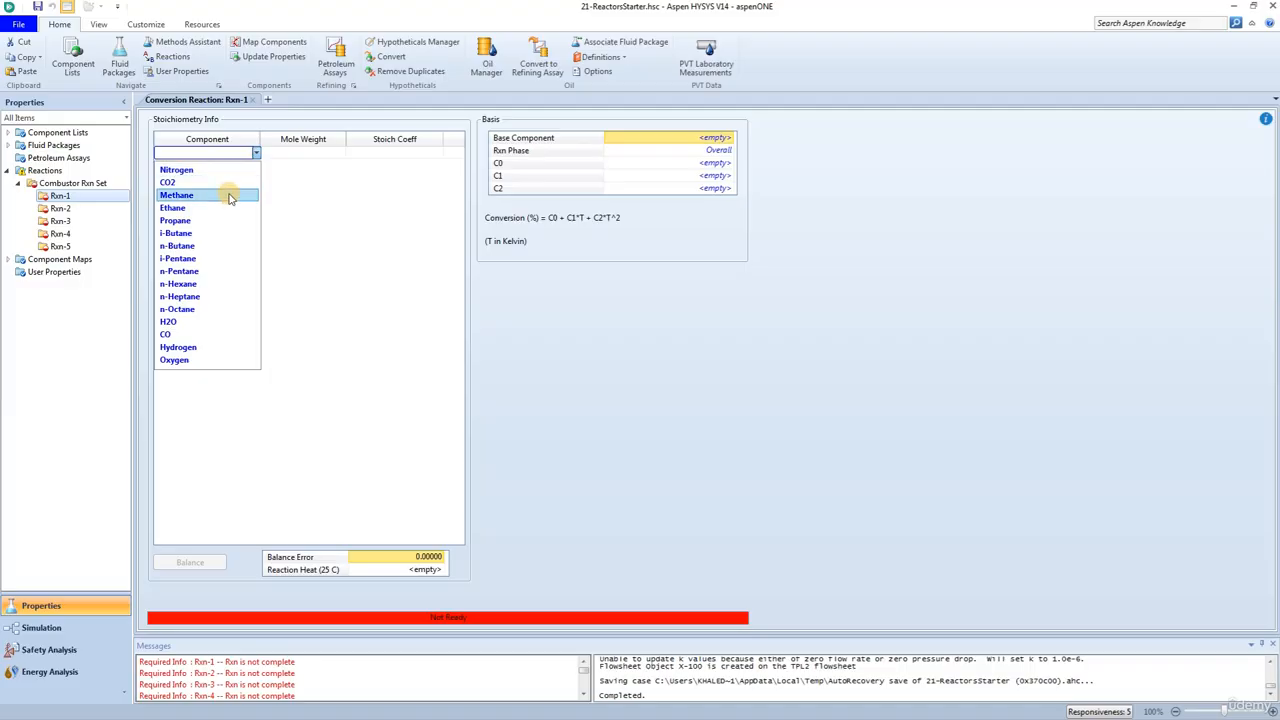
{"action": "left_click", "coordinate": [229, 196]}
{"action": "left_click", "coordinate": [256, 165]}
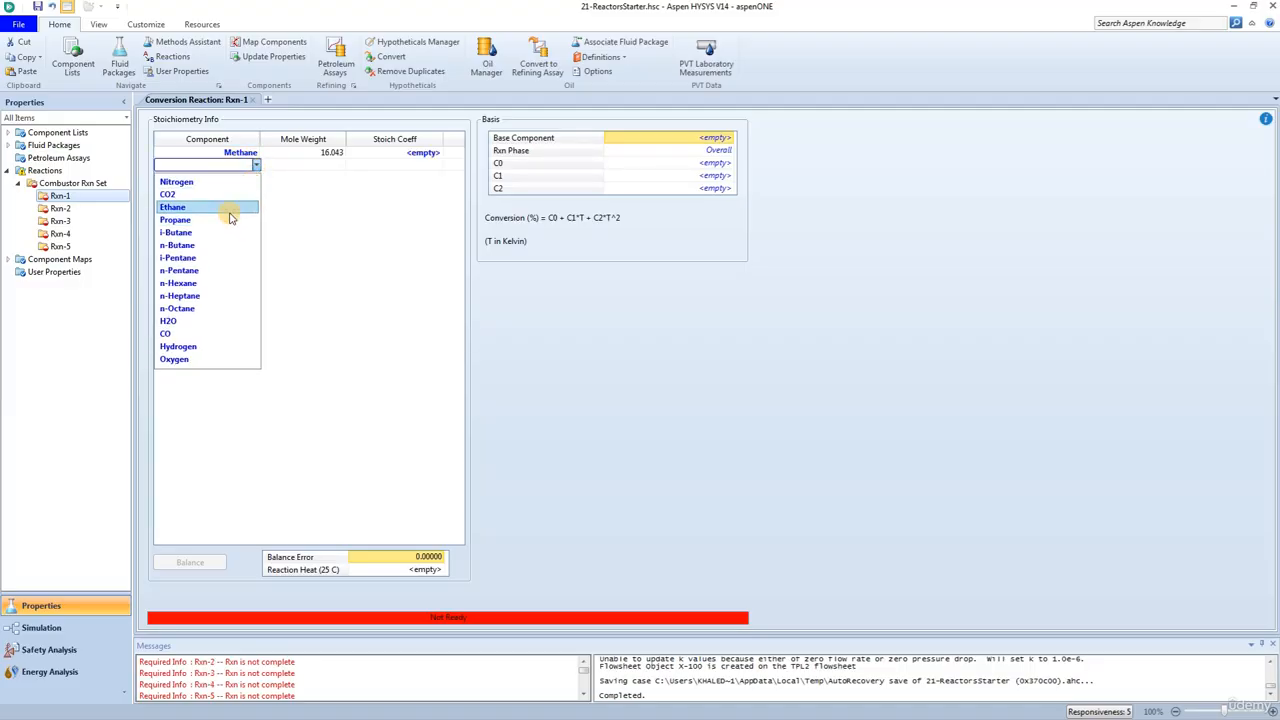
{"action": "left_click", "coordinate": [206, 321]}
{"action": "left_click", "coordinate": [256, 177]}
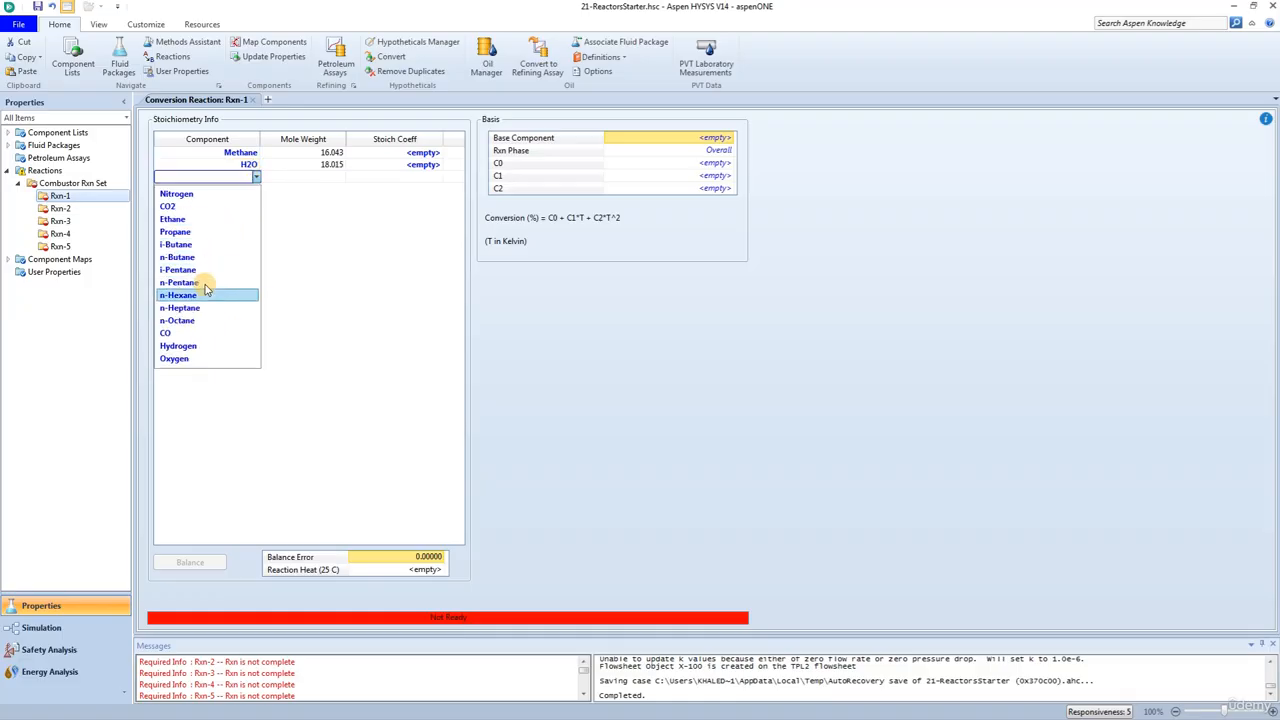
{"action": "left_click", "coordinate": [198, 331]}
{"action": "left_click", "coordinate": [258, 189]}
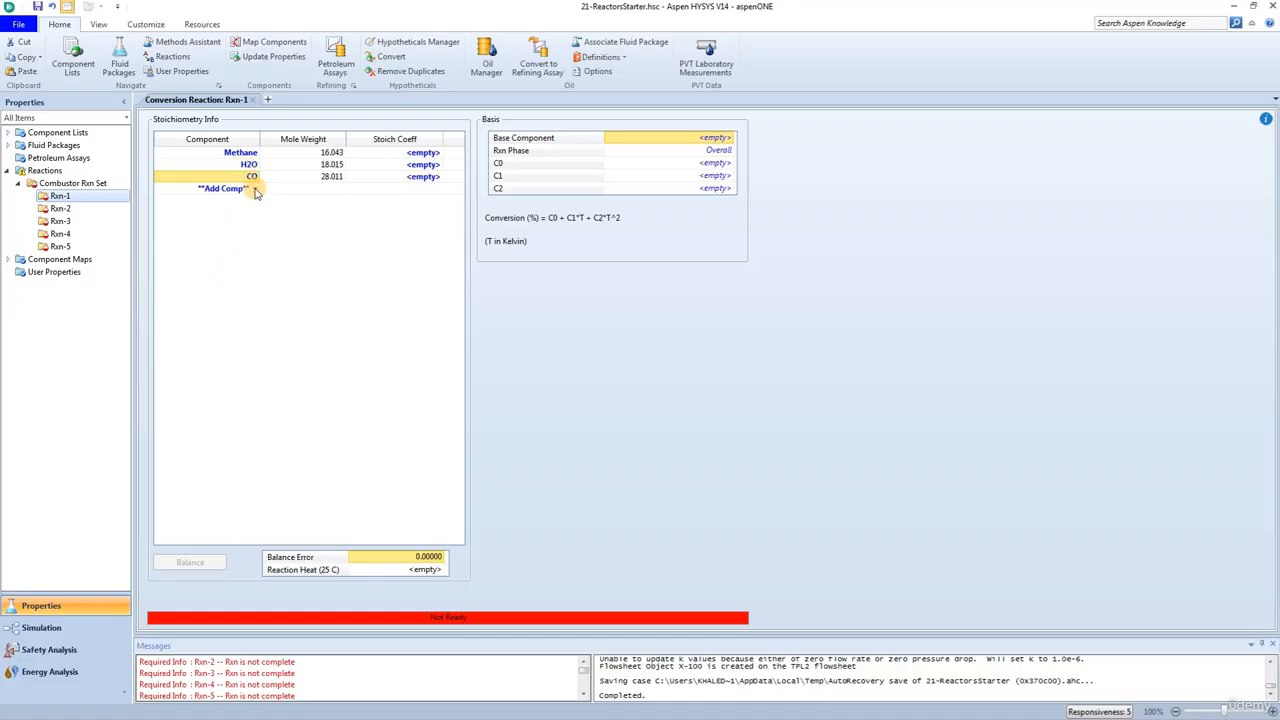
{"action": "left_click", "coordinate": [256, 189]}
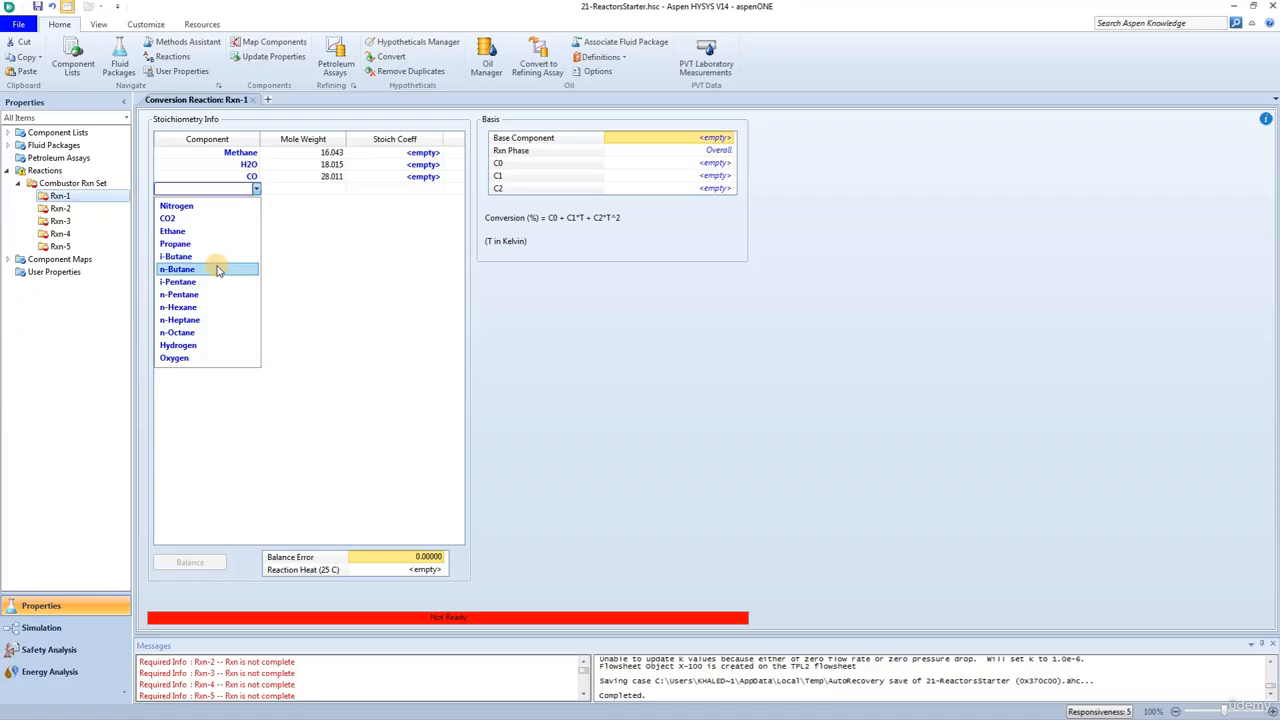
{"action": "left_click", "coordinate": [205, 345]}
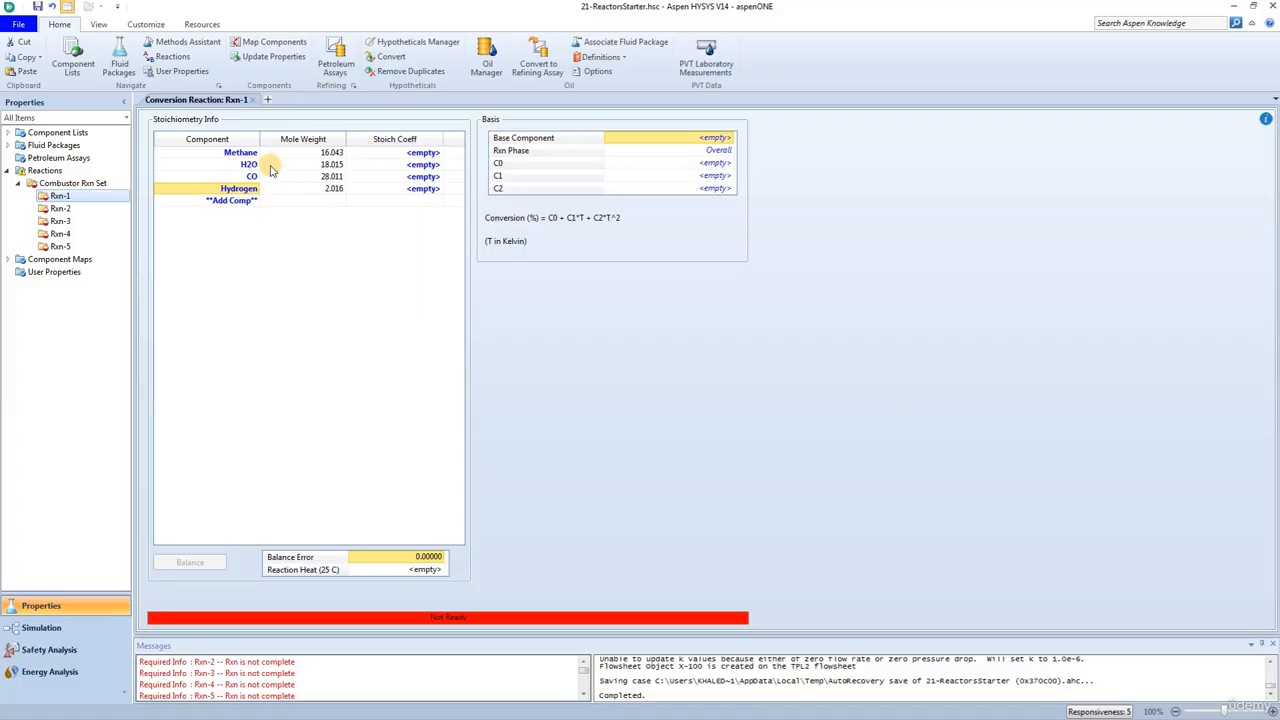
Set the Rxn-1 stoichiometric coefficients to -1 for Methane, -1 for H2O, 1 for CO and 3 for Hydrogen
{"action": "left_click", "coordinate": [382, 154]}
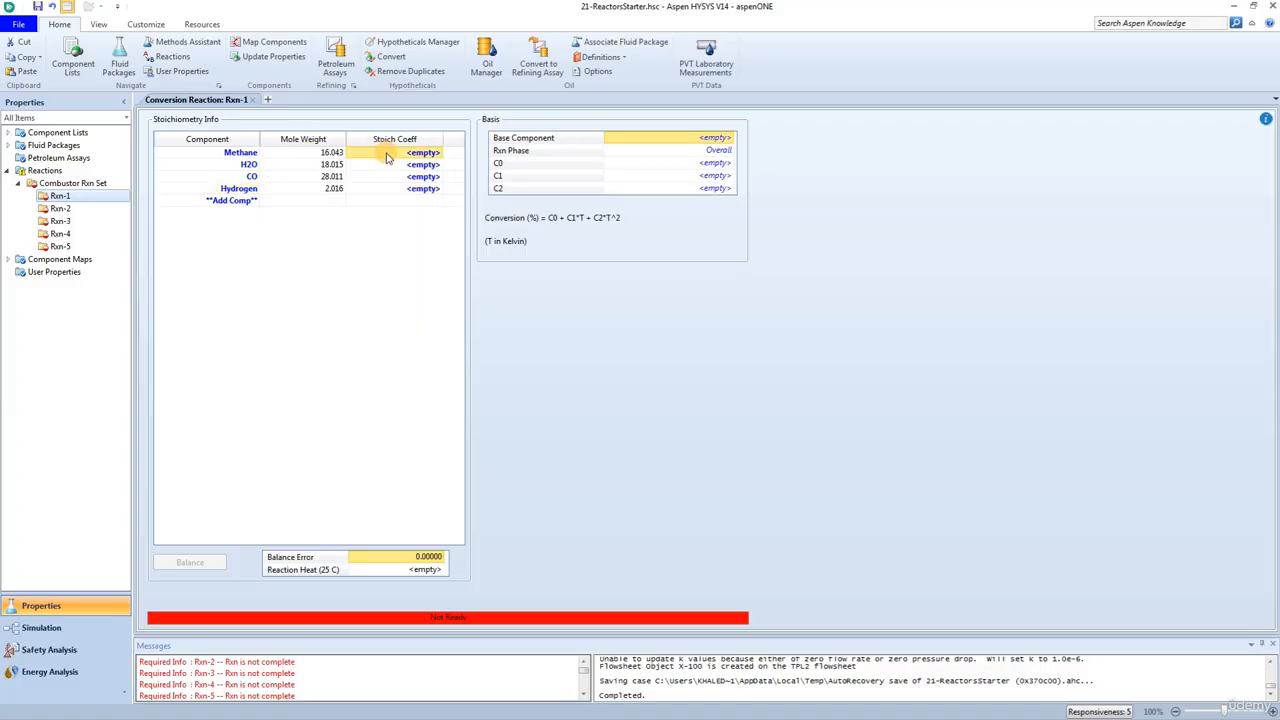
{"action": "type", "text": "-1"}
{"action": "key", "text": "Return"}
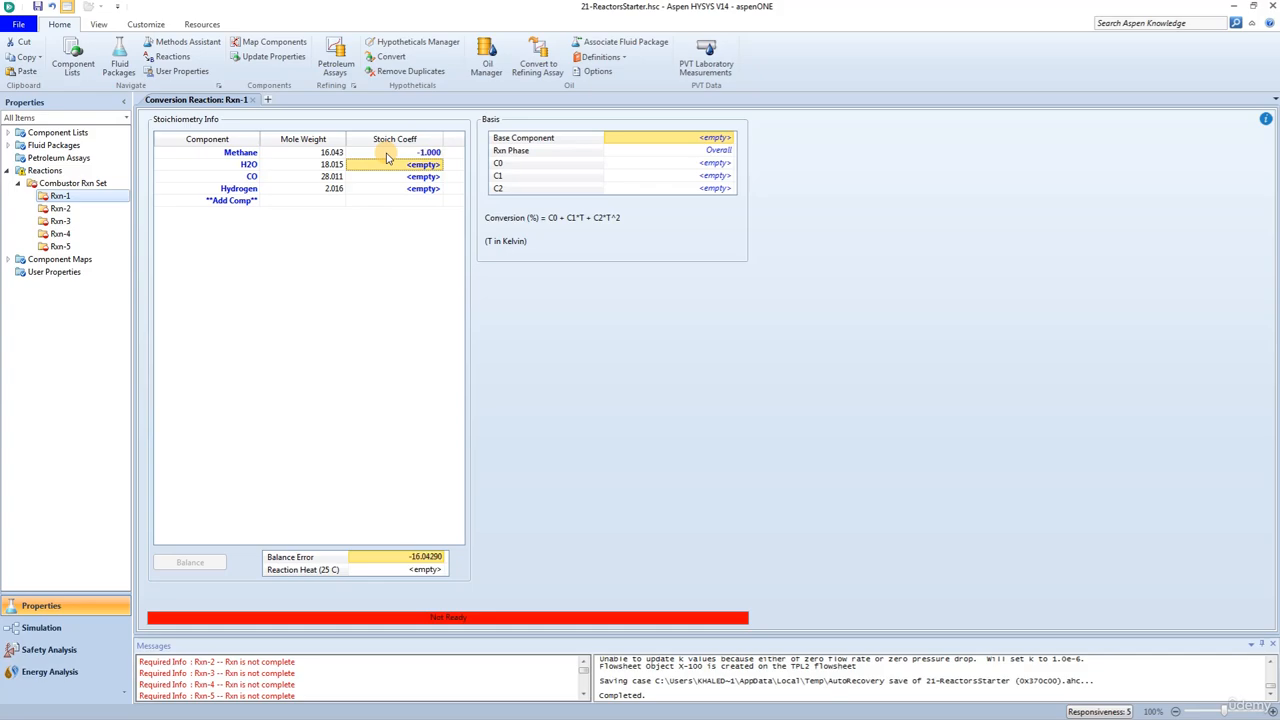
{"action": "type", "text": "-1"}
{"action": "key", "text": "Return"}
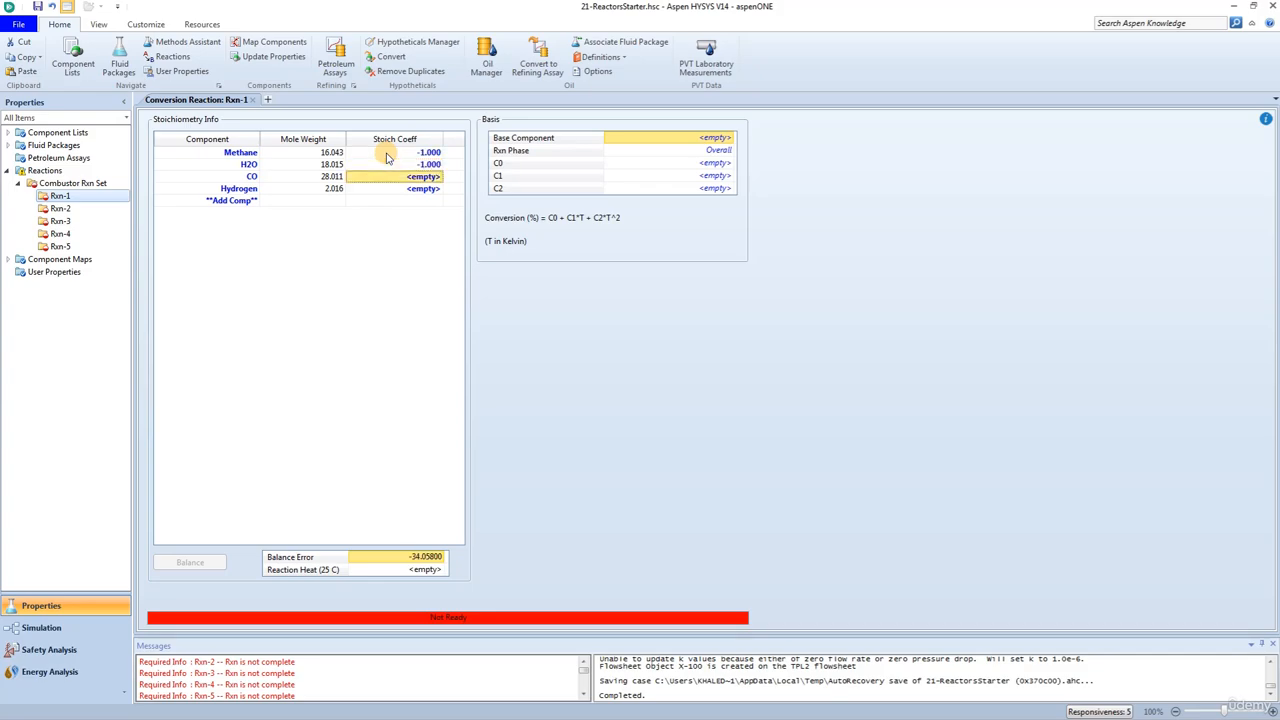
{"action": "left_click", "coordinate": [232, 180]}
{"action": "left_click", "coordinate": [251, 177]}
{"action": "left_click", "coordinate": [387, 180]}
{"action": "type", "text": "1"}
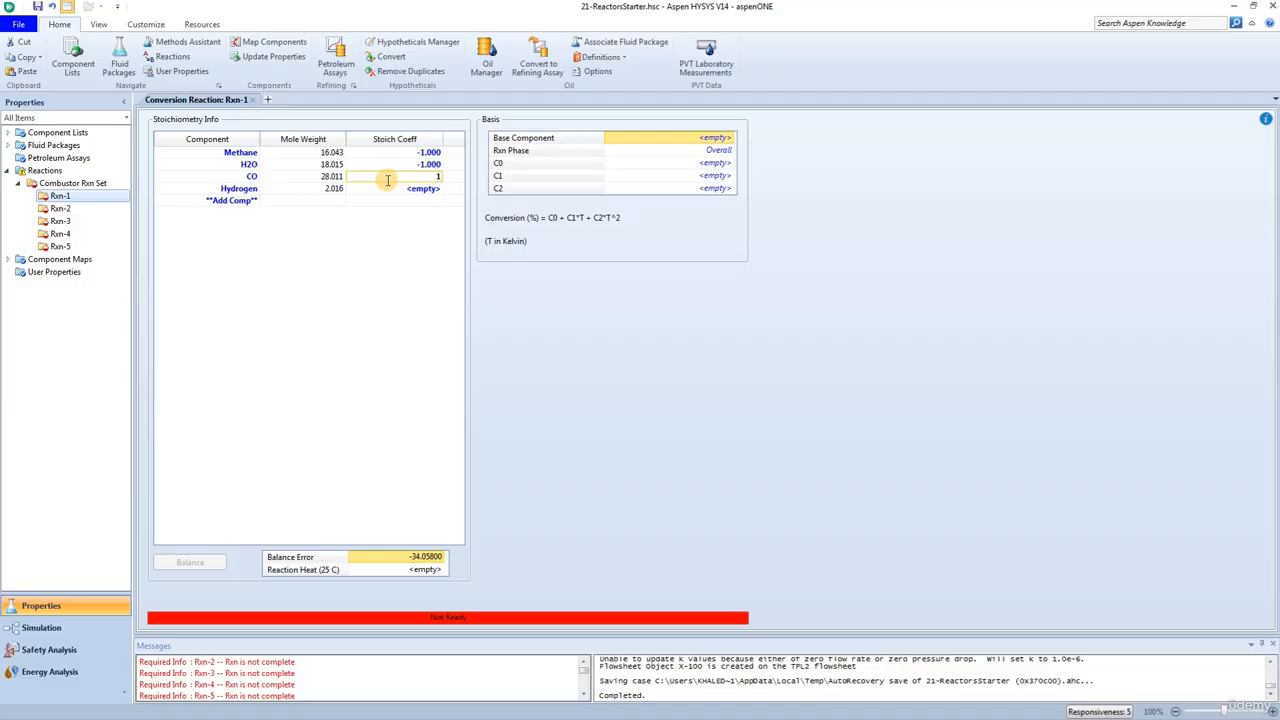
{"action": "left_click", "coordinate": [388, 187]}
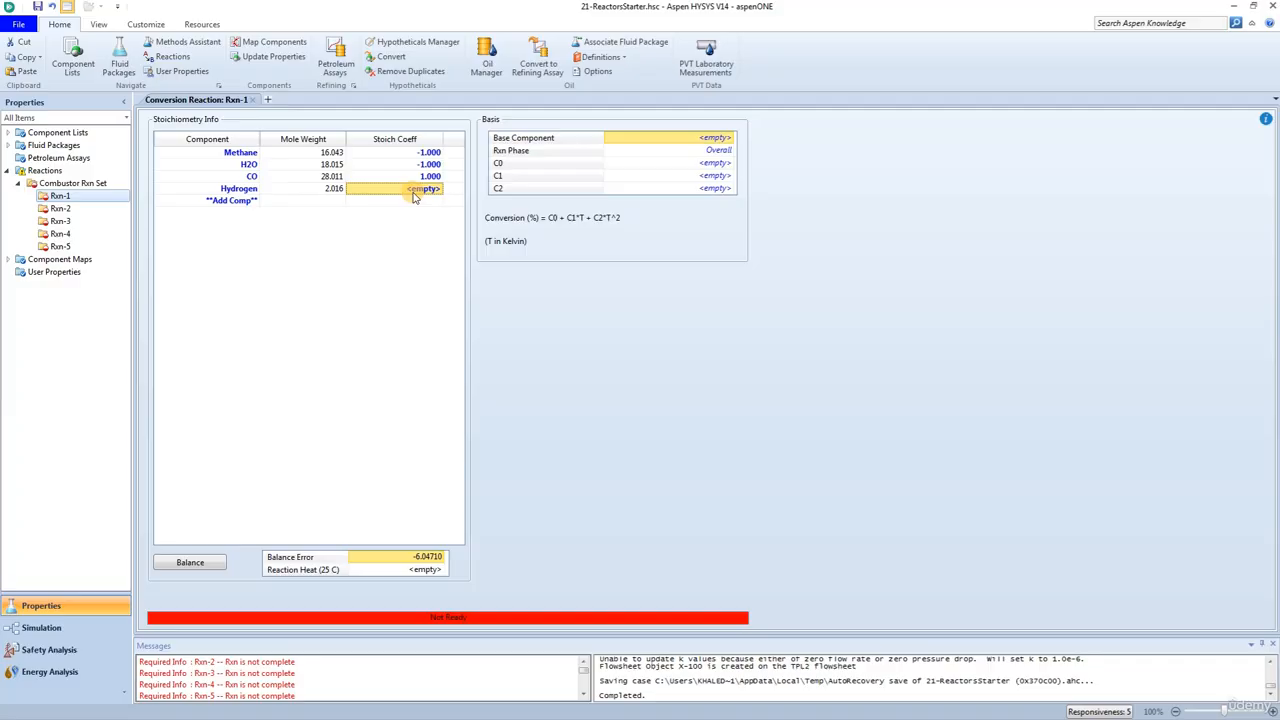
{"action": "type", "text": "3"}
{"action": "key", "text": "Return"}
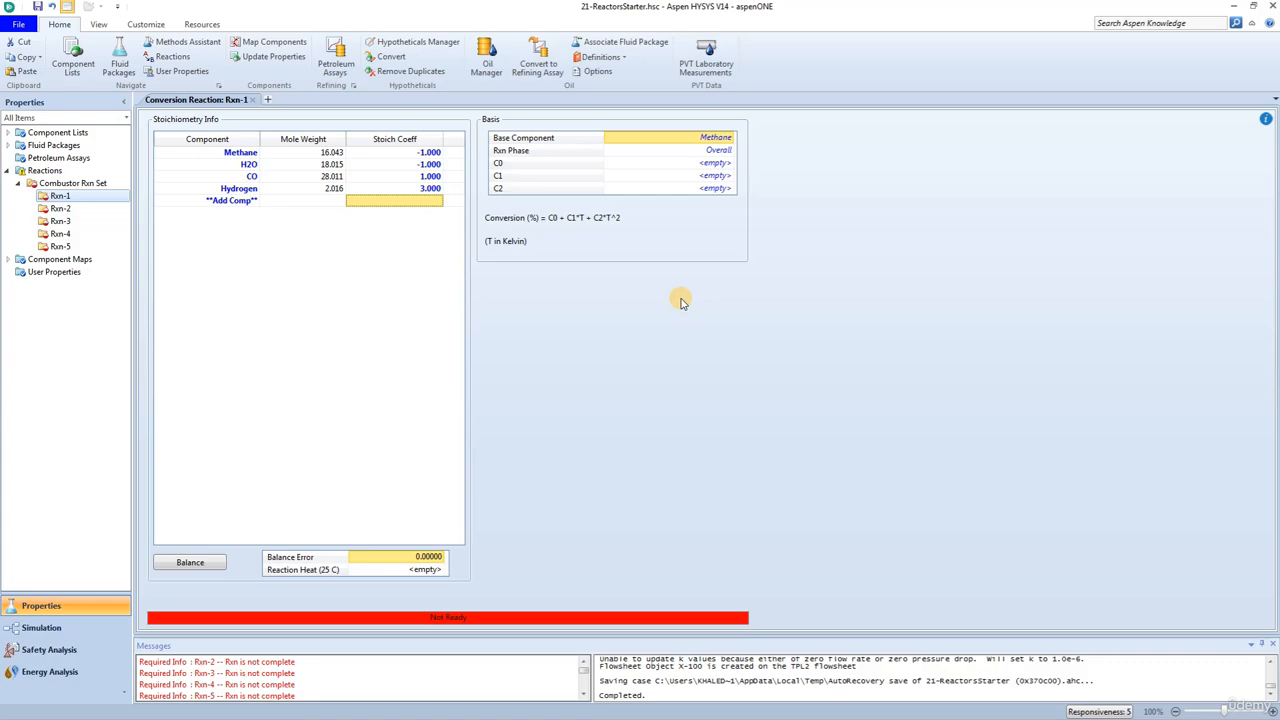
Set the conversion coefficient C0 of Rxn-1 to 35
{"action": "left_click", "coordinate": [700, 167]}
{"action": "type", "text": "35"}
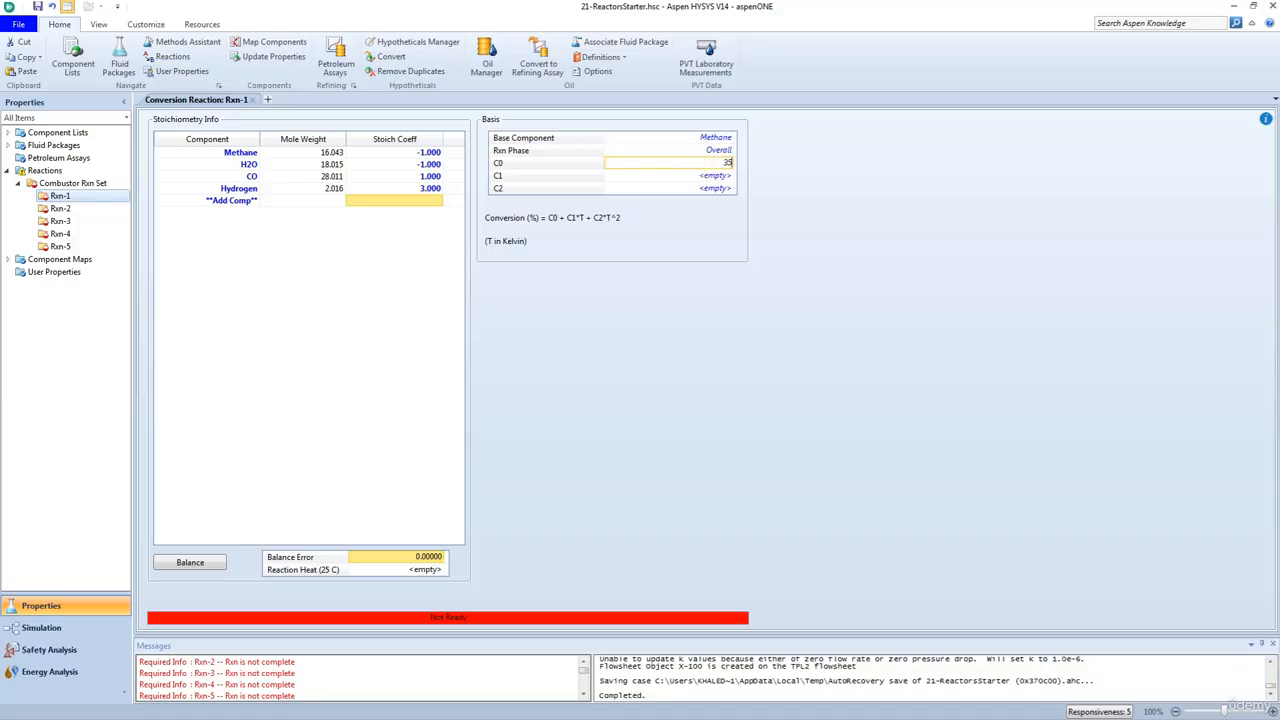
{"action": "key", "text": "Return"}
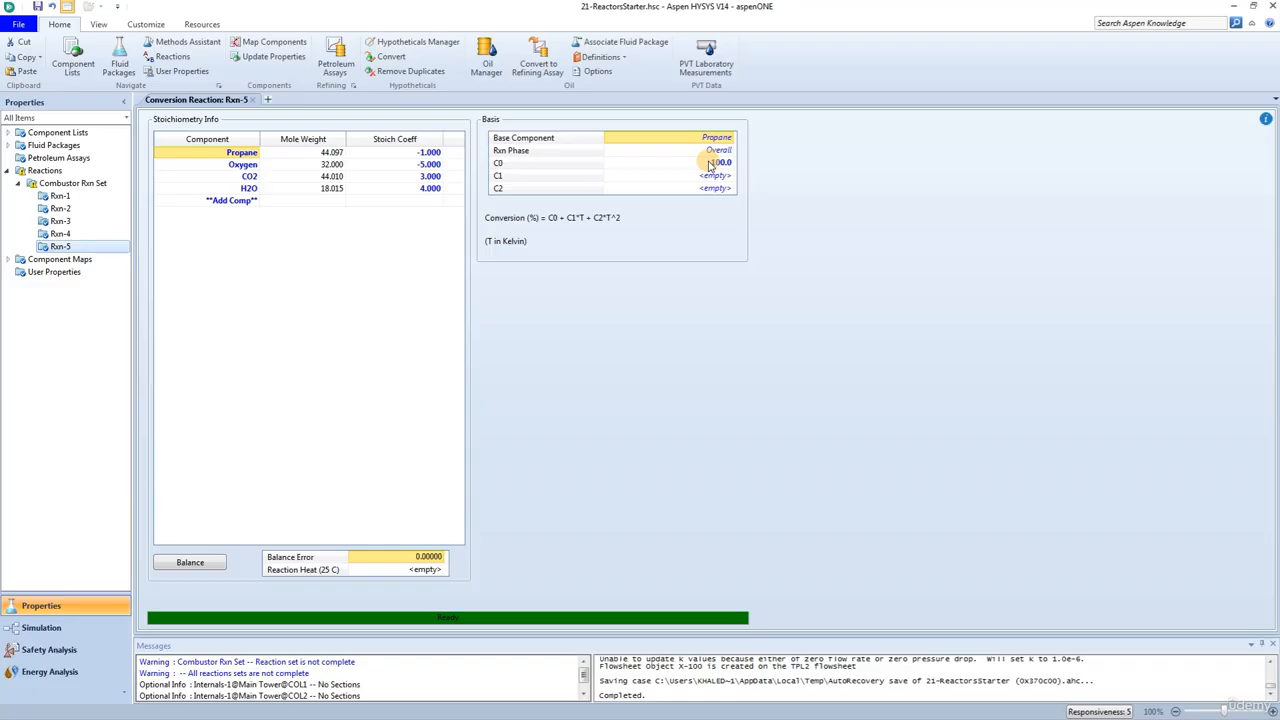
Open the Combustor Rxn Set and attach it to the Basis-1 fluid package
{"action": "left_click", "coordinate": [85, 184]}
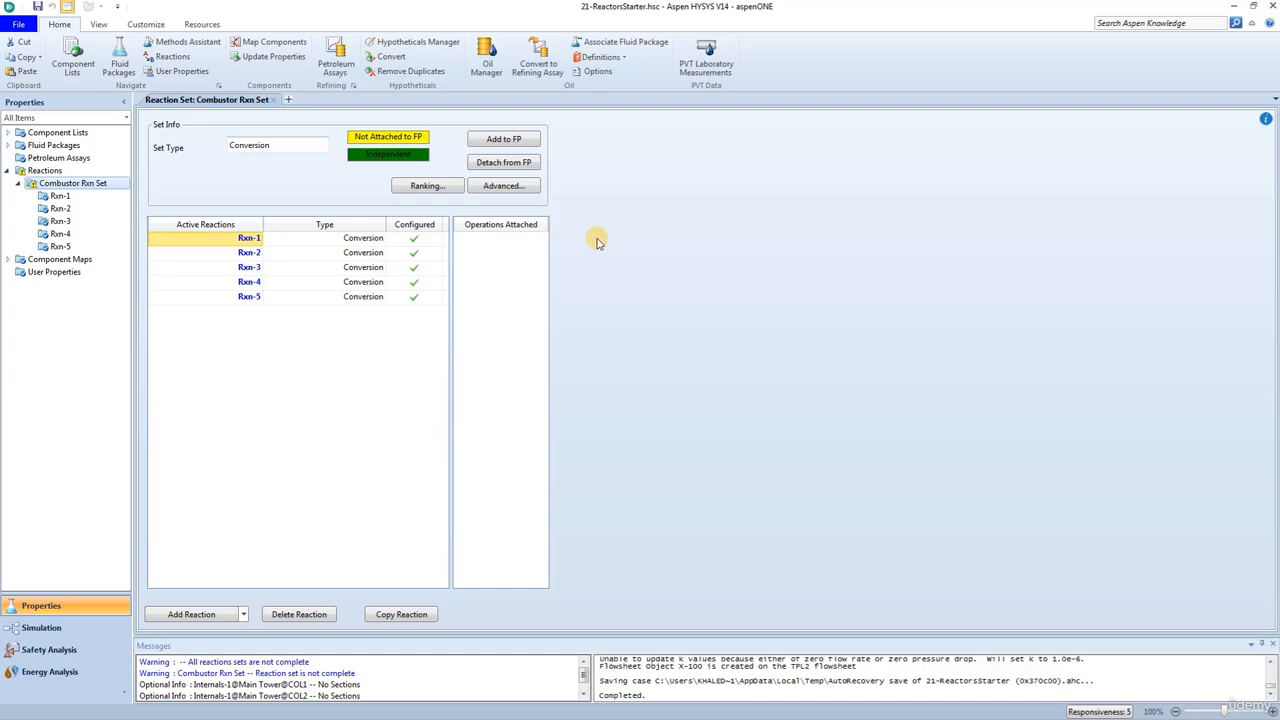
{"action": "left_click", "coordinate": [503, 138]}
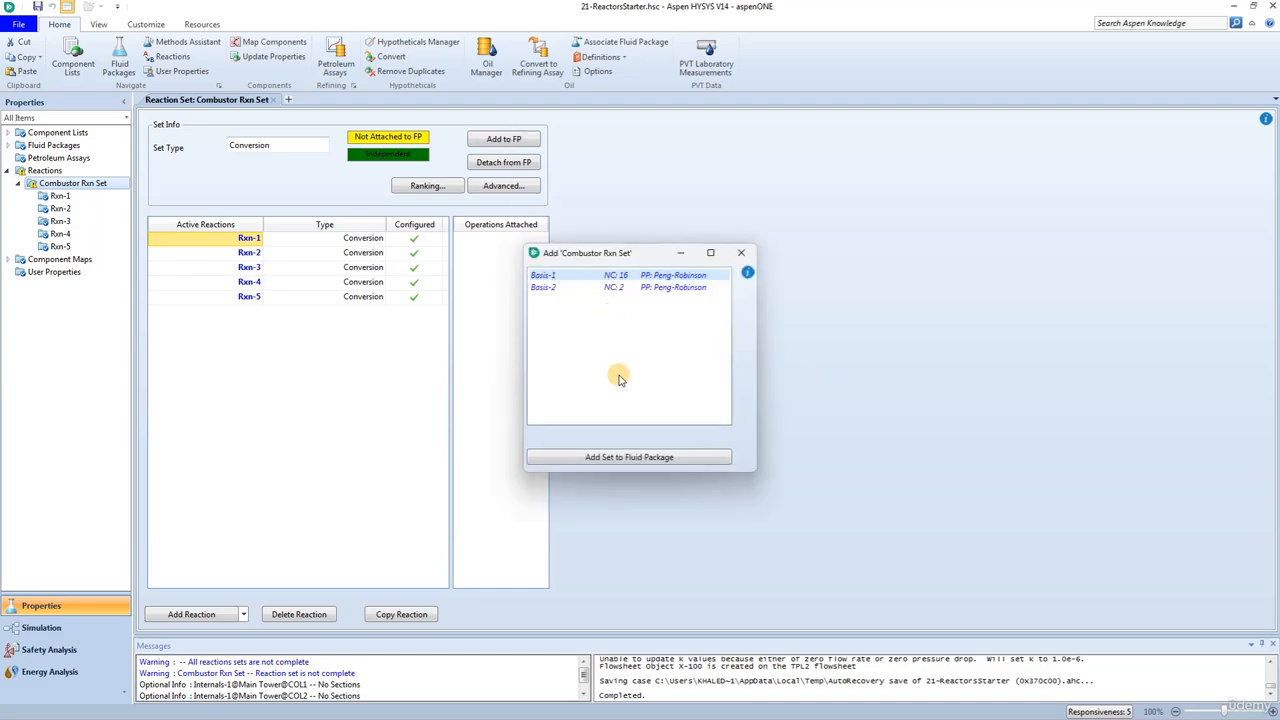
{"action": "left_click", "coordinate": [582, 459]}
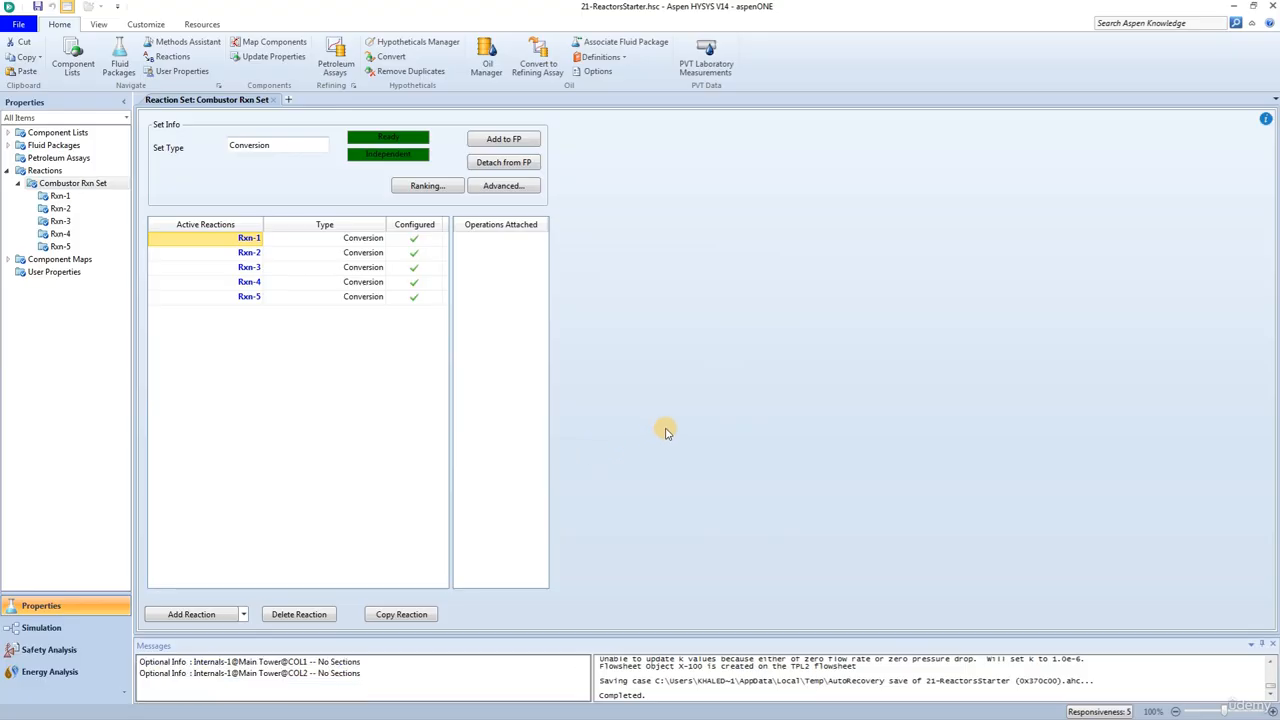
Create a new reaction set and rename it Shift Rxn Set
{"action": "right_click", "coordinate": [45, 173]}
{"action": "left_click", "coordinate": [38, 172]}
{"action": "right_click", "coordinate": [33, 174]}
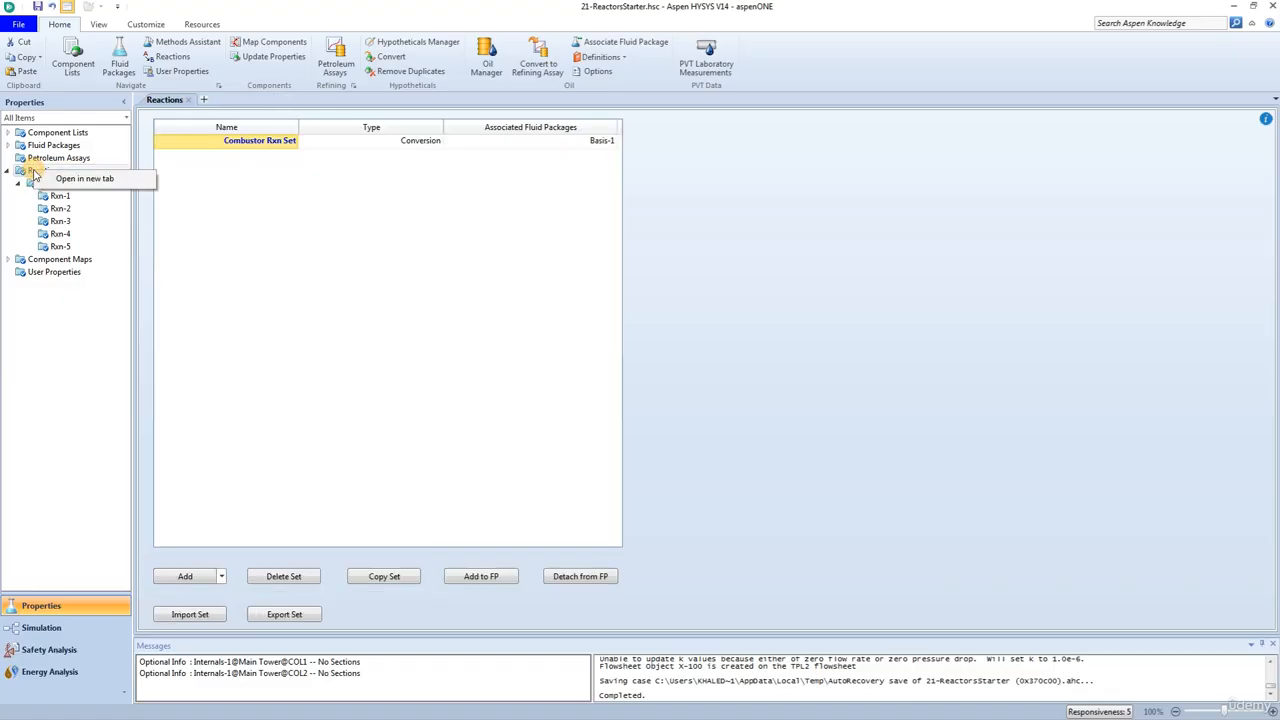
{"action": "left_click", "coordinate": [180, 576]}
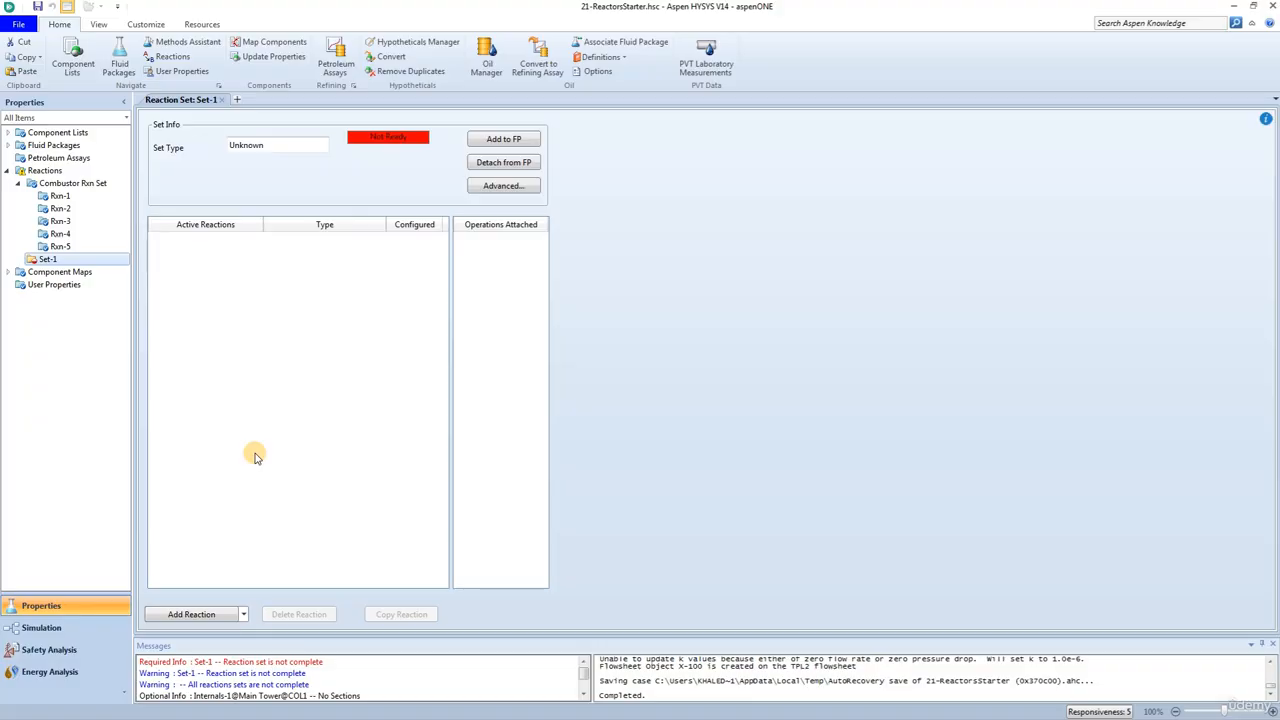
{"action": "right_click", "coordinate": [48, 260]}
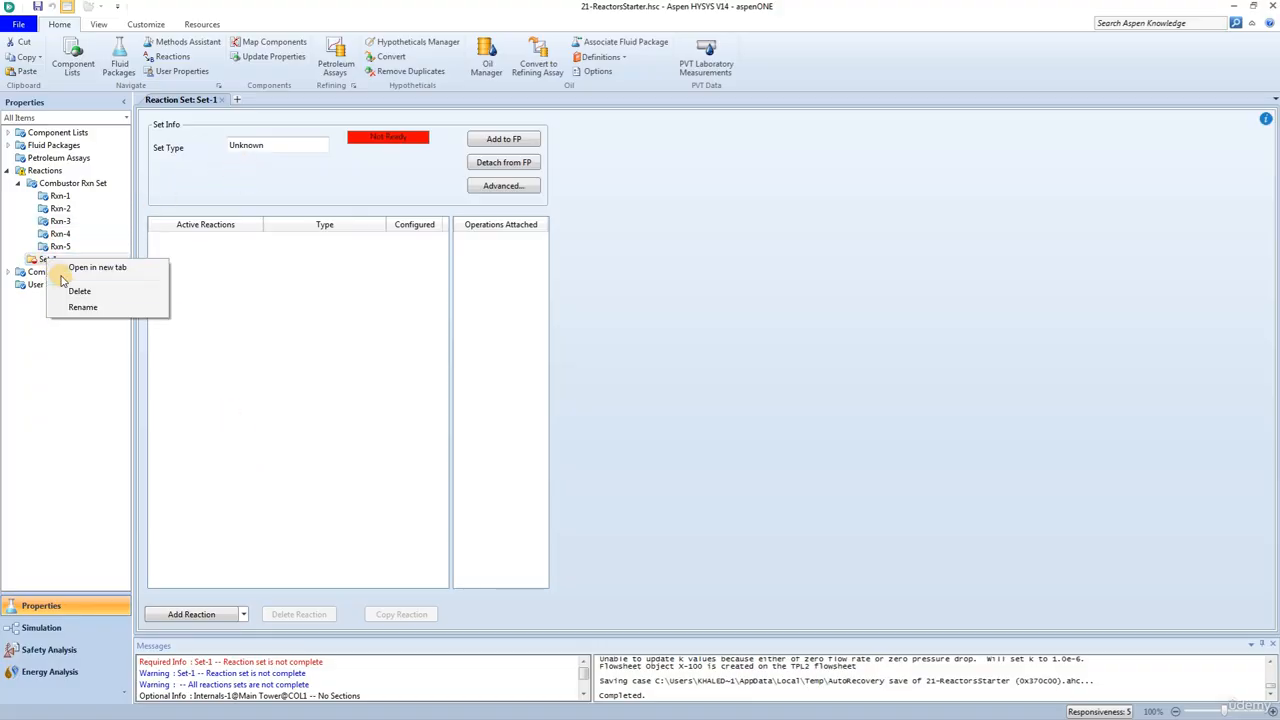
{"action": "left_click", "coordinate": [83, 307]}
{"action": "left_click", "coordinate": [615, 362]}
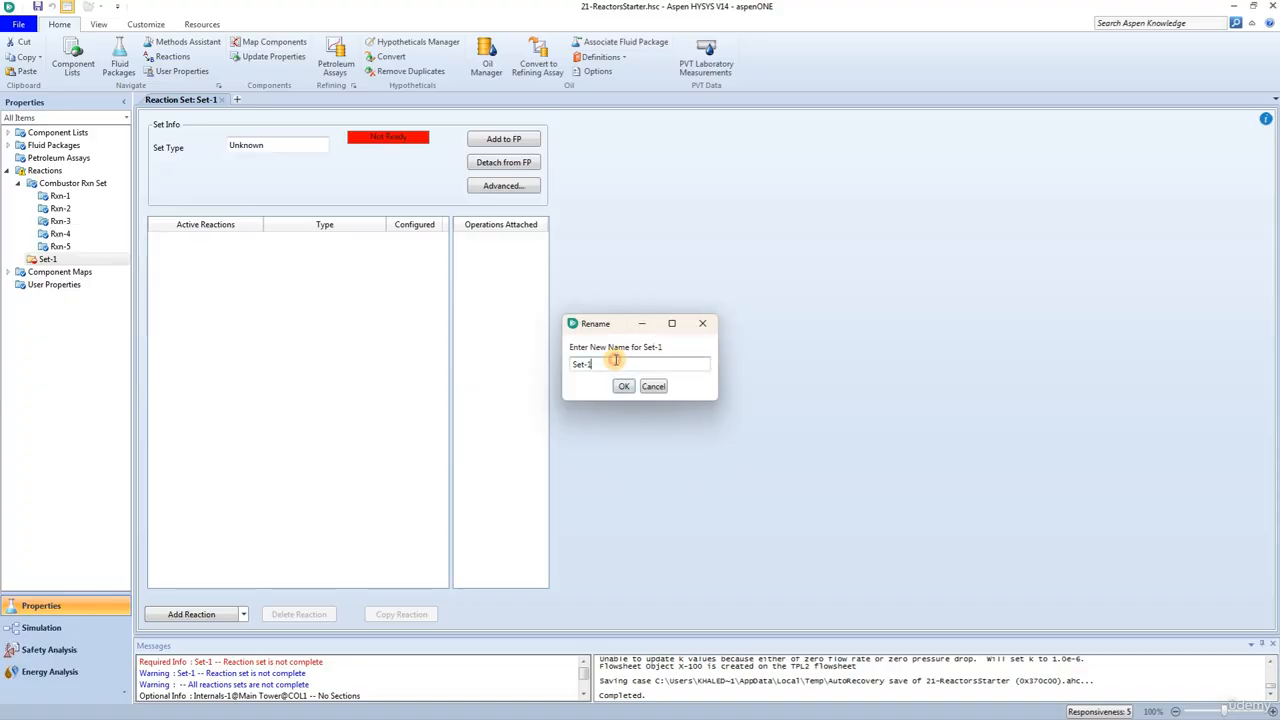
{"action": "left_click_drag", "start_coordinate": [615, 363], "coordinate": [434, 357]}
{"action": "type", "text": "Shift R"}
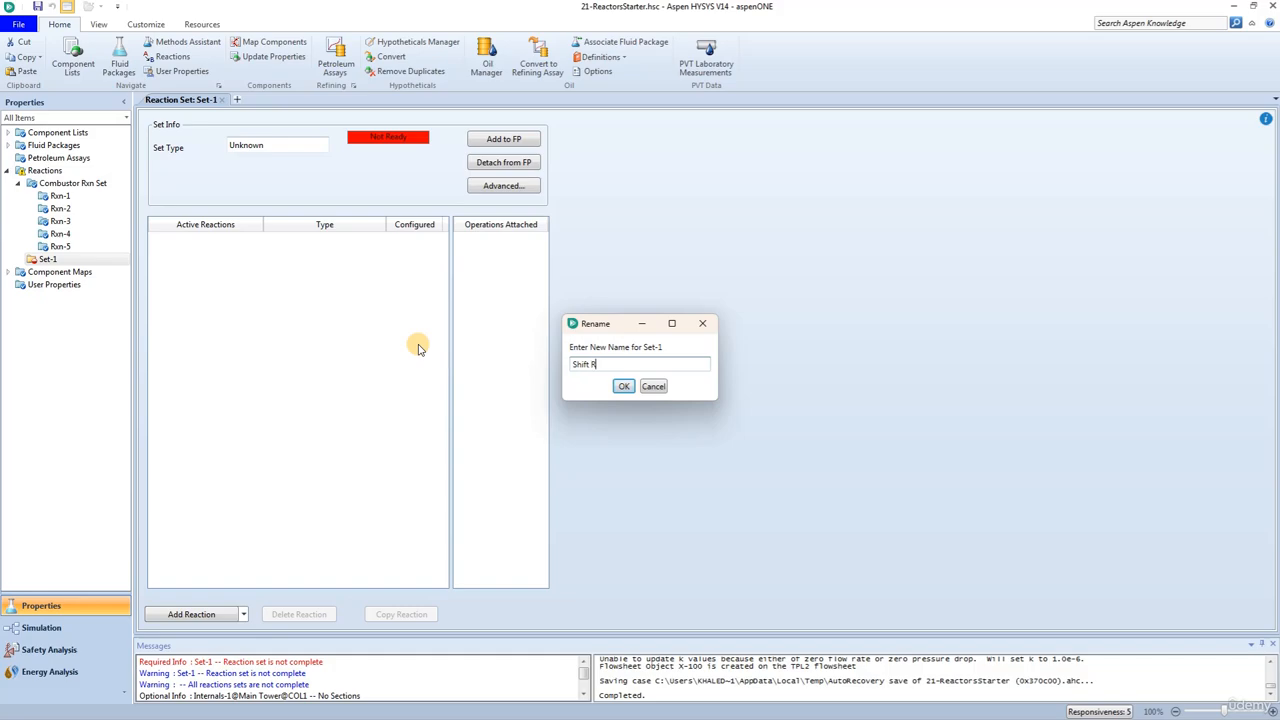
{"action": "type", "text": "xn Set"}
{"action": "key", "text": "Return"}
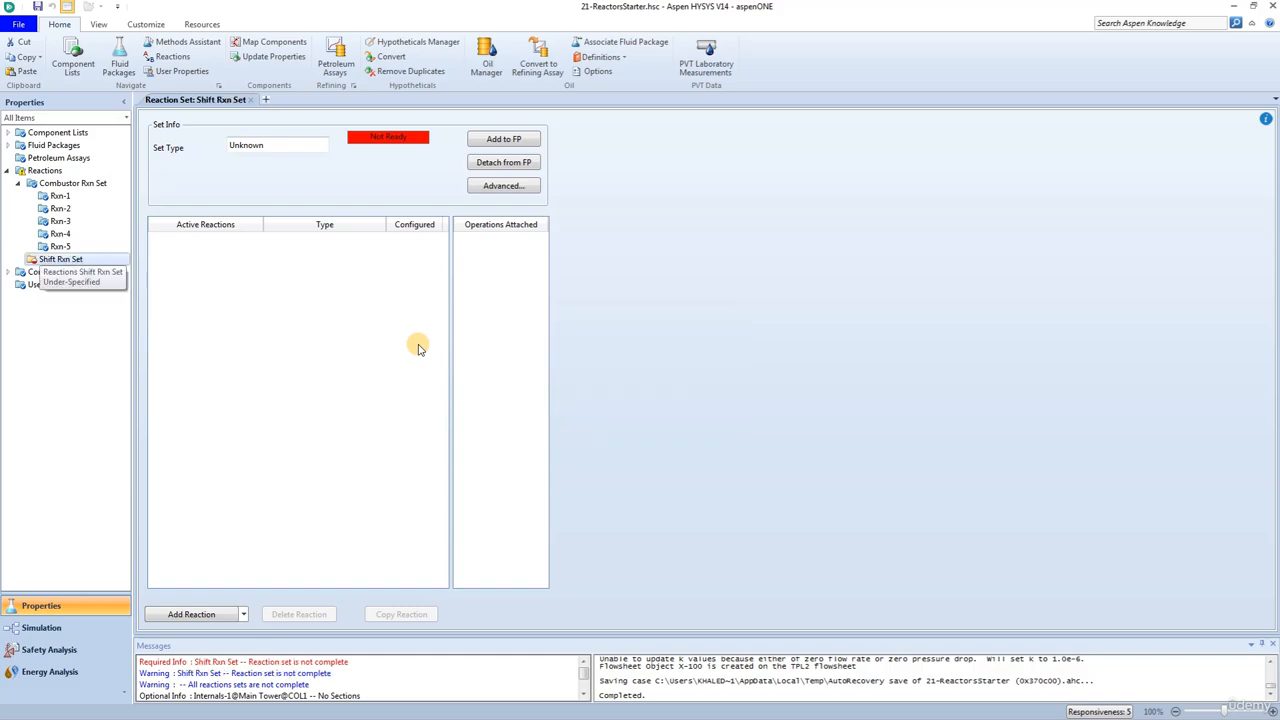
Add a HYSYS Equilibrium reaction to the Shift Rxn Set
{"action": "left_click", "coordinate": [176, 614]}
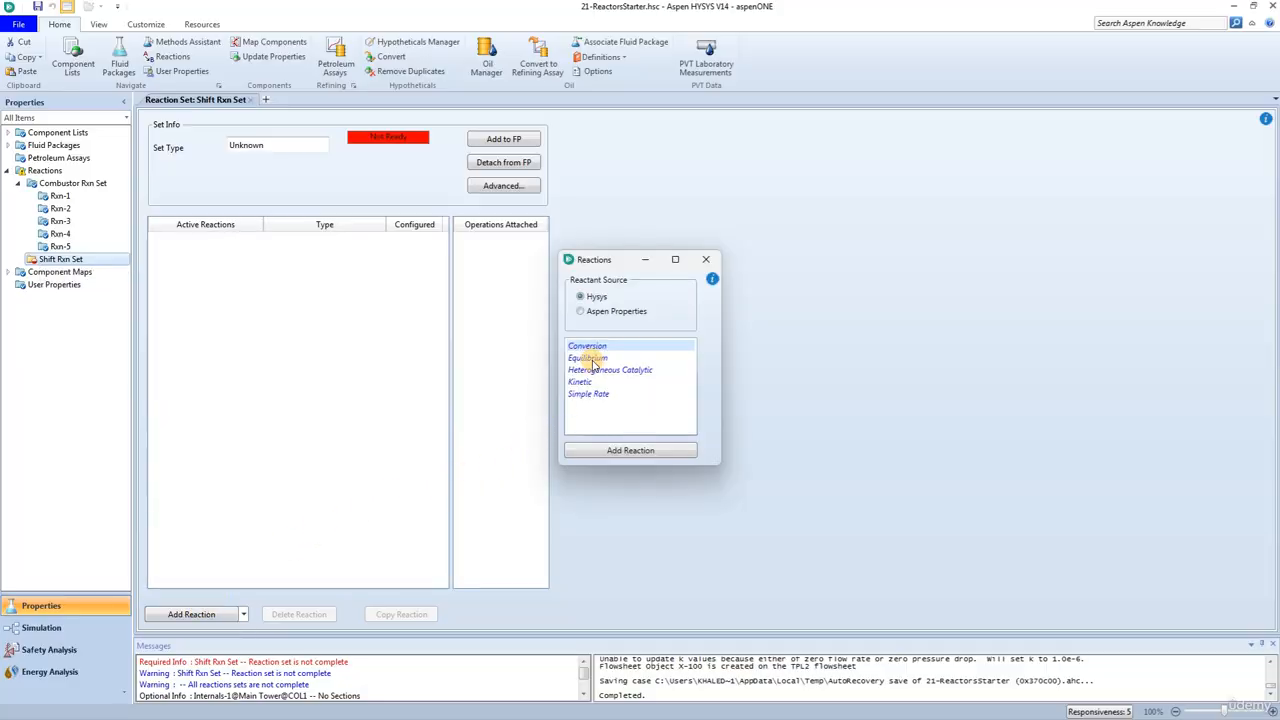
{"action": "left_click", "coordinate": [590, 358]}
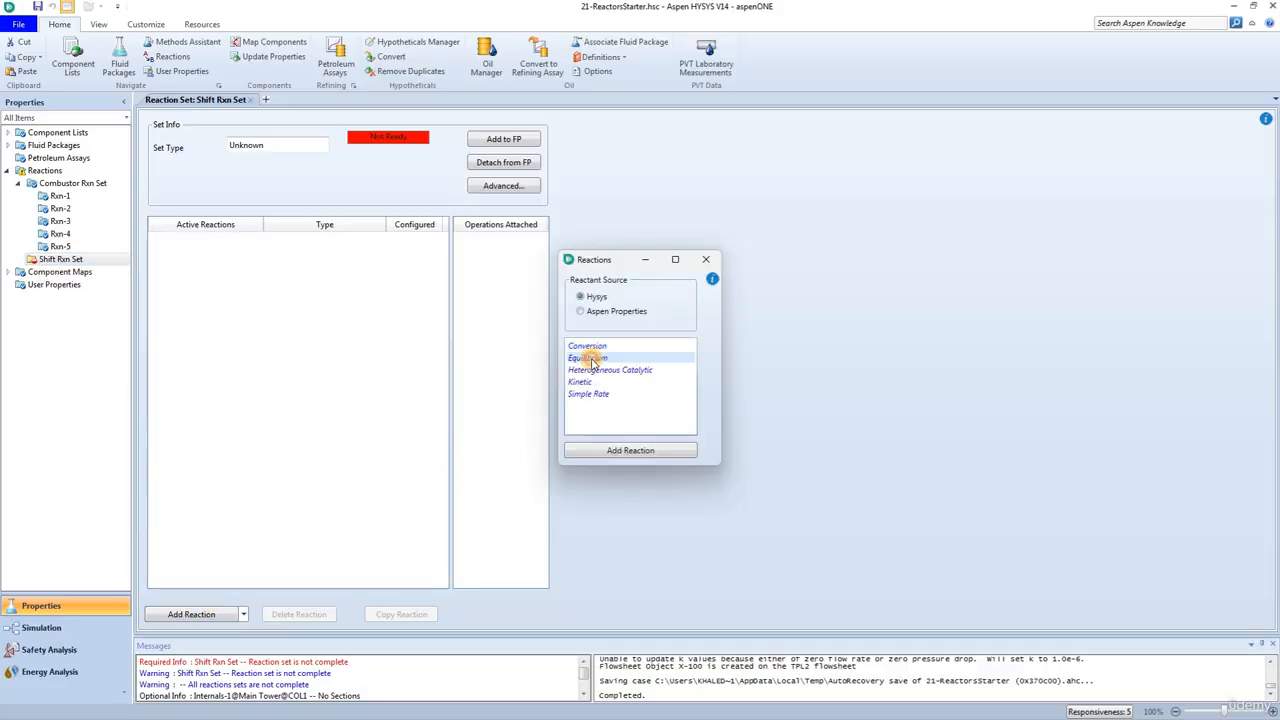
{"action": "left_click", "coordinate": [608, 450]}
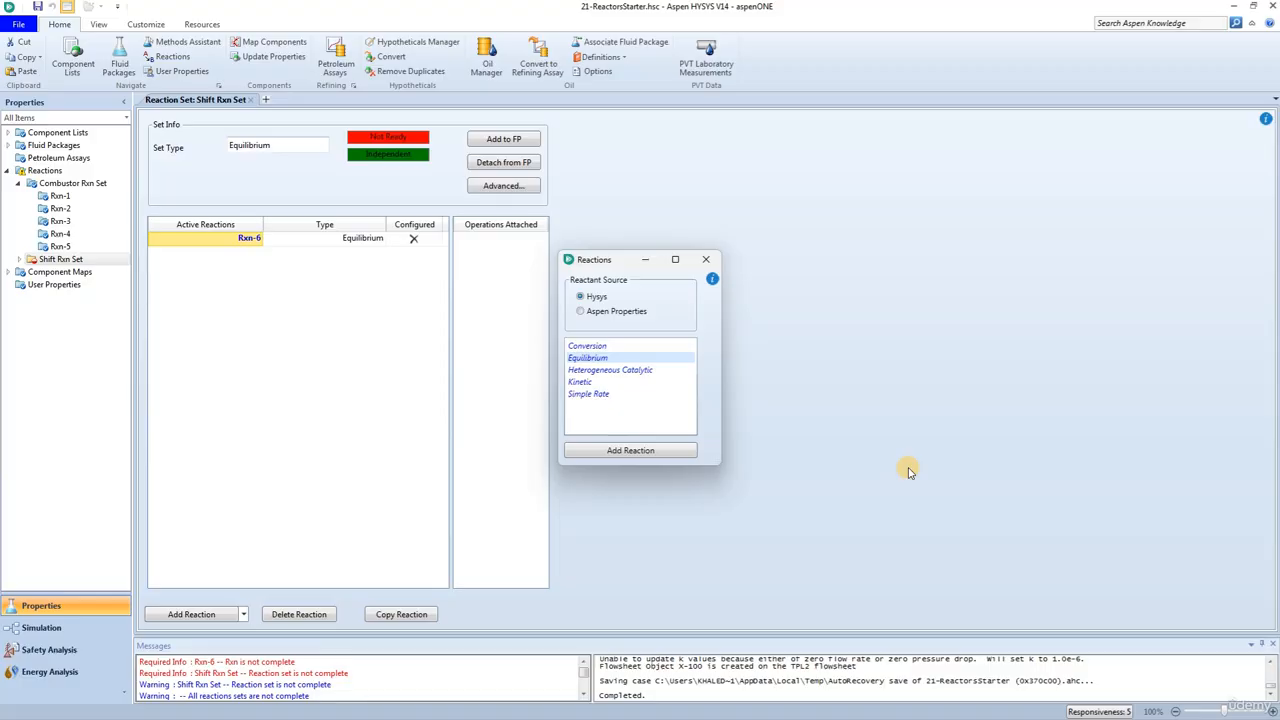
{"action": "left_click", "coordinate": [707, 259]}
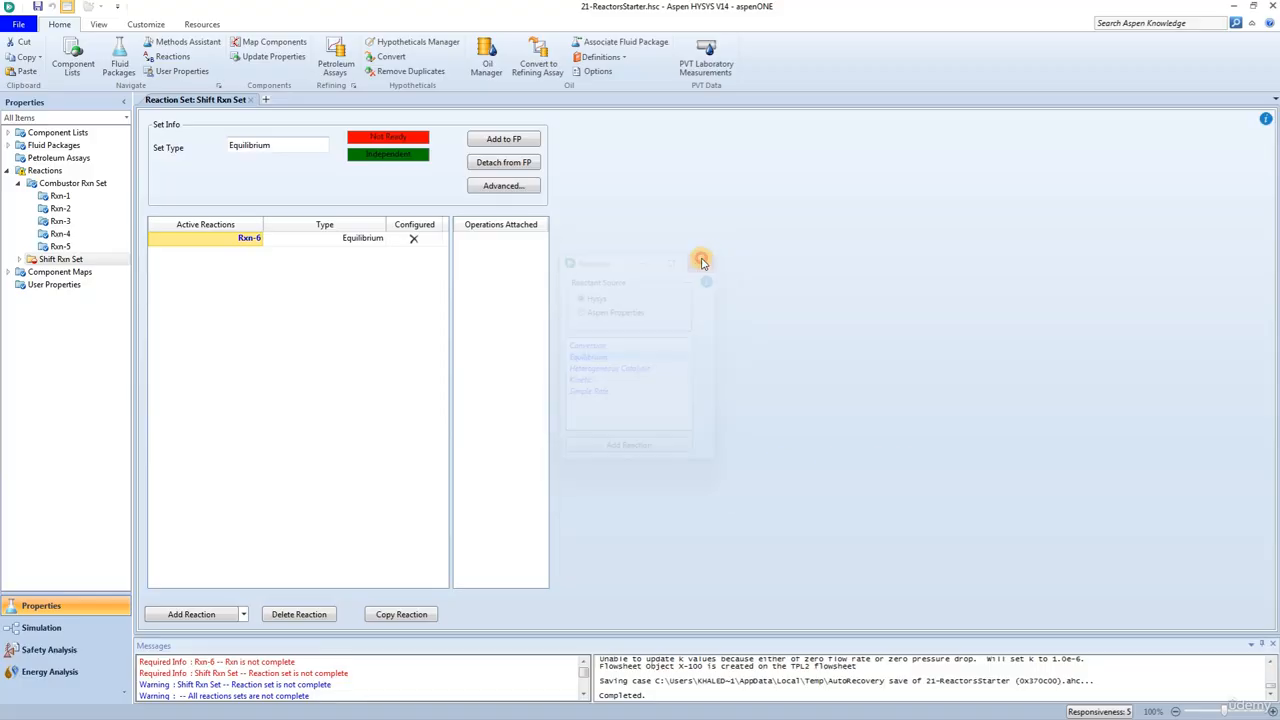
Open Rxn-6 in the Shift Rxn Set and define it with the library equilibrium reaction CO + H2O = CO2 + H2
{"action": "left_click", "coordinate": [19, 260]}
{"action": "double_click", "coordinate": [58, 271]}
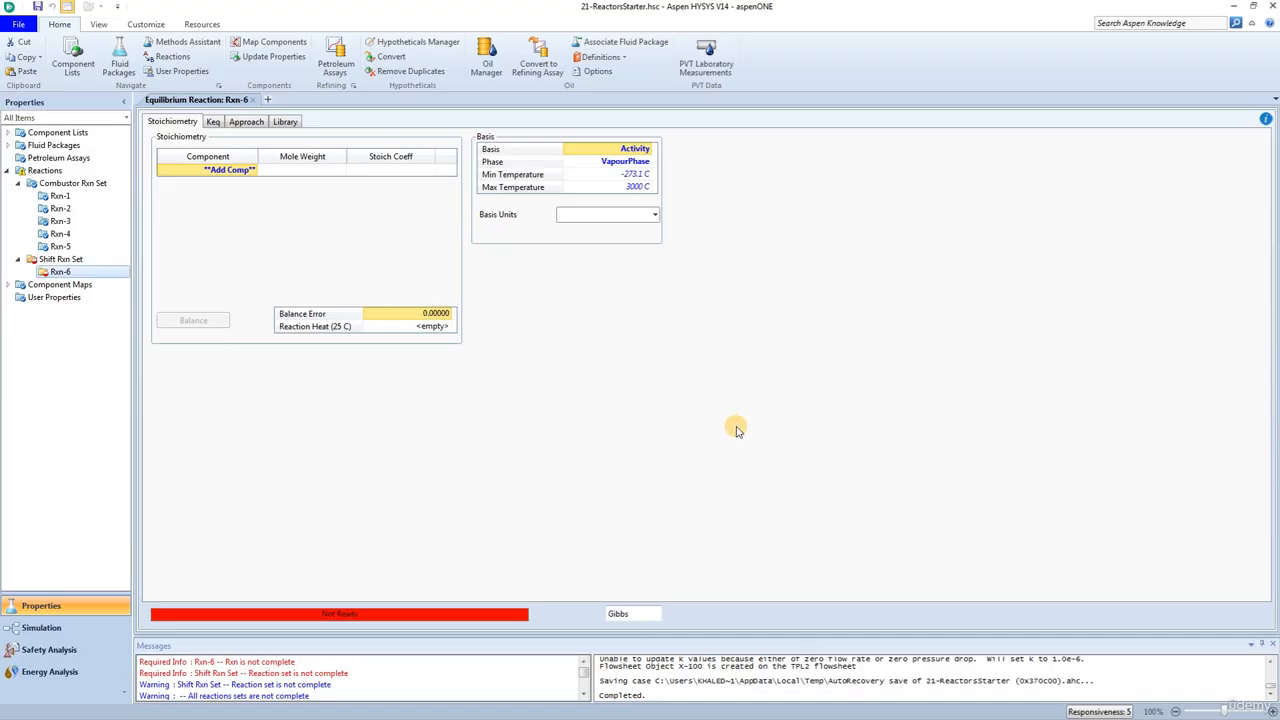
{"action": "left_click", "coordinate": [285, 121]}
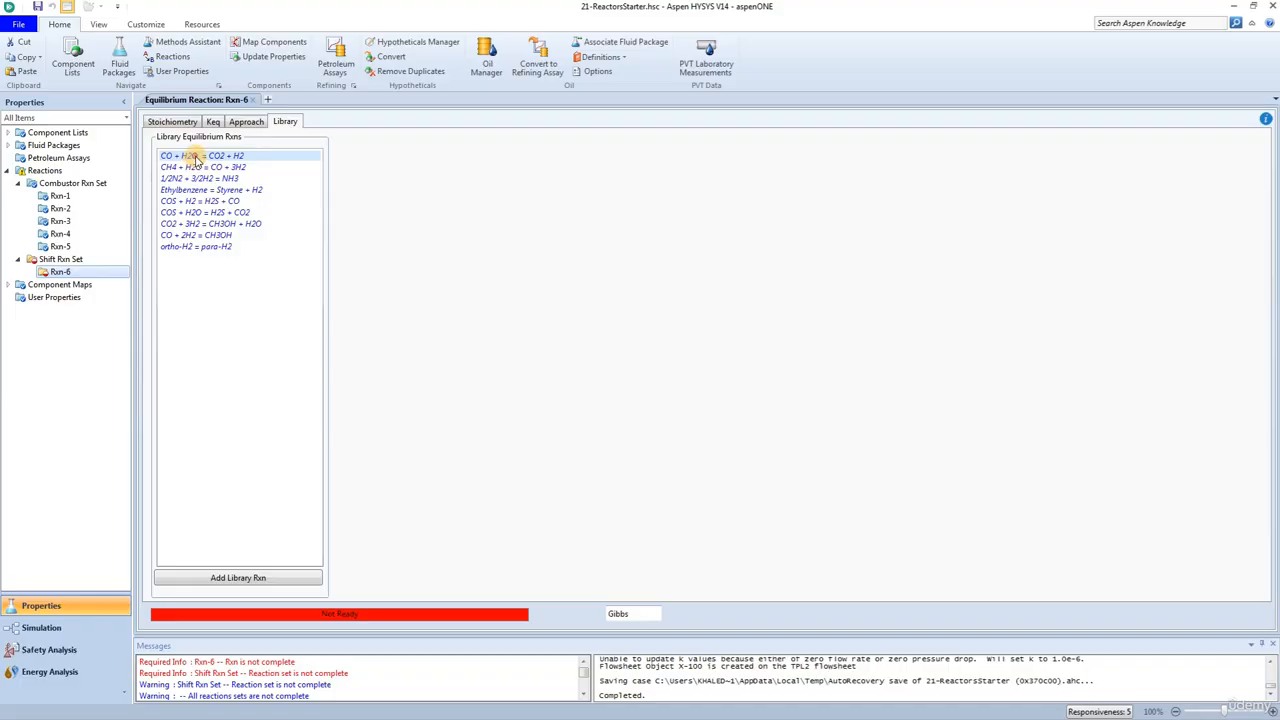
{"action": "left_click", "coordinate": [229, 582]}
{"action": "left_click", "coordinate": [230, 586]}
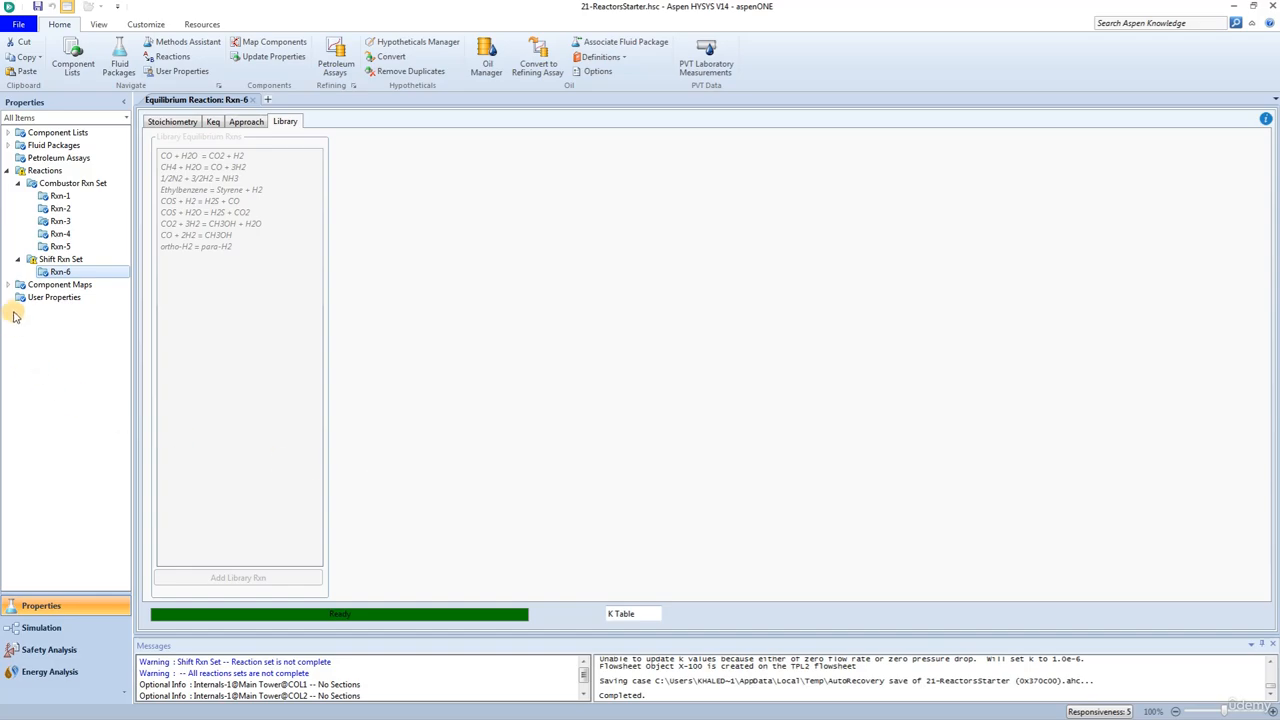
Open the Shift Rxn Set and attach it to the Basis-1 fluid package
{"action": "left_click", "coordinate": [62, 261]}
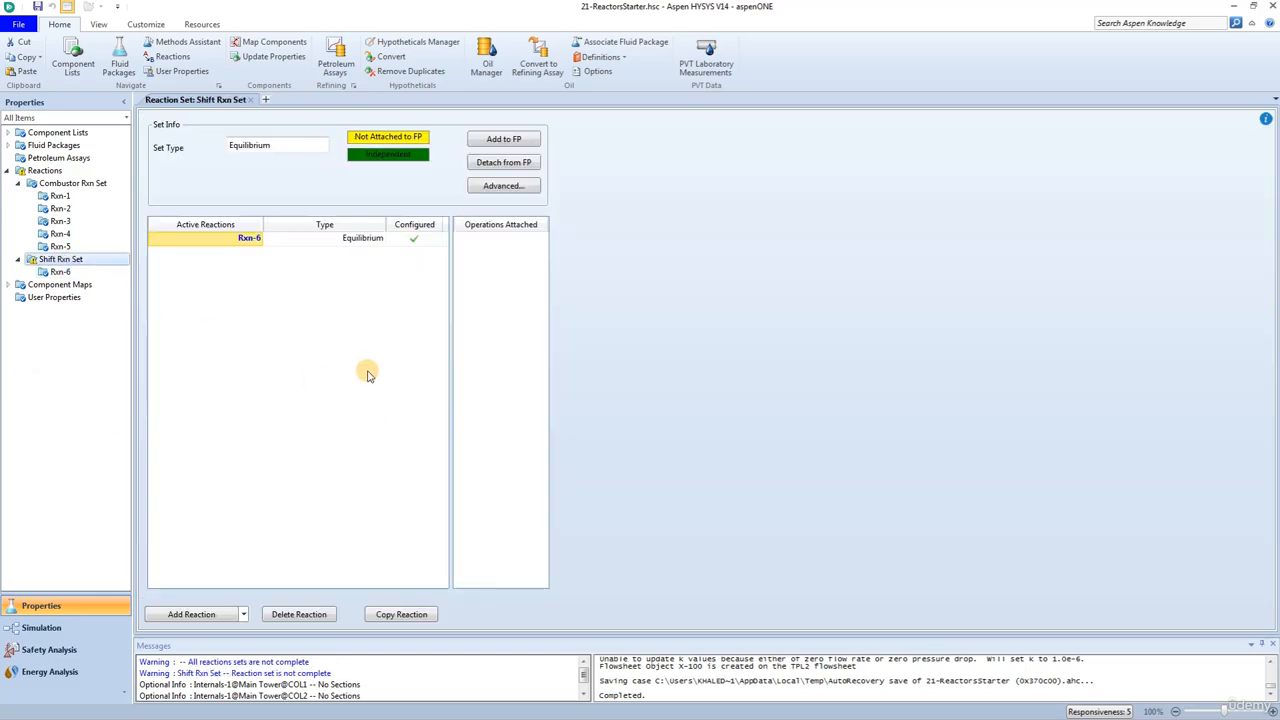
{"action": "left_click", "coordinate": [491, 145]}
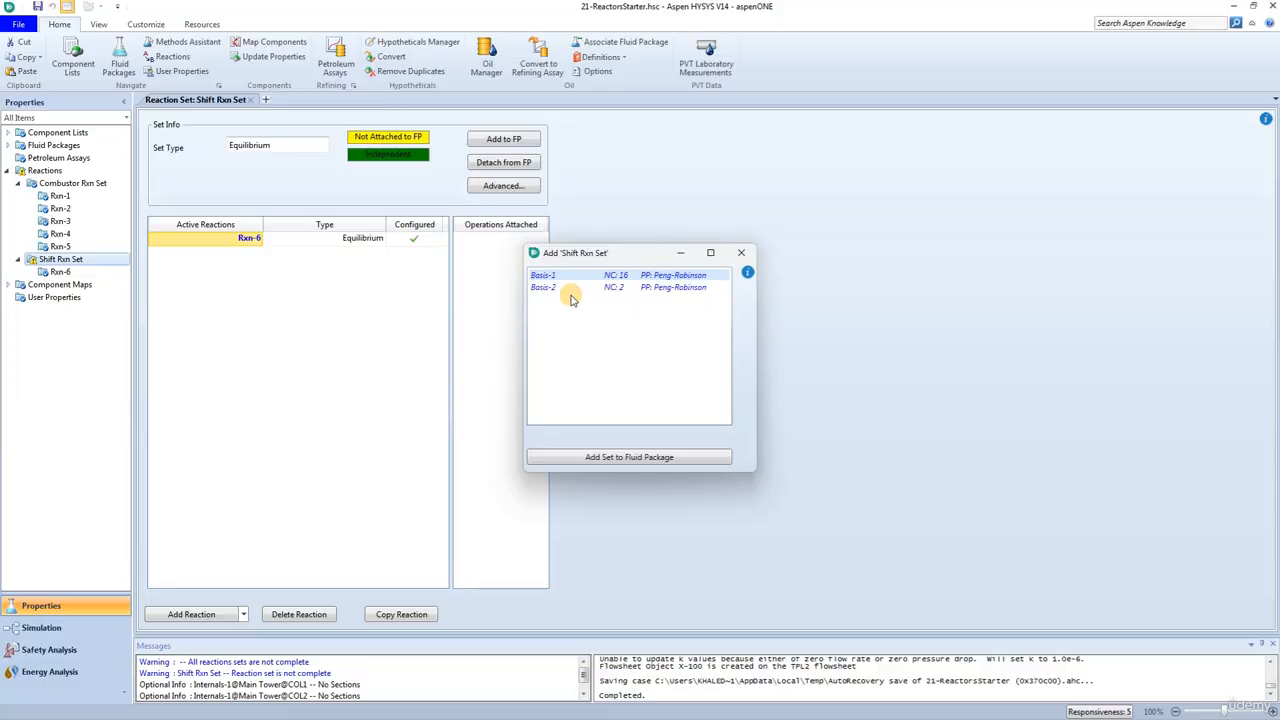
{"action": "left_click", "coordinate": [600, 455]}
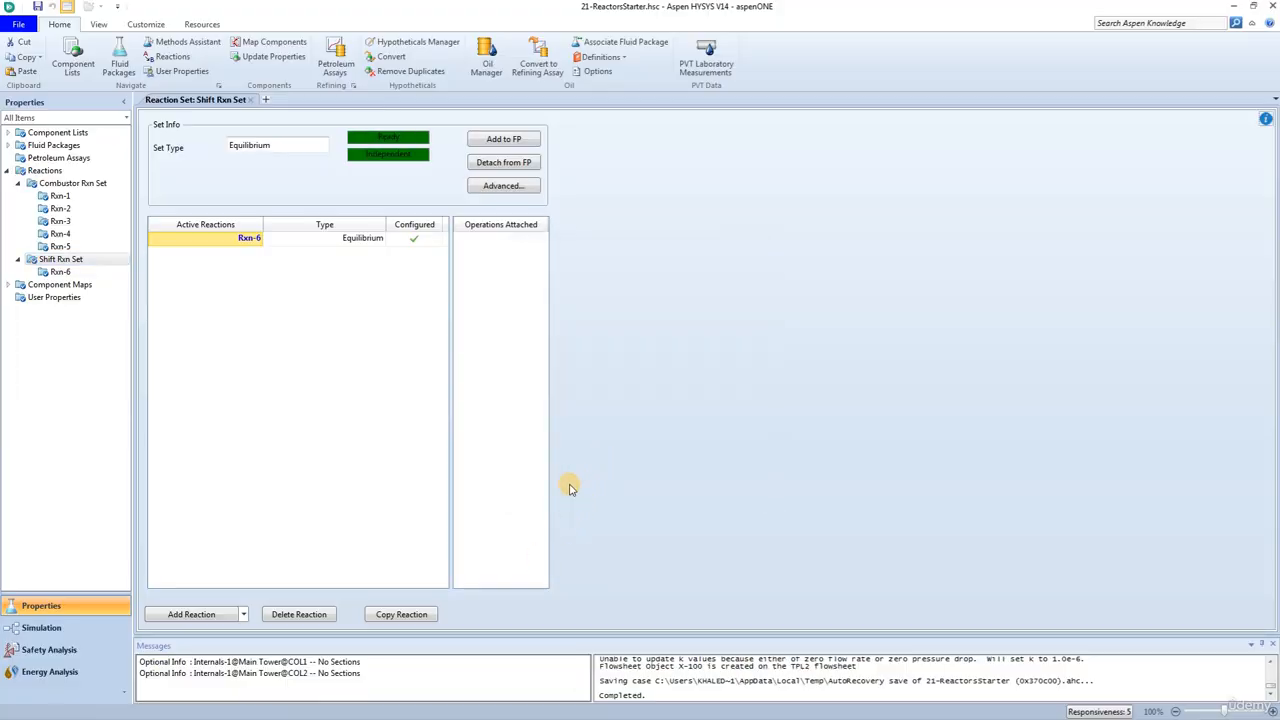
Create another reaction set and rename it Reformer Rxn Set
{"action": "left_click", "coordinate": [43, 176]}
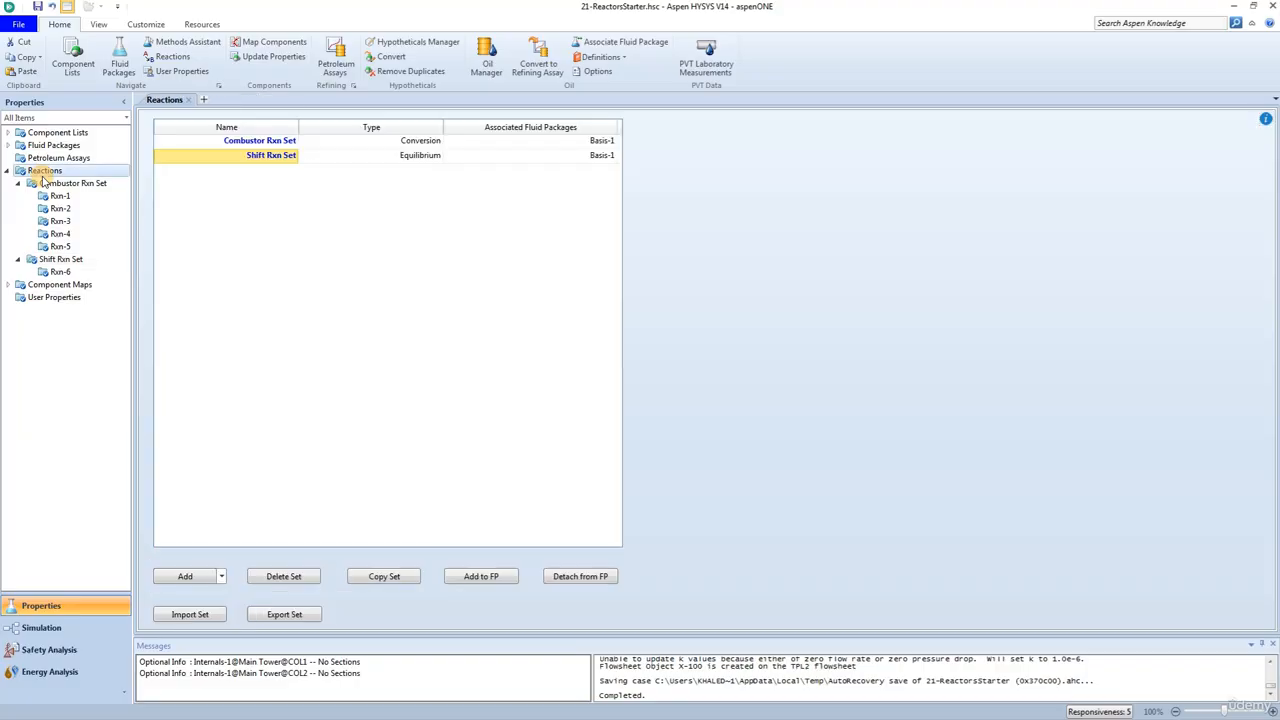
{"action": "left_click", "coordinate": [185, 576]}
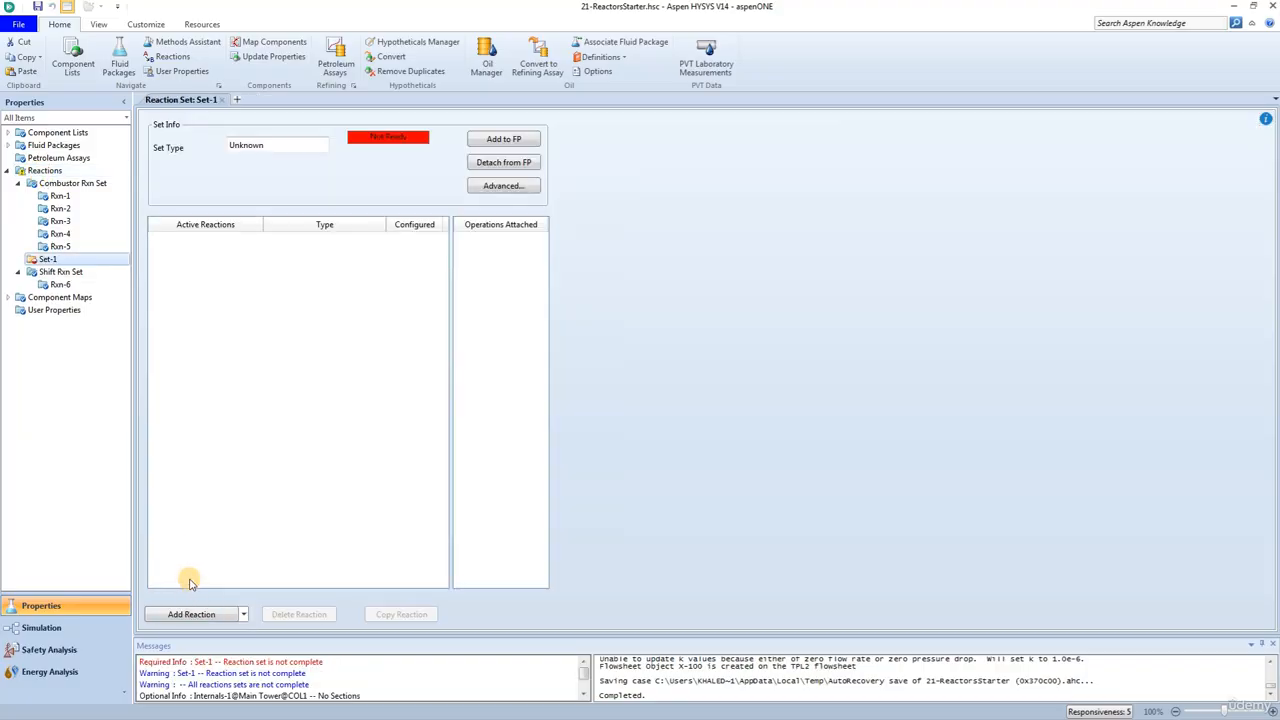
{"action": "right_click", "coordinate": [45, 263]}
{"action": "left_click", "coordinate": [62, 309]}
{"action": "left_click", "coordinate": [656, 366]}
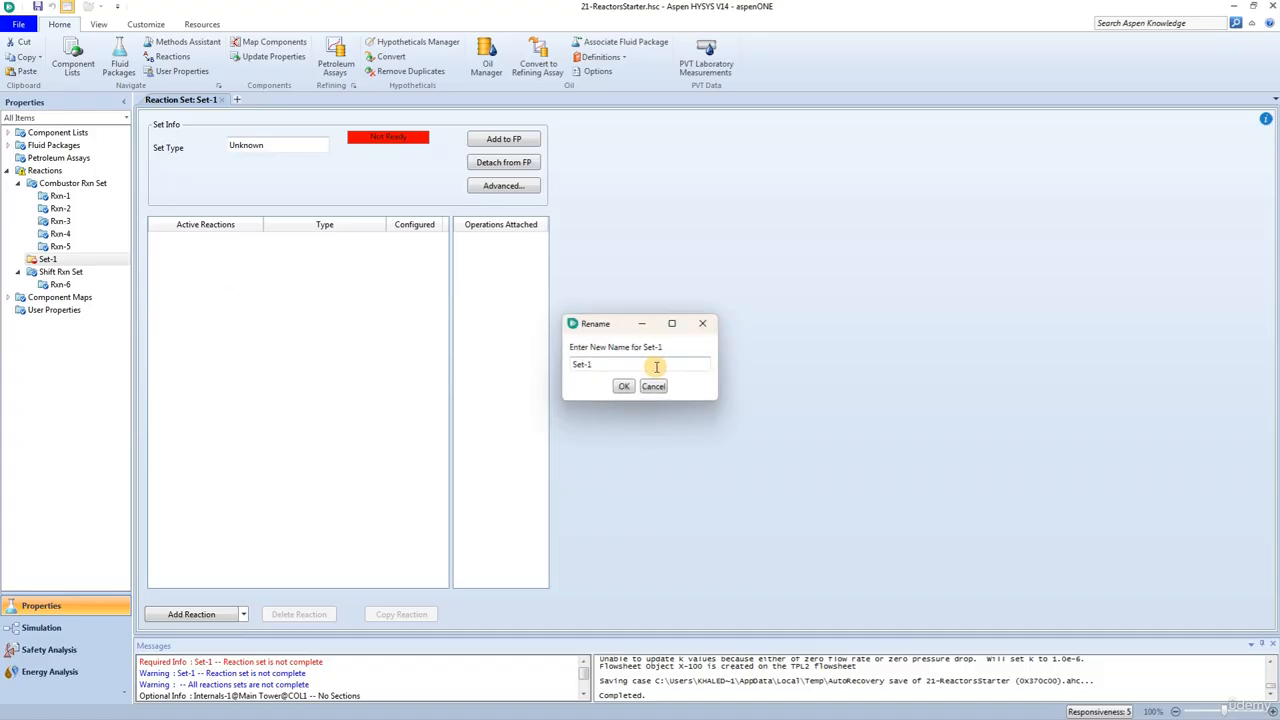
{"action": "left_click_drag", "start_coordinate": [656, 366], "coordinate": [491, 360]}
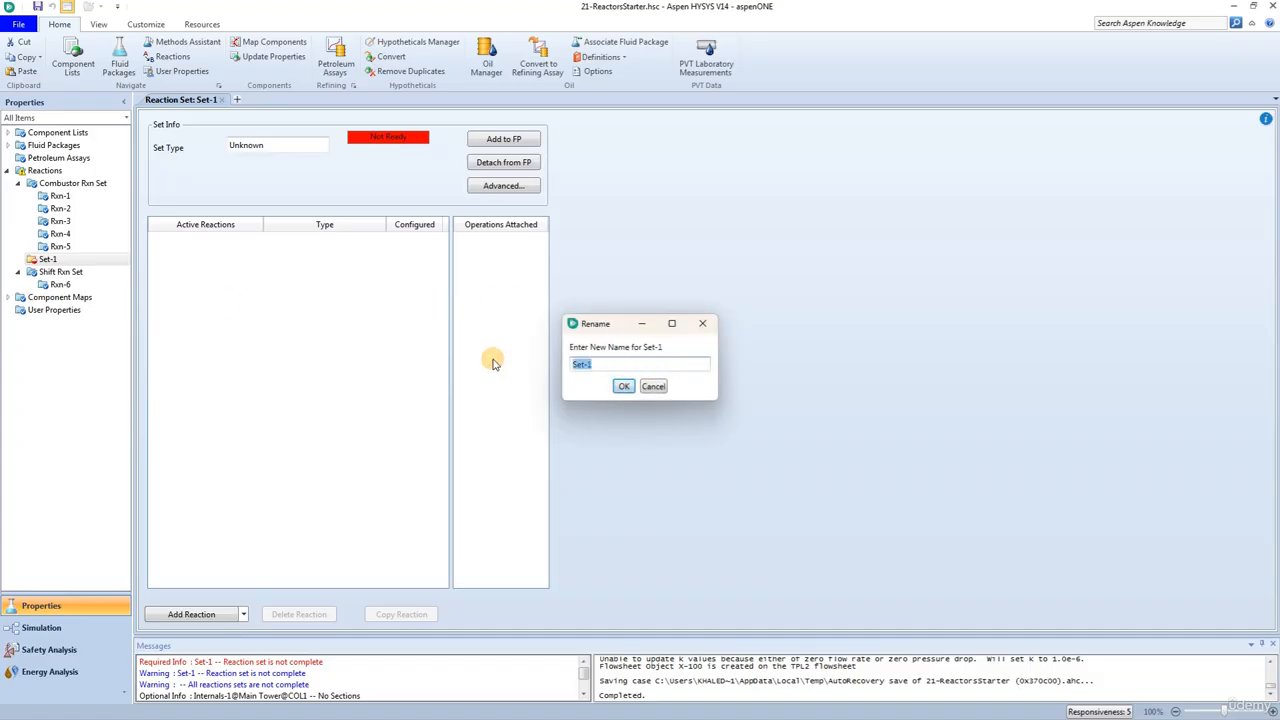
{"action": "type", "text": "Reformer Re"}
{"action": "key", "text": "BackSpace"}
{"action": "type", "text": "xn Set"}
{"action": "left_click", "coordinate": [623, 387]}
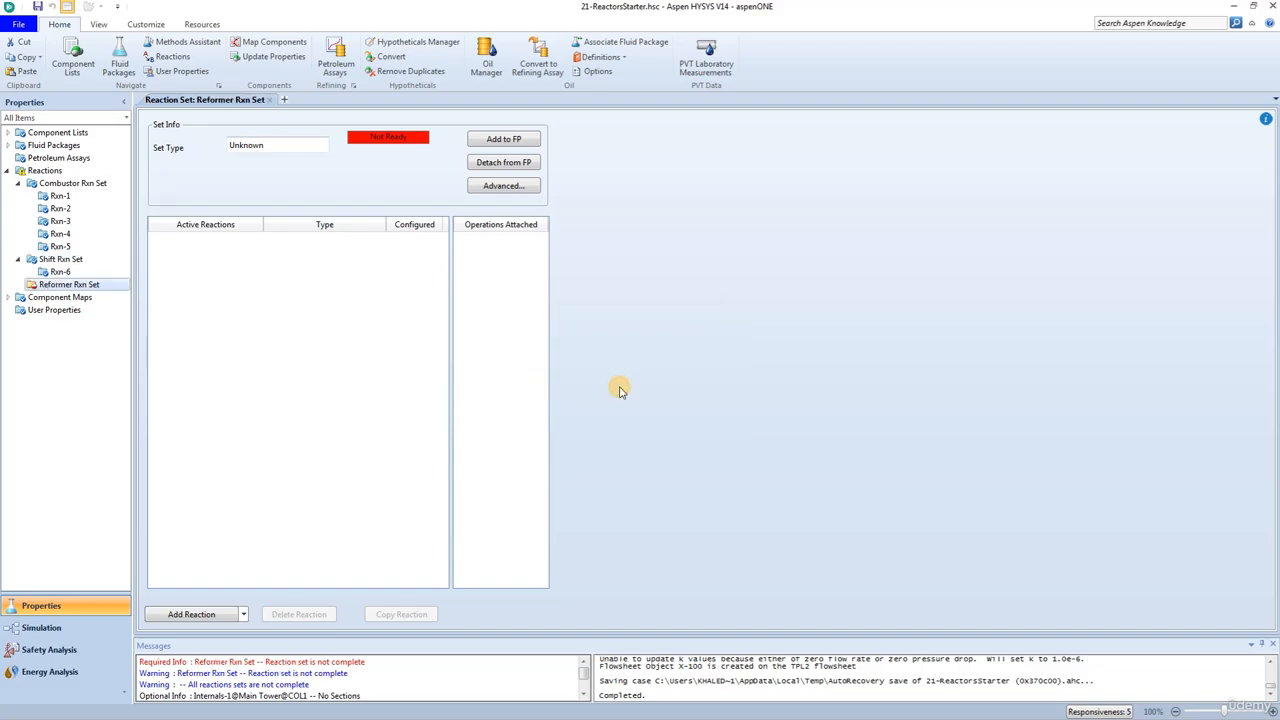
Add existing reactions Rxn-1 and Rxn-2 to the Reformer Rxn Set without cloning, and attach the set to the Basis-1 fluid package
{"action": "left_click", "coordinate": [243, 614]}
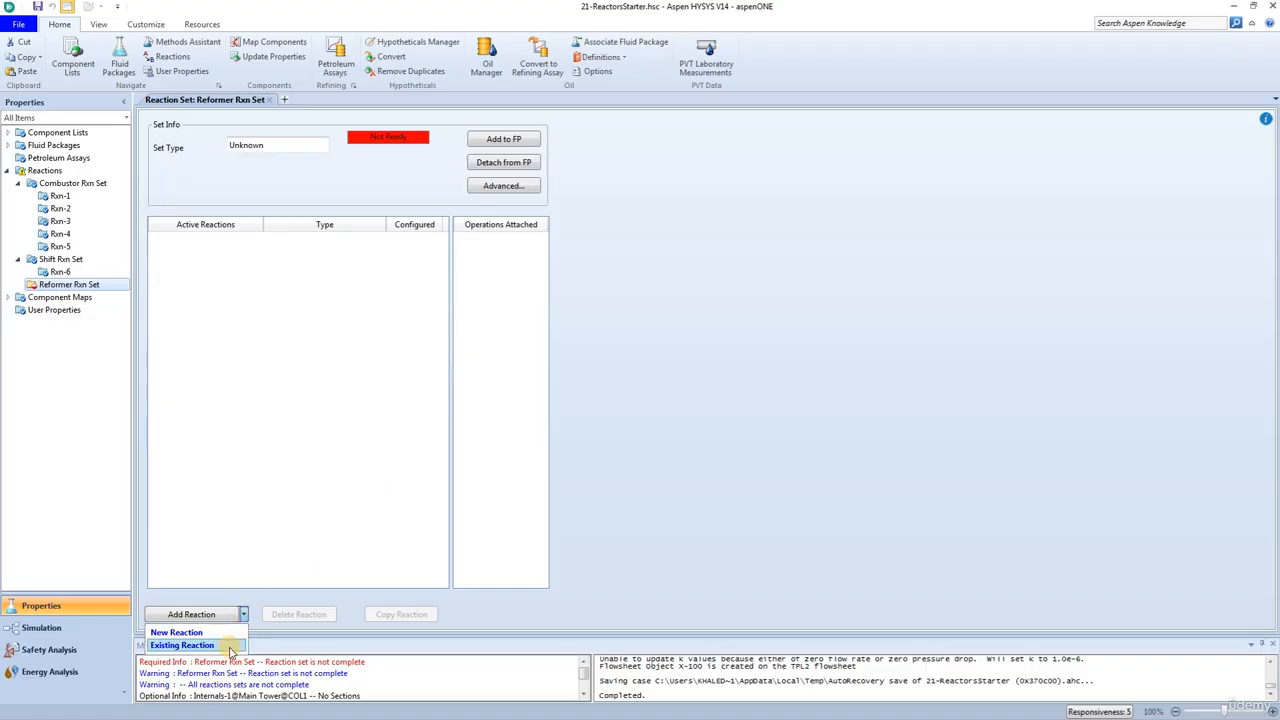
{"action": "left_click", "coordinate": [183, 645]}
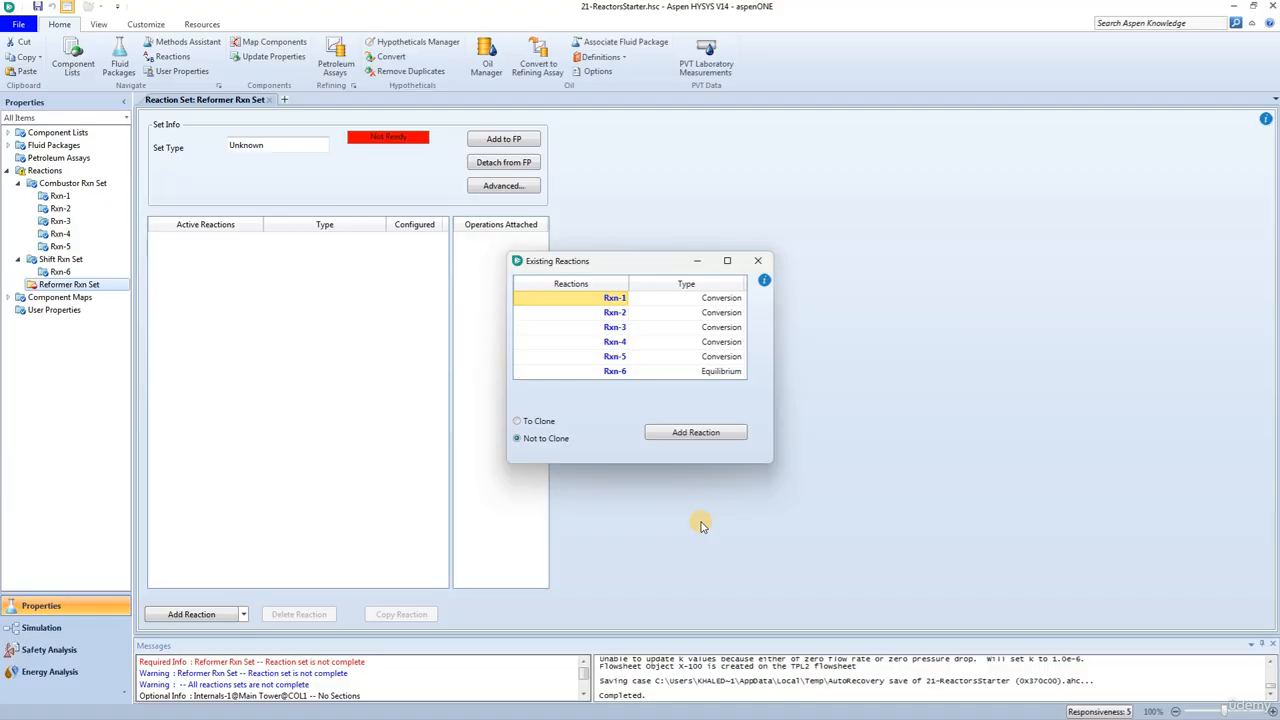
{"action": "left_click", "coordinate": [600, 314], "text": "ctrl"}
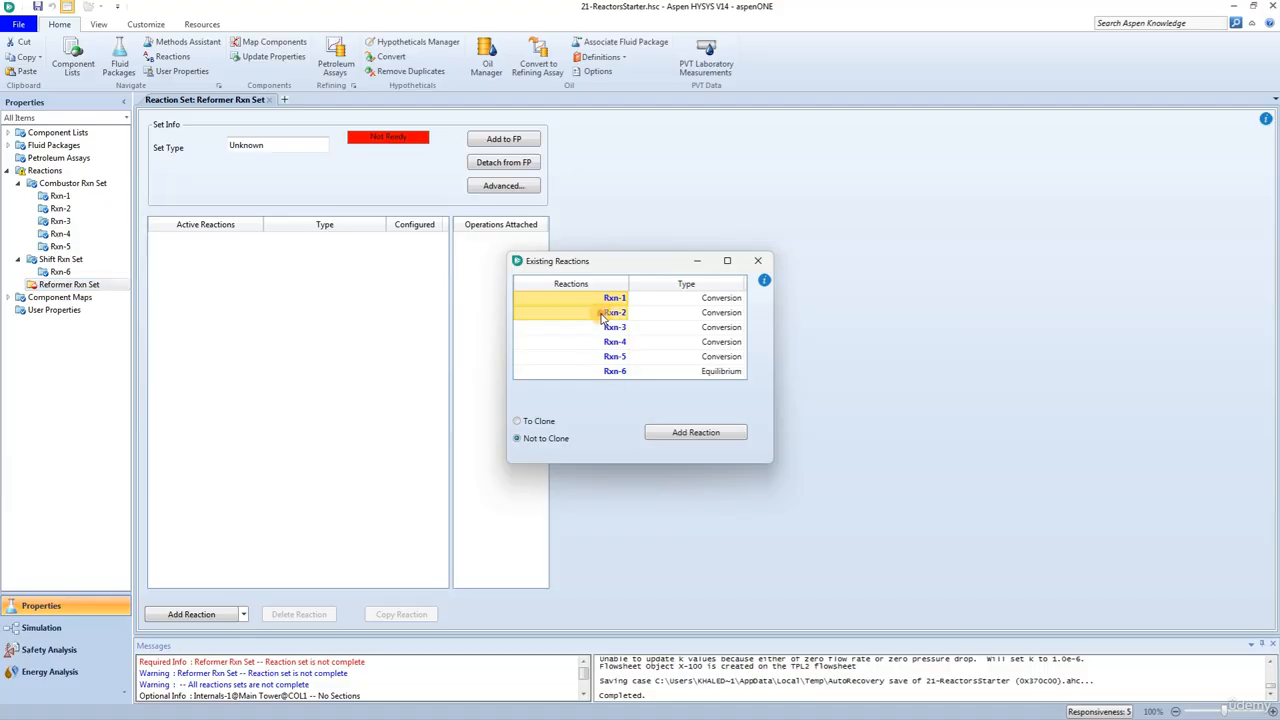
{"action": "left_click", "coordinate": [672, 430]}
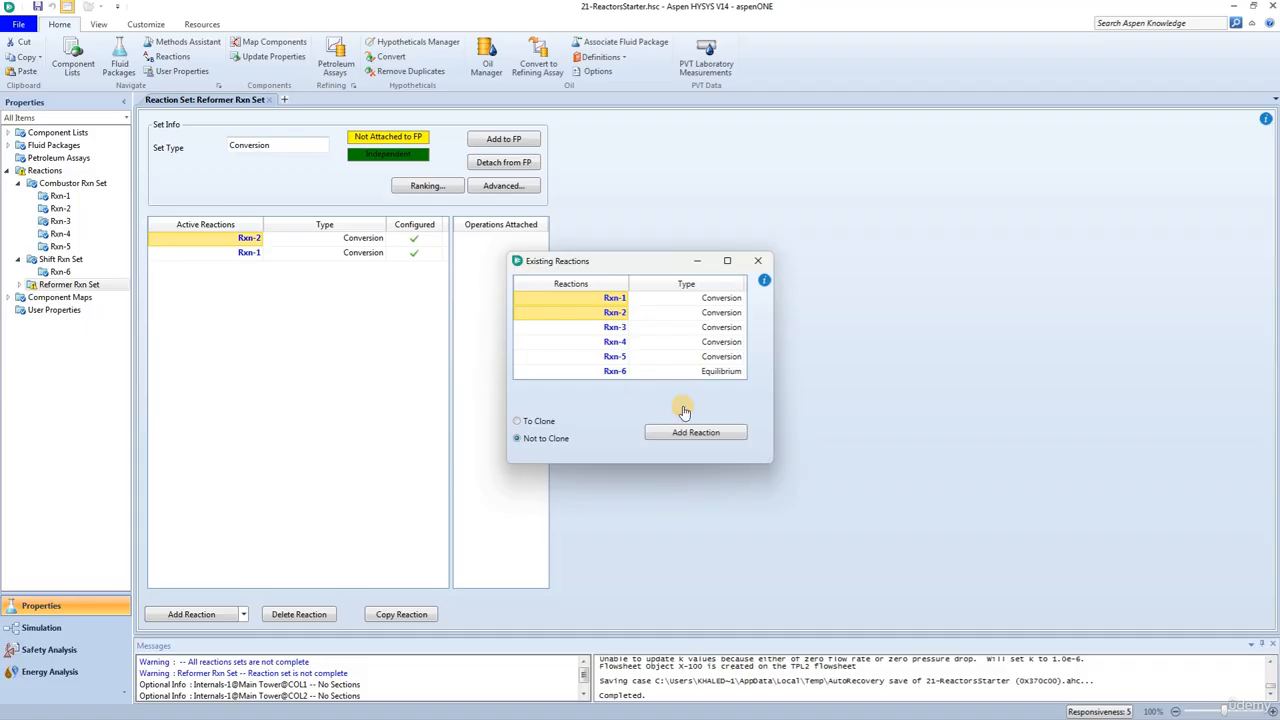
{"action": "left_click", "coordinate": [759, 263]}
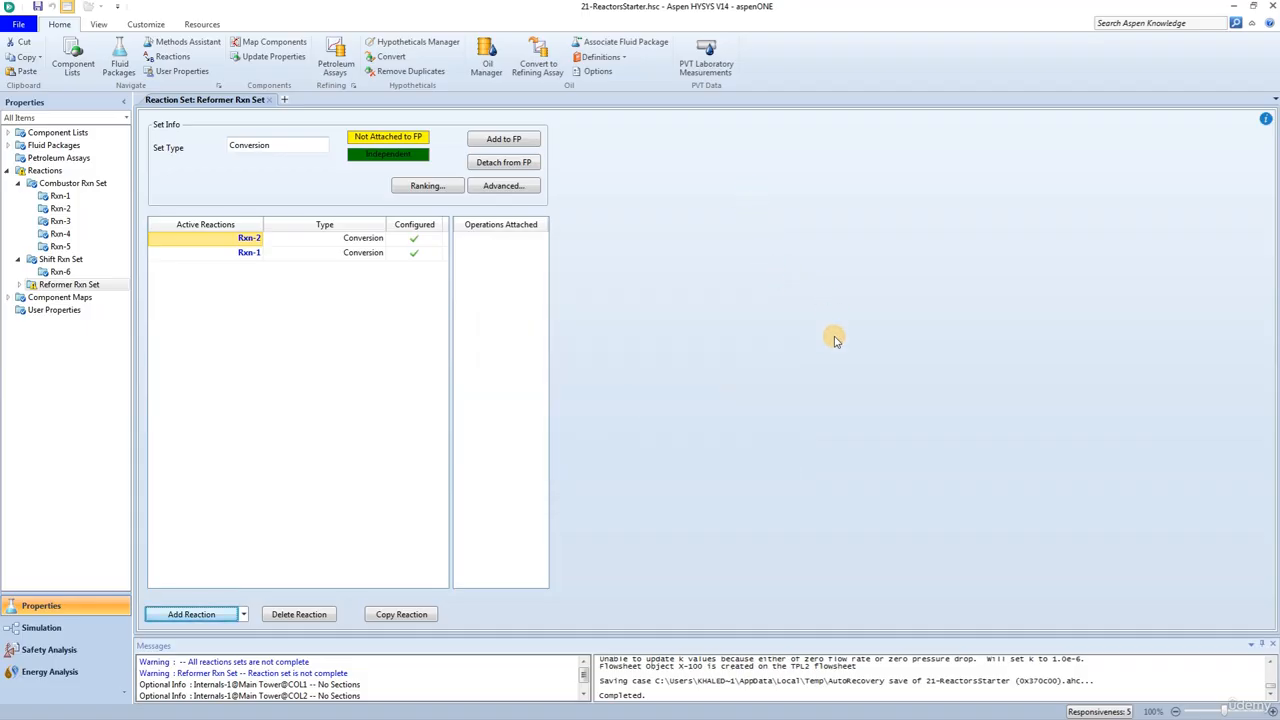
{"action": "left_click", "coordinate": [504, 140]}
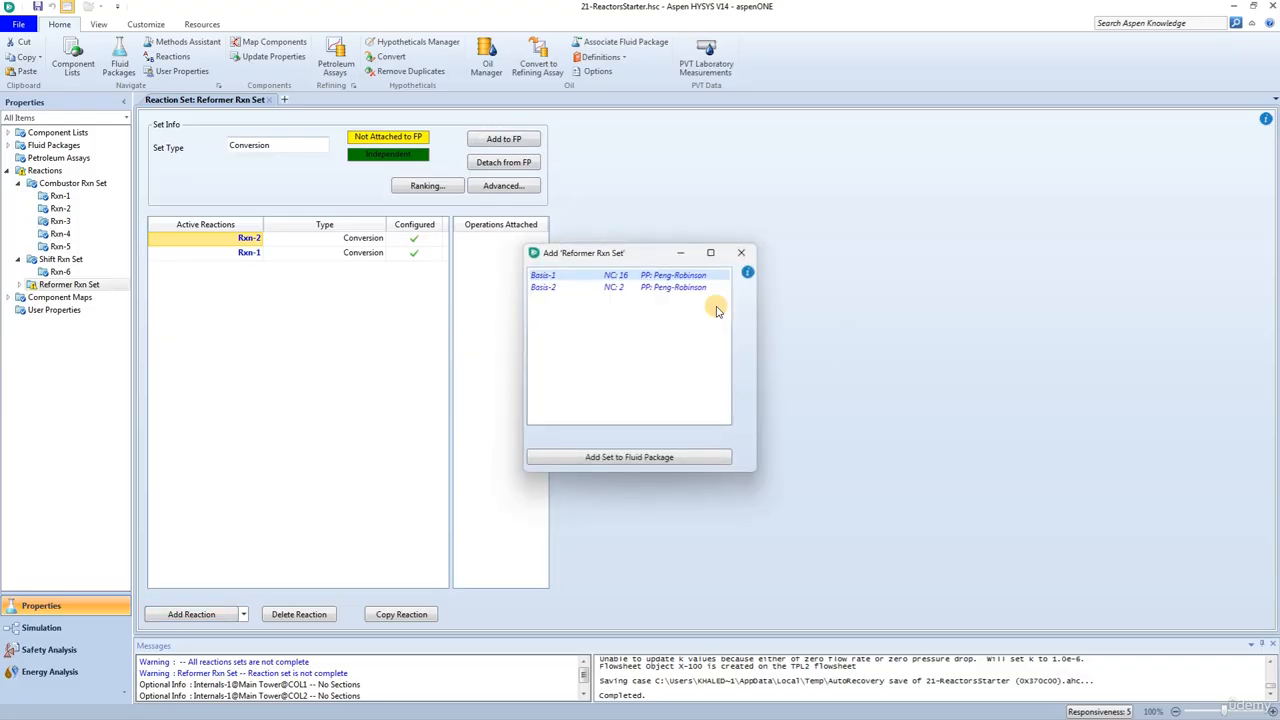
{"action": "left_click", "coordinate": [645, 457]}
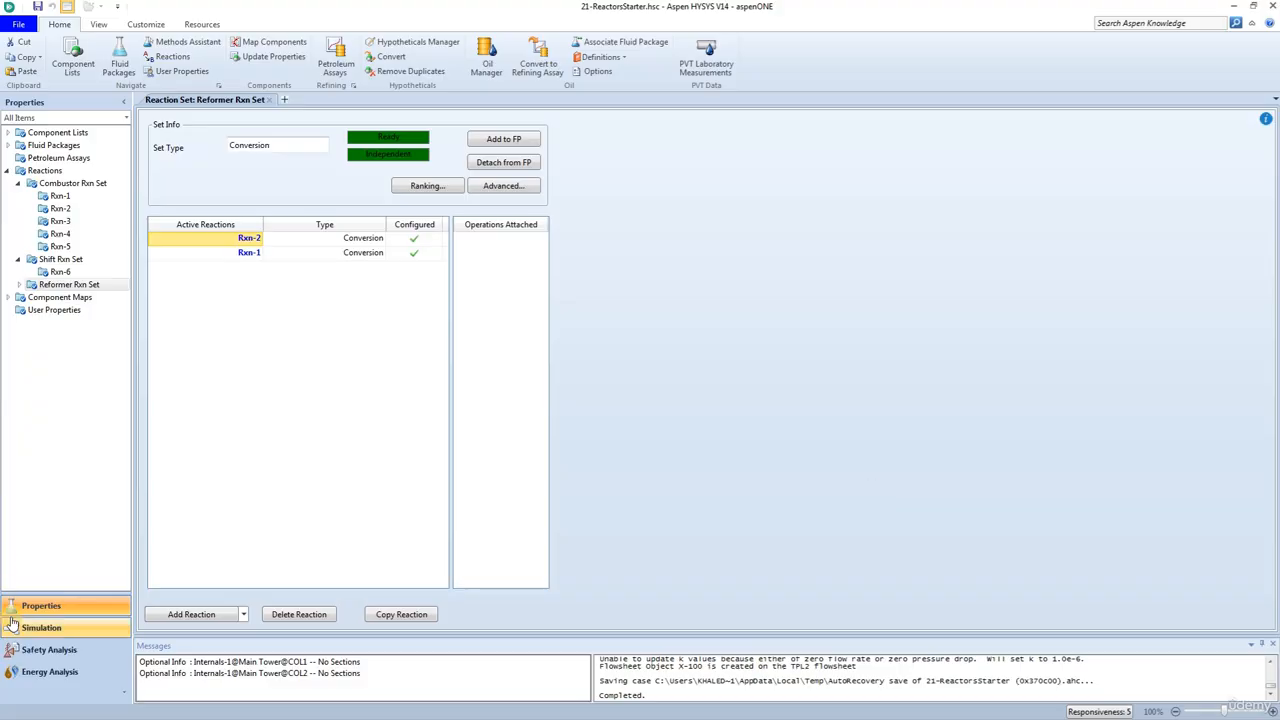
Enter the simulation environment without holding mode and go from the Syn Gas Plant flowsheet to its parent flowsheet
{"action": "left_click", "coordinate": [41, 627]}
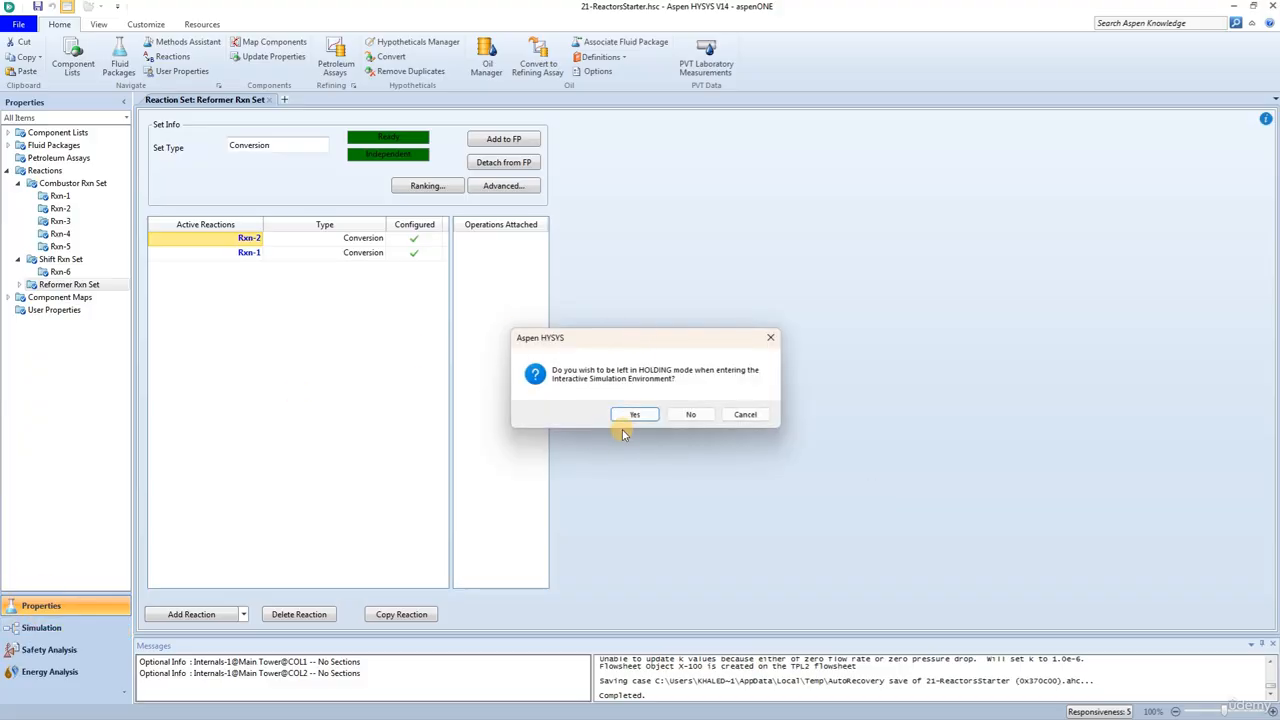
{"action": "left_click", "coordinate": [674, 416]}
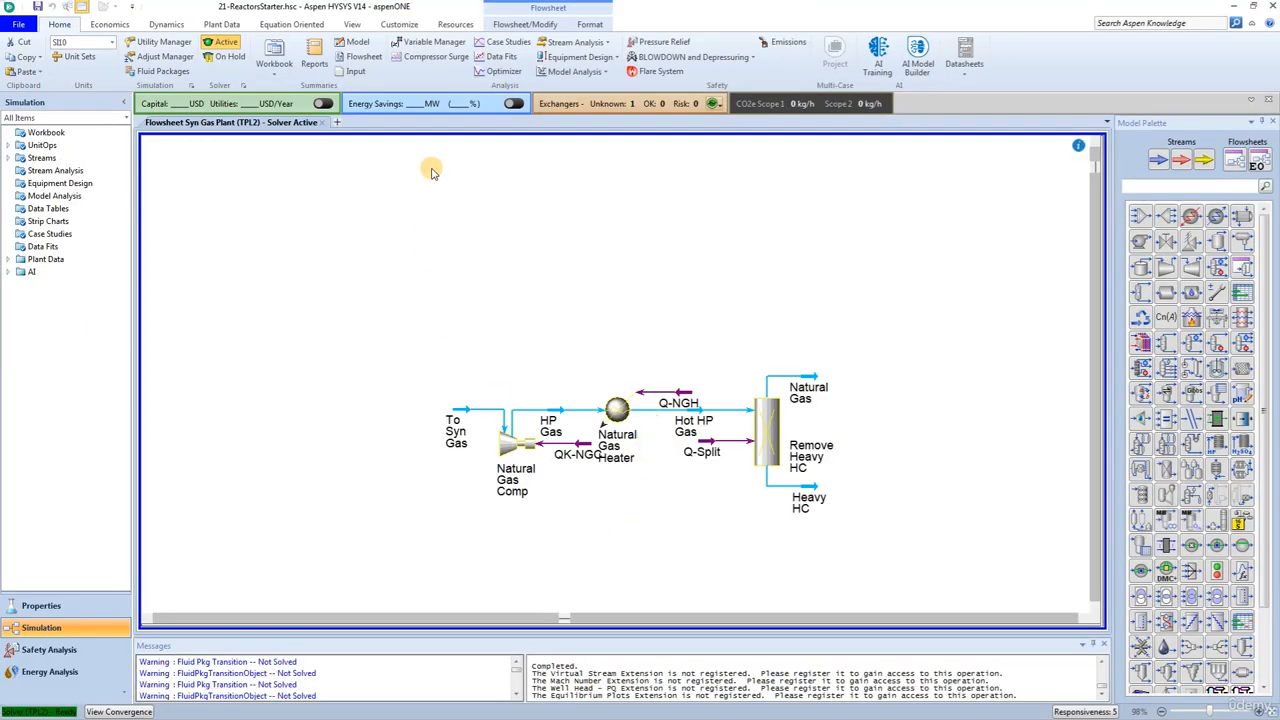
{"action": "left_click", "coordinate": [524, 24]}
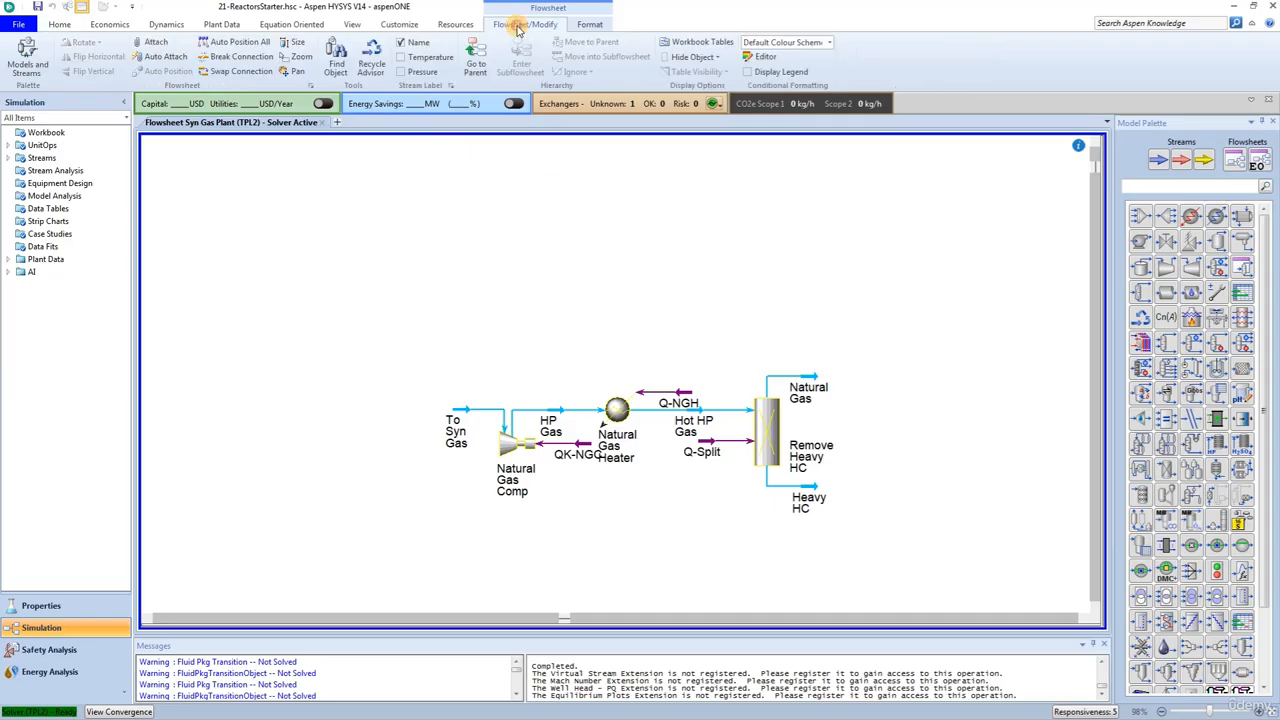
{"action": "left_click", "coordinate": [475, 60]}
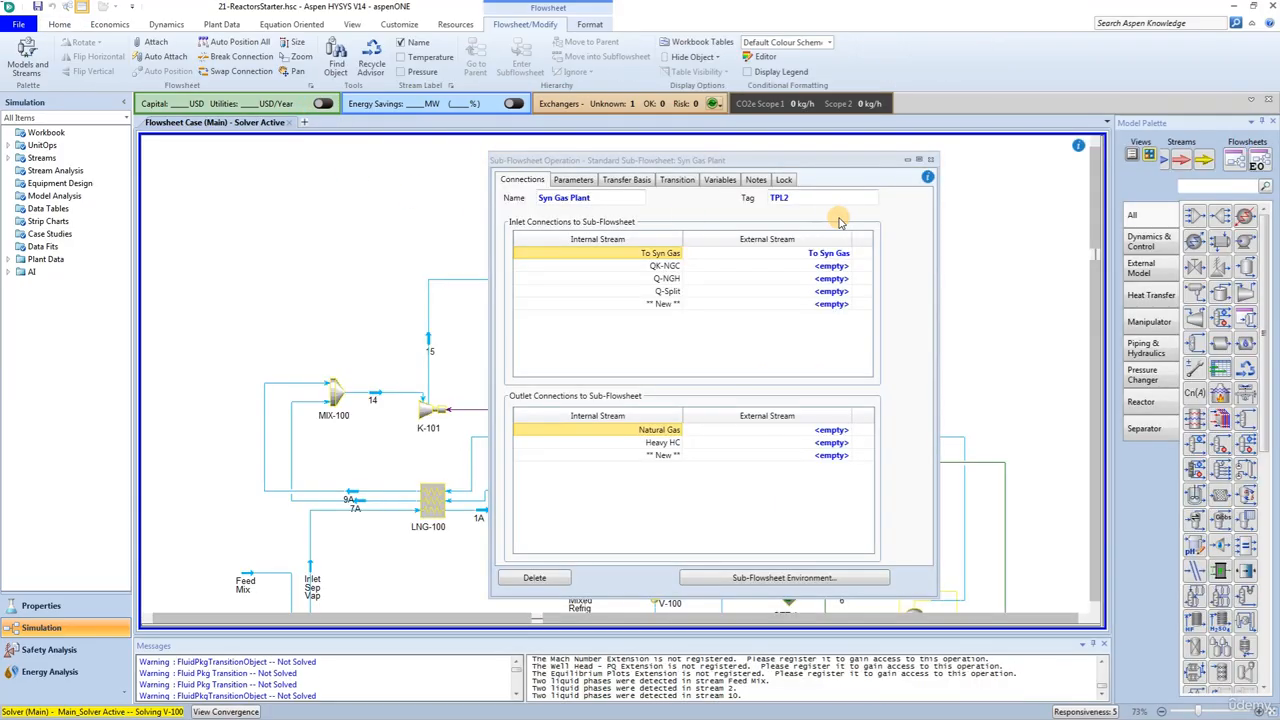
Switch the solver to On Hold and back to Active, and enter the Syn Gas Plant sub-flowsheet environment
{"action": "left_click", "coordinate": [57, 24]}
{"action": "left_click", "coordinate": [226, 58]}
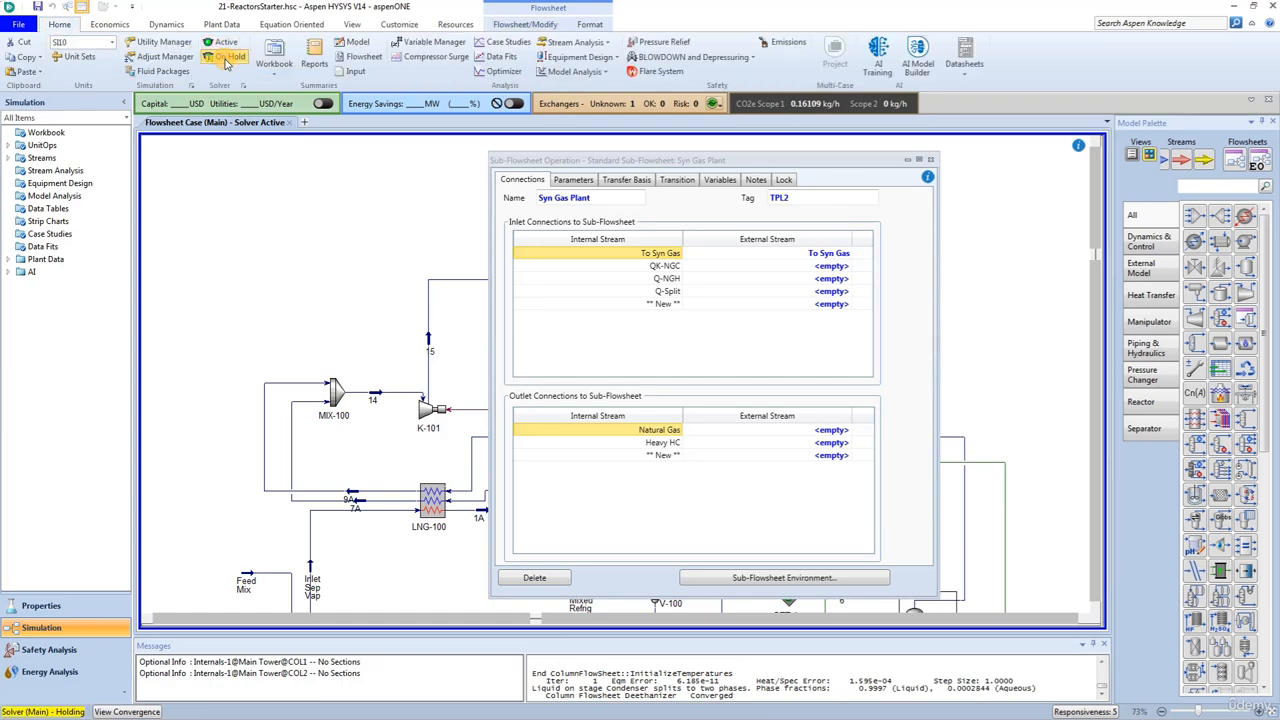
{"action": "left_click", "coordinate": [225, 45]}
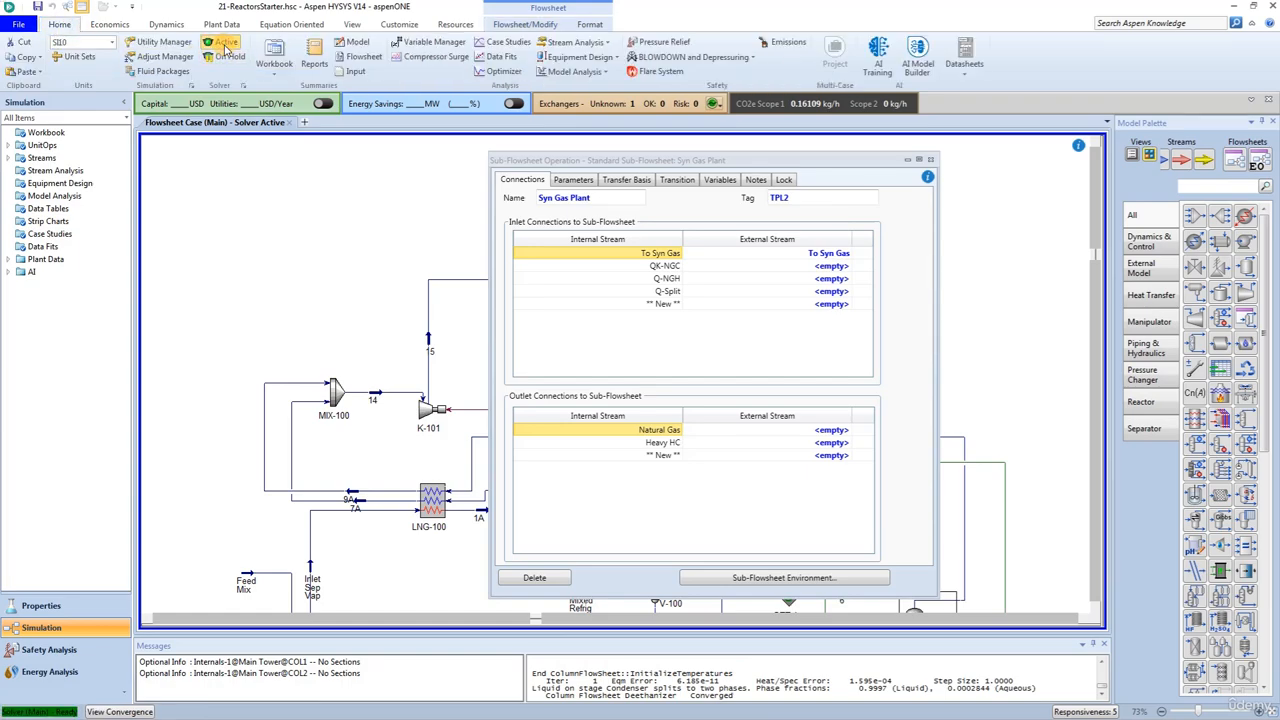
{"action": "left_click", "coordinate": [770, 577]}
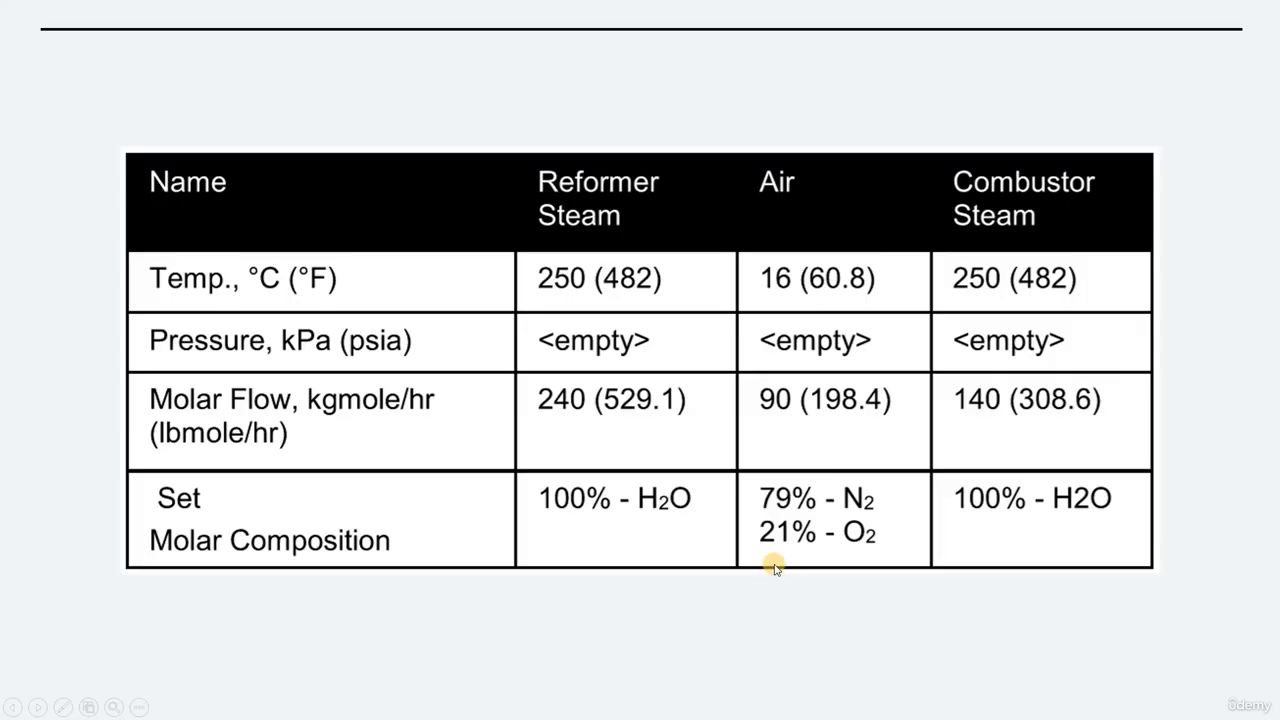
Switch to Aspen HYSYS, find the conversion reactor in the model library and place one to the right of the Remove Heavy HC splitter
{"action": "key", "text": "alt+Tab"}
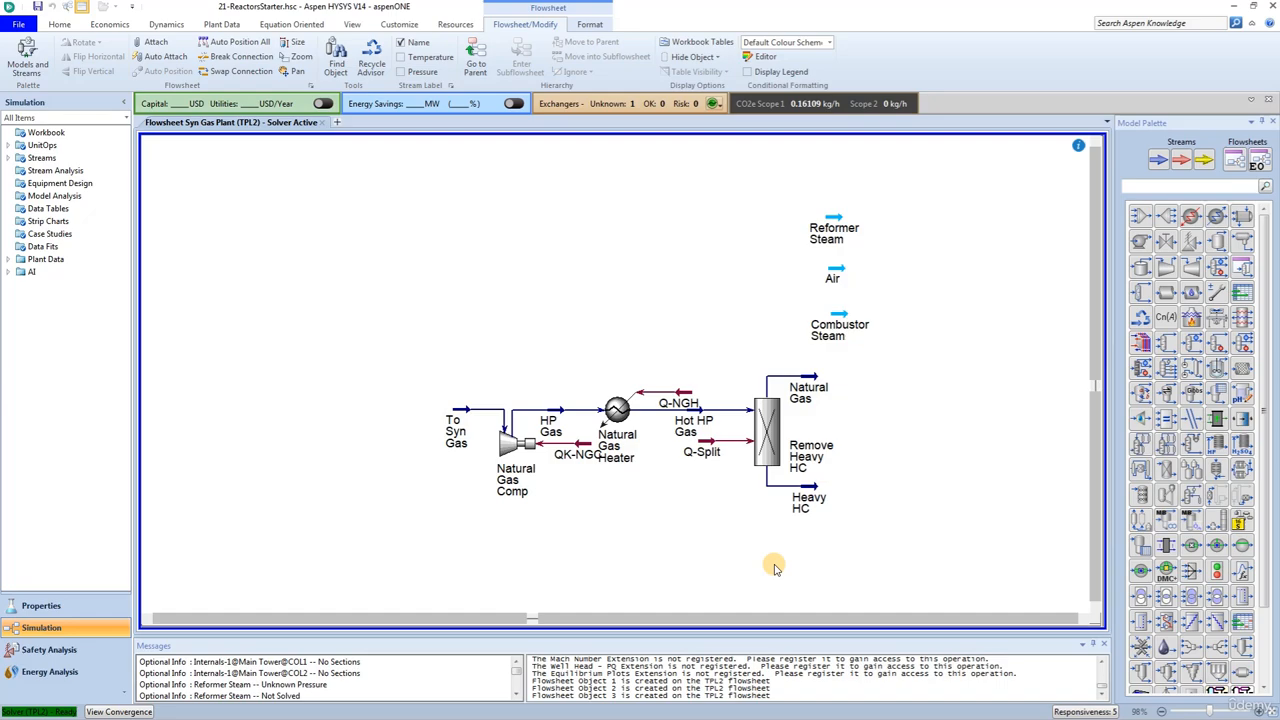
{"action": "left_click", "coordinate": [1170, 187]}
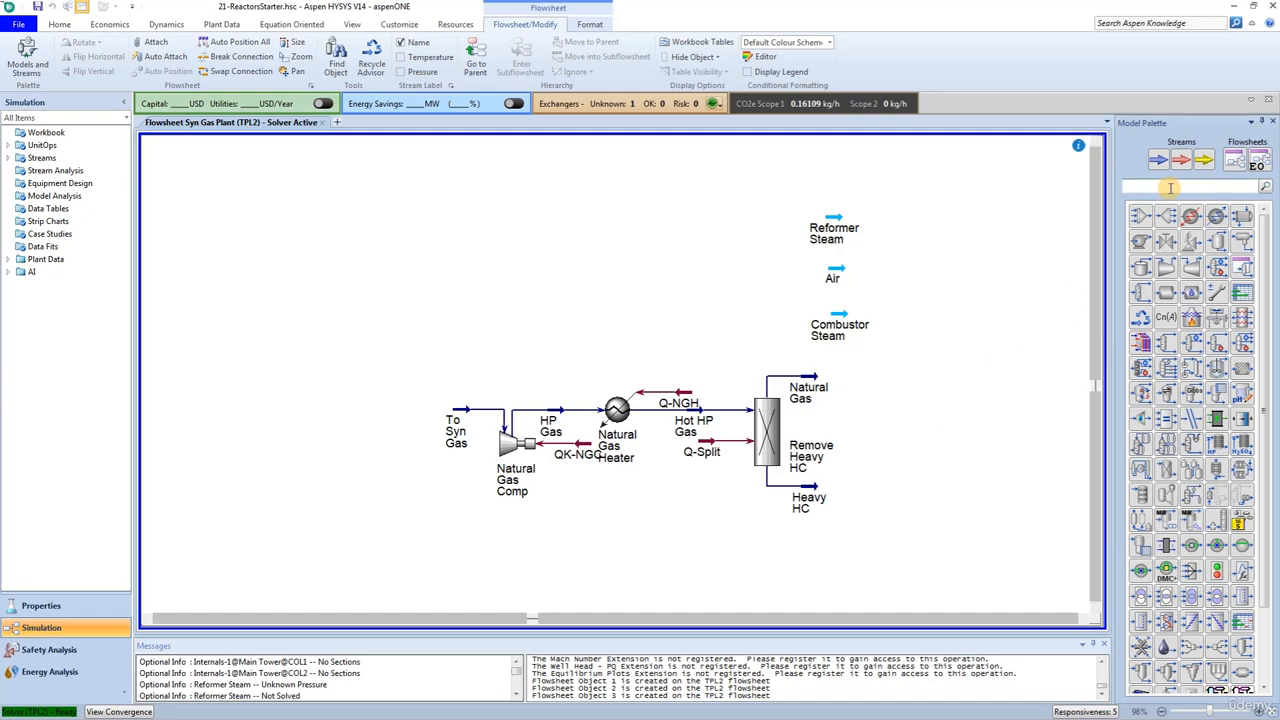
{"action": "type", "text": "conver"}
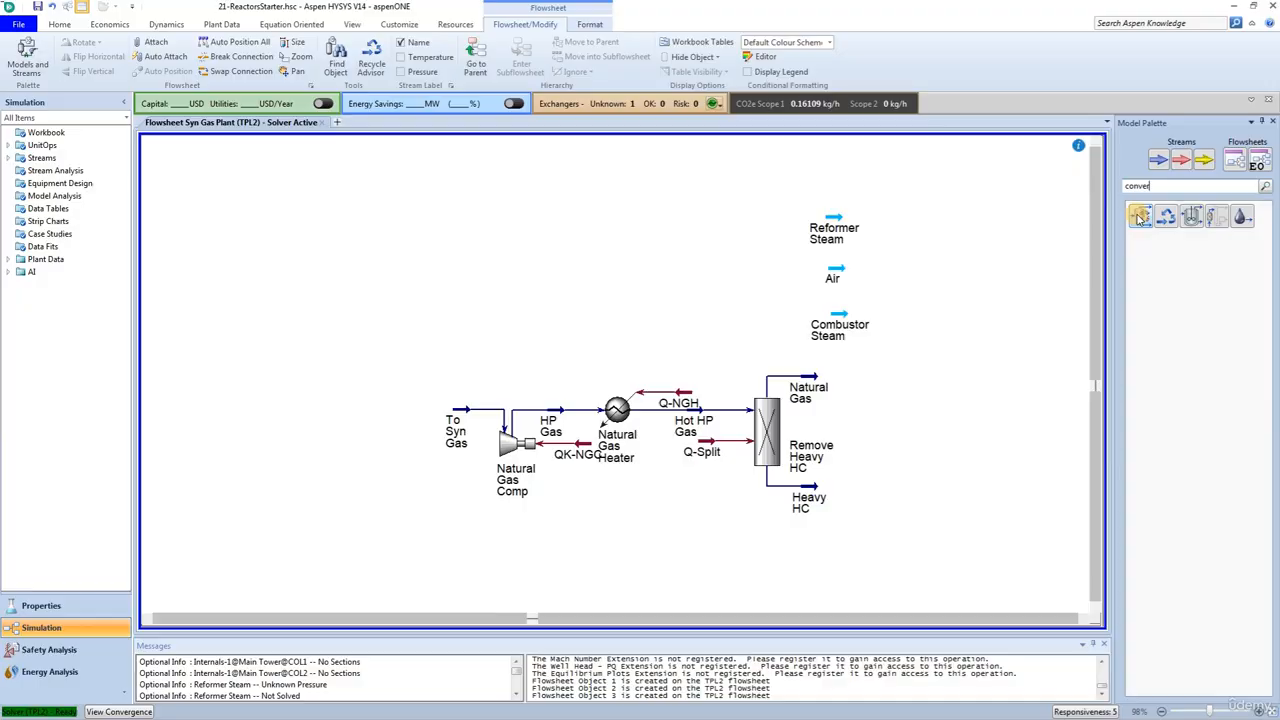
{"action": "left_click_drag", "start_coordinate": [1139, 218], "coordinate": [926, 399]}
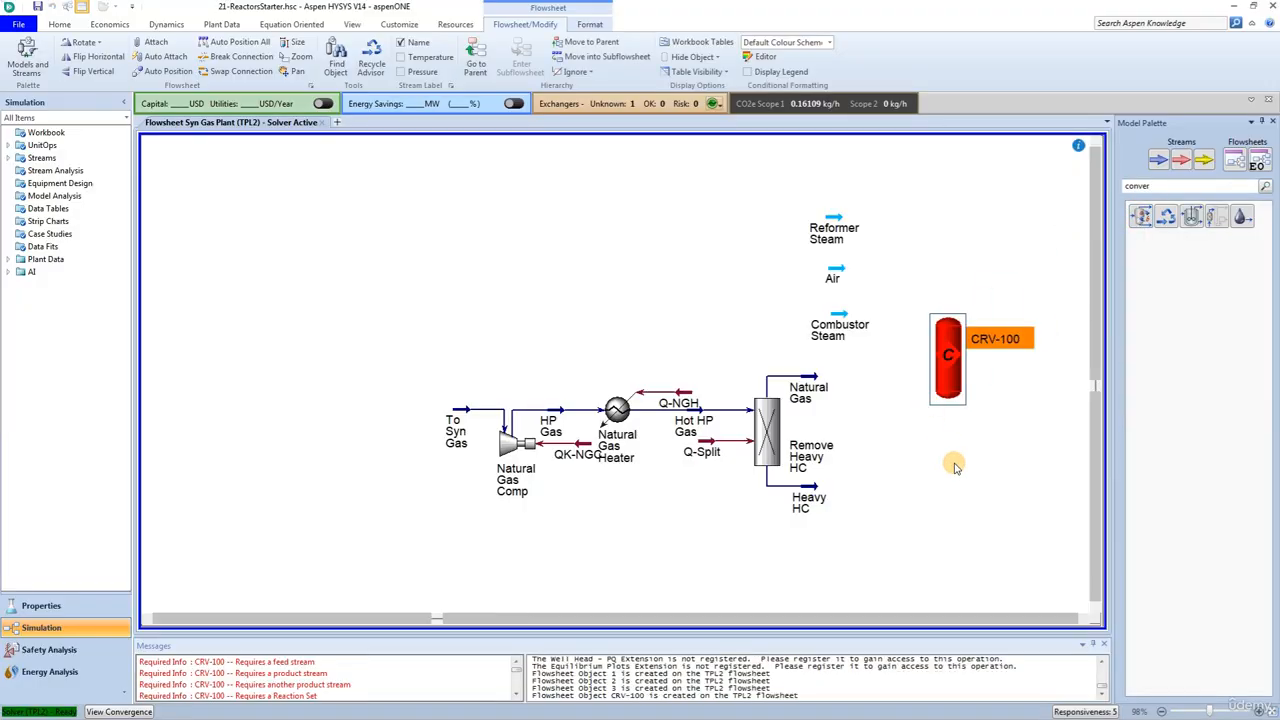
Open the new conversion reactor's properties and name it Reformer
{"action": "double_click", "coordinate": [948, 358]}
{"action": "left_click", "coordinate": [211, 172]}
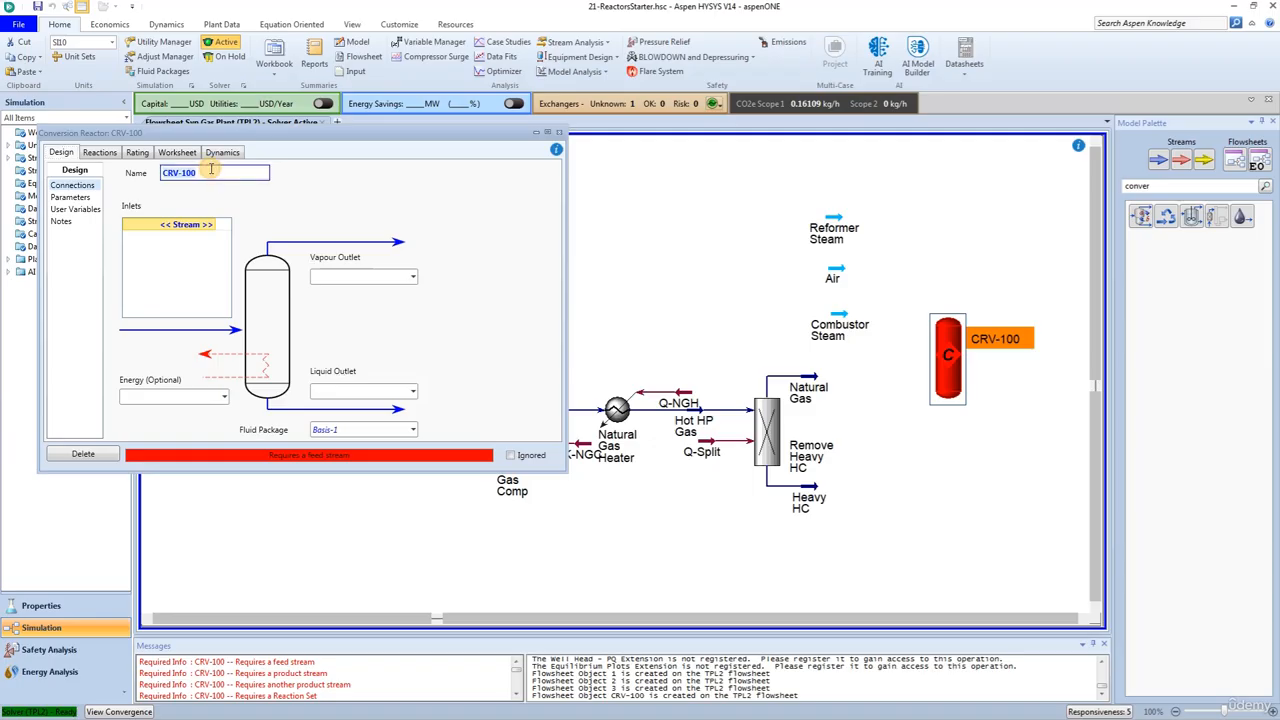
{"action": "type", "text": "Re"}
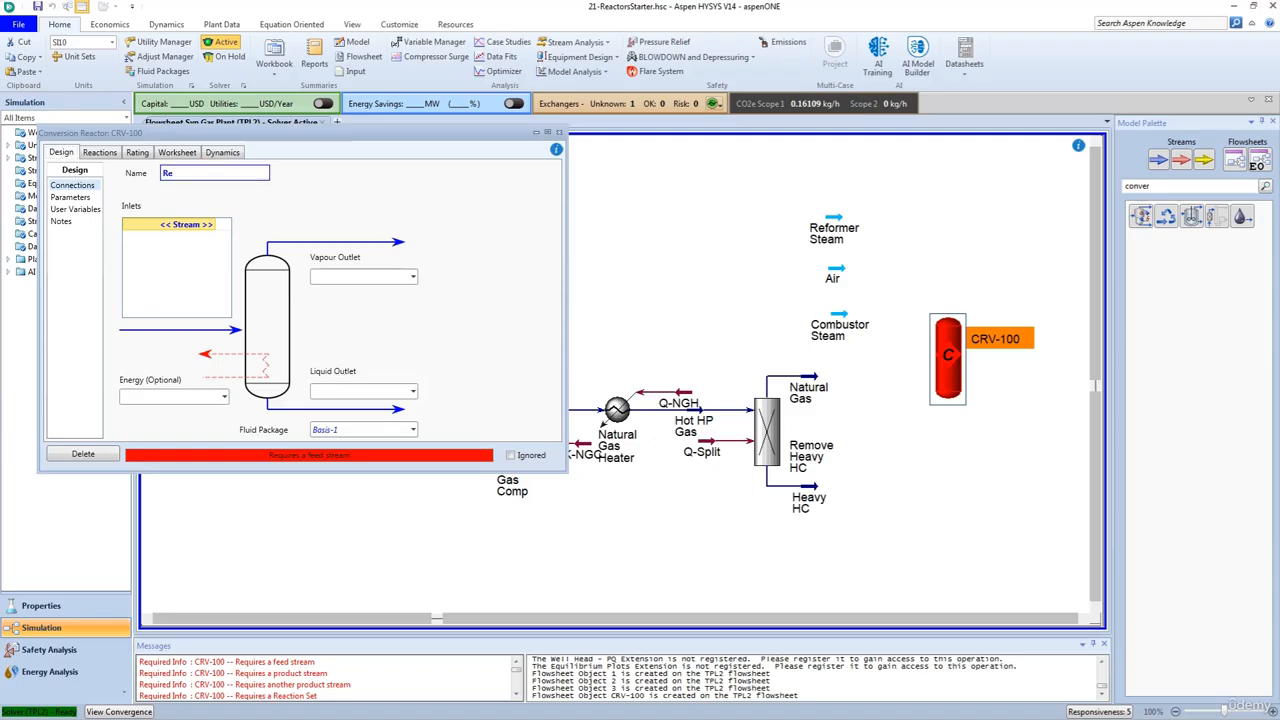
{"action": "type", "text": "former"}
{"action": "key", "text": "Return"}
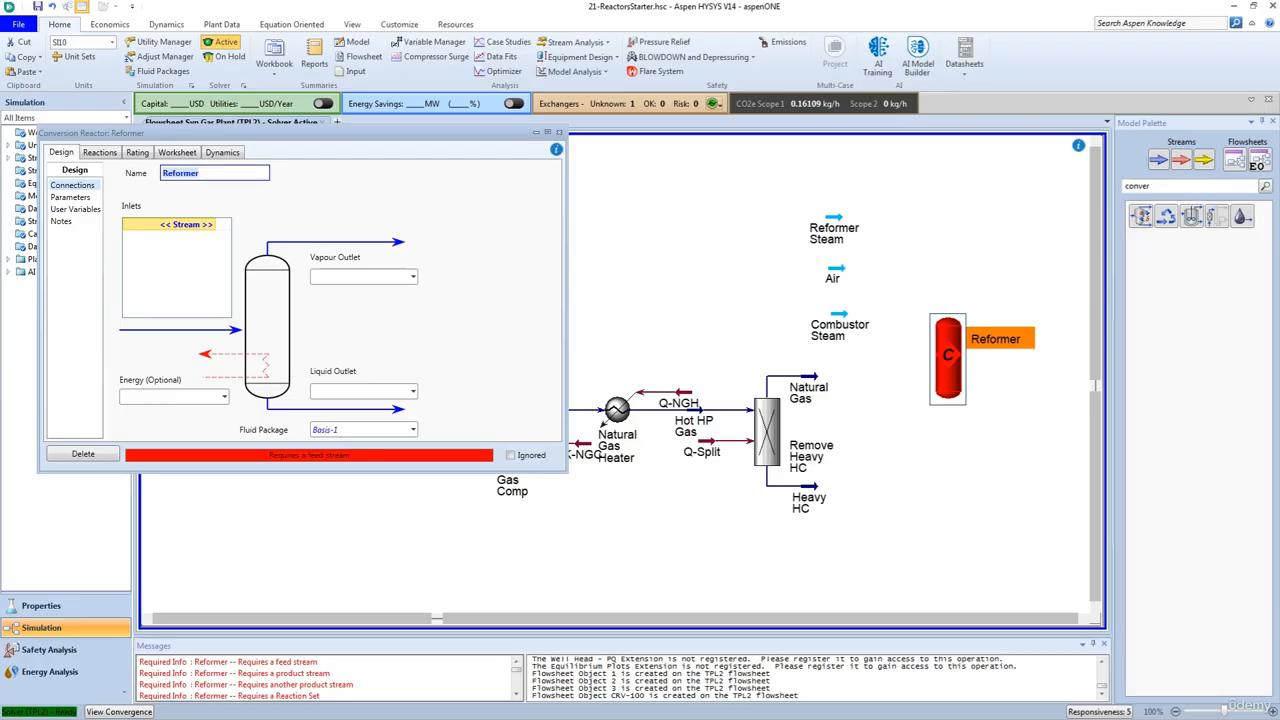
Connect Natural Gas and Reformer Steam as inlet streams of the Reformer
{"action": "left_click", "coordinate": [213, 226]}
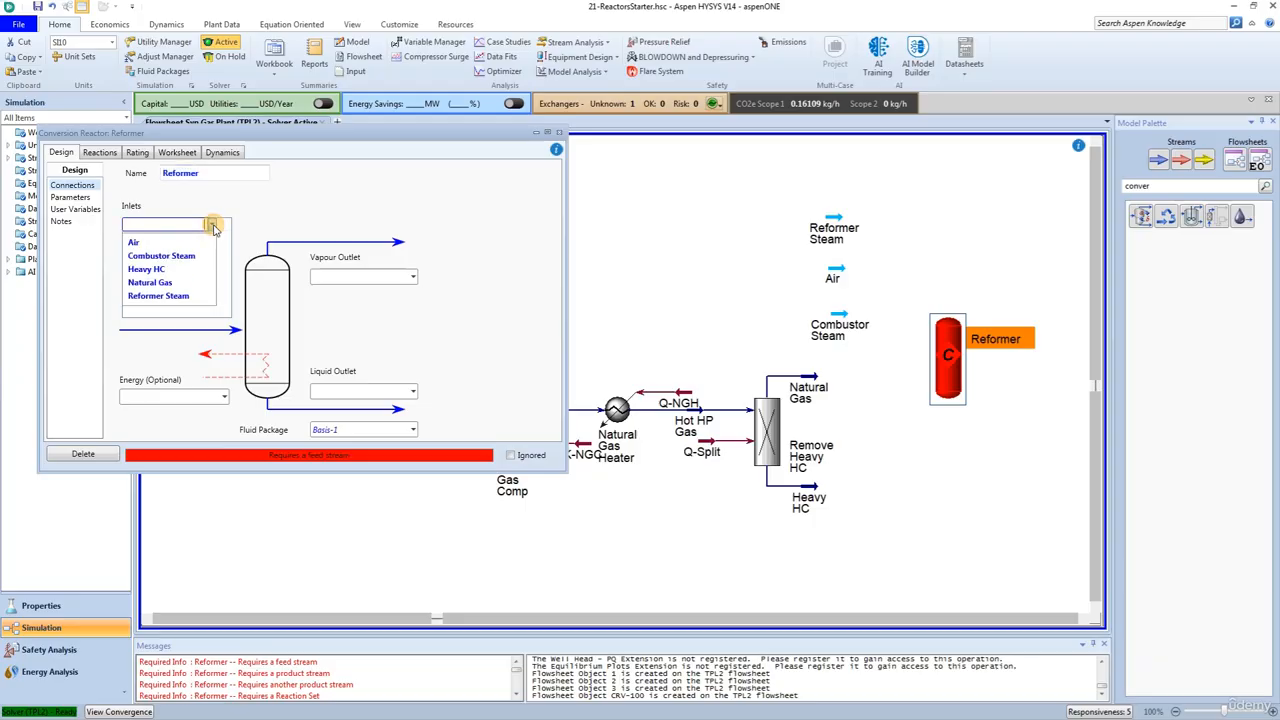
{"action": "left_click", "coordinate": [172, 283]}
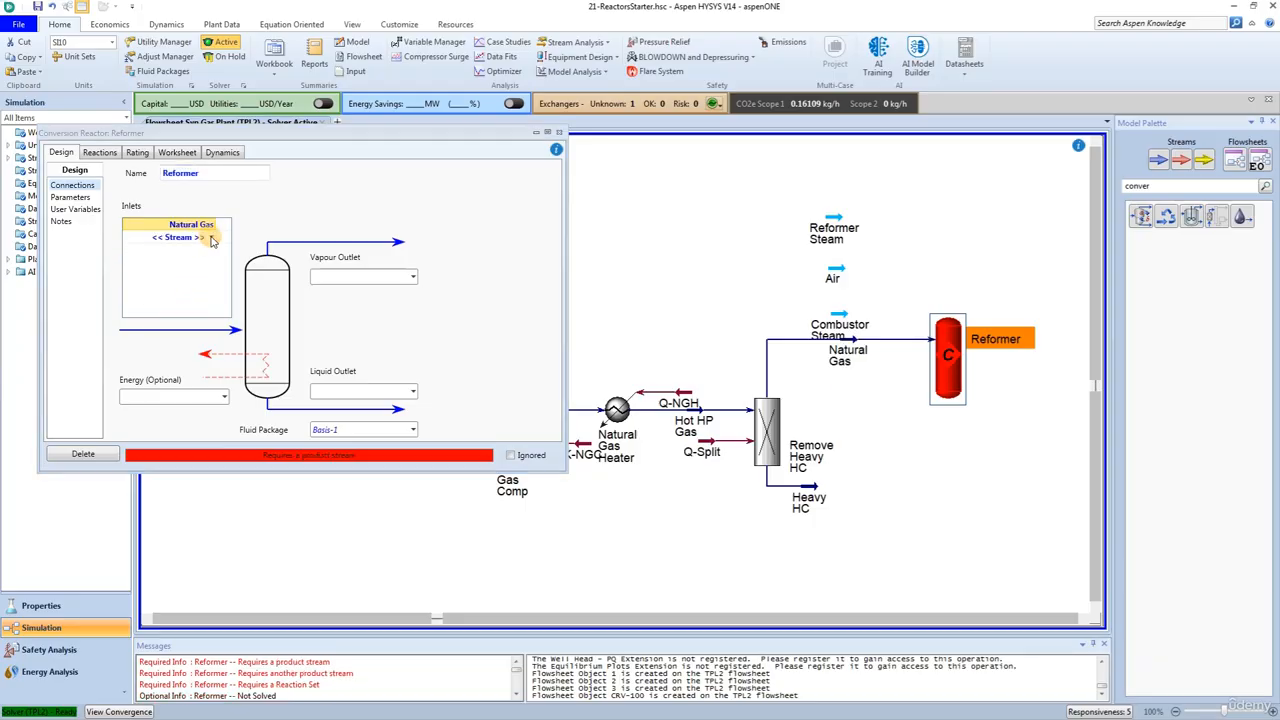
{"action": "left_click", "coordinate": [211, 239]}
{"action": "left_click", "coordinate": [171, 298]}
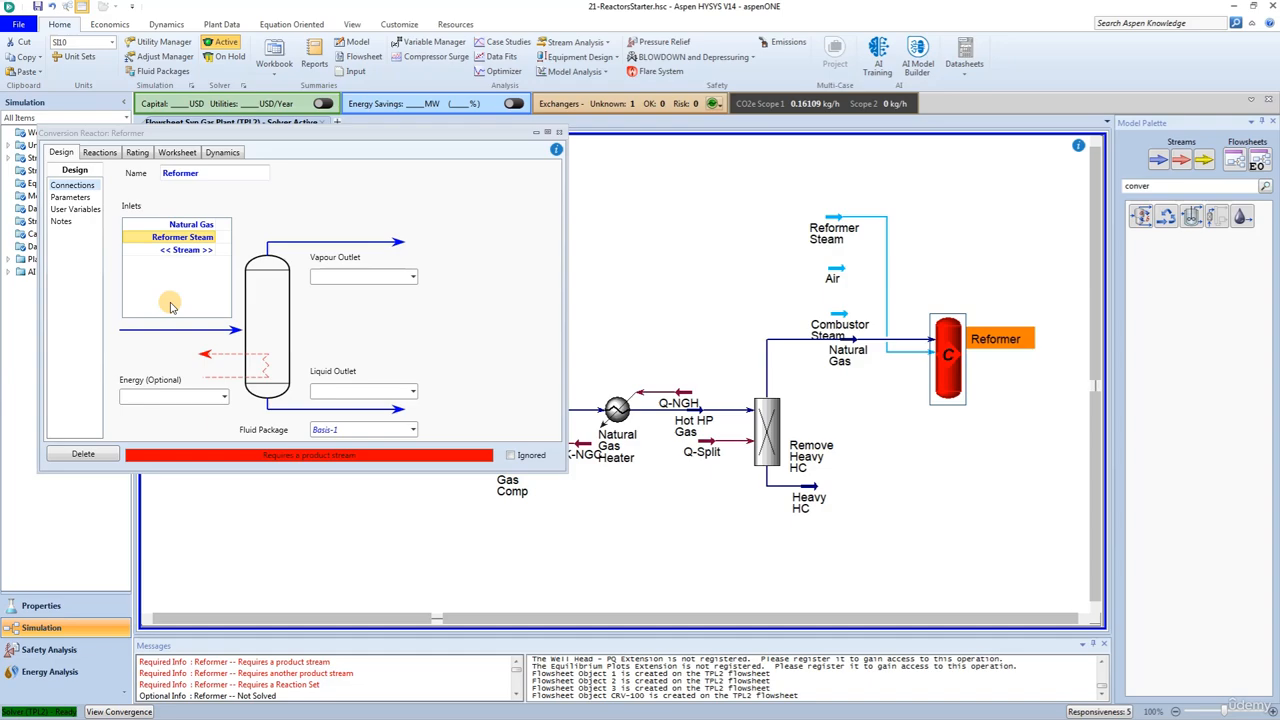
Create the Reformer's vapour outlet Combustor Feed, energy stream Reformer-Q and liquid outlet Reformer LP
{"action": "left_click", "coordinate": [325, 277]}
{"action": "type", "text": "Combustor"}
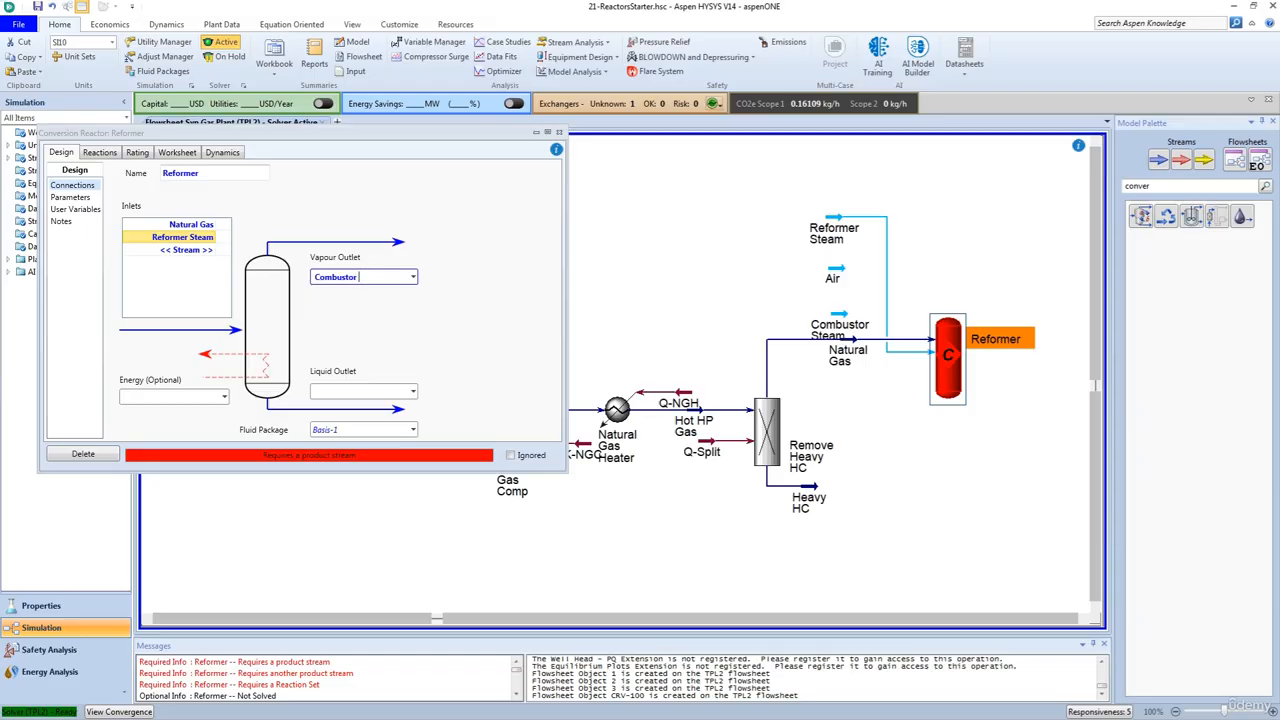
{"action": "type", "text": " Feed"}
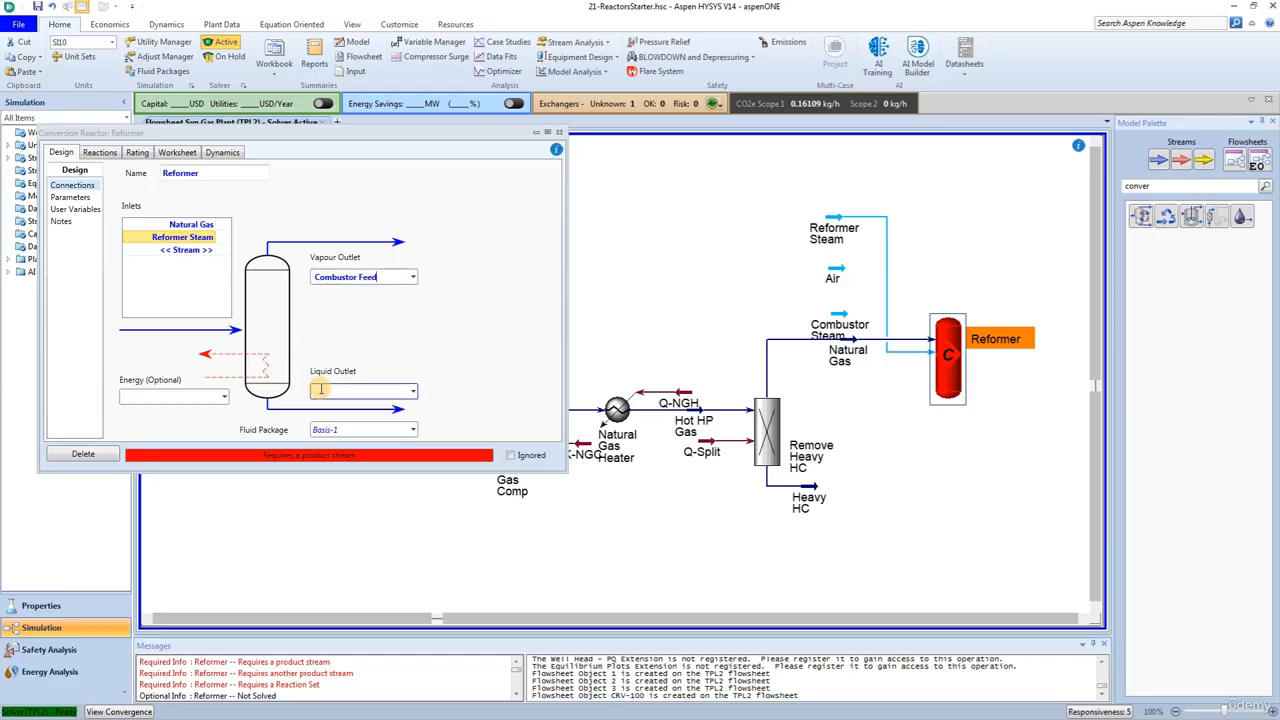
{"action": "left_click", "coordinate": [176, 397]}
{"action": "type", "text": "R"}
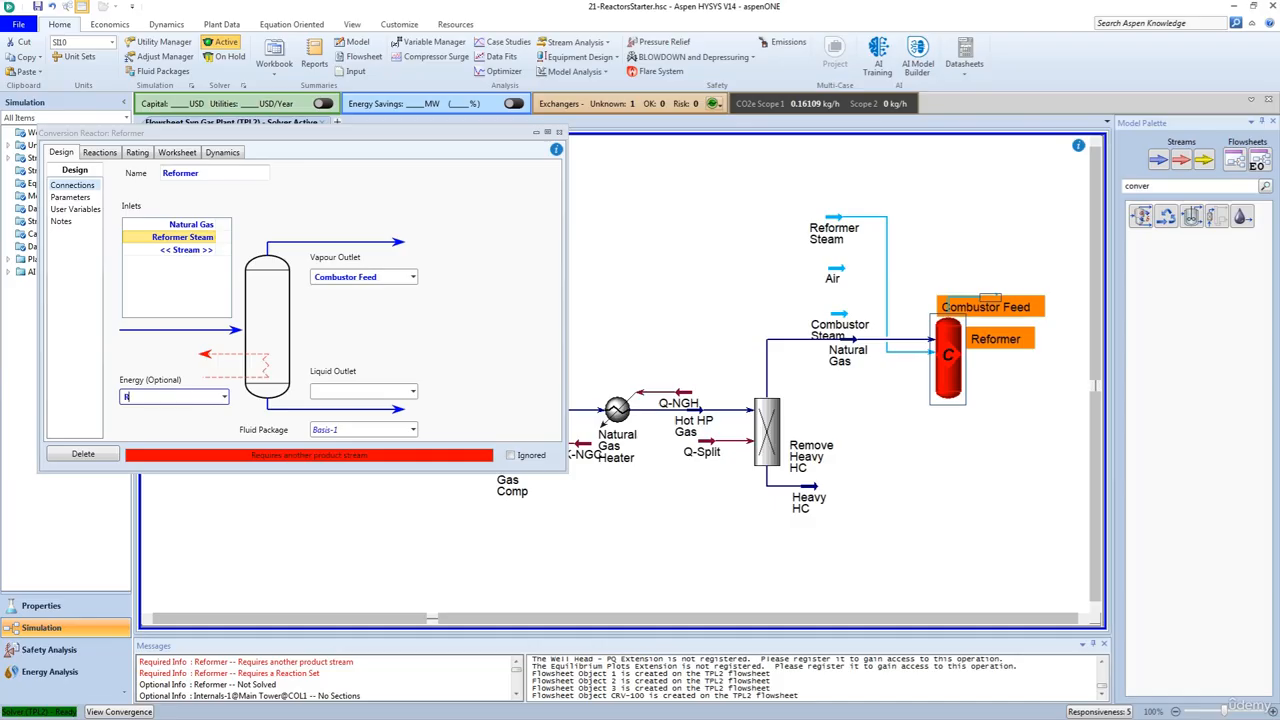
{"action": "type", "text": "eformer-Q"}
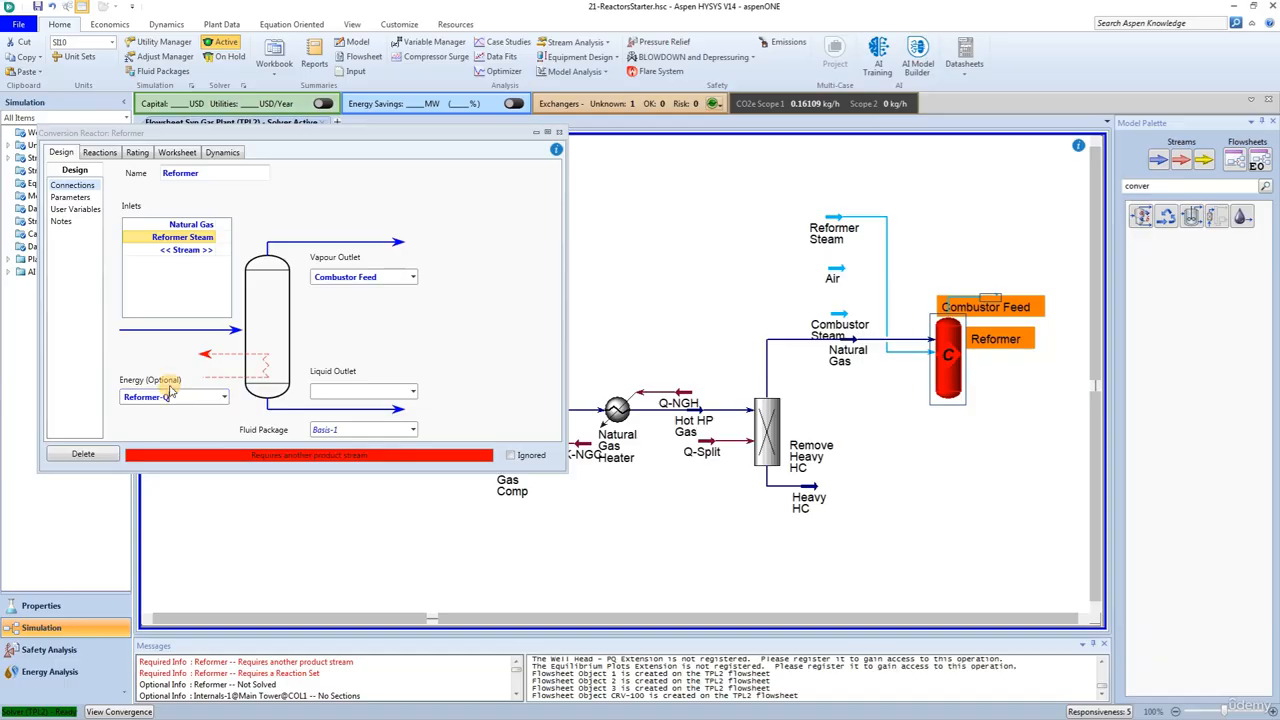
{"action": "left_click", "coordinate": [323, 389]}
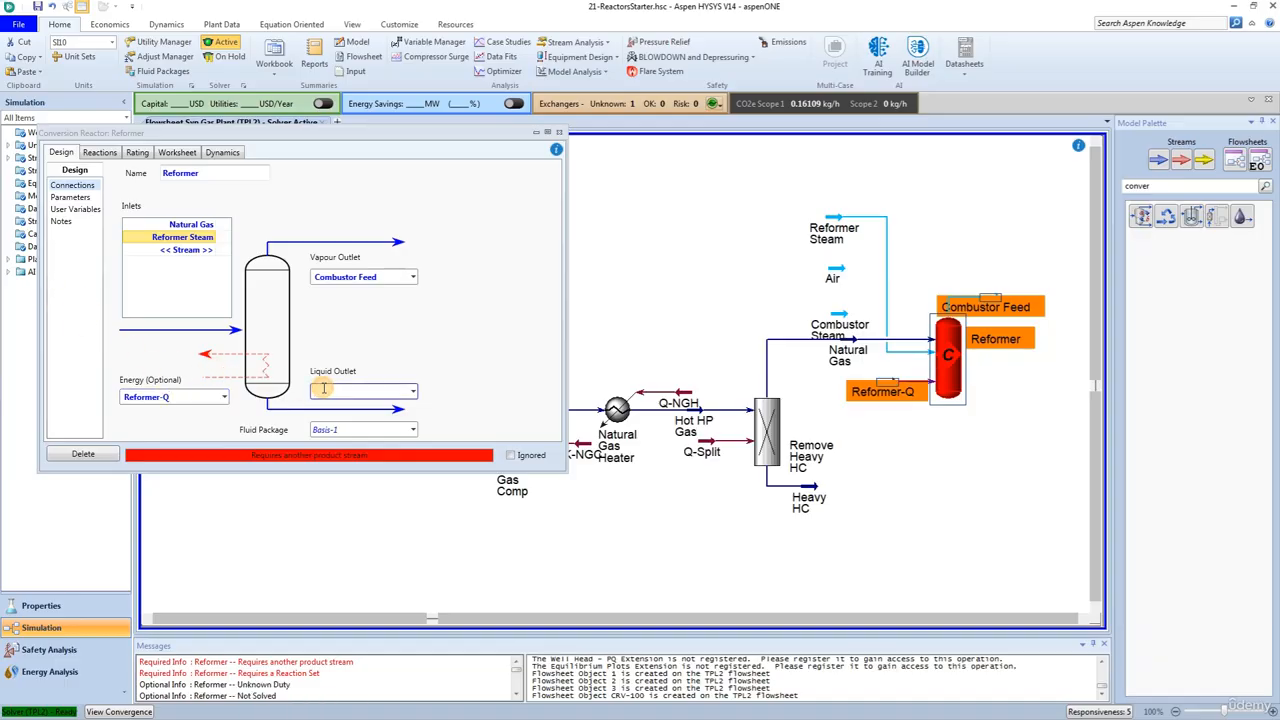
{"action": "type", "text": "Reformer LP"}
{"action": "key", "text": "Return"}
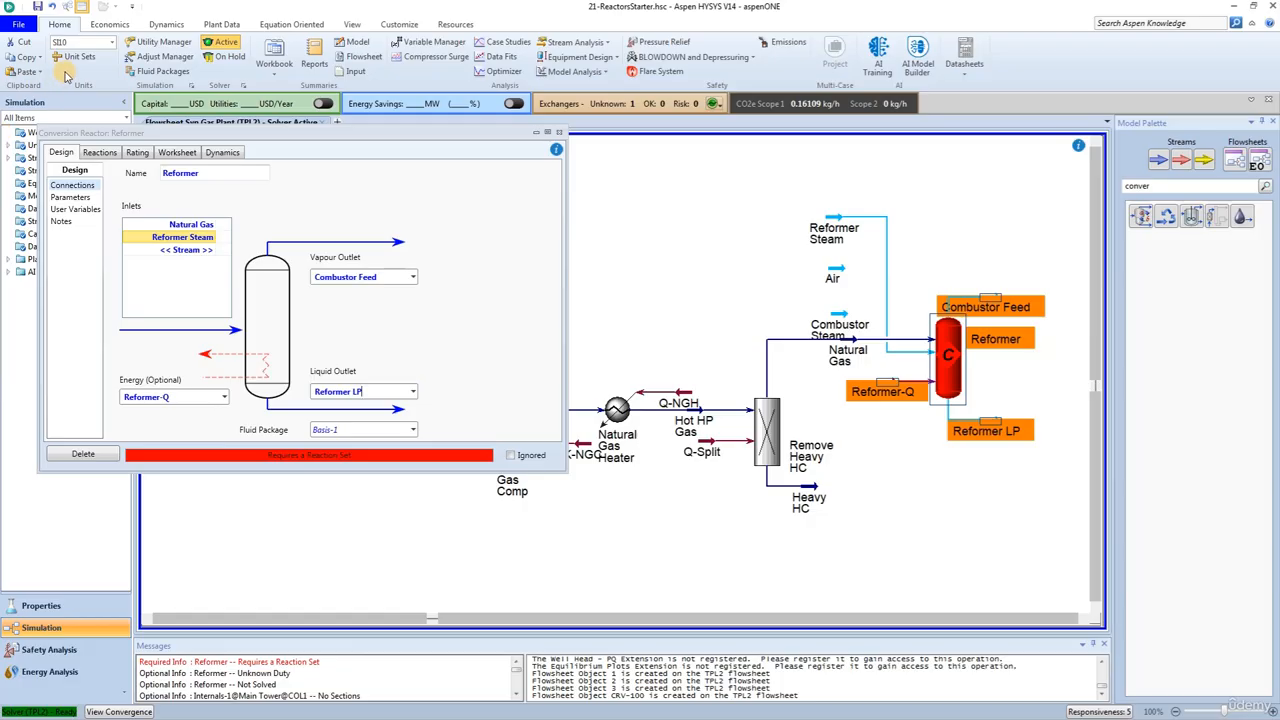
Assign the Reformer Rxn Set as the reaction set of the Reformer
{"action": "left_click", "coordinate": [100, 152]}
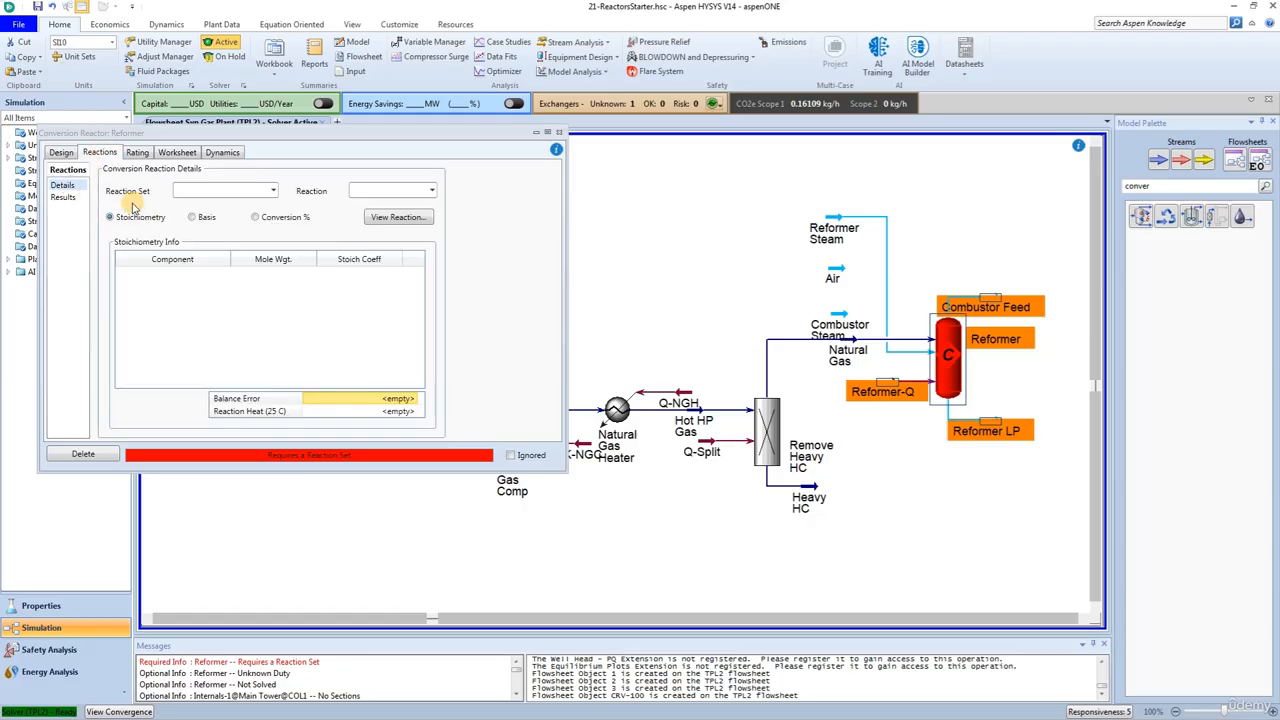
{"action": "left_click", "coordinate": [274, 191]}
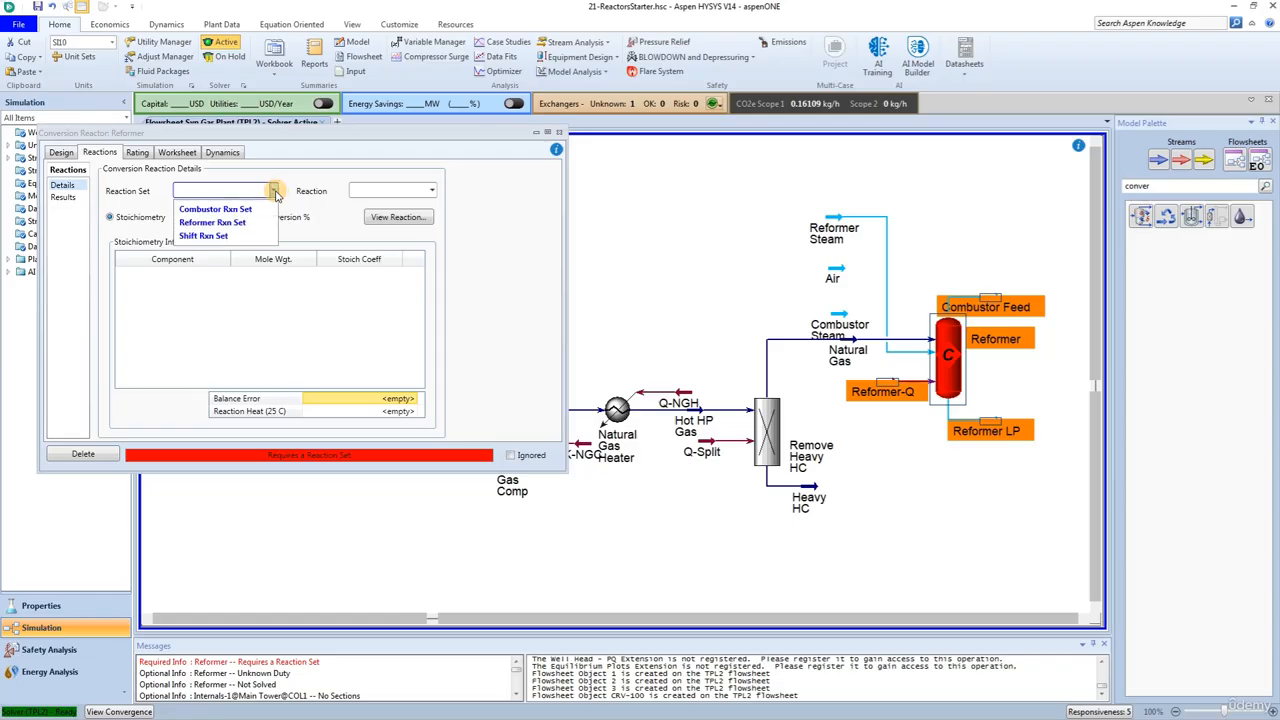
{"action": "left_click", "coordinate": [212, 222]}
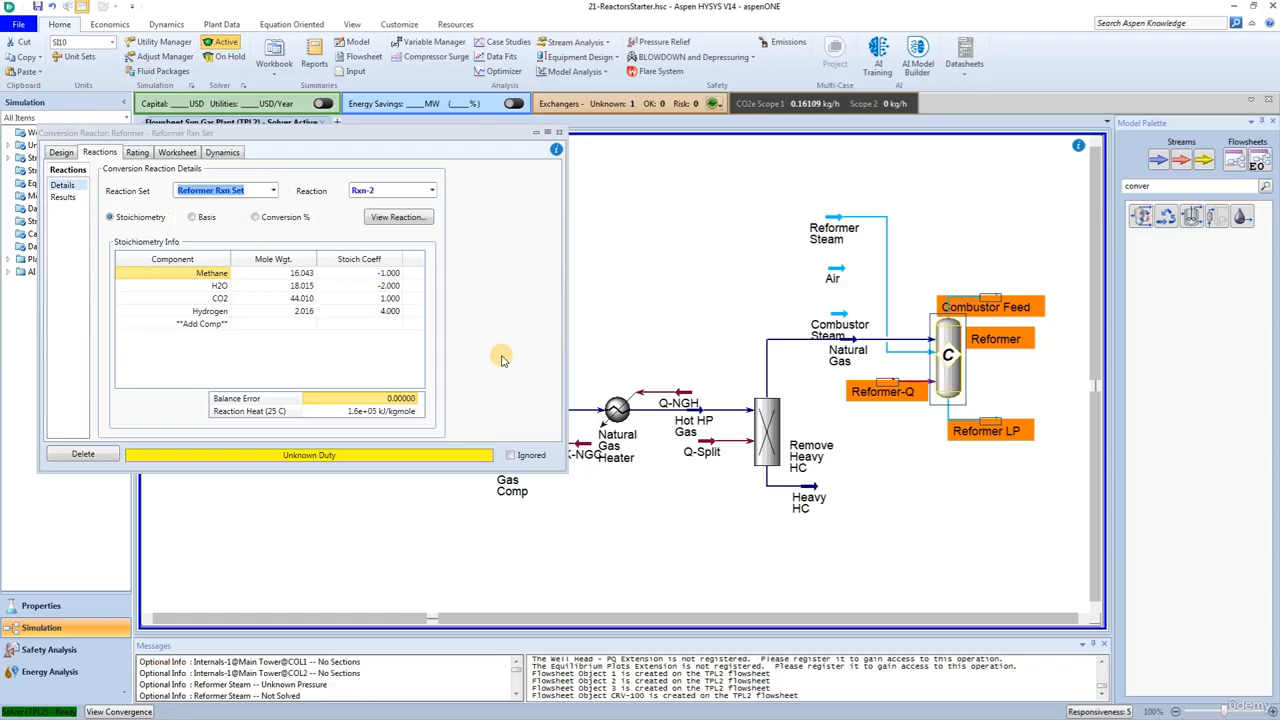
Set the Reformer's conversion coefficient C0 to 30 % for Rxn-2 and 40 % for Rxn-1
{"action": "left_click", "coordinate": [257, 217]}
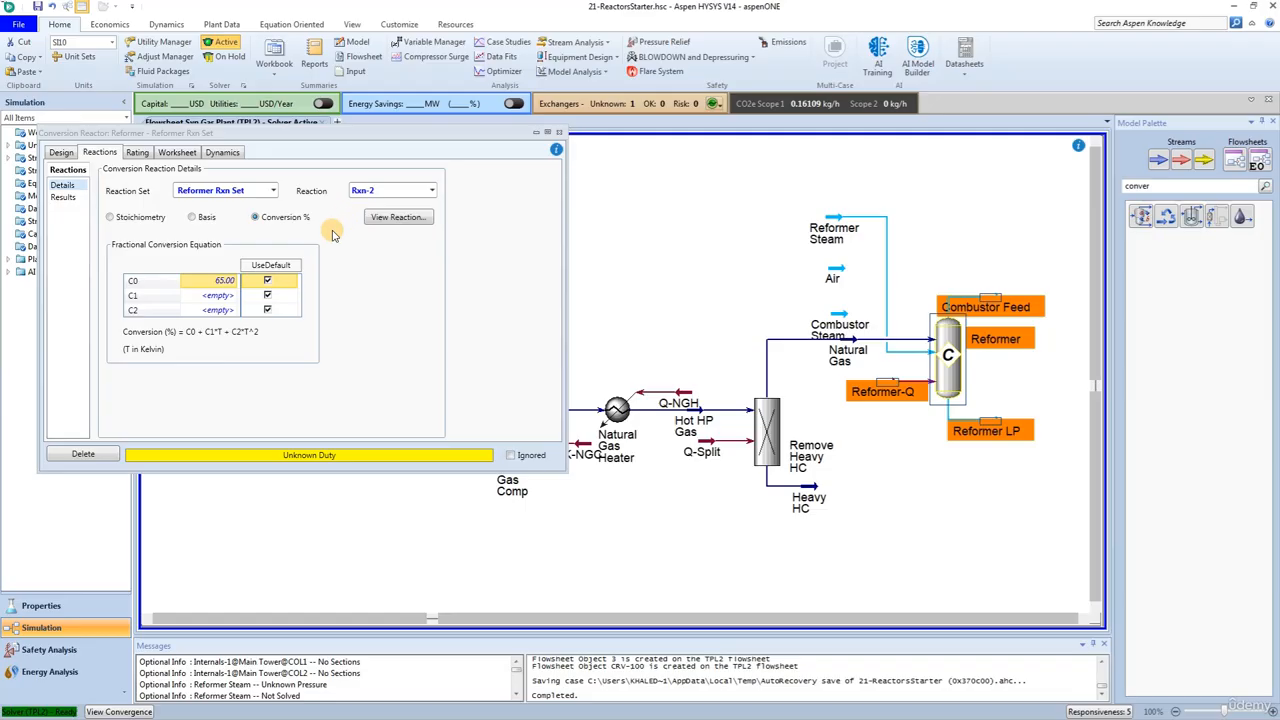
{"action": "type", "text": "30"}
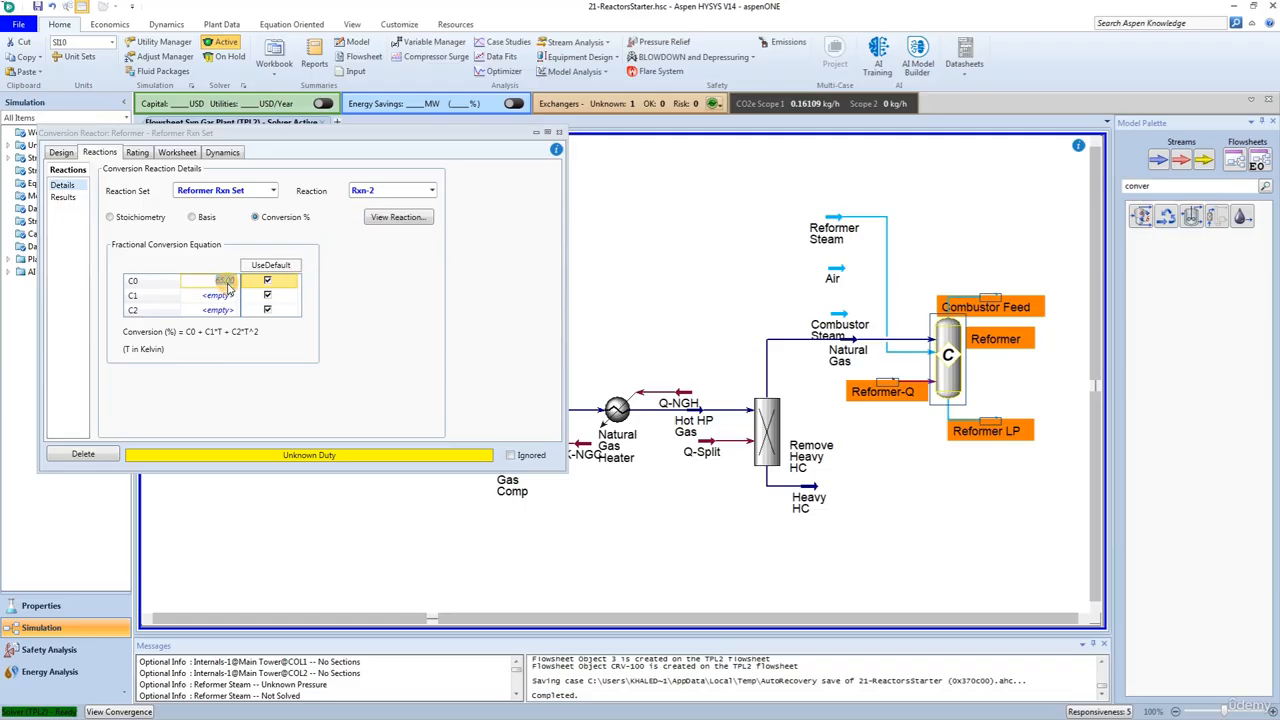
{"action": "key", "text": "Return"}
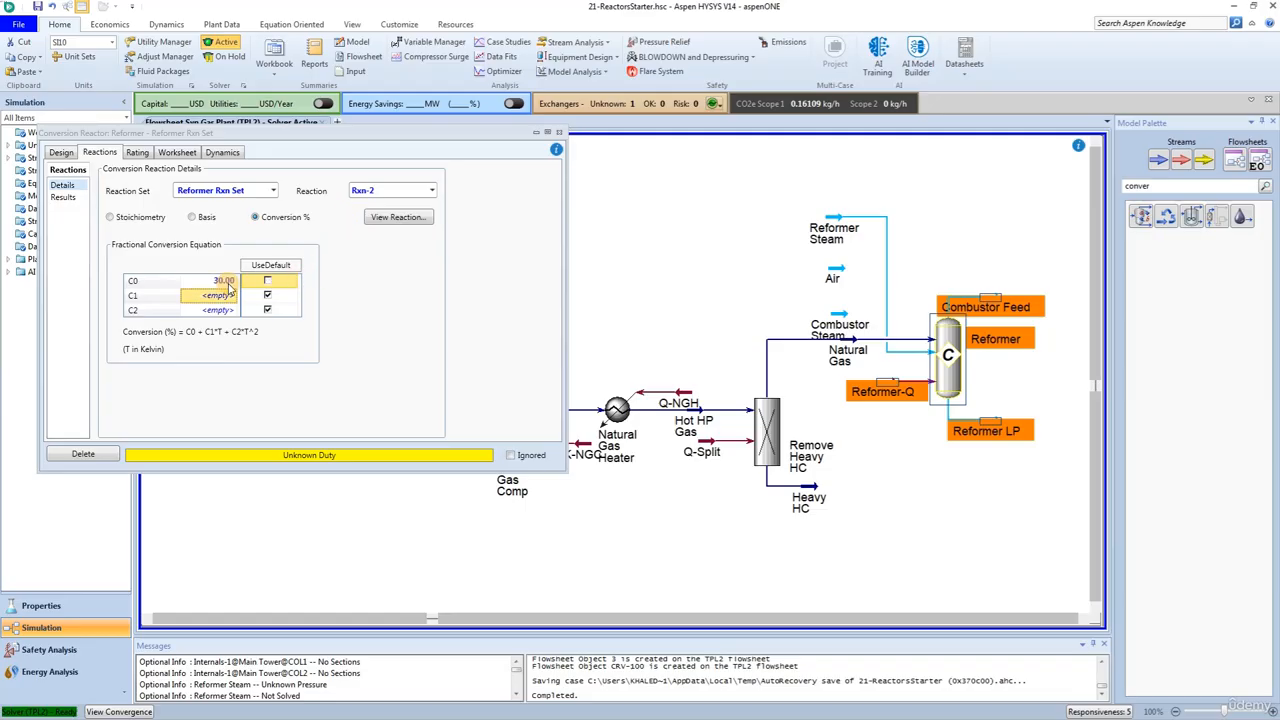
{"action": "left_click", "coordinate": [432, 191]}
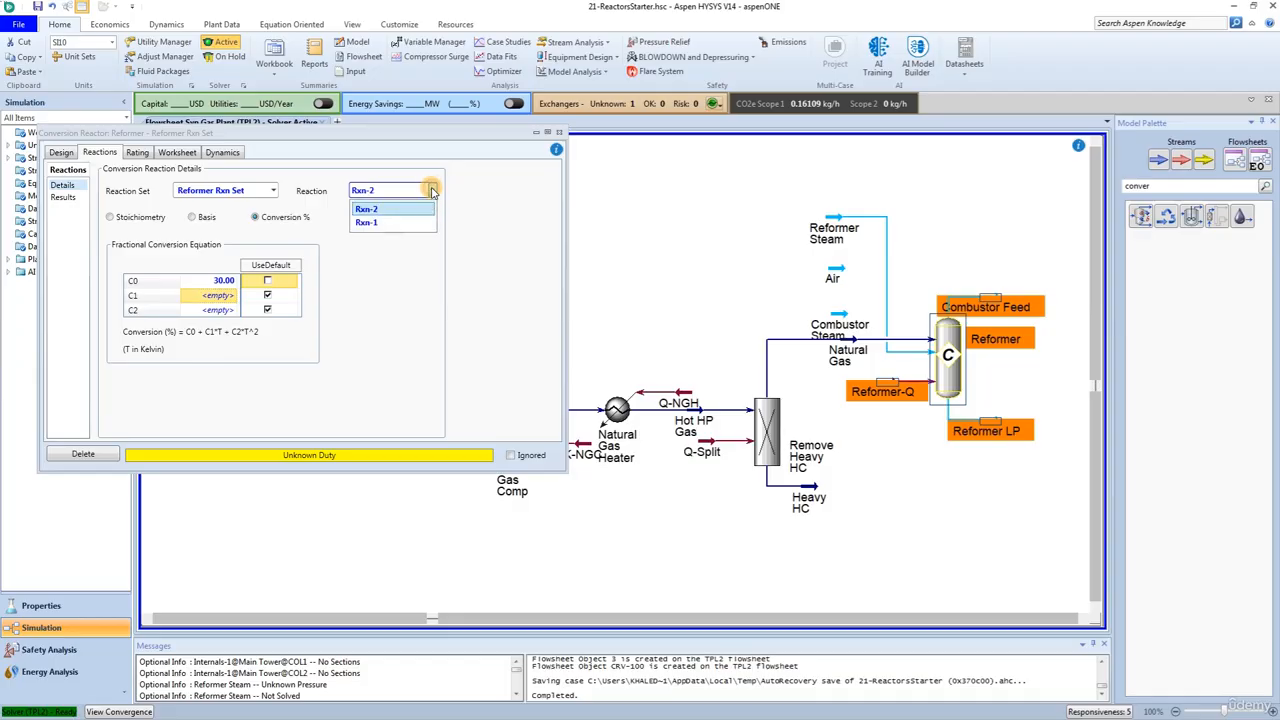
{"action": "left_click", "coordinate": [368, 221]}
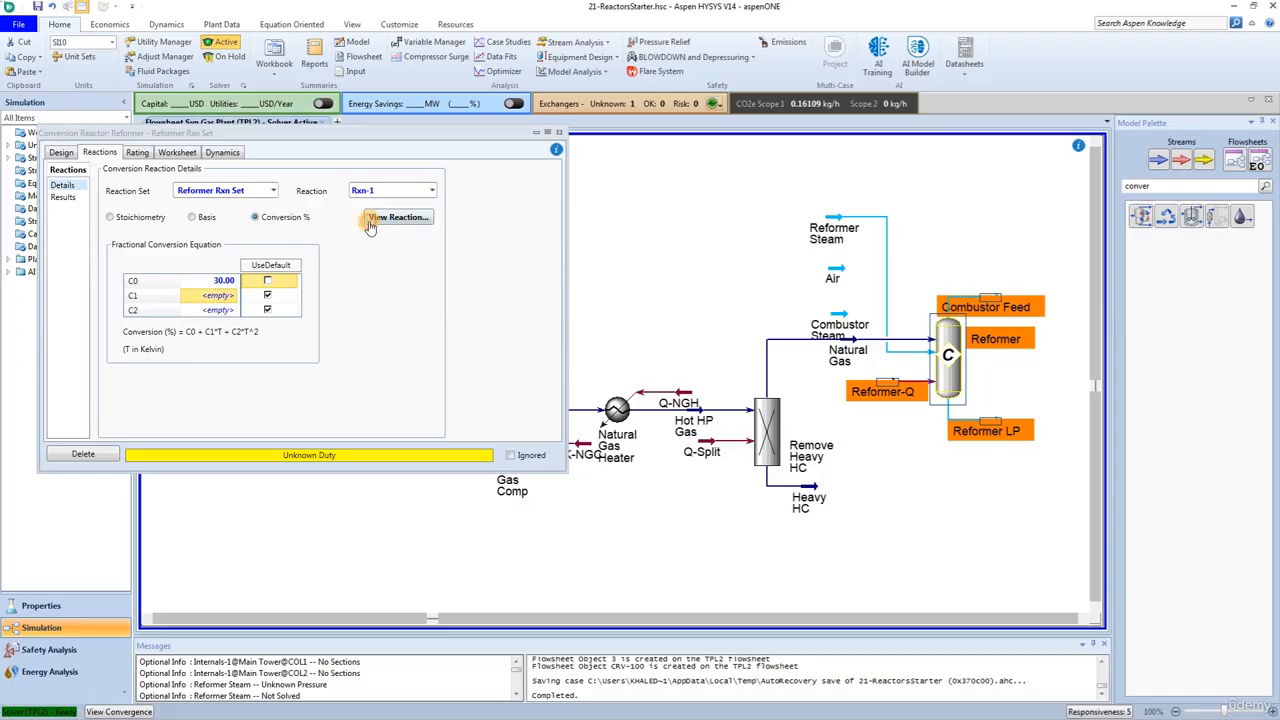
{"action": "type", "text": "40"}
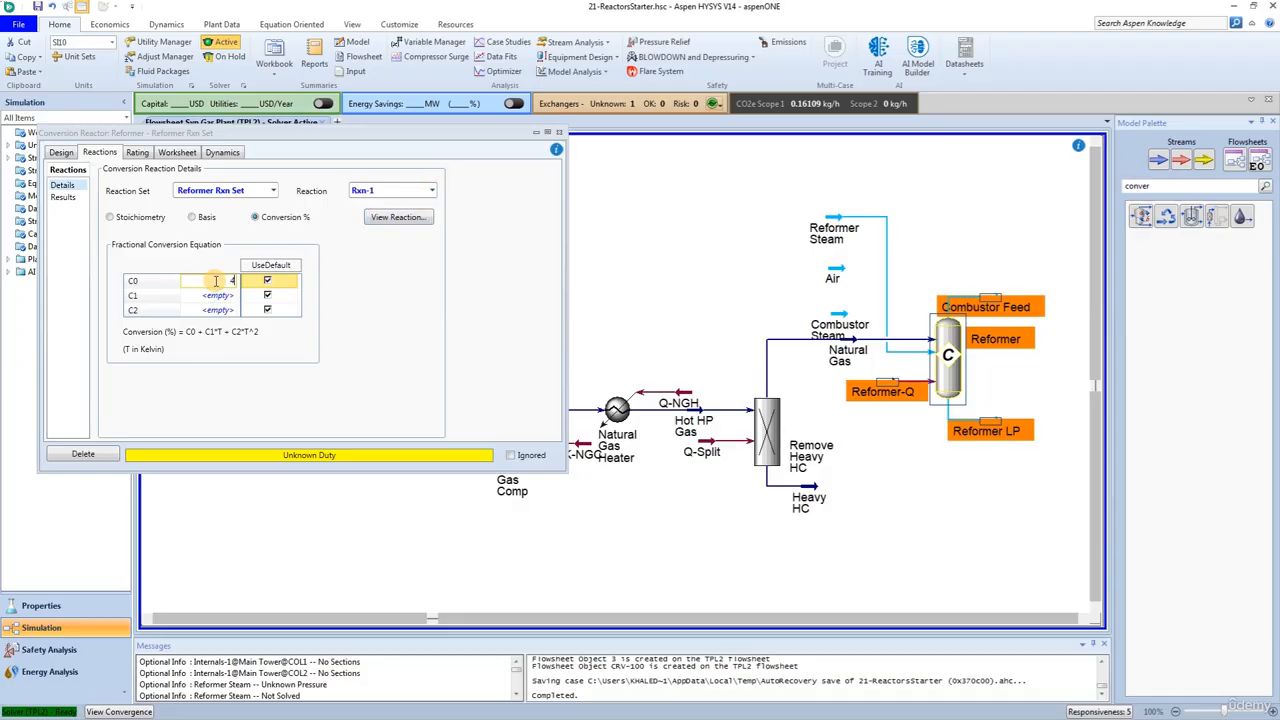
{"action": "key", "text": "Return"}
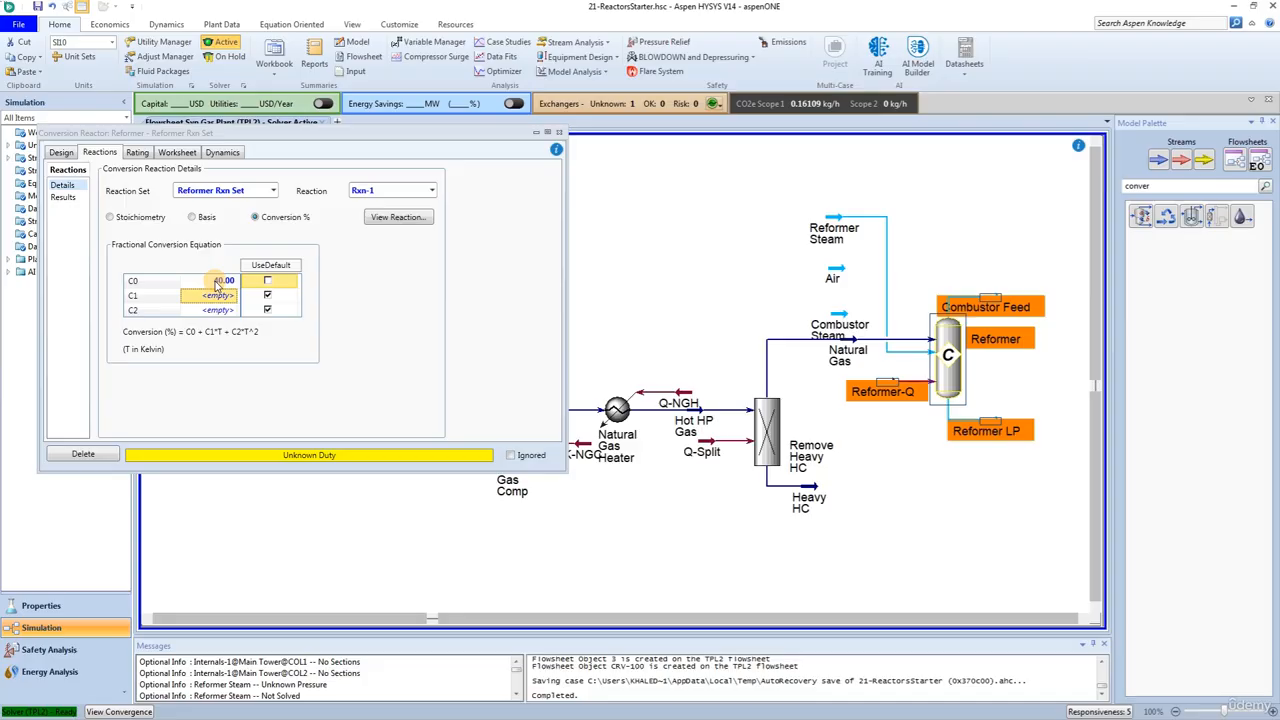
Set the Combustor Feed temperature to 930 °C in the Reformer's worksheet
{"action": "left_click", "coordinate": [180, 154]}
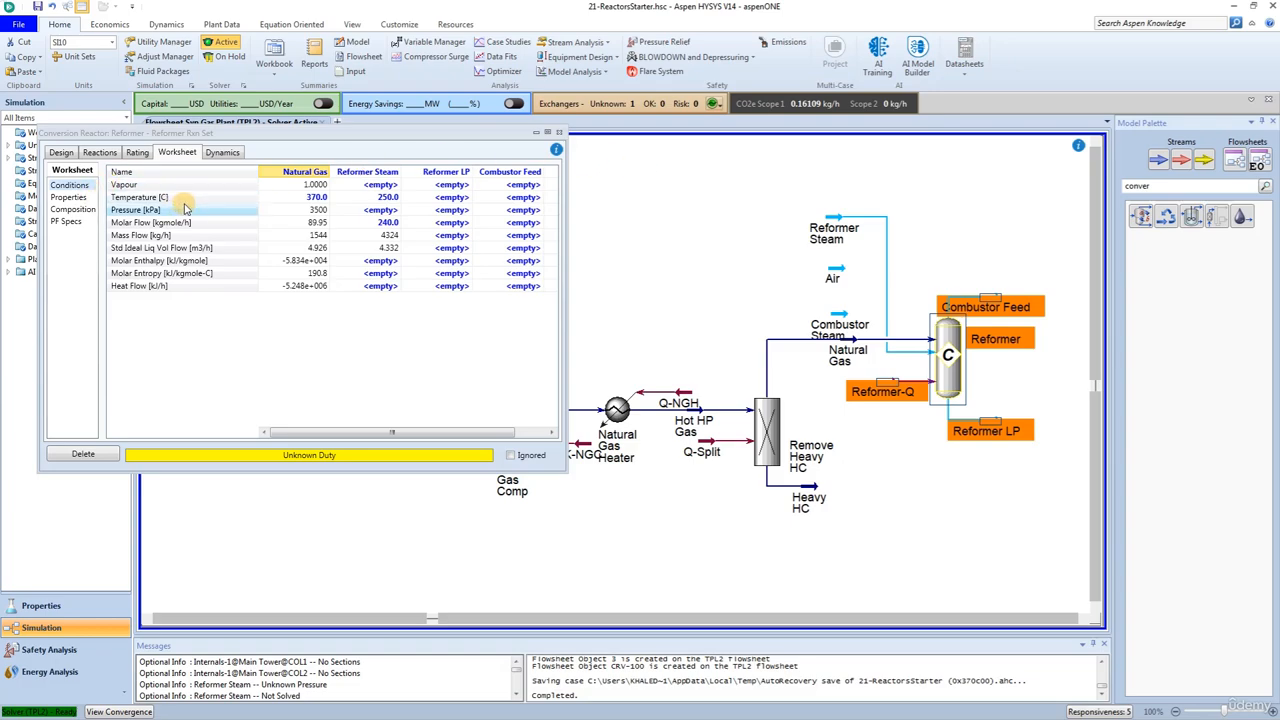
{"action": "left_click", "coordinate": [510, 198]}
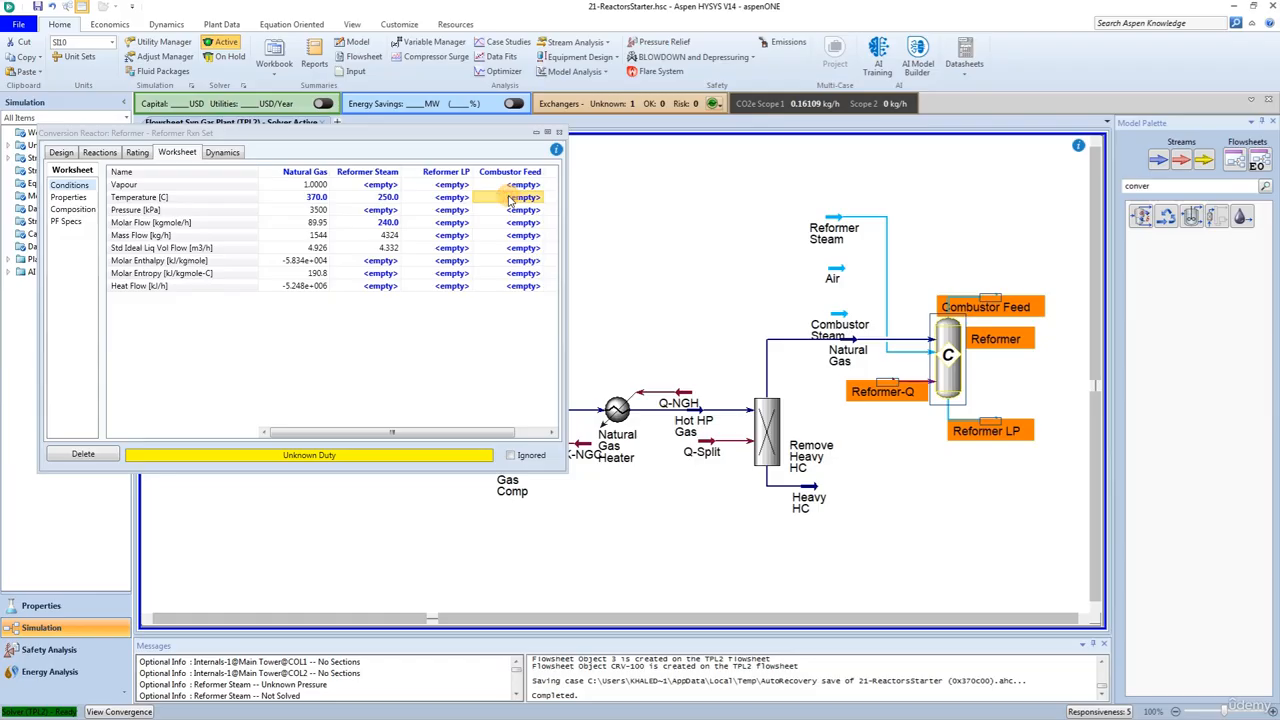
{"action": "type", "text": "930"}
{"action": "key", "text": "Return"}
{"action": "mouse_move", "coordinate": [510, 199]}
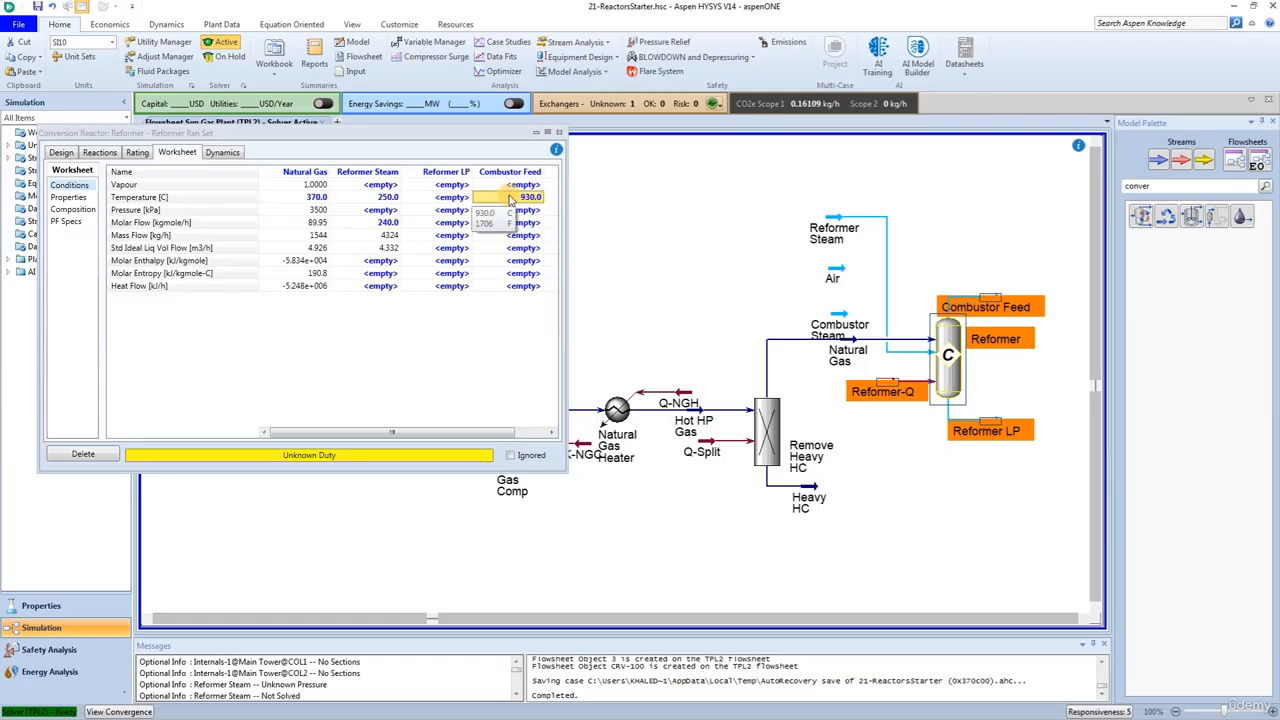
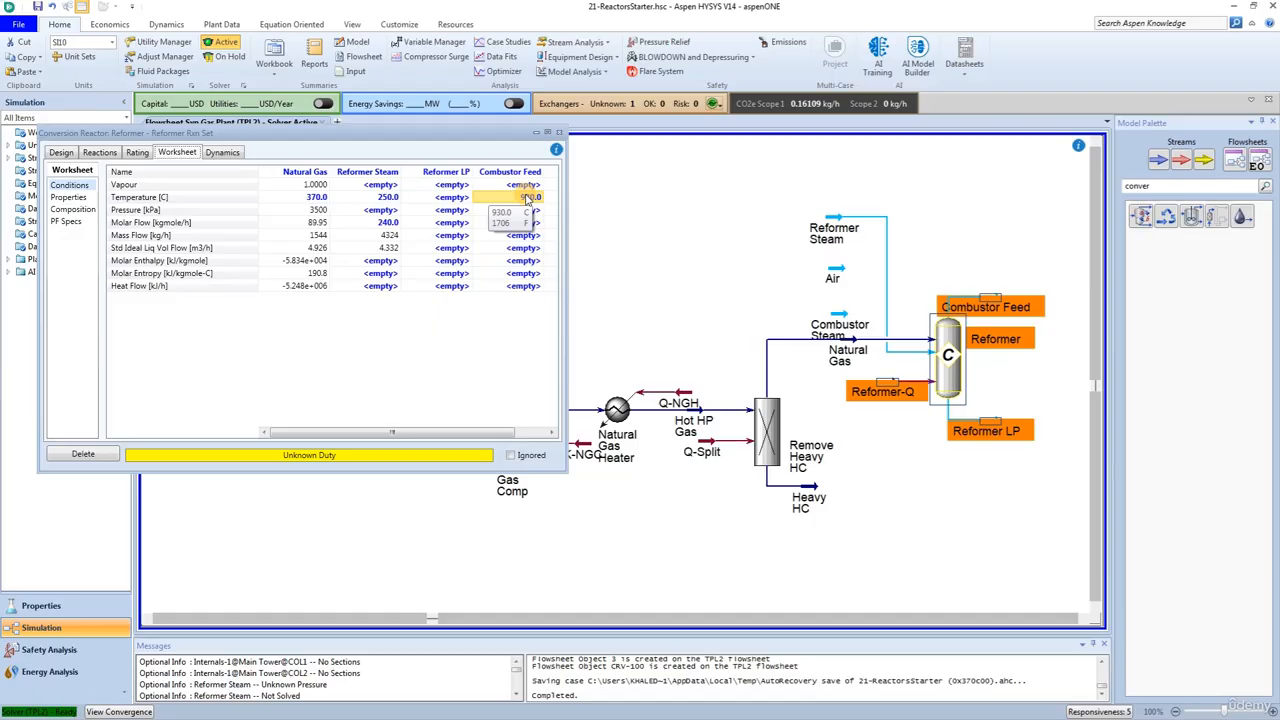
Close the Reformer's properties and move the Reformer Steam stream down beside the reactor's inlet on the flowsheet
{"action": "left_click", "coordinate": [559, 132]}
{"action": "left_click_drag", "start_coordinate": [826, 225], "coordinate": [847, 361]}
{"action": "left_click", "coordinate": [910, 518]}
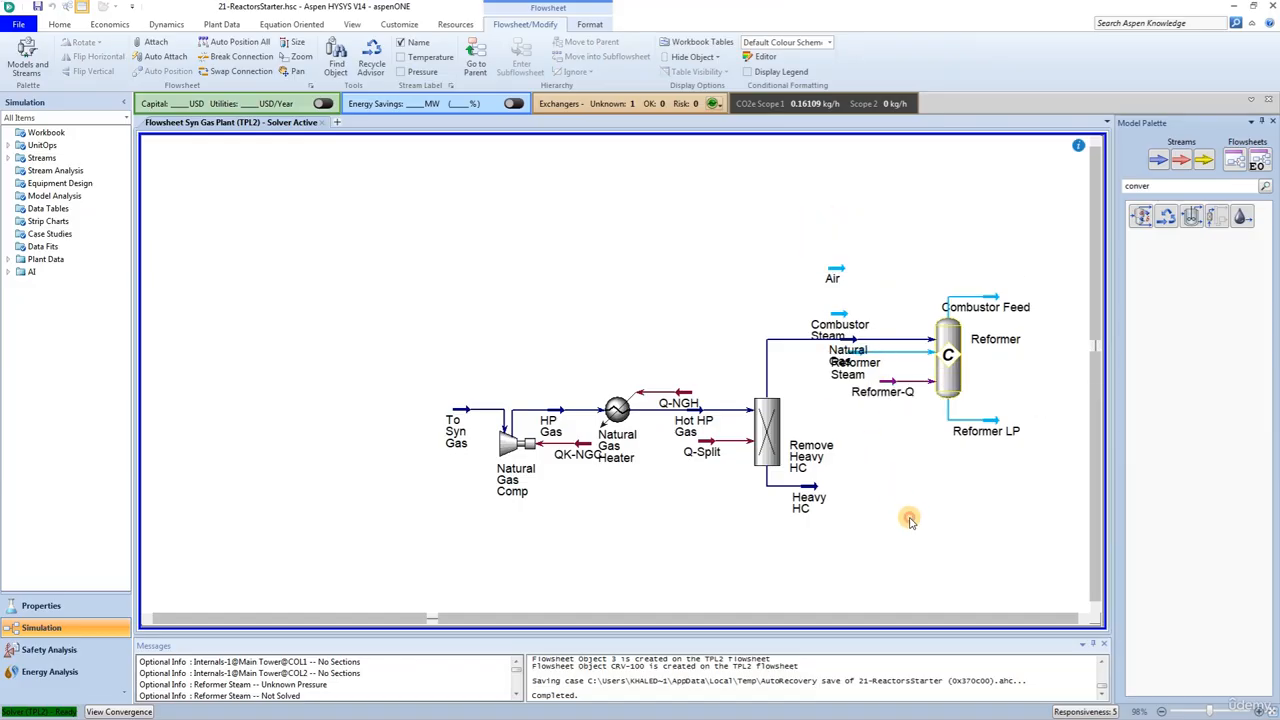
Add another conversion reactor on the flowsheet downstream of the Reformer and open its properties
{"action": "left_click", "coordinate": [1082, 621]}
{"action": "left_click", "coordinate": [1082, 621]}
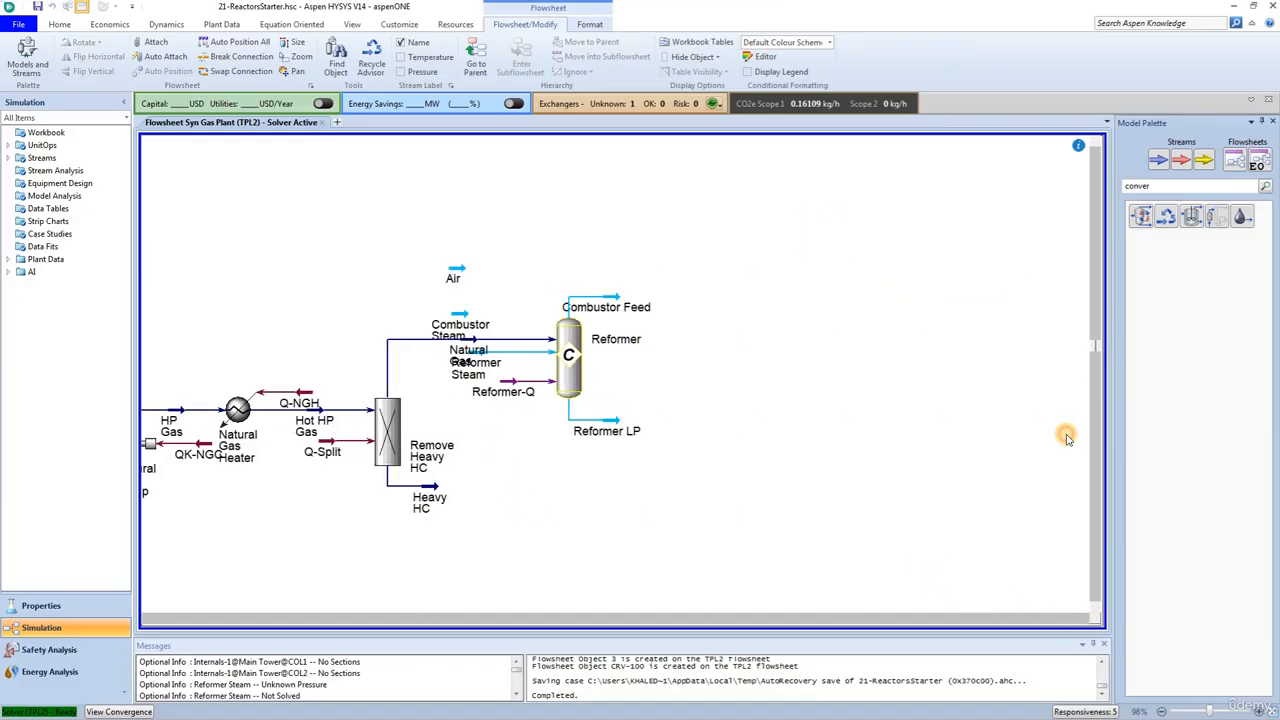
{"action": "left_click_drag", "start_coordinate": [1141, 216], "coordinate": [724, 337]}
{"action": "double_click", "coordinate": [752, 325]}
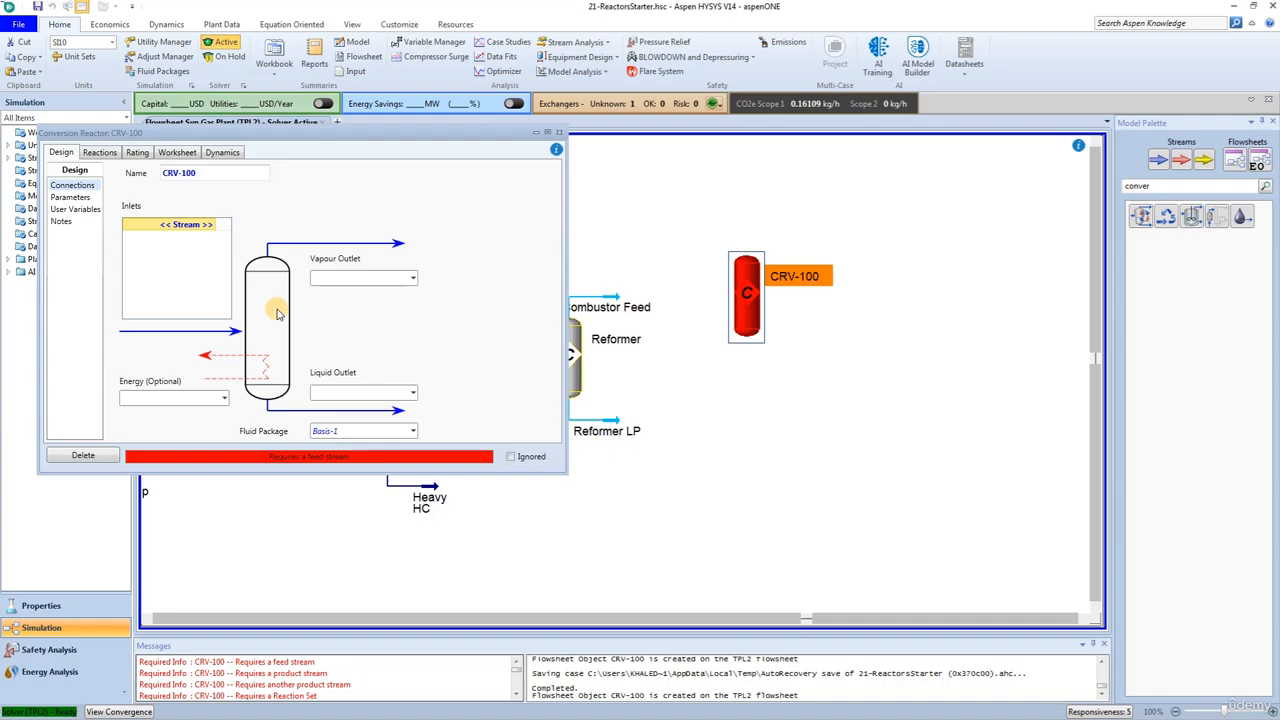
Connect the Air, Combustor Steam and Combustor Feed streams as inlets of the new conversion reactor
{"action": "left_click", "coordinate": [210, 224]}
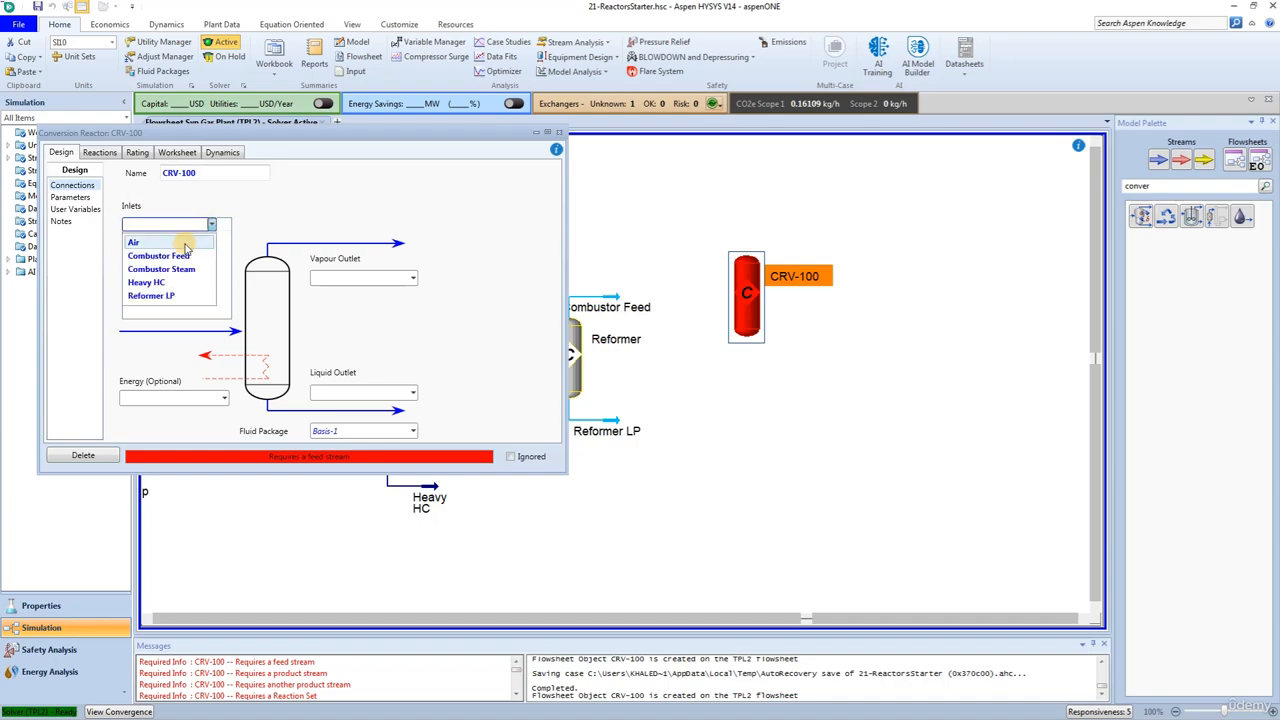
{"action": "left_click", "coordinate": [185, 245]}
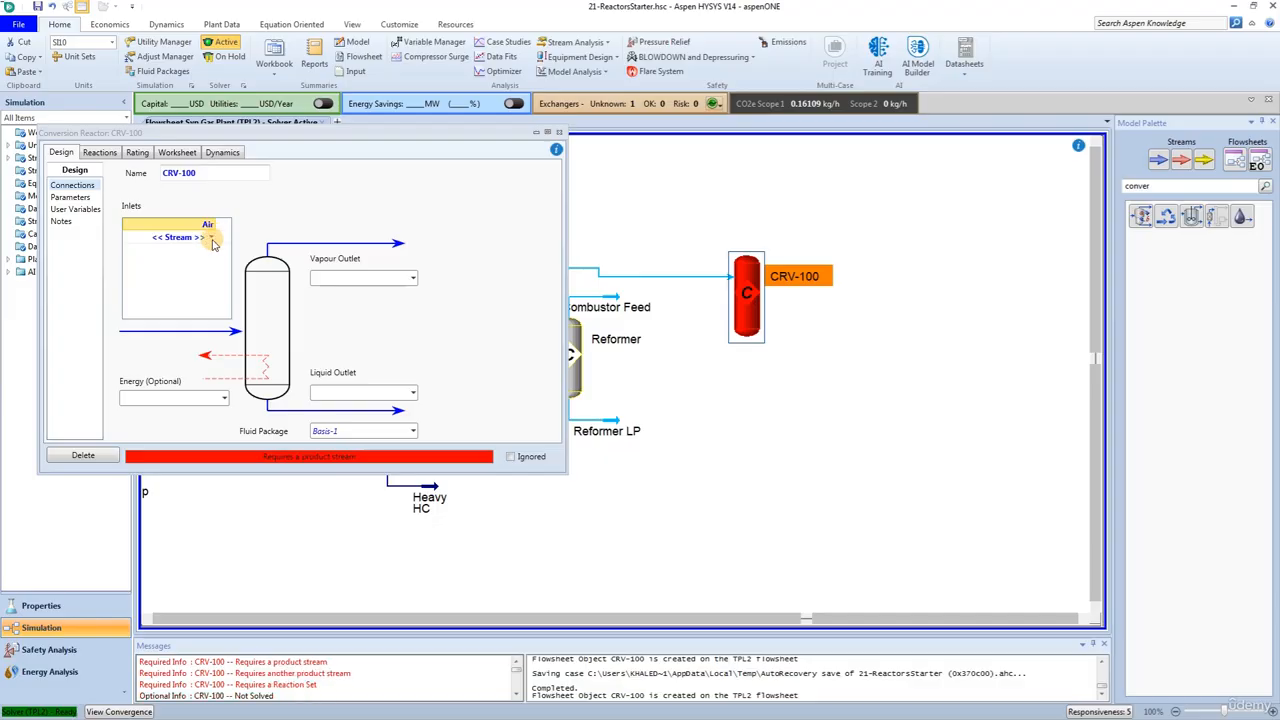
{"action": "left_click", "coordinate": [210, 237]}
{"action": "left_click", "coordinate": [200, 268]}
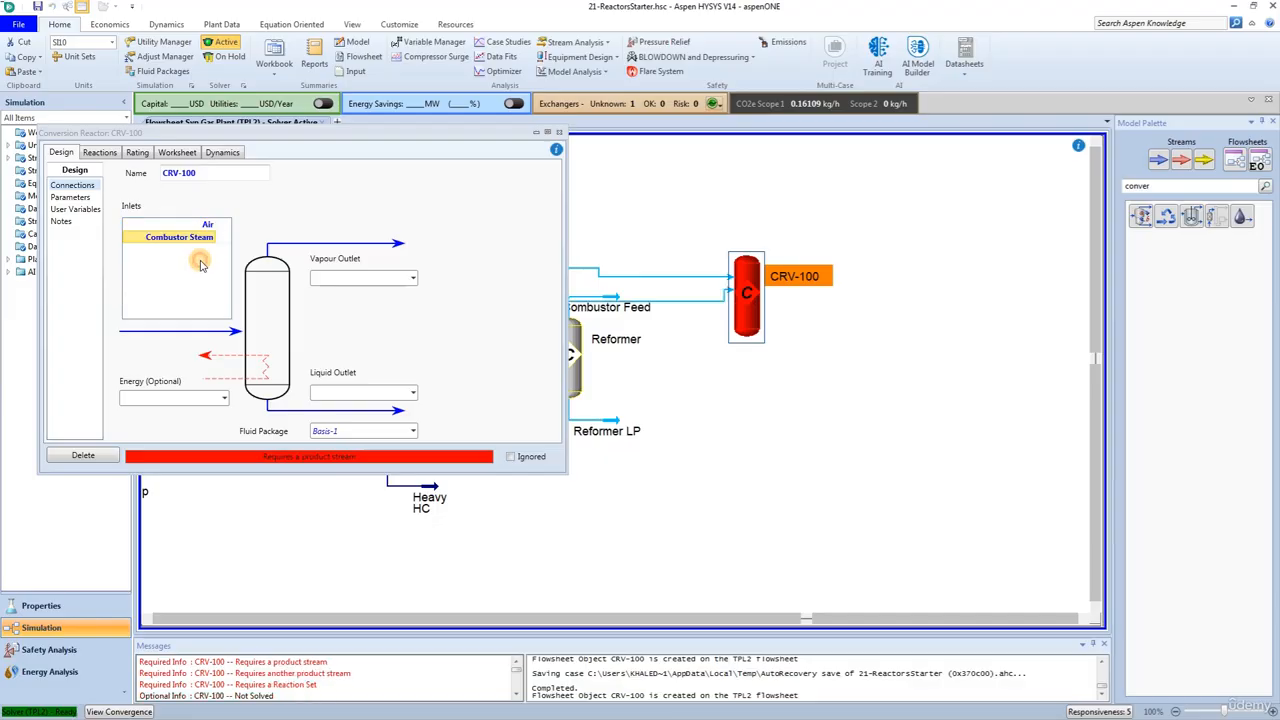
{"action": "left_click", "coordinate": [211, 250]}
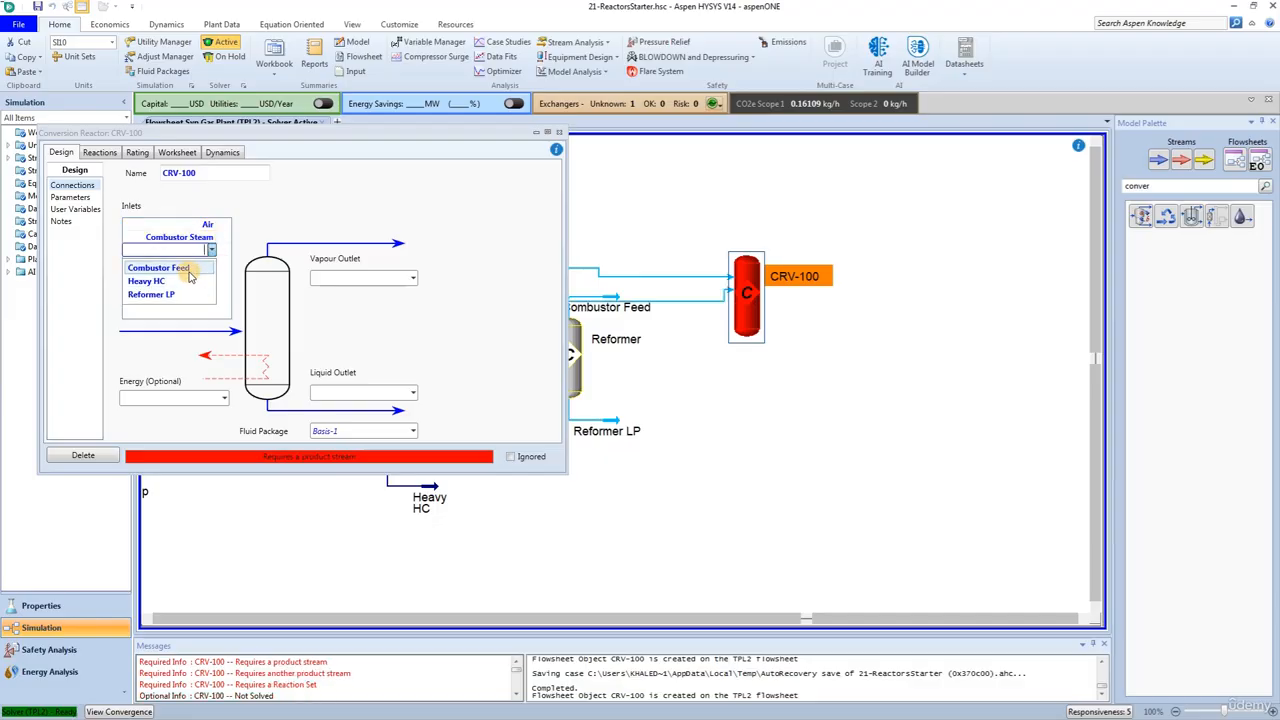
{"action": "left_click", "coordinate": [190, 268]}
Name the reactor Combustor and create its vapour outlet Mid Combust and liquid outlet Combustor LP
{"action": "left_click", "coordinate": [226, 170]}
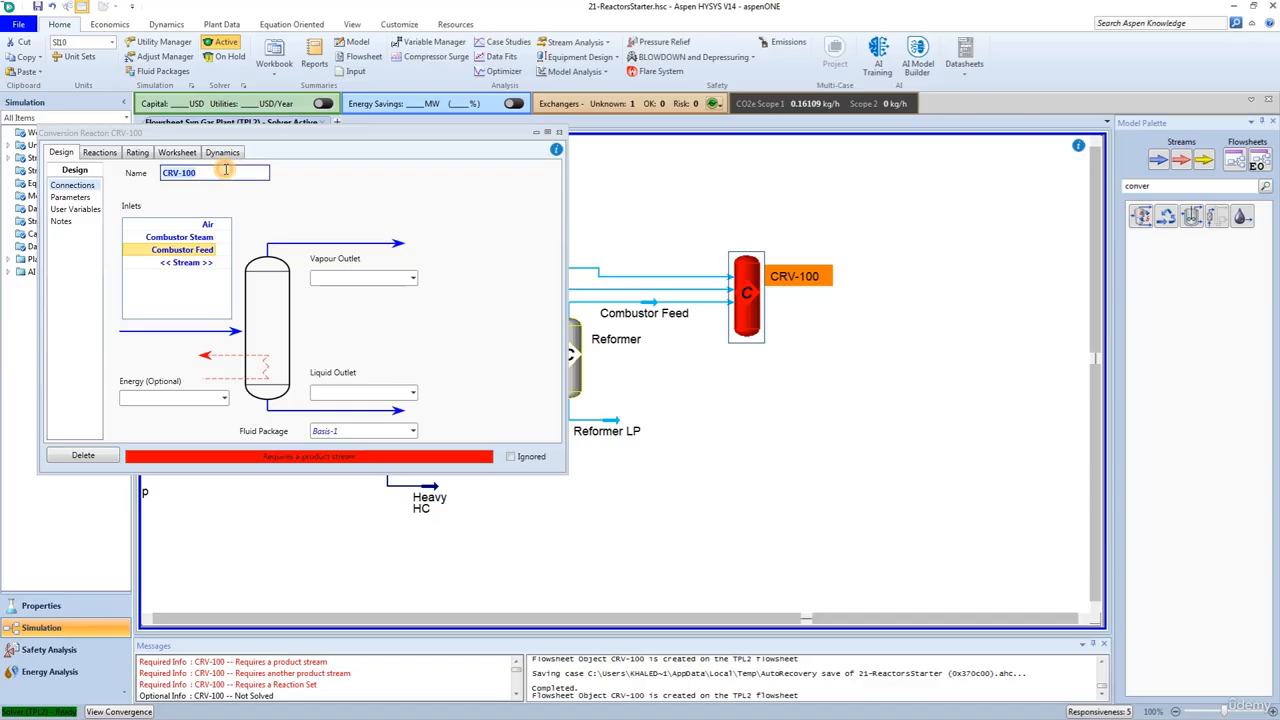
{"action": "type", "text": "Combustor"}
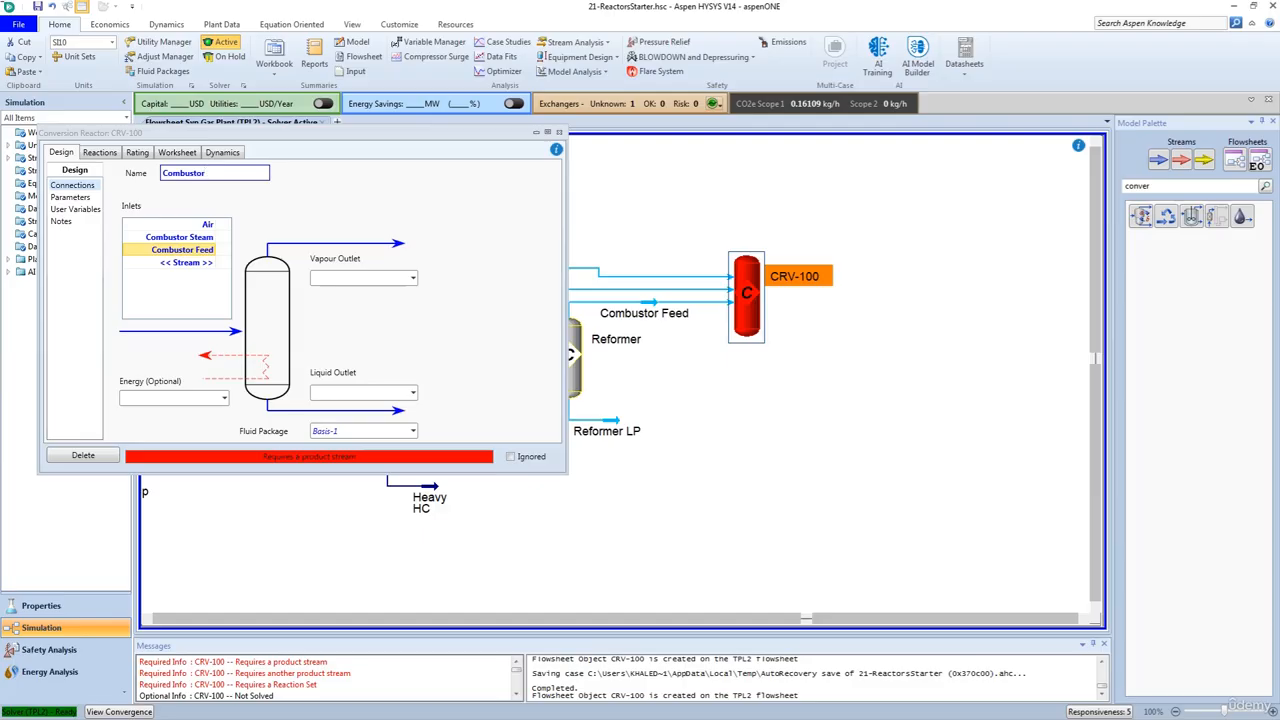
{"action": "left_click", "coordinate": [342, 277]}
{"action": "type", "text": "Mid Combust"}
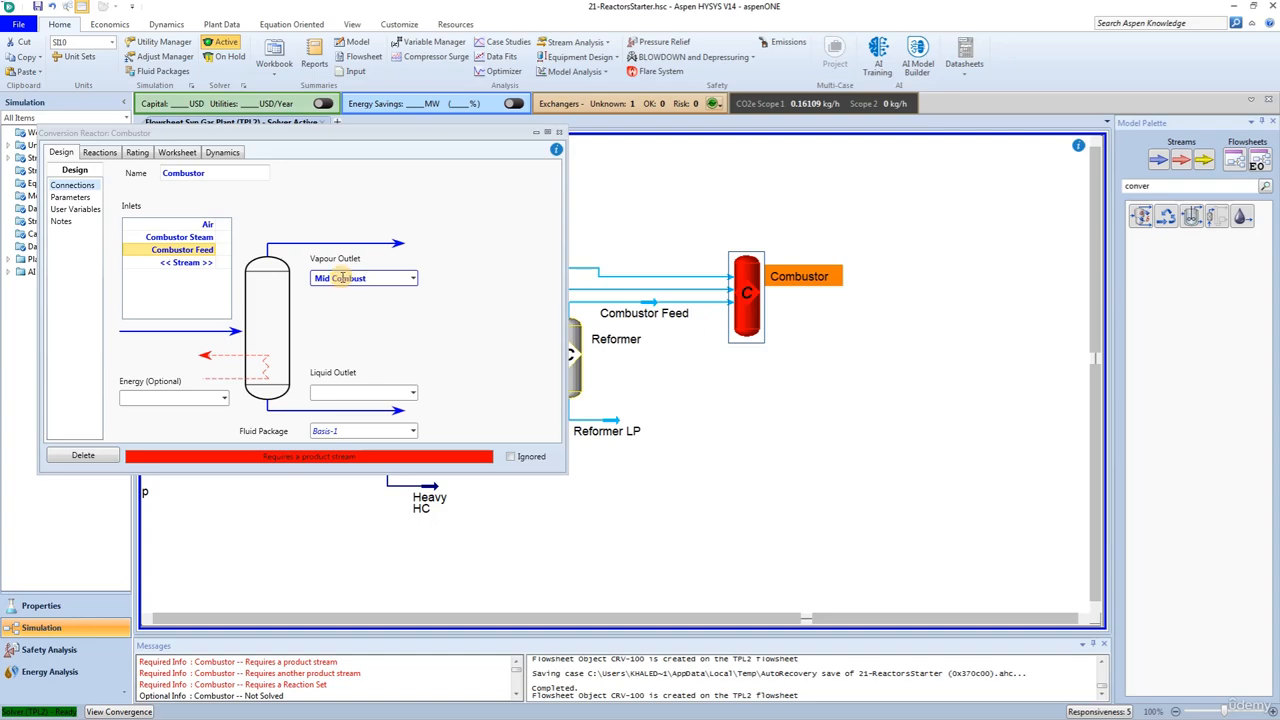
{"action": "left_click", "coordinate": [329, 393]}
{"action": "type", "text": "Combustor LP"}
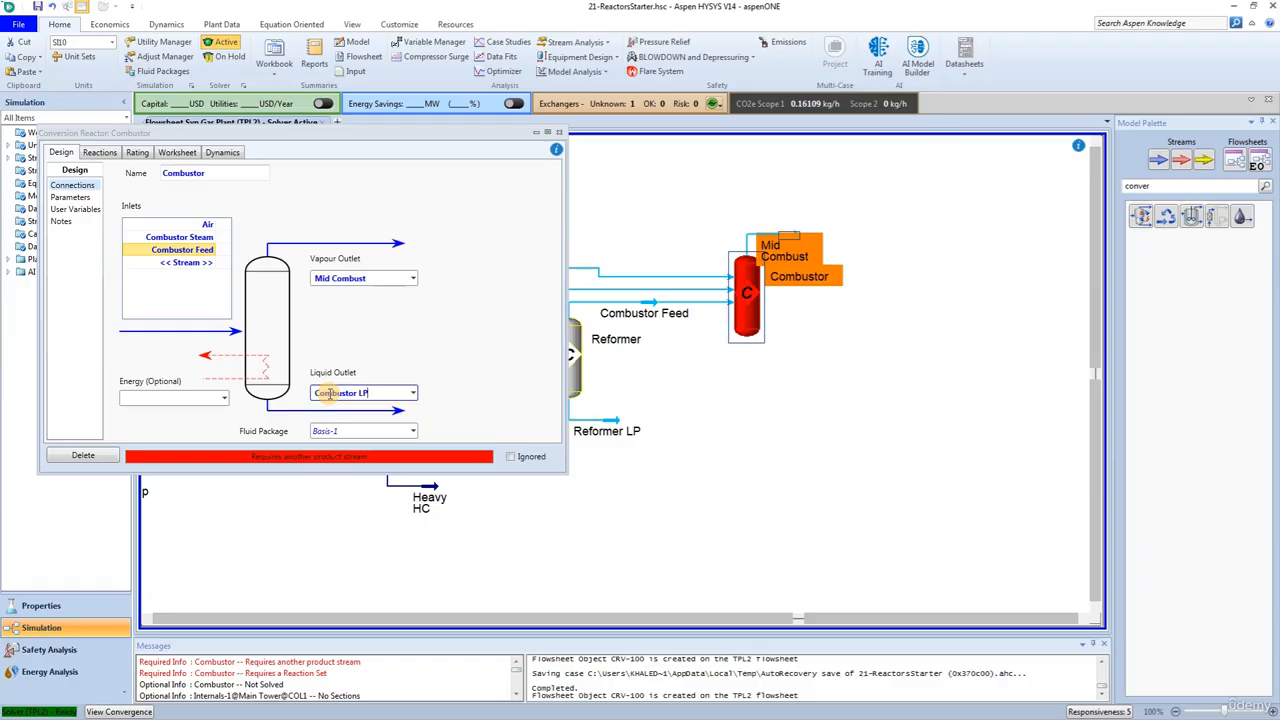
{"action": "left_click", "coordinate": [424, 336]}
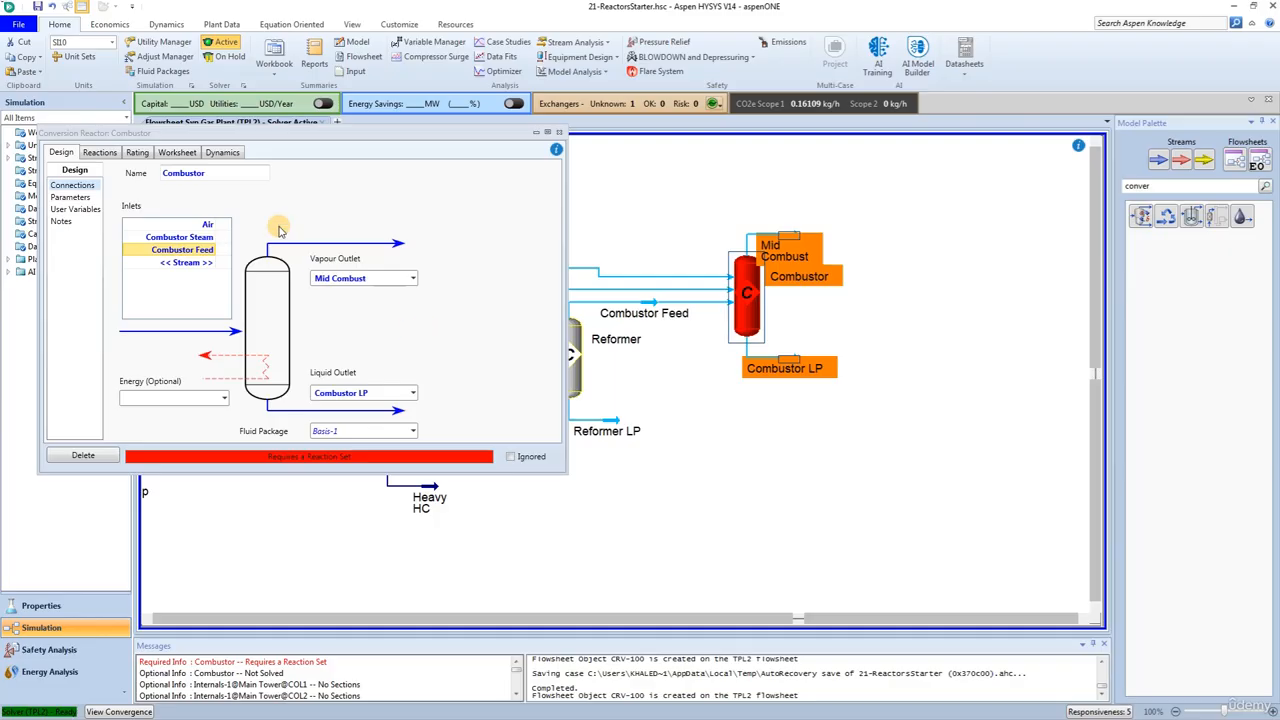
Assign the Combustor Rxn Set as the Combustor's reaction set and close the reactor's properties
{"action": "left_click", "coordinate": [100, 152]}
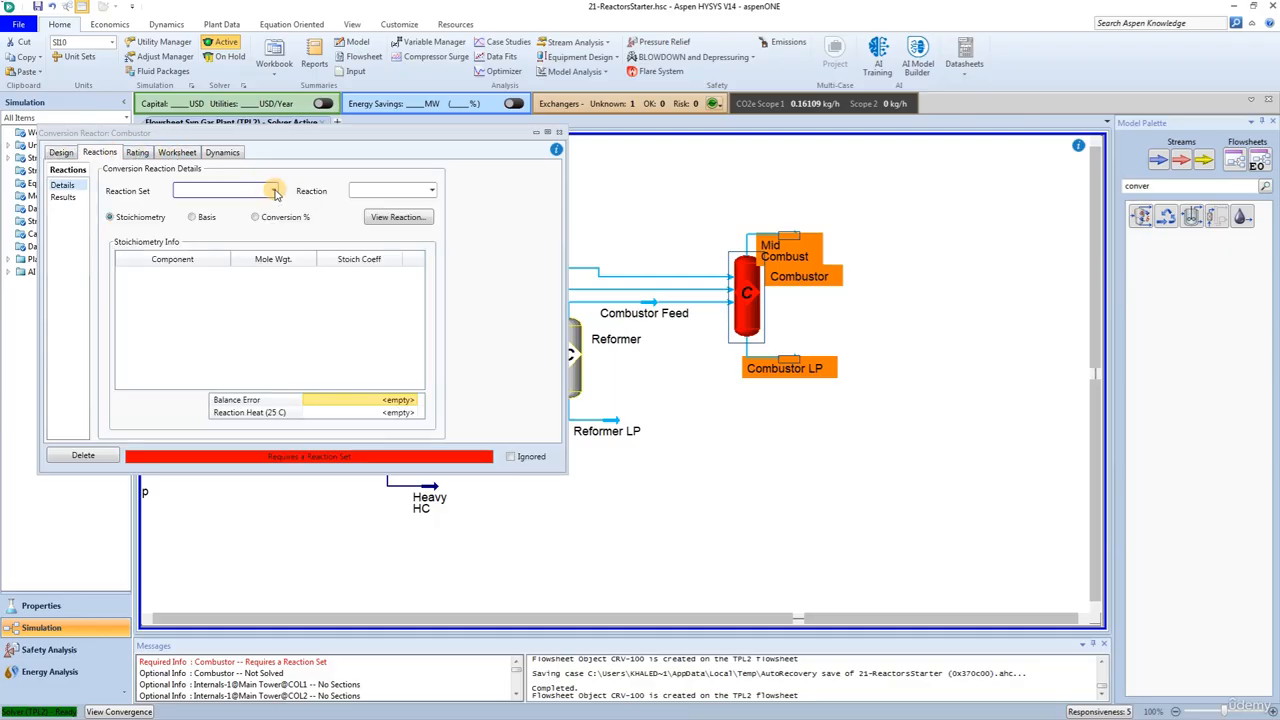
{"action": "left_click", "coordinate": [270, 191]}
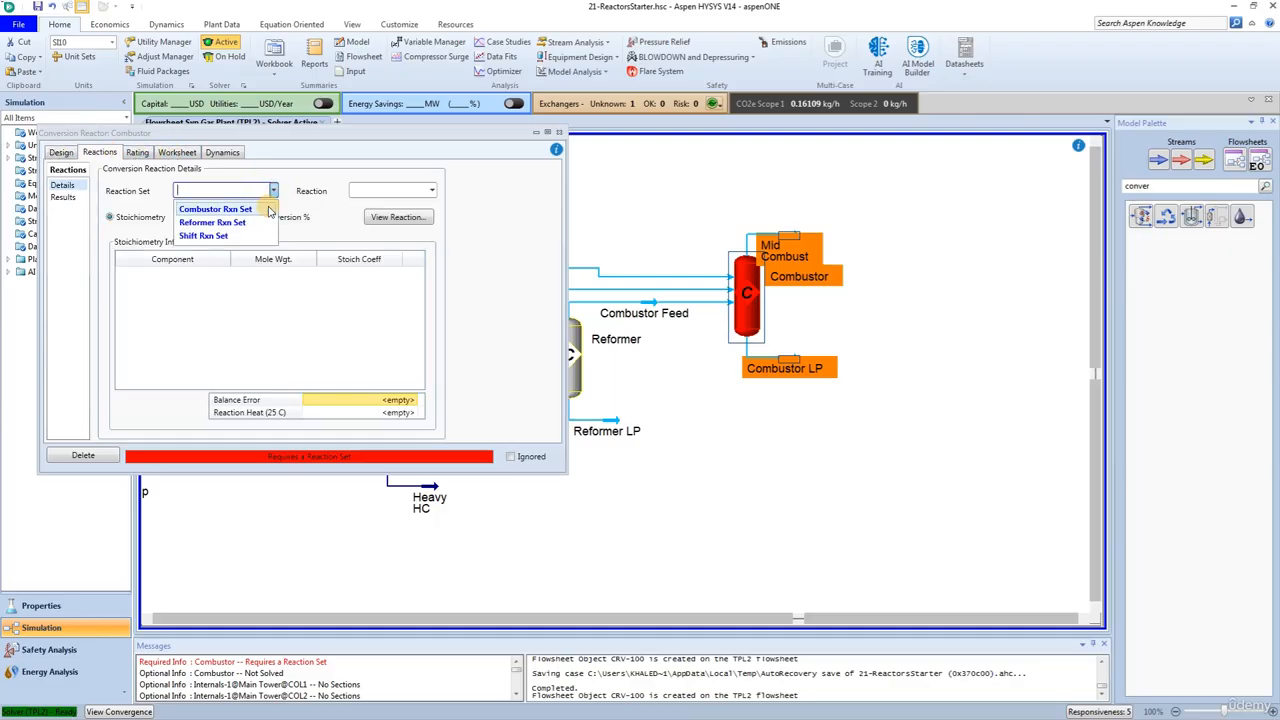
{"action": "left_click", "coordinate": [265, 210]}
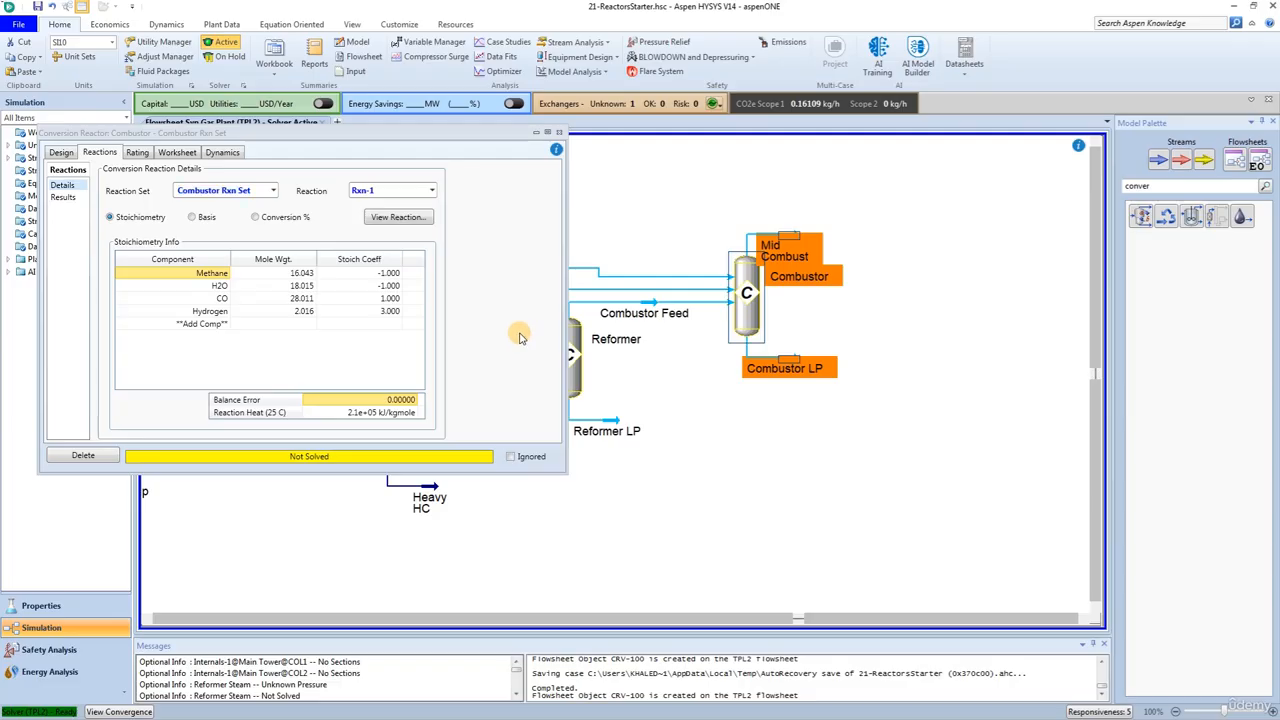
{"action": "left_click", "coordinate": [559, 132]}
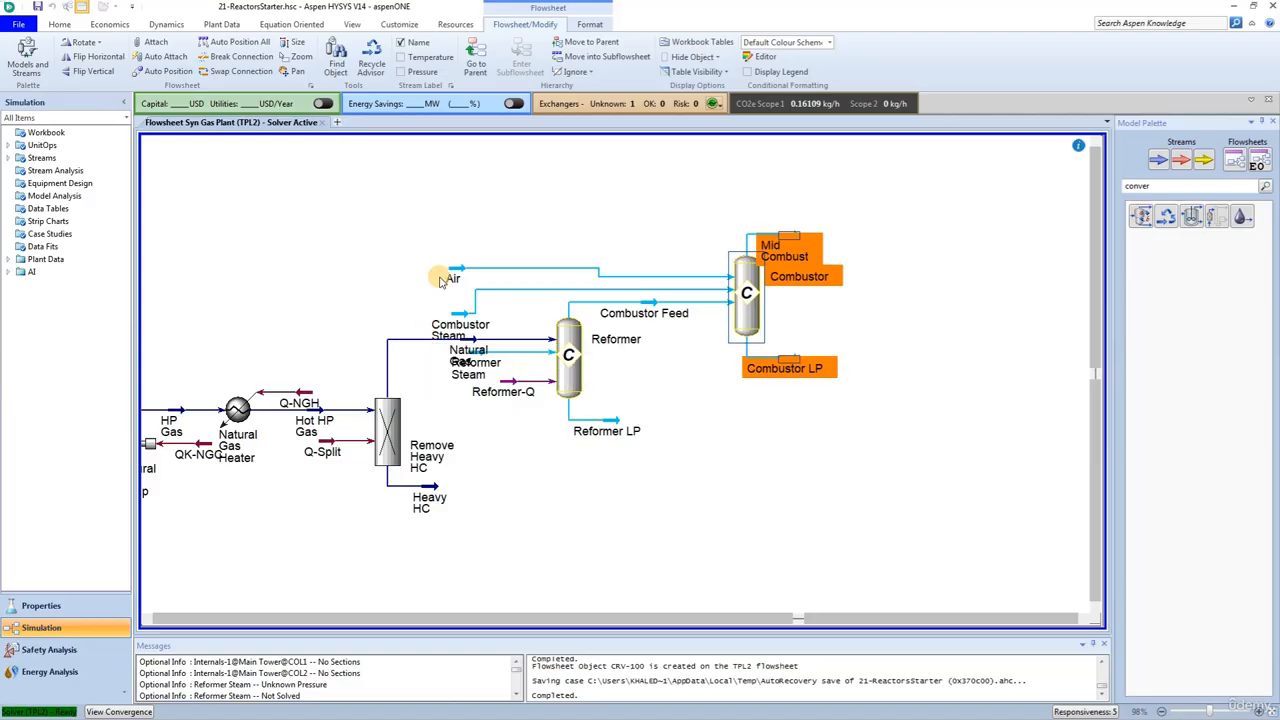
Find the Set operation in the model palette and place three of them in a row above the reactors
{"action": "left_click", "coordinate": [786, 517]}
{"action": "double_click", "coordinate": [1162, 185]}
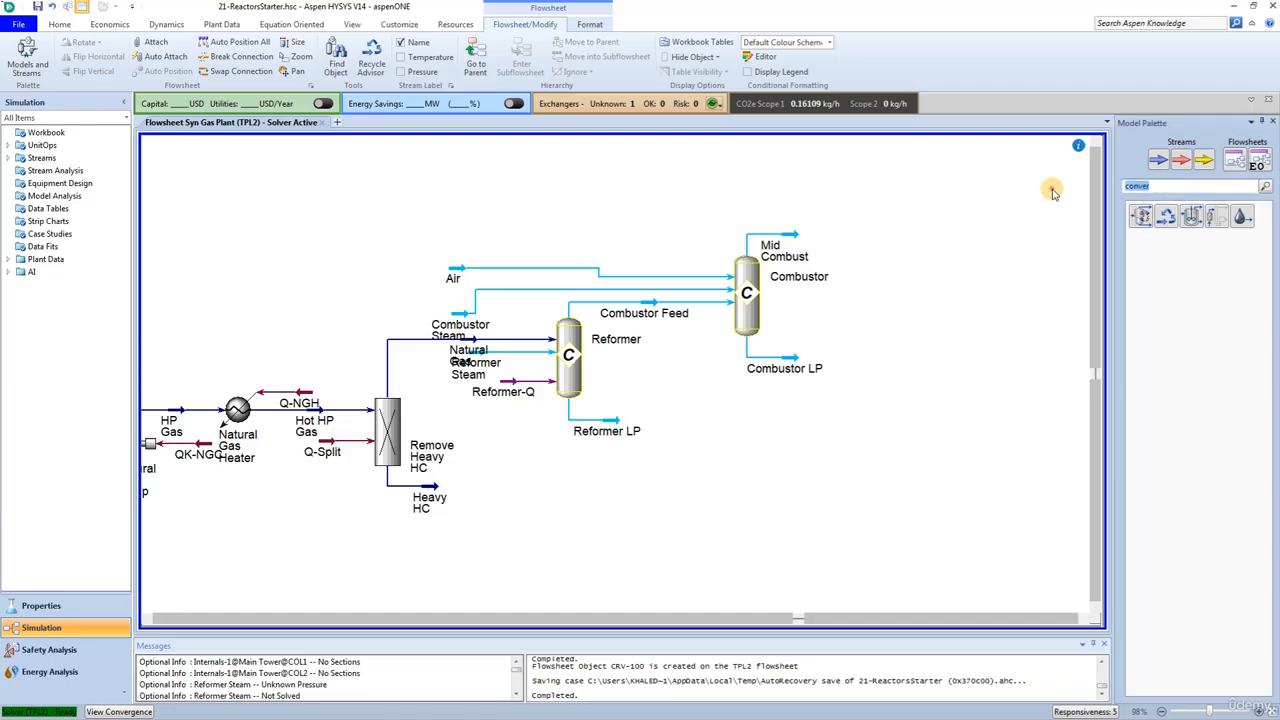
{"action": "type", "text": "set"}
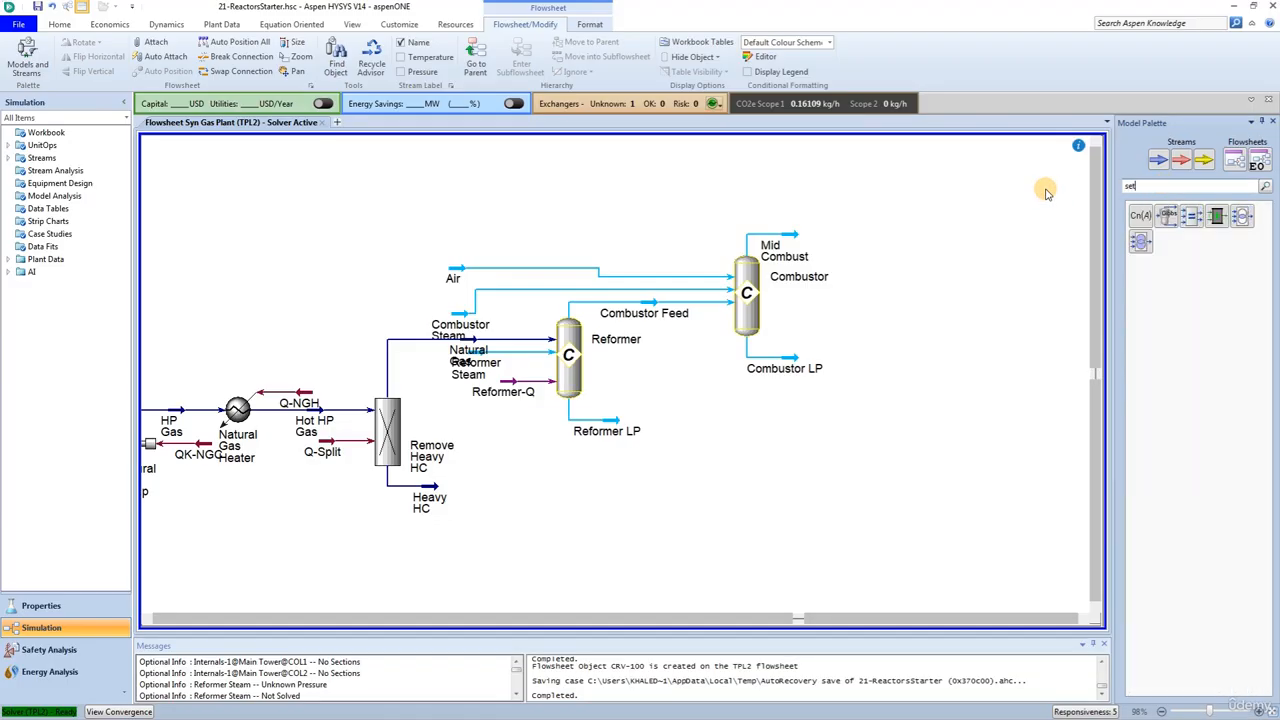
{"action": "left_click_drag", "start_coordinate": [1140, 216], "coordinate": [568, 212]}
{"action": "left_click_drag", "start_coordinate": [1140, 216], "coordinate": [648, 214]}
{"action": "left_click_drag", "start_coordinate": [1140, 216], "coordinate": [710, 216]}
Select the Pressure of the Air stream as the target variable of SET-1
{"action": "double_click", "coordinate": [576, 200]}
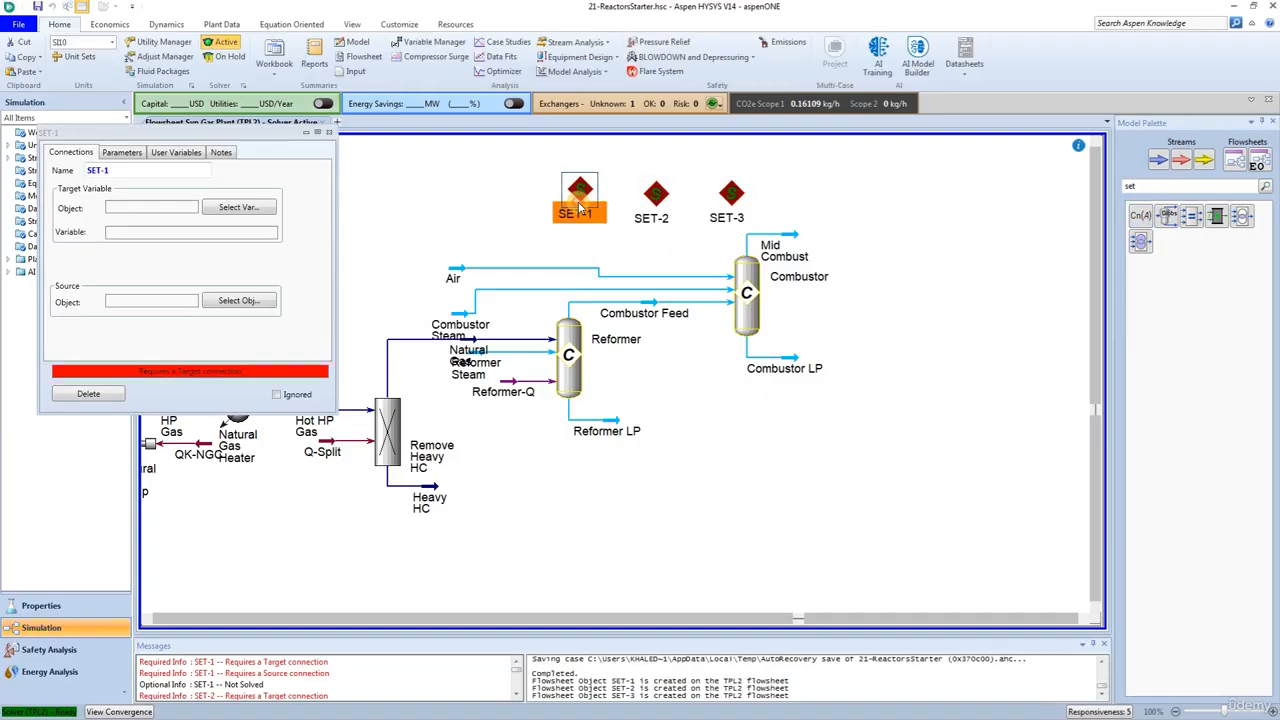
{"action": "left_click", "coordinate": [222, 208]}
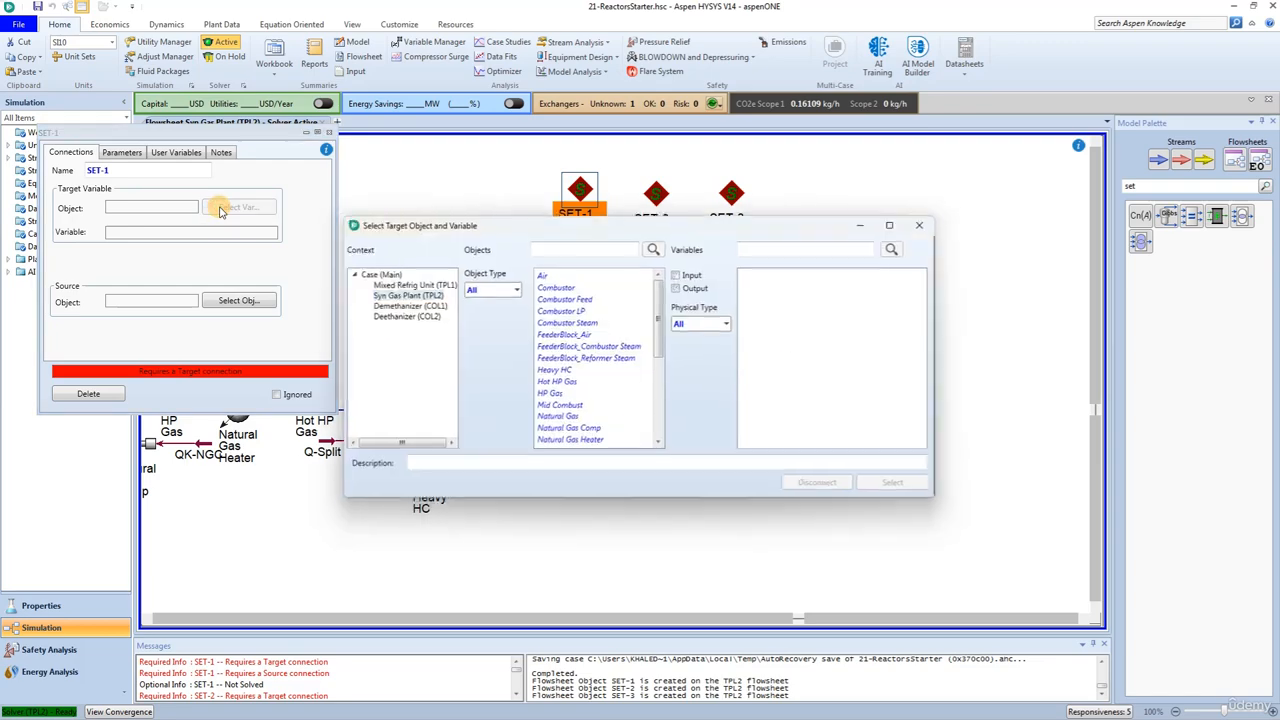
{"action": "left_click", "coordinate": [541, 275]}
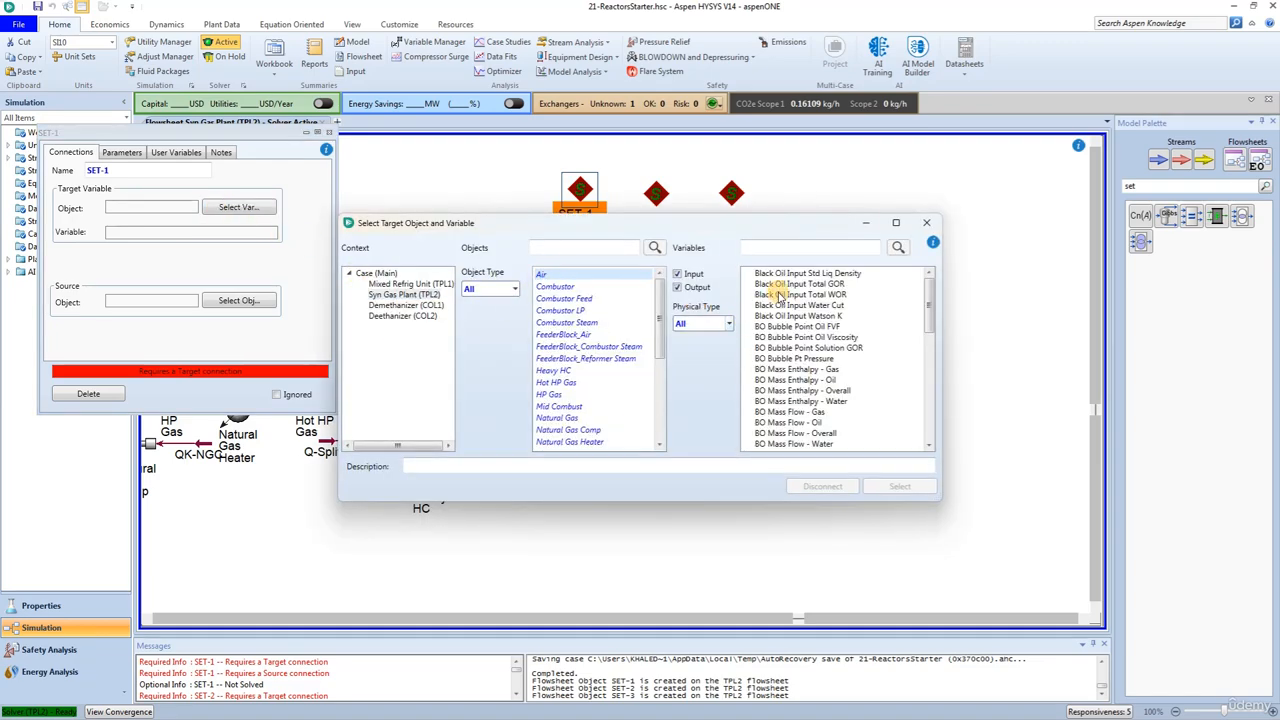
{"action": "left_click", "coordinate": [801, 244]}
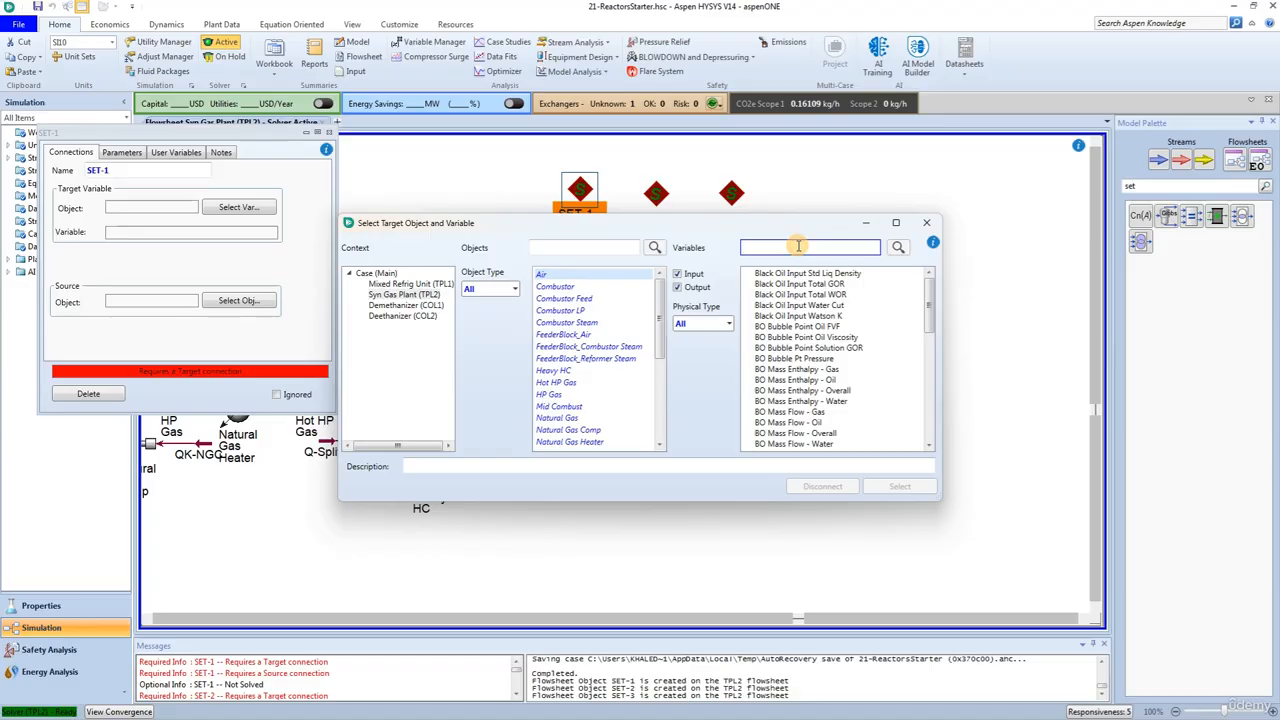
{"action": "type", "text": "pre"}
{"action": "left_click", "coordinate": [770, 284]}
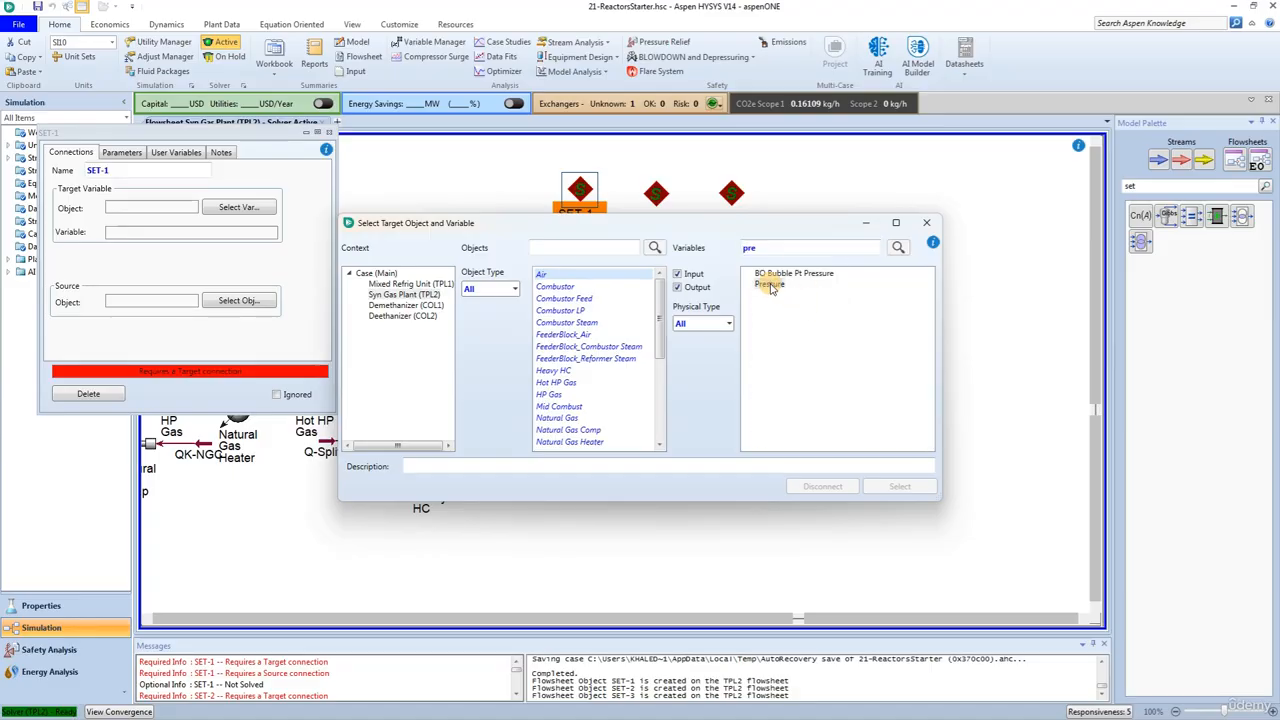
{"action": "left_click", "coordinate": [889, 492]}
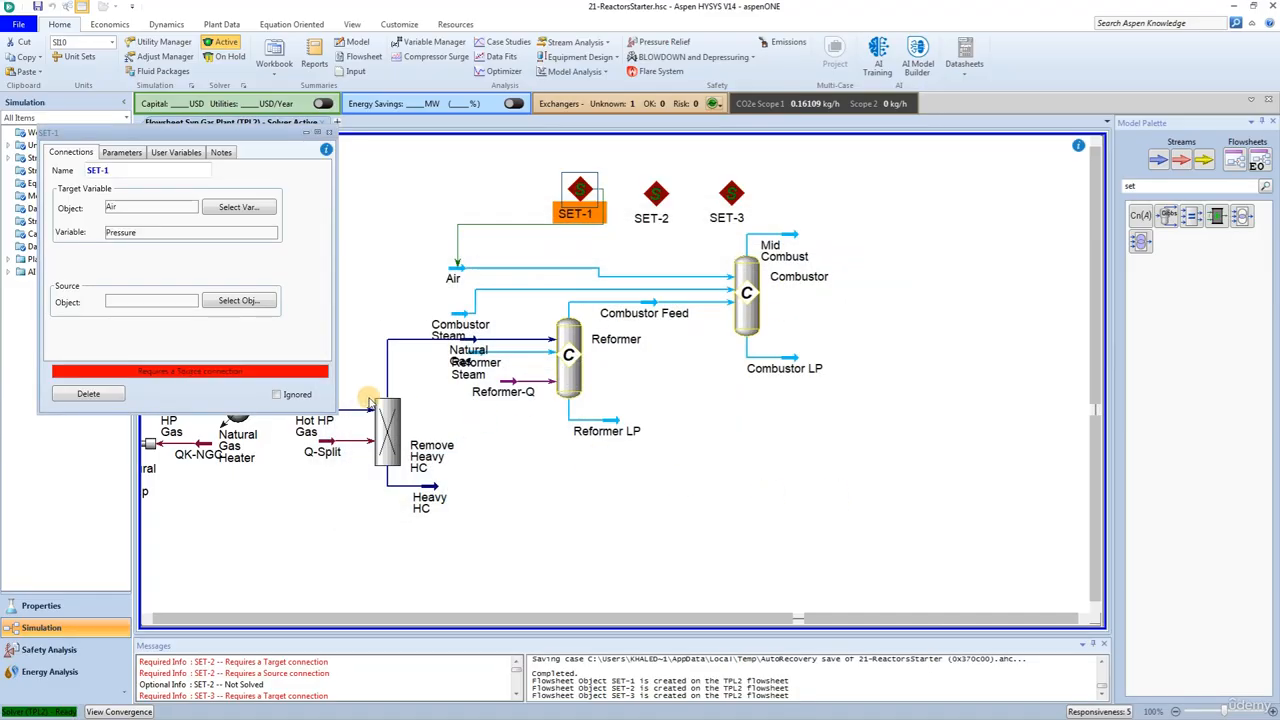
Select the Natural Gas stream as the source object of SET-1 and close its properties
{"action": "left_click", "coordinate": [255, 302]}
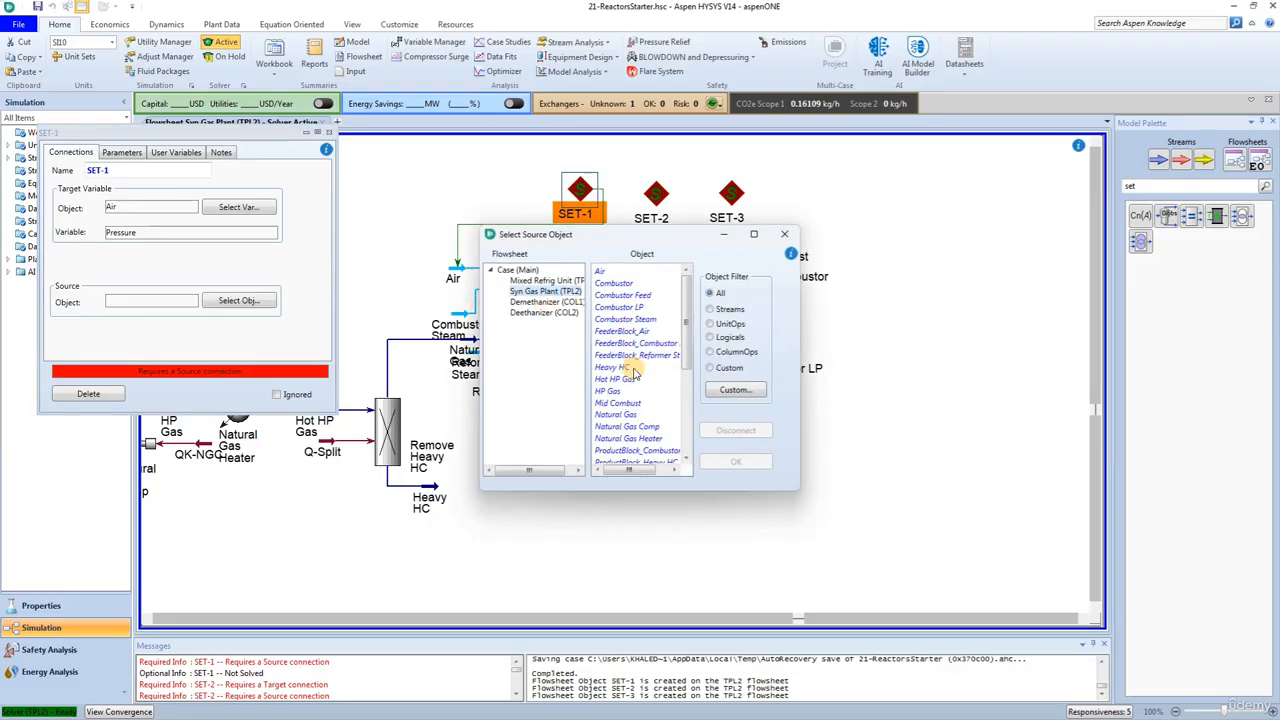
{"action": "scroll", "coordinate": [621, 390], "scroll_direction": "down", "scroll_amount": 1}
{"action": "scroll", "coordinate": [621, 390], "scroll_direction": "down", "scroll_amount": 2}
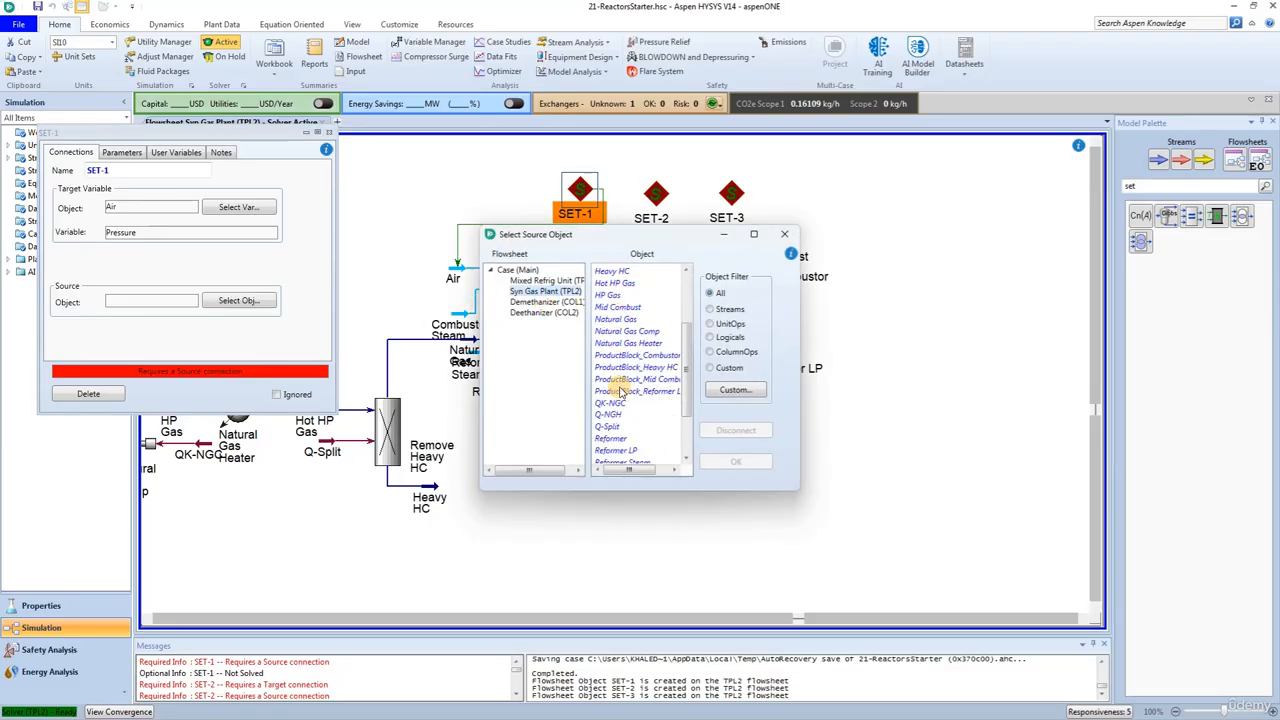
{"action": "scroll", "coordinate": [621, 392], "scroll_direction": "down", "scroll_amount": 3}
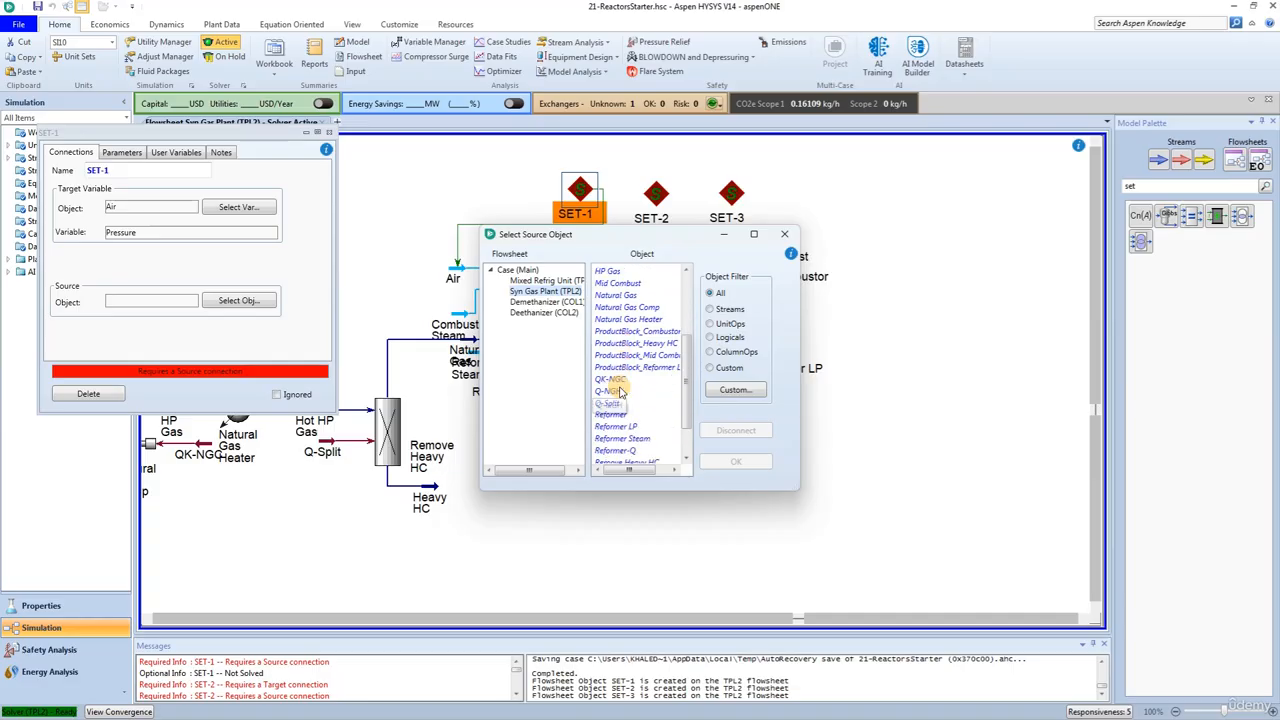
{"action": "scroll", "coordinate": [621, 391], "scroll_direction": "up", "scroll_amount": 3}
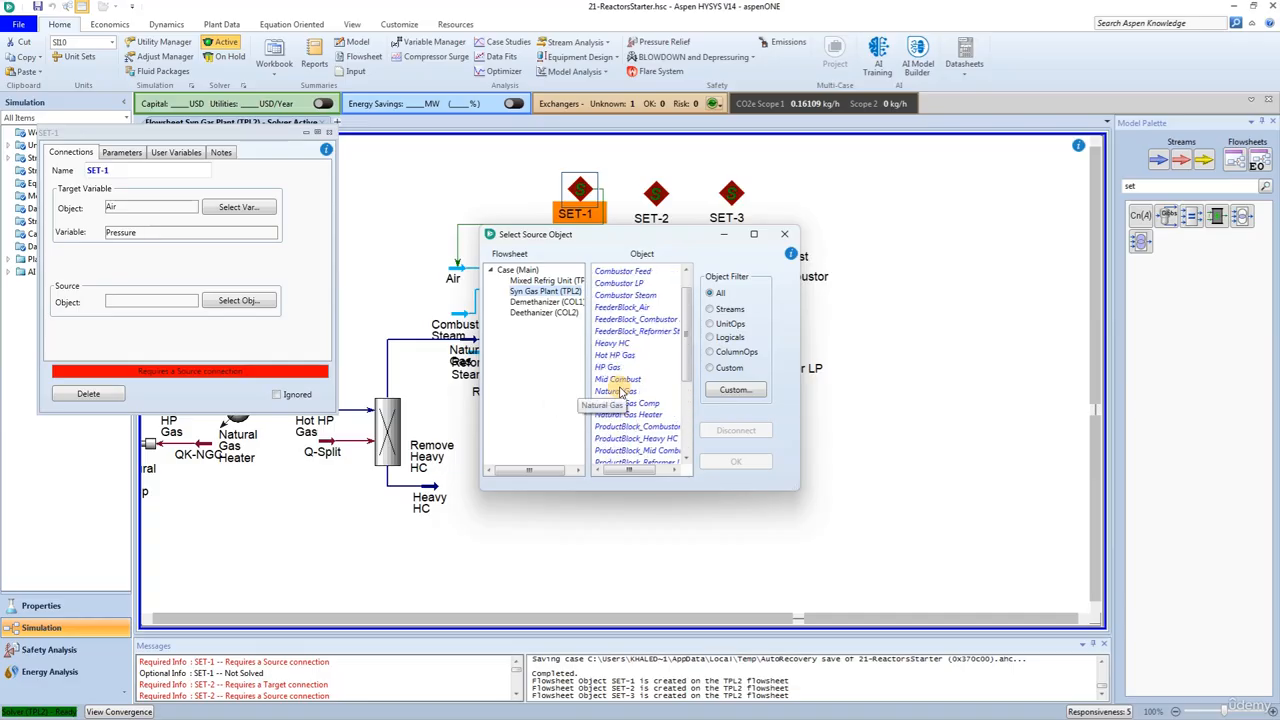
{"action": "left_click", "coordinate": [620, 391]}
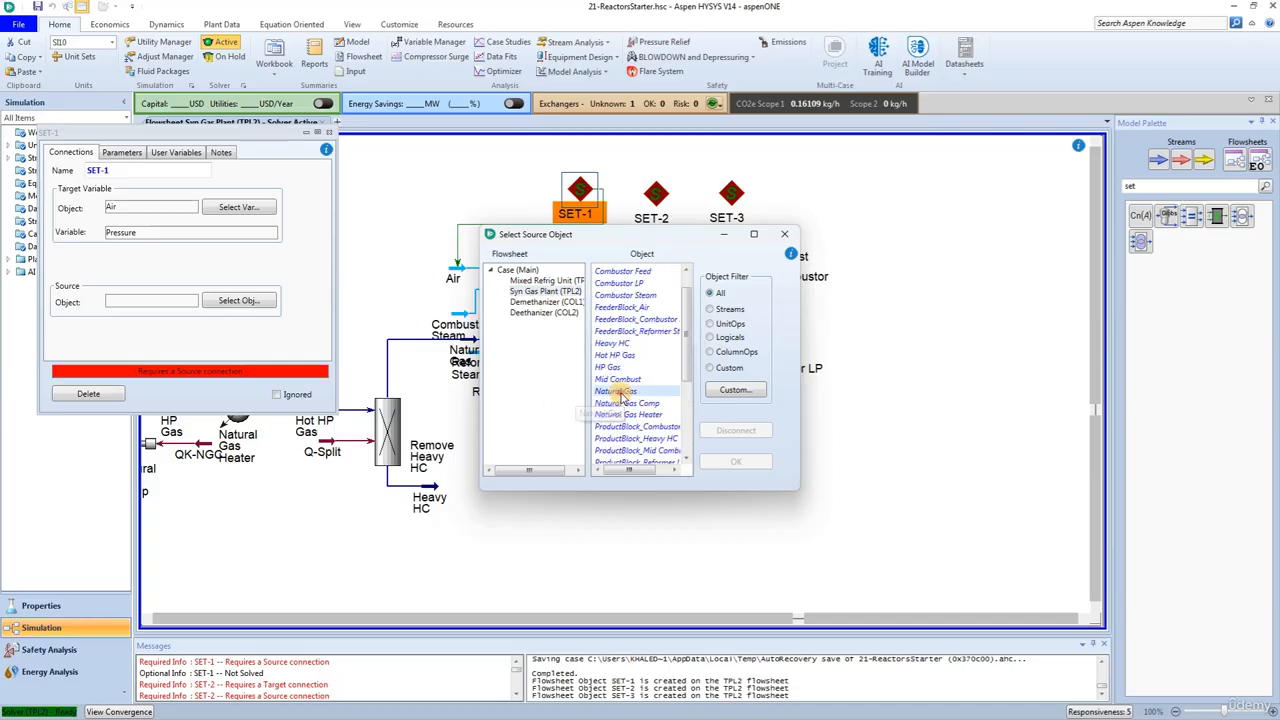
{"action": "left_click", "coordinate": [735, 461]}
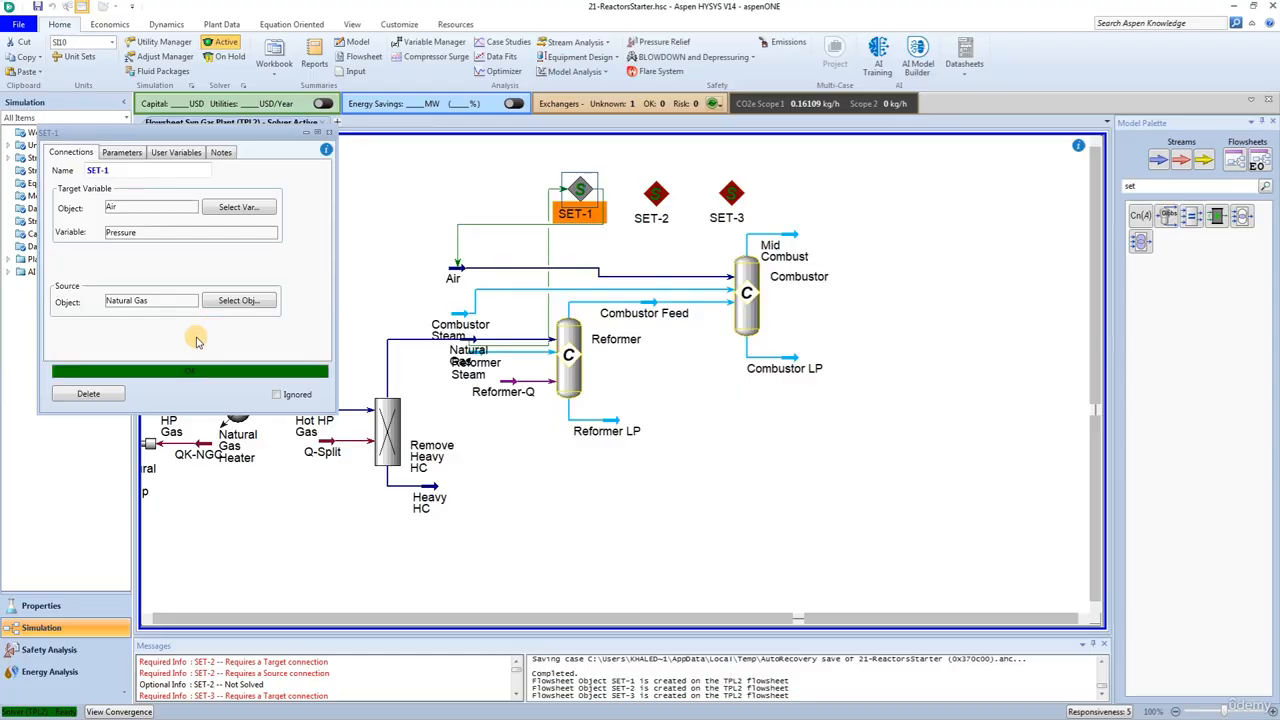
{"action": "left_click", "coordinate": [329, 132]}
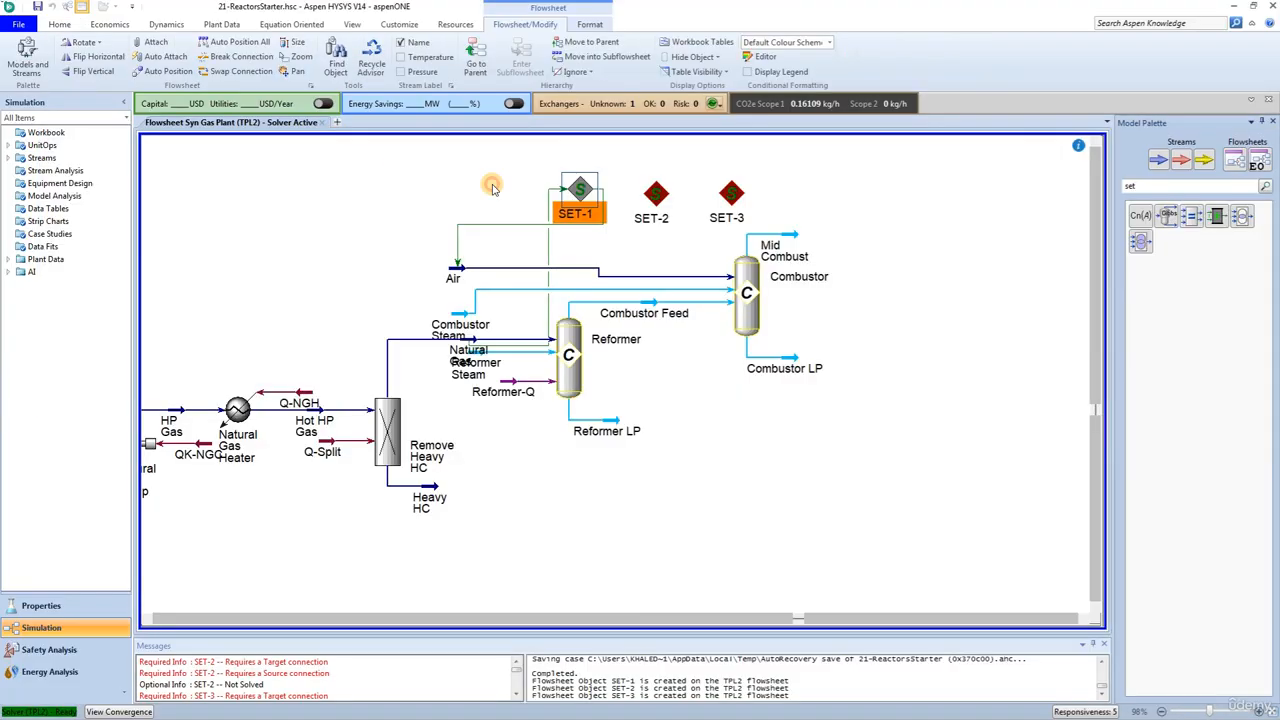
Select the Pressure of the Combustor Steam stream as the target variable of SET-2
{"action": "left_click", "coordinate": [660, 197]}
{"action": "double_click", "coordinate": [662, 198]}
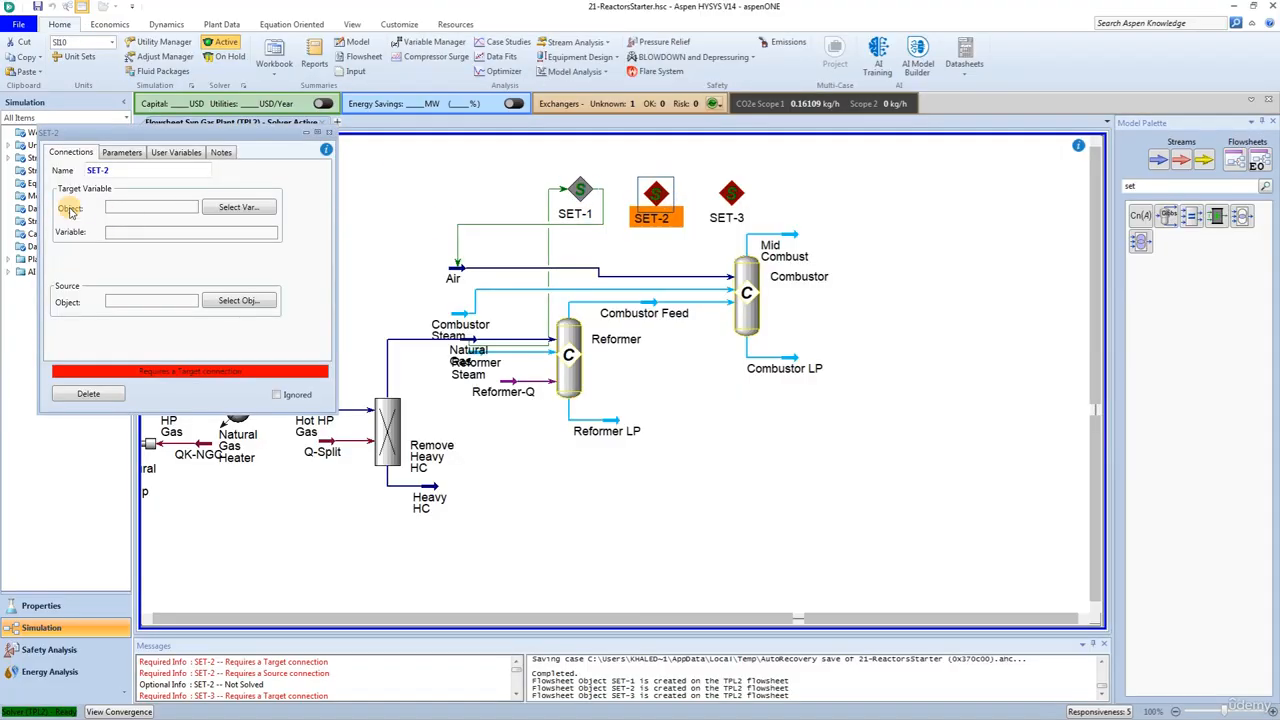
{"action": "left_click", "coordinate": [238, 207]}
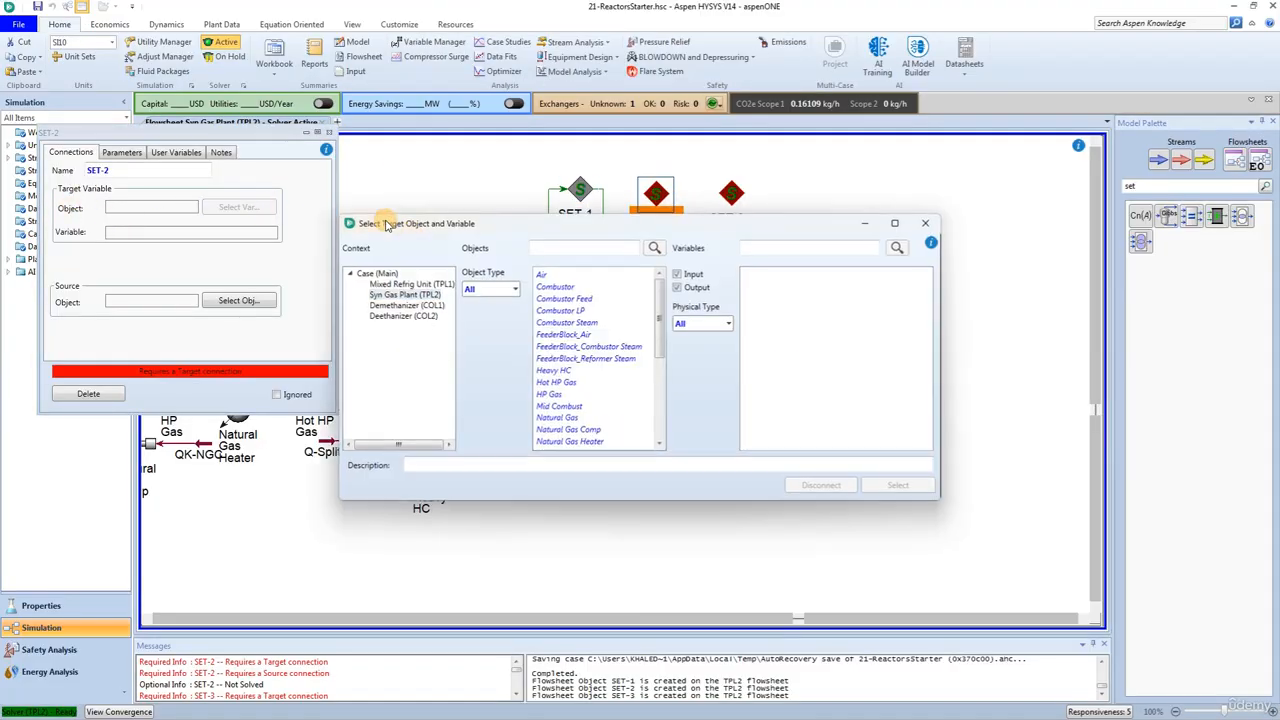
{"action": "left_click", "coordinate": [580, 322]}
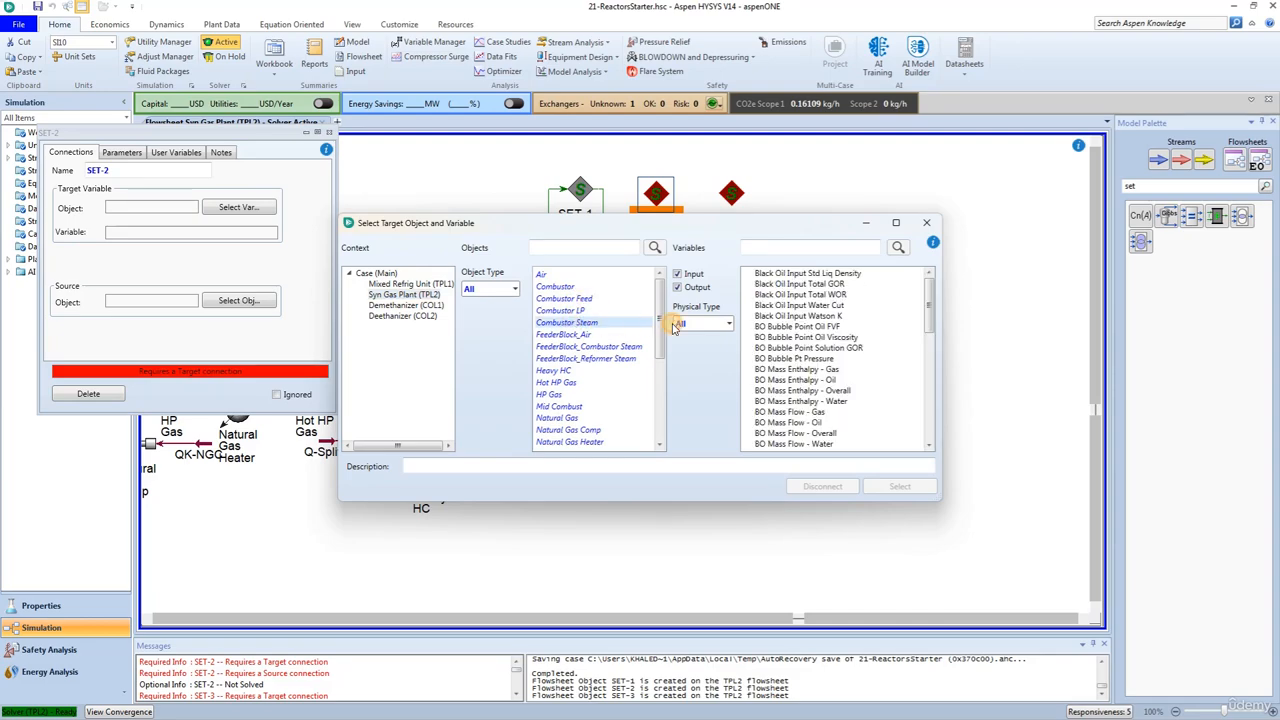
{"action": "left_click", "coordinate": [775, 251]}
{"action": "type", "text": "press"}
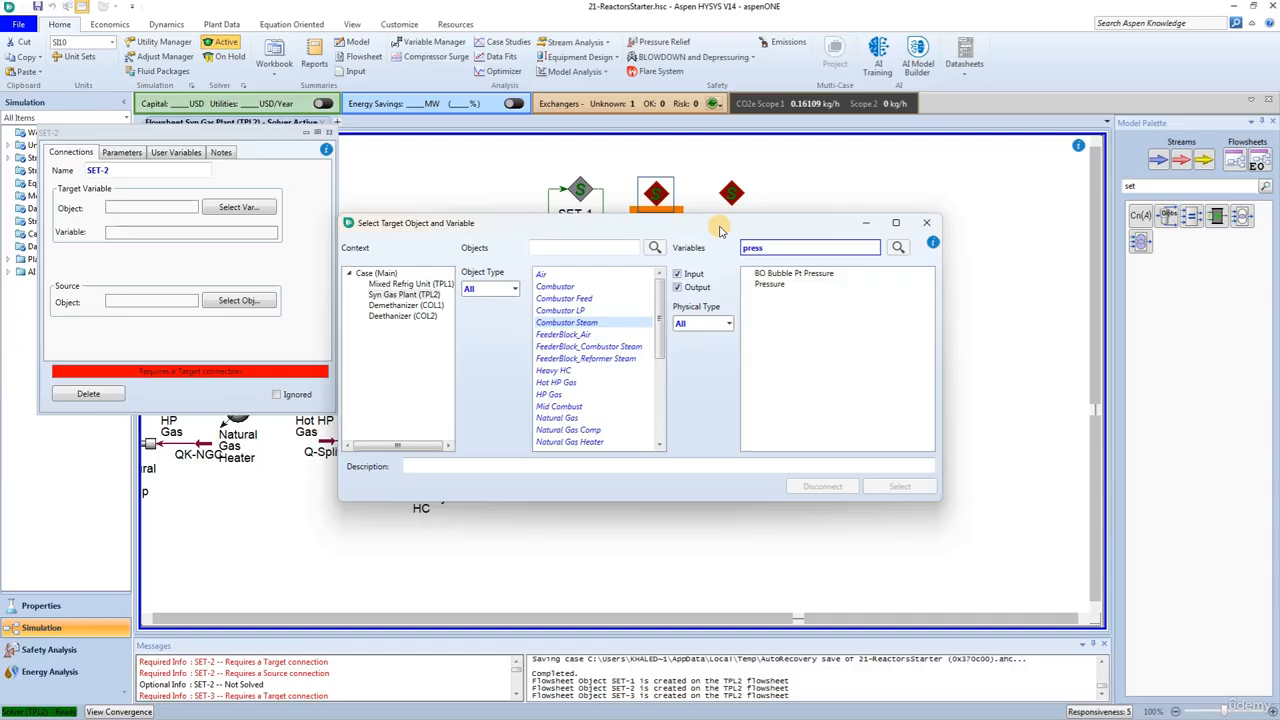
{"action": "left_click", "coordinate": [778, 285]}
{"action": "left_click", "coordinate": [878, 487]}
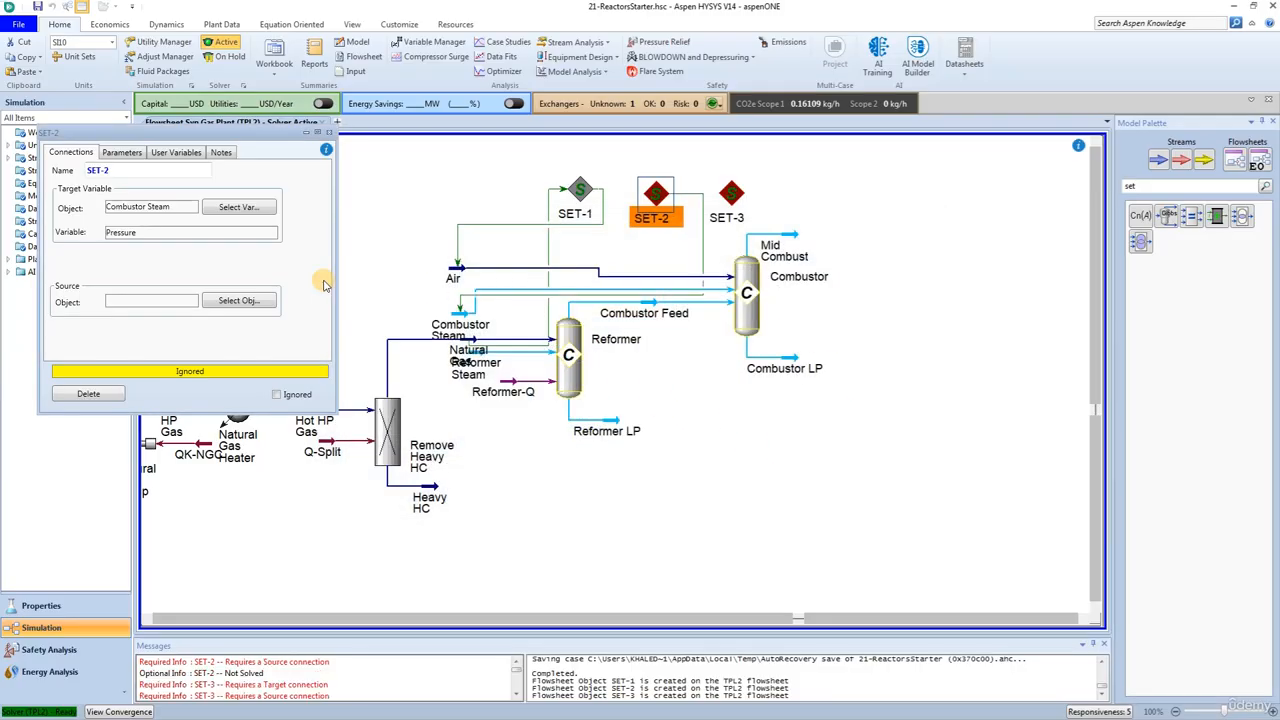
Select the Natural Gas stream as the source object of SET-2 and close its properties
{"action": "left_click", "coordinate": [214, 302]}
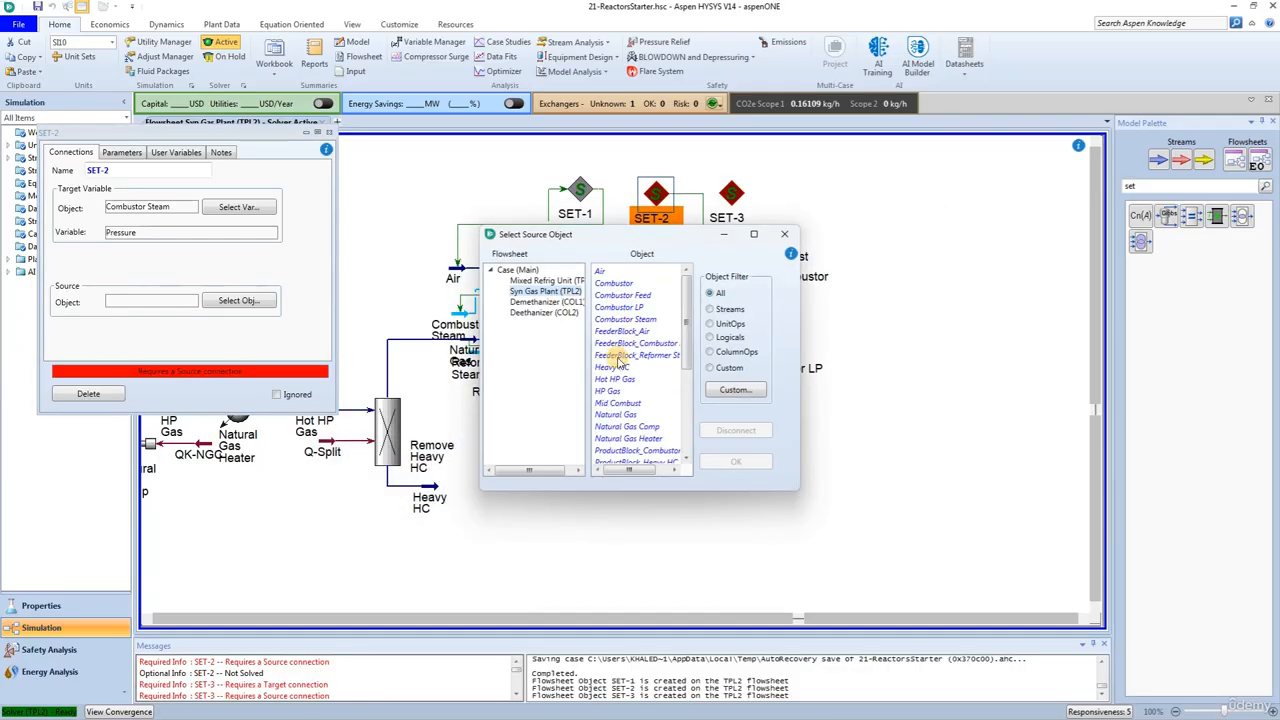
{"action": "left_click", "coordinate": [615, 390]}
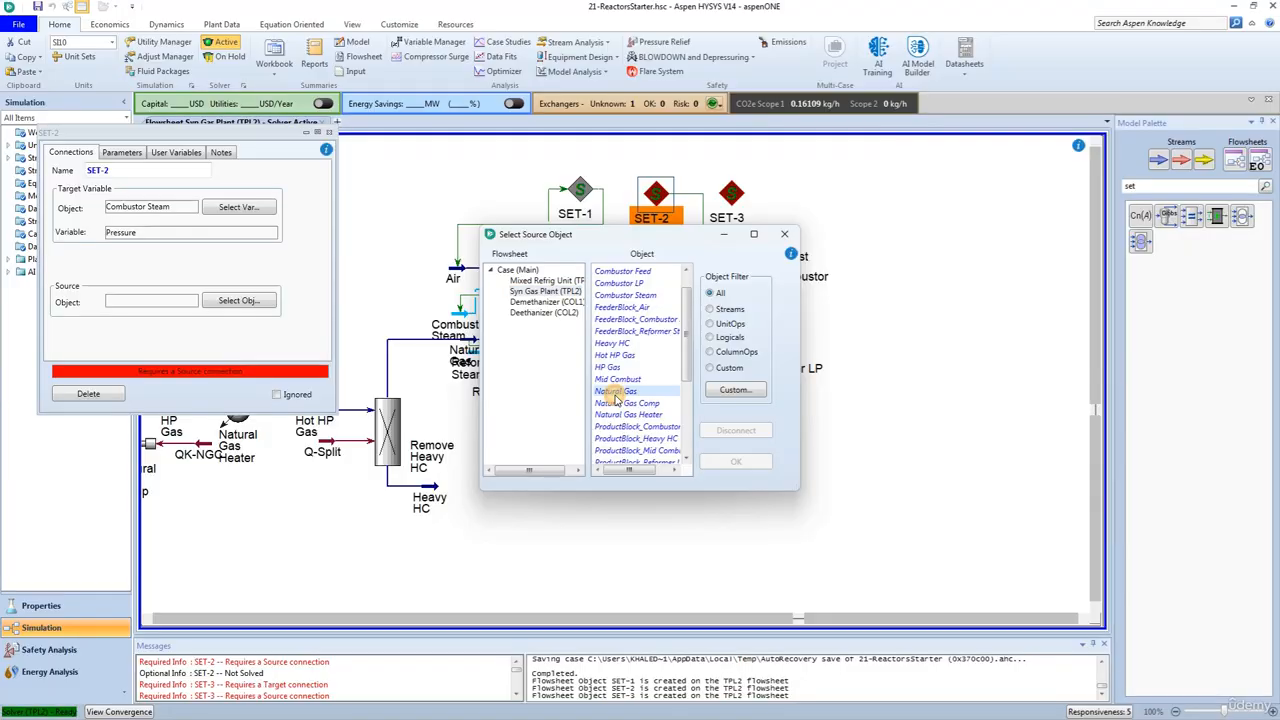
{"action": "left_click", "coordinate": [736, 462]}
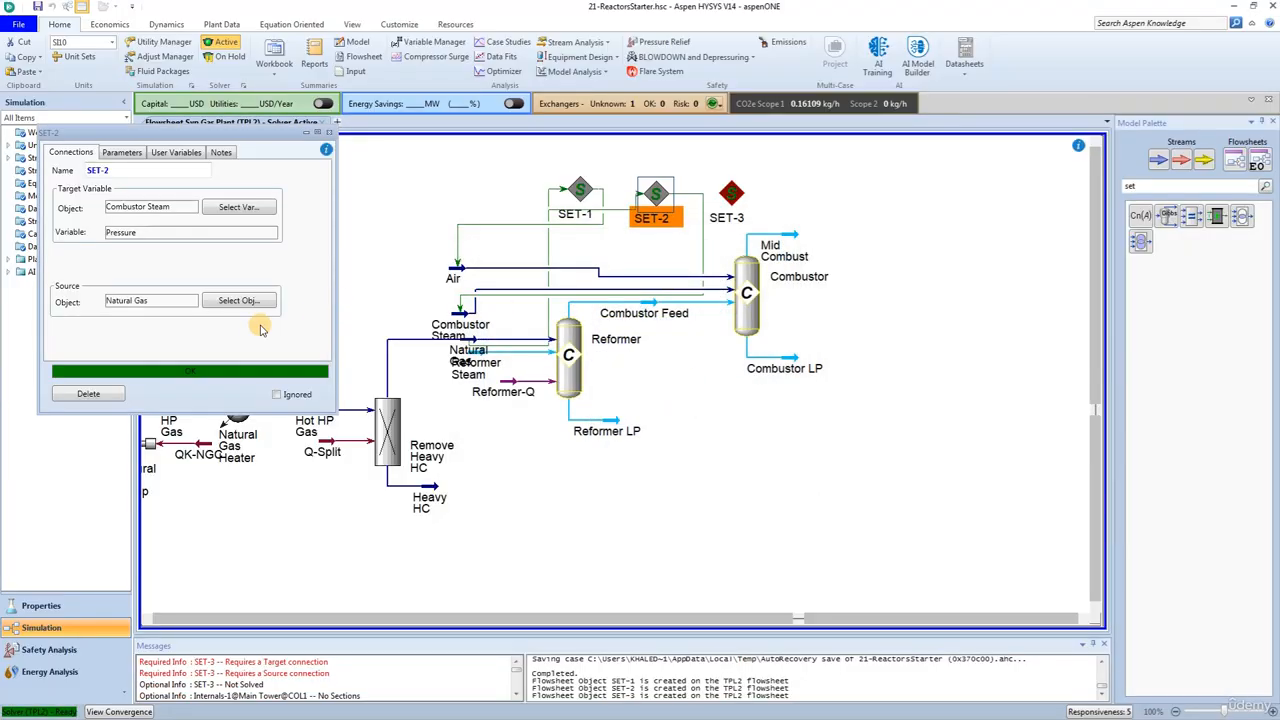
{"action": "left_click", "coordinate": [328, 132]}
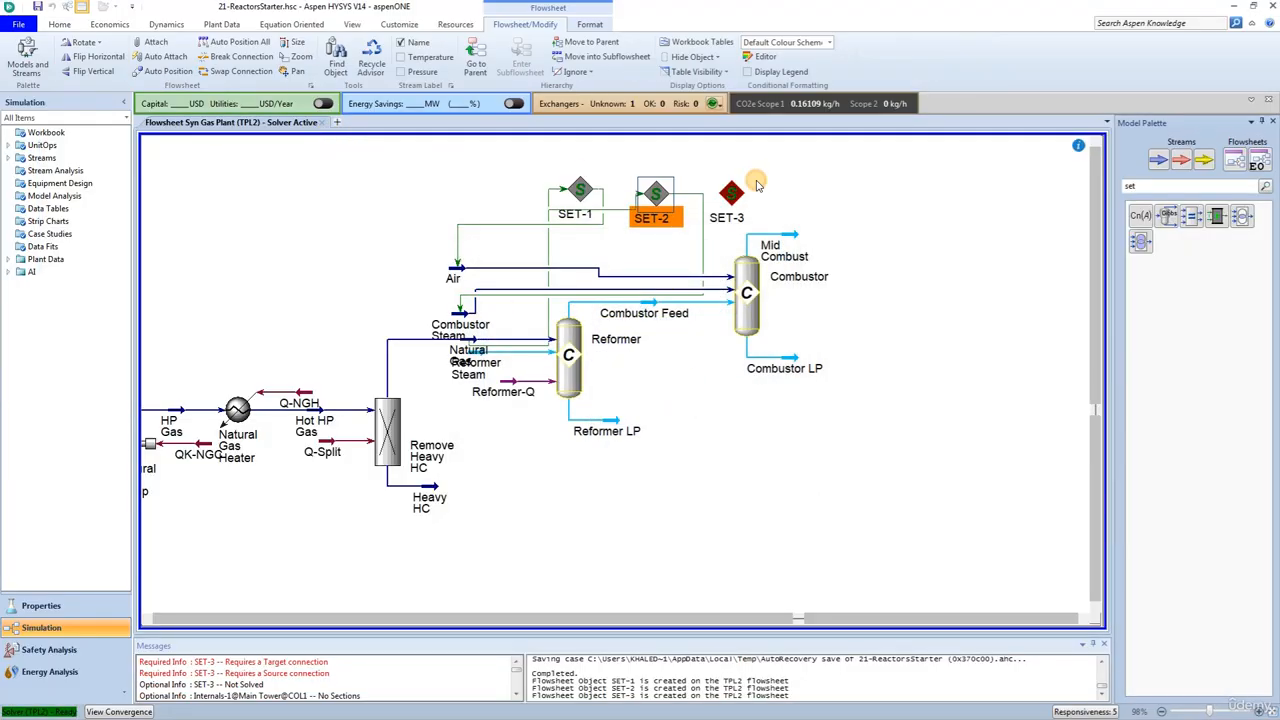
Select the Pressure of the Reformer Steam stream as the target variable of SET-3
{"action": "double_click", "coordinate": [731, 193]}
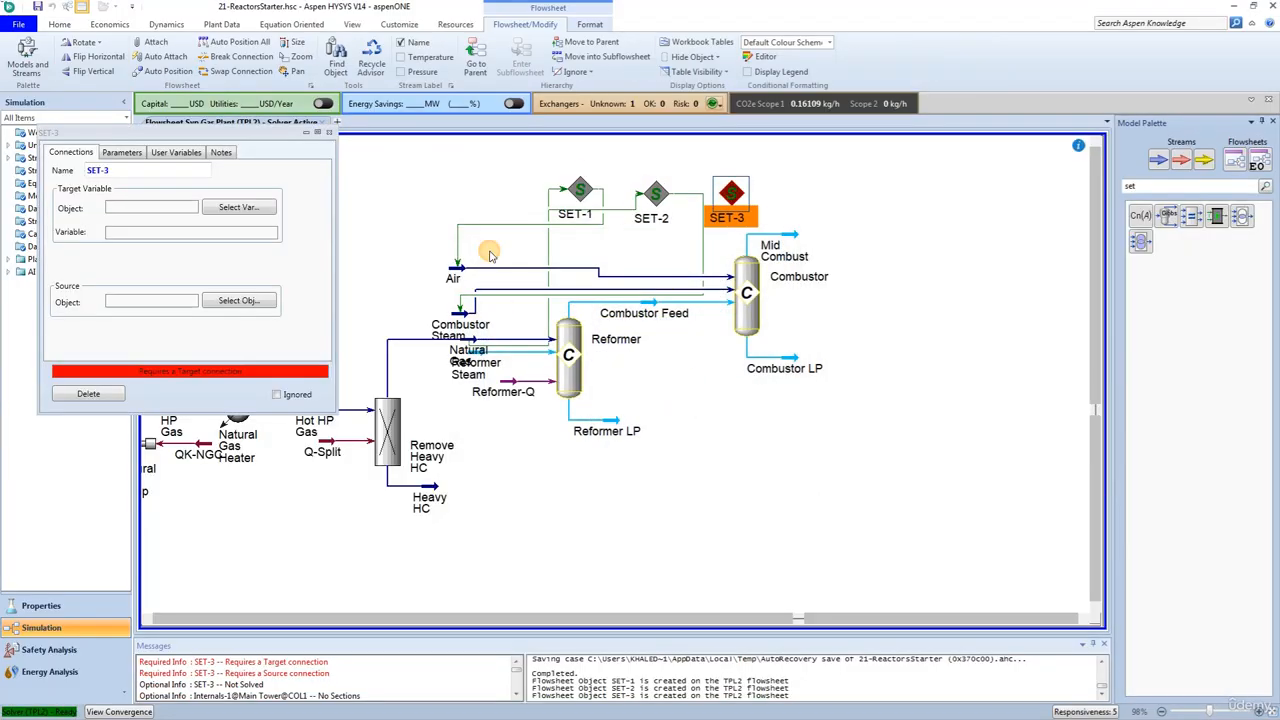
{"action": "left_click", "coordinate": [238, 207]}
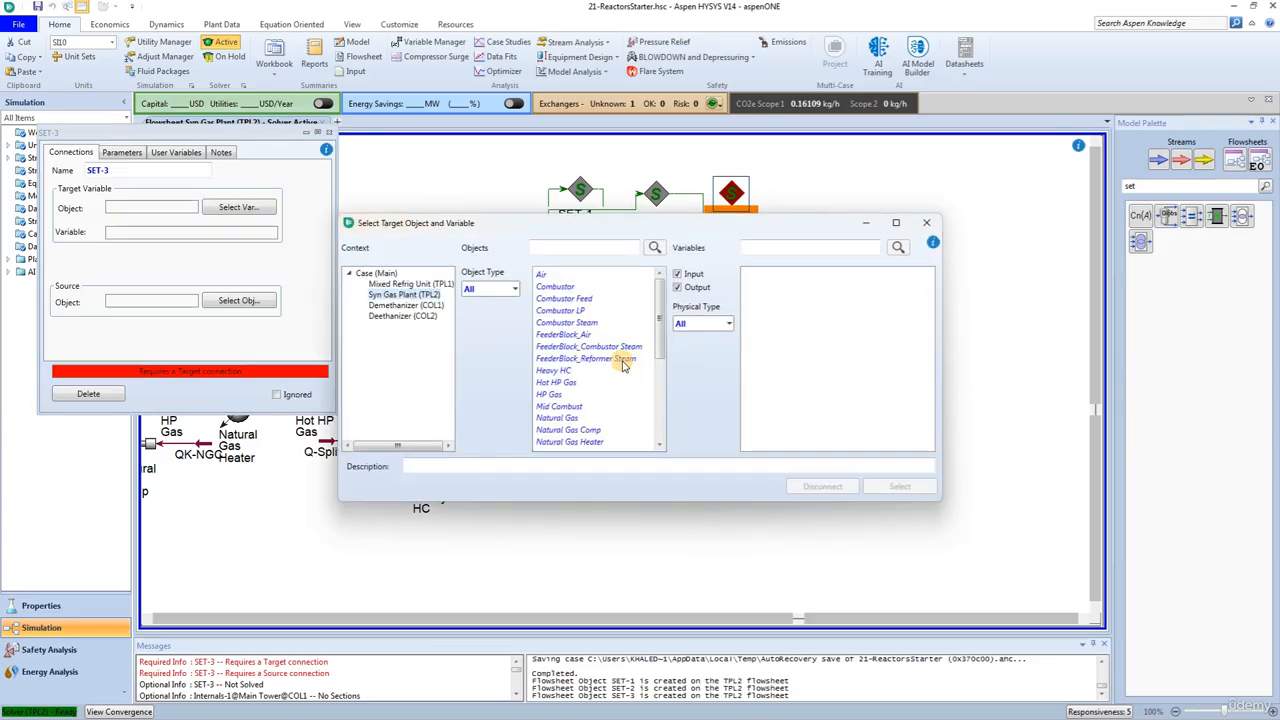
{"action": "left_click_drag", "start_coordinate": [661, 328], "coordinate": [660, 408]}
{"action": "left_click", "coordinate": [545, 384]}
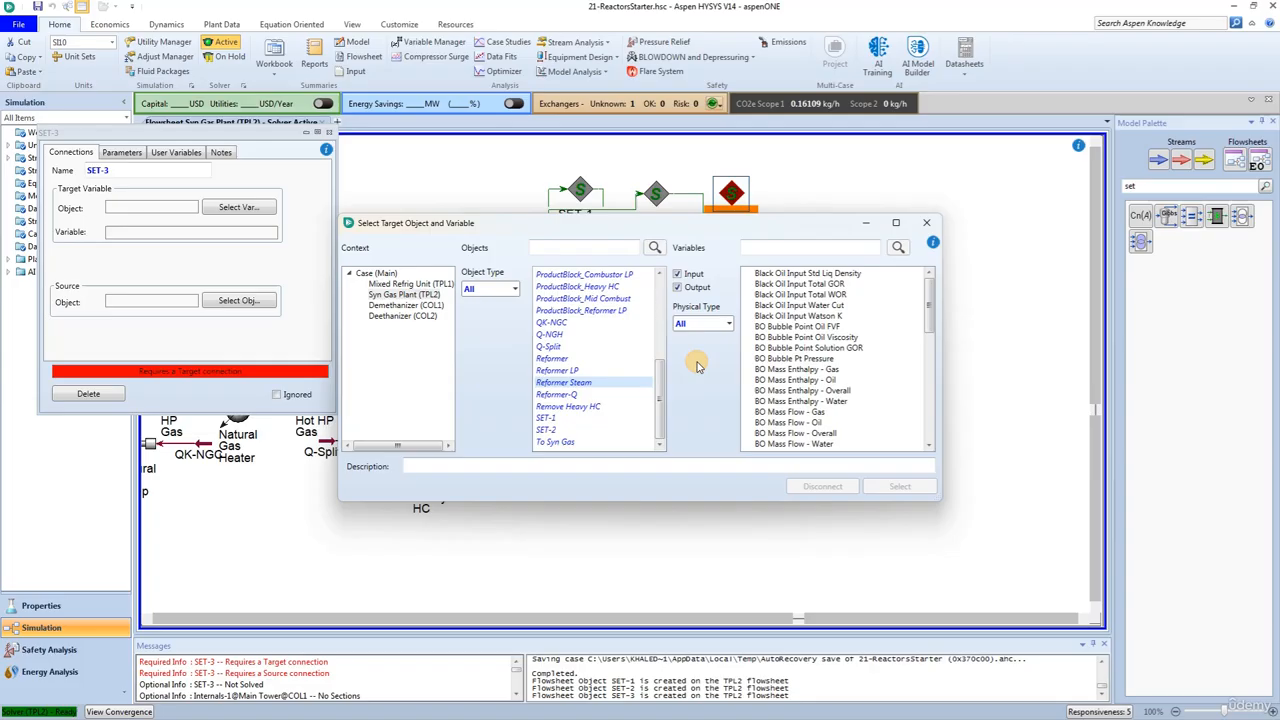
{"action": "left_click", "coordinate": [805, 249]}
{"action": "type", "text": "pre"}
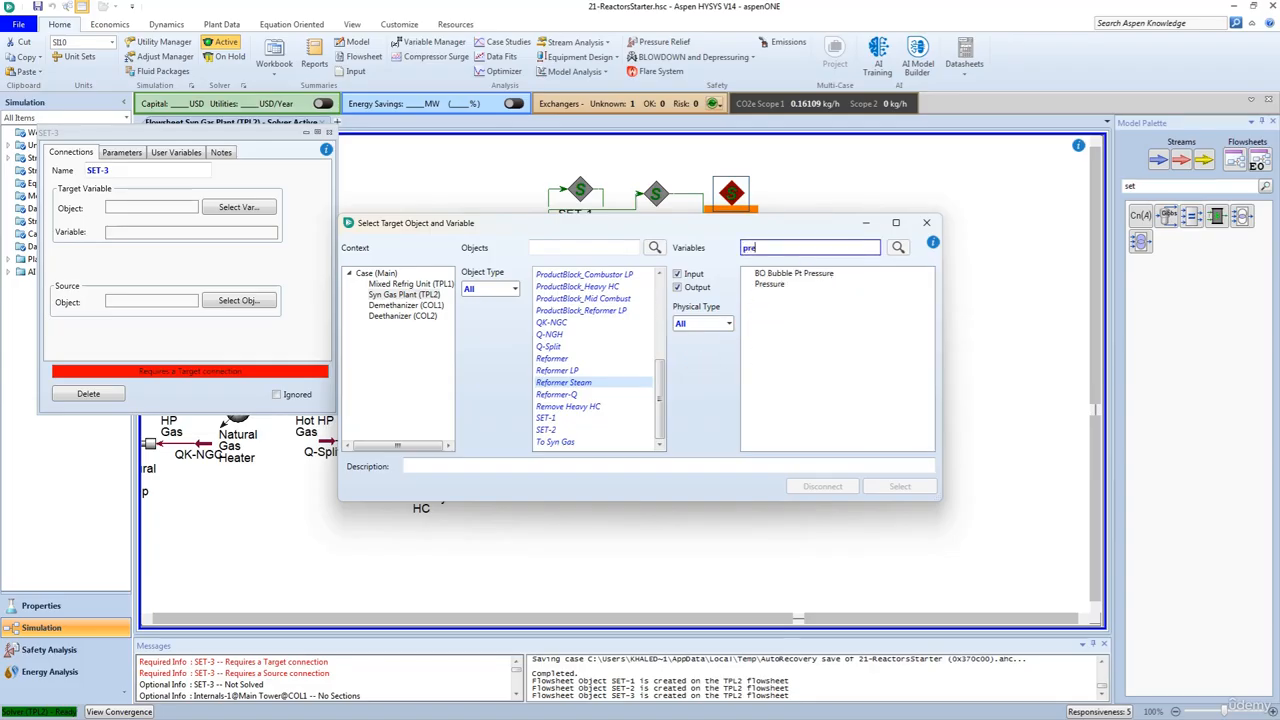
{"action": "left_click", "coordinate": [770, 284]}
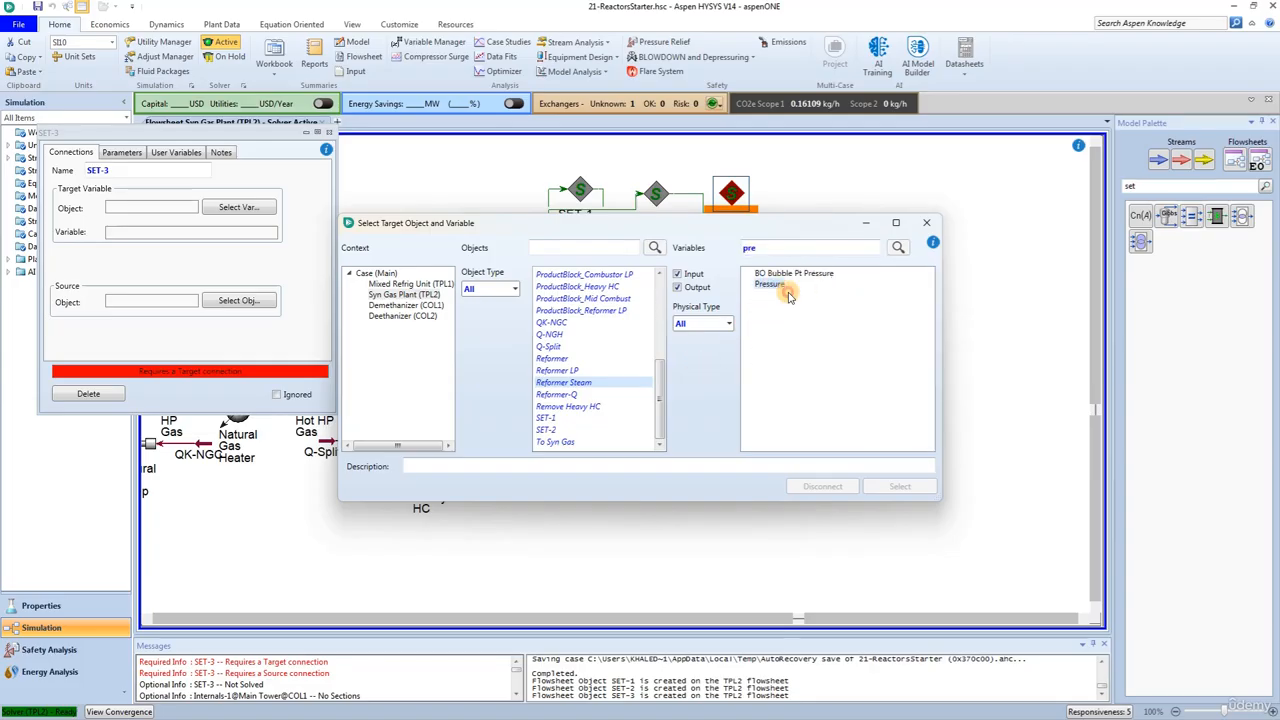
{"action": "left_click", "coordinate": [899, 486]}
Select the Natural Gas stream as the source object of SET-3 and close its properties
{"action": "left_click", "coordinate": [238, 300]}
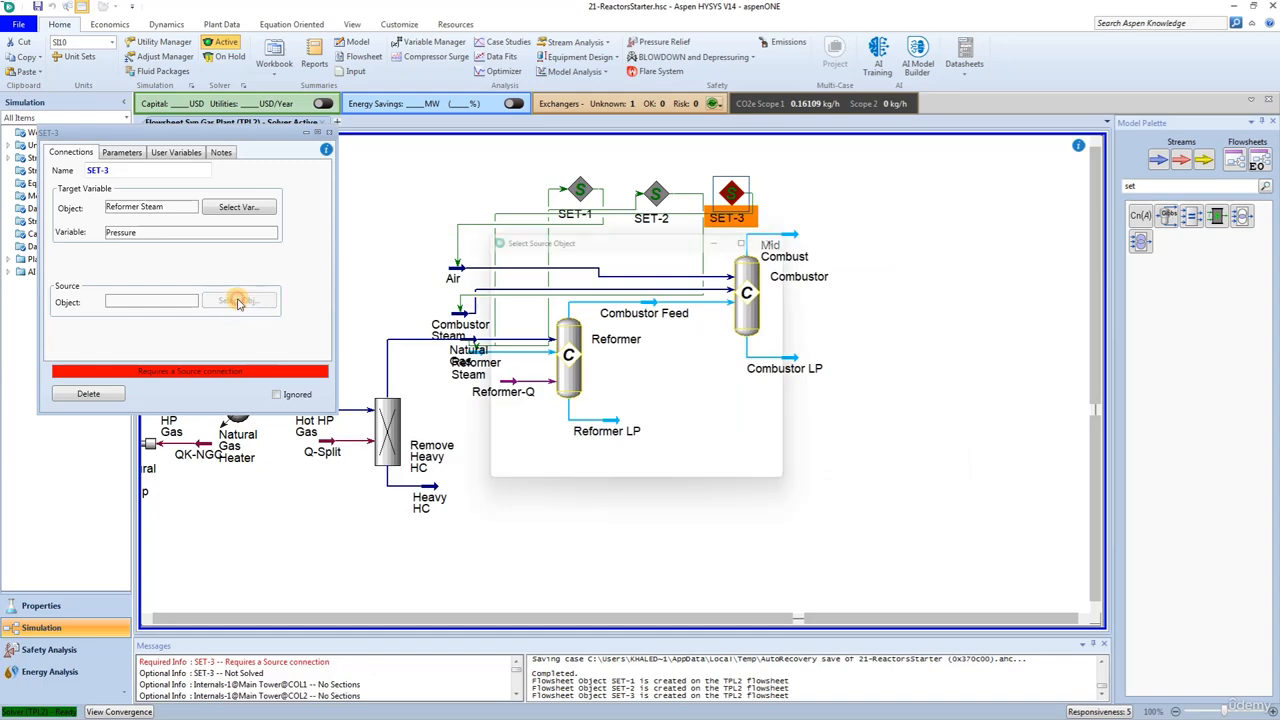
{"action": "left_click", "coordinate": [625, 414]}
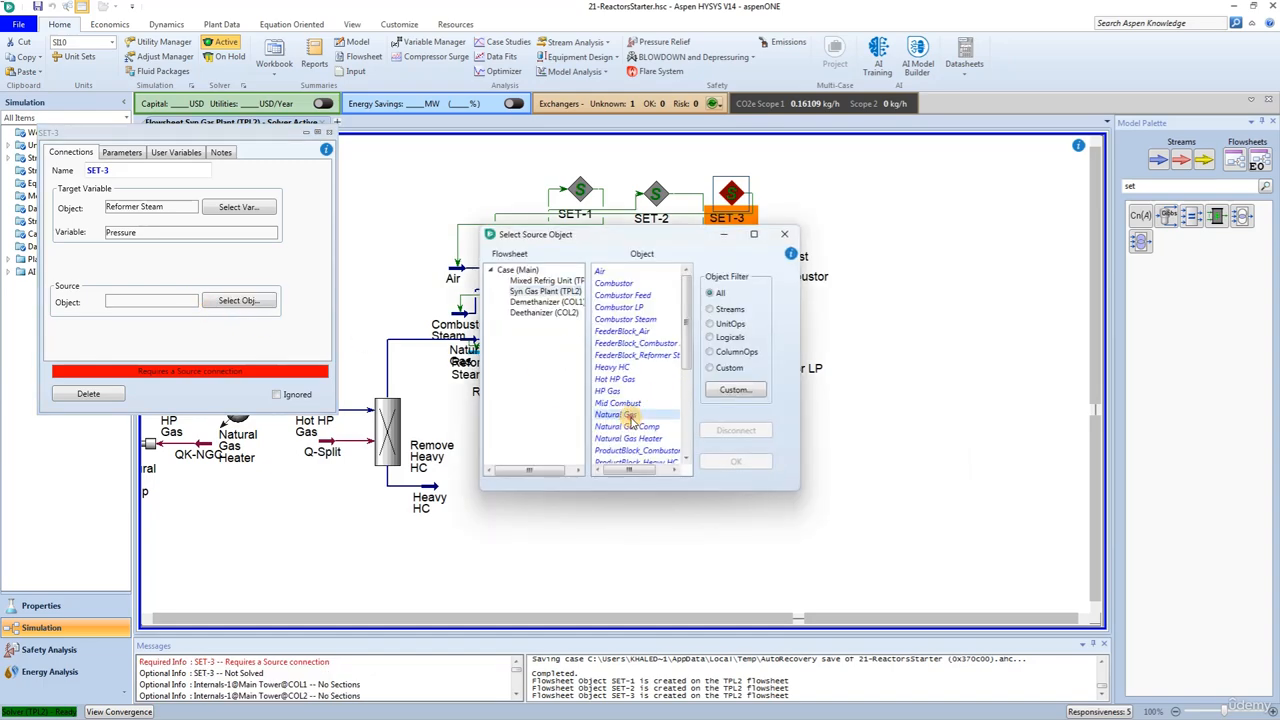
{"action": "left_click", "coordinate": [707, 460]}
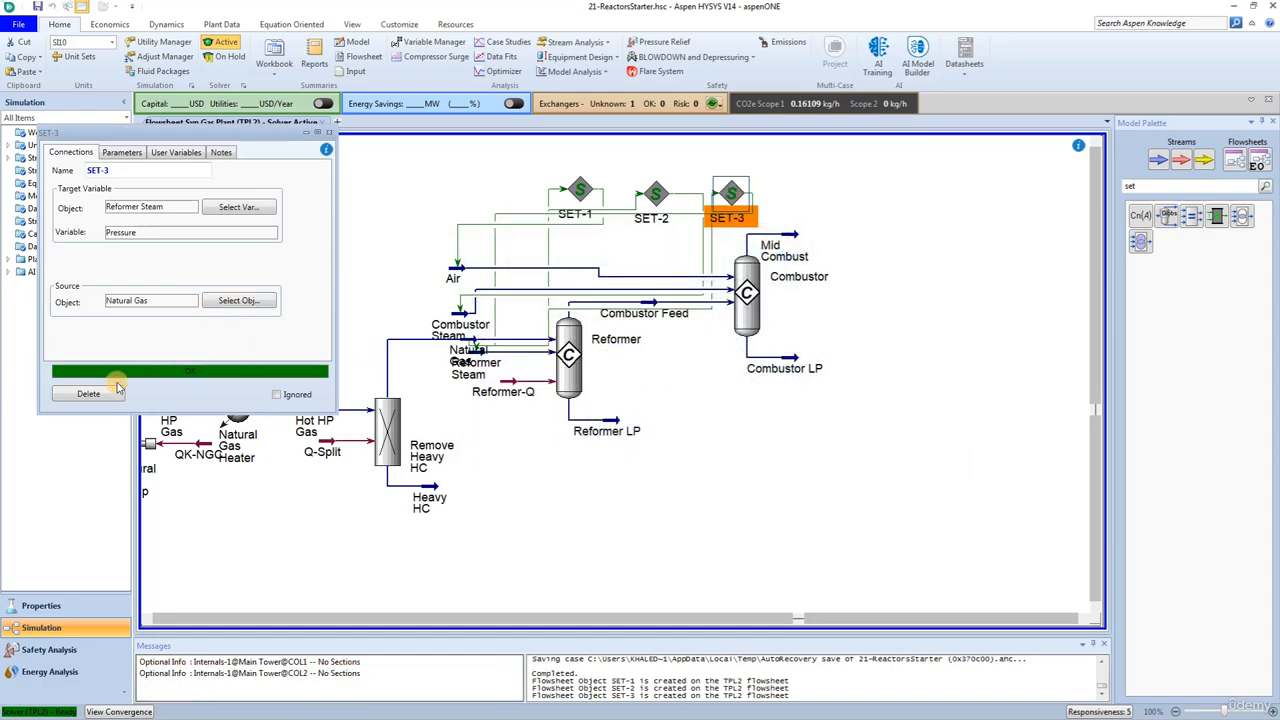
{"action": "left_click", "coordinate": [327, 134]}
{"action": "left_click", "coordinate": [518, 437]}
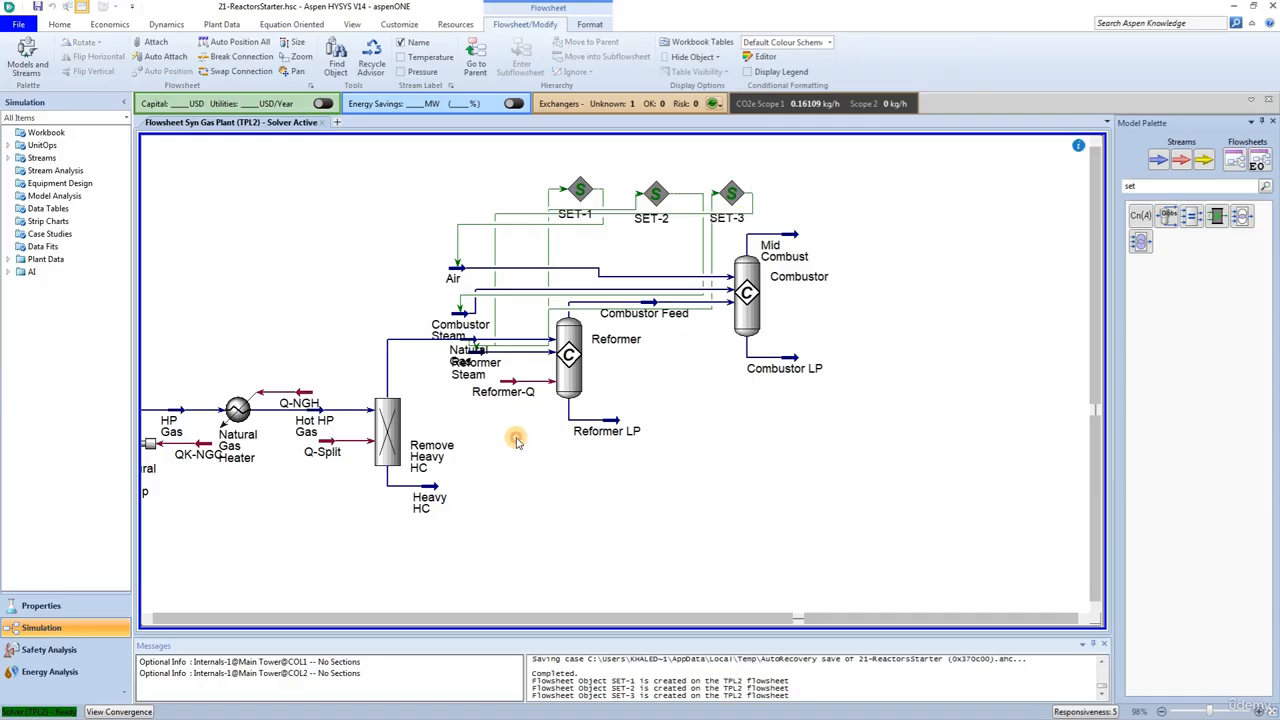
Check the pressures of the Natural Gas and Air streams in their worksheets
{"action": "left_click", "coordinate": [472, 343]}
{"action": "double_click", "coordinate": [472, 343]}
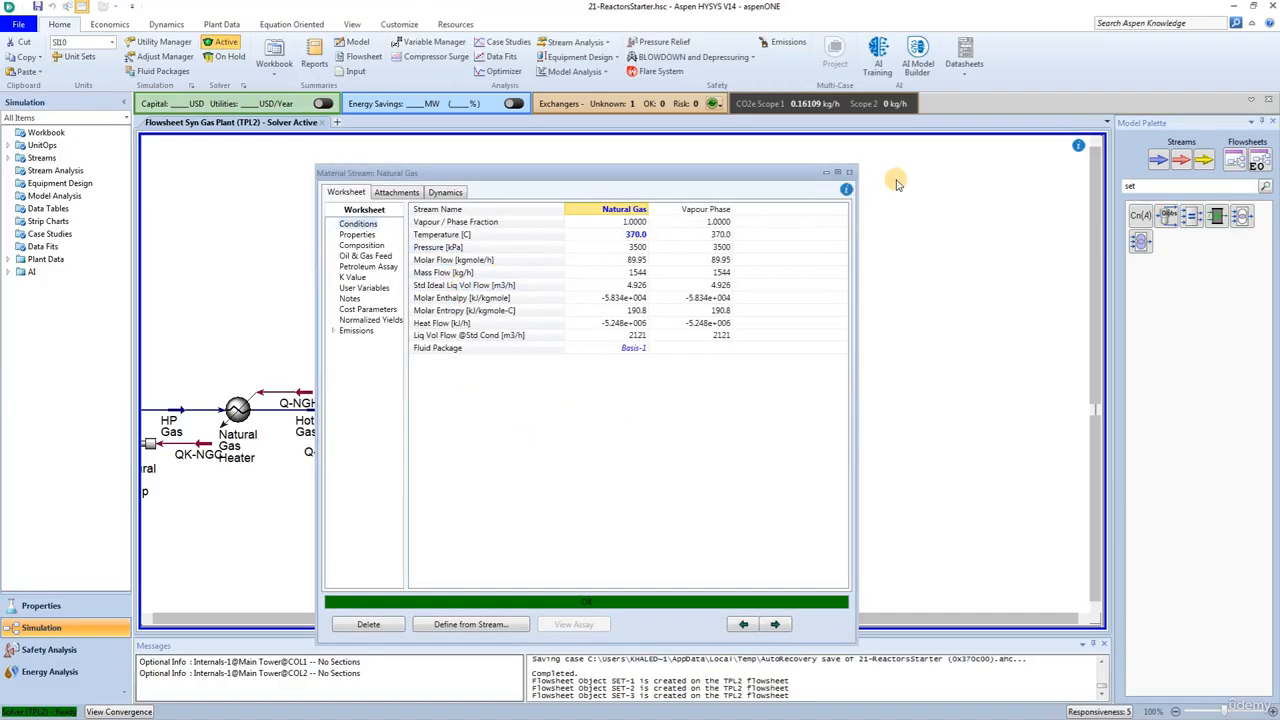
{"action": "left_click", "coordinate": [462, 245]}
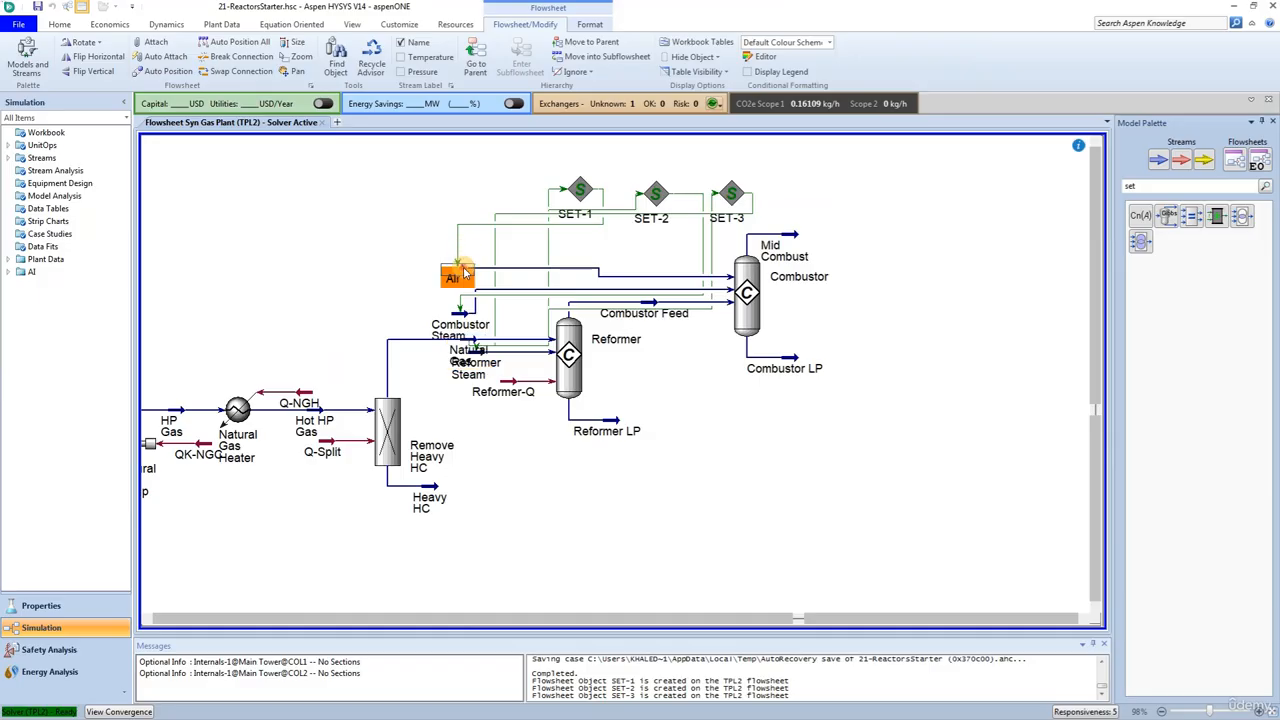
{"action": "double_click", "coordinate": [458, 255]}
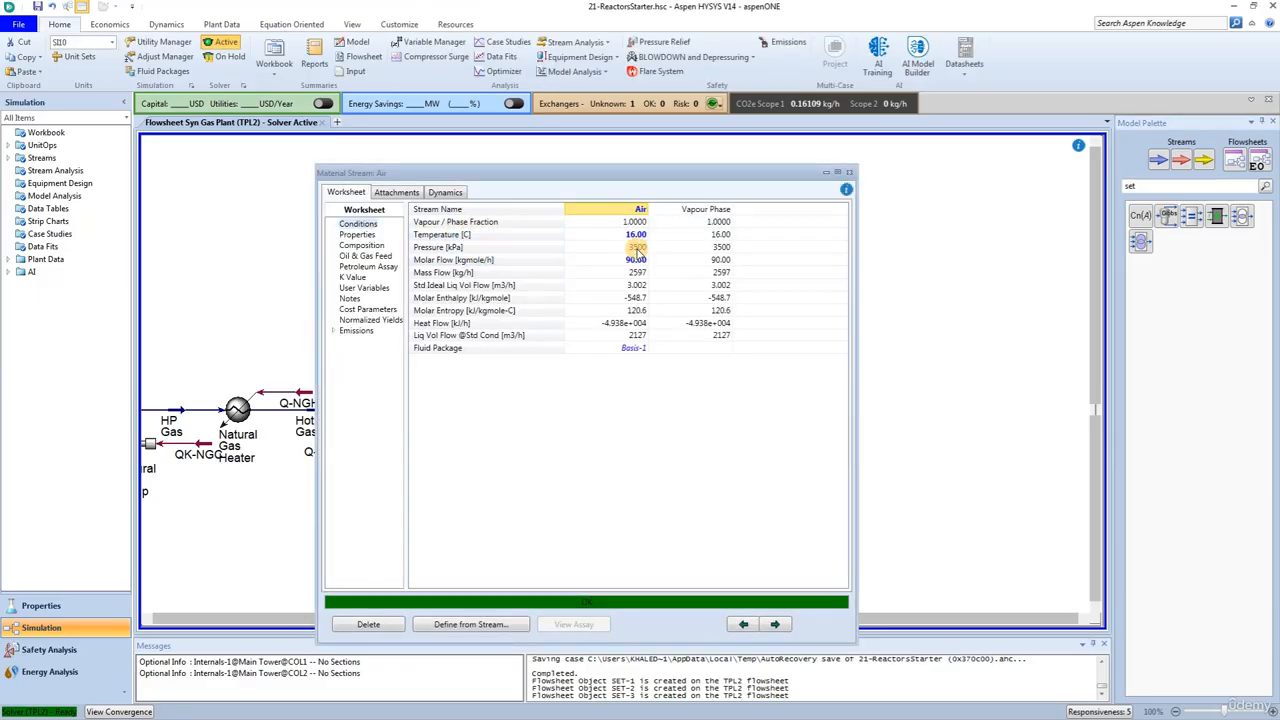
{"action": "left_click", "coordinate": [849, 177]}
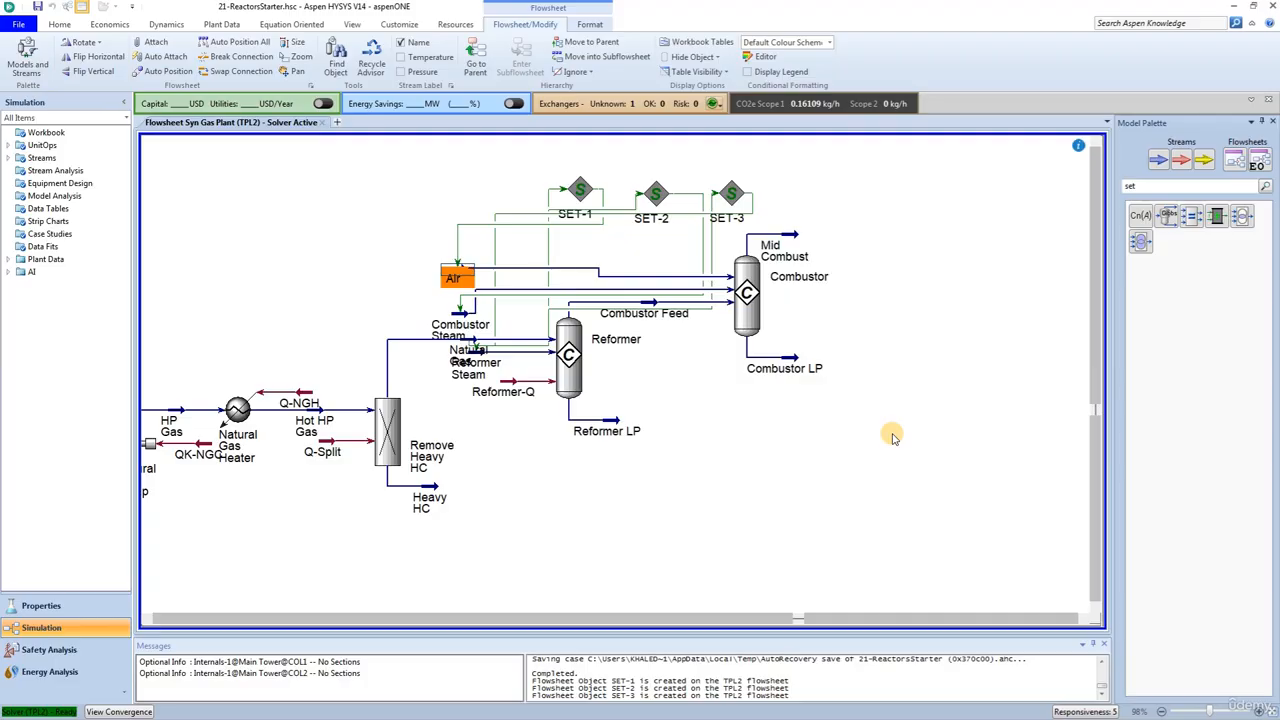
Find the Equilibrium Reactor in the model palette and place three of them in a row beyond the Combustor
{"action": "left_click", "coordinate": [1148, 189]}
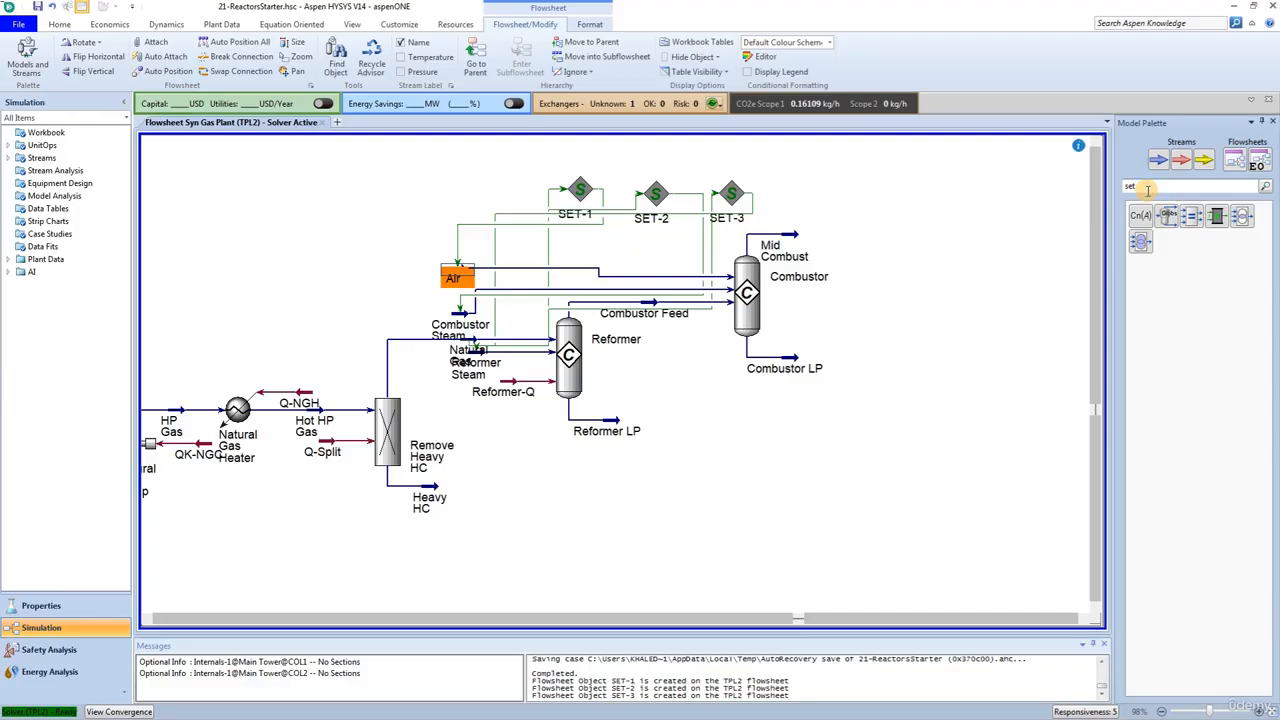
{"action": "key", "text": "BackSpace"}
{"action": "key", "text": "BackSpace"}
{"action": "key", "text": "BackSpace"}
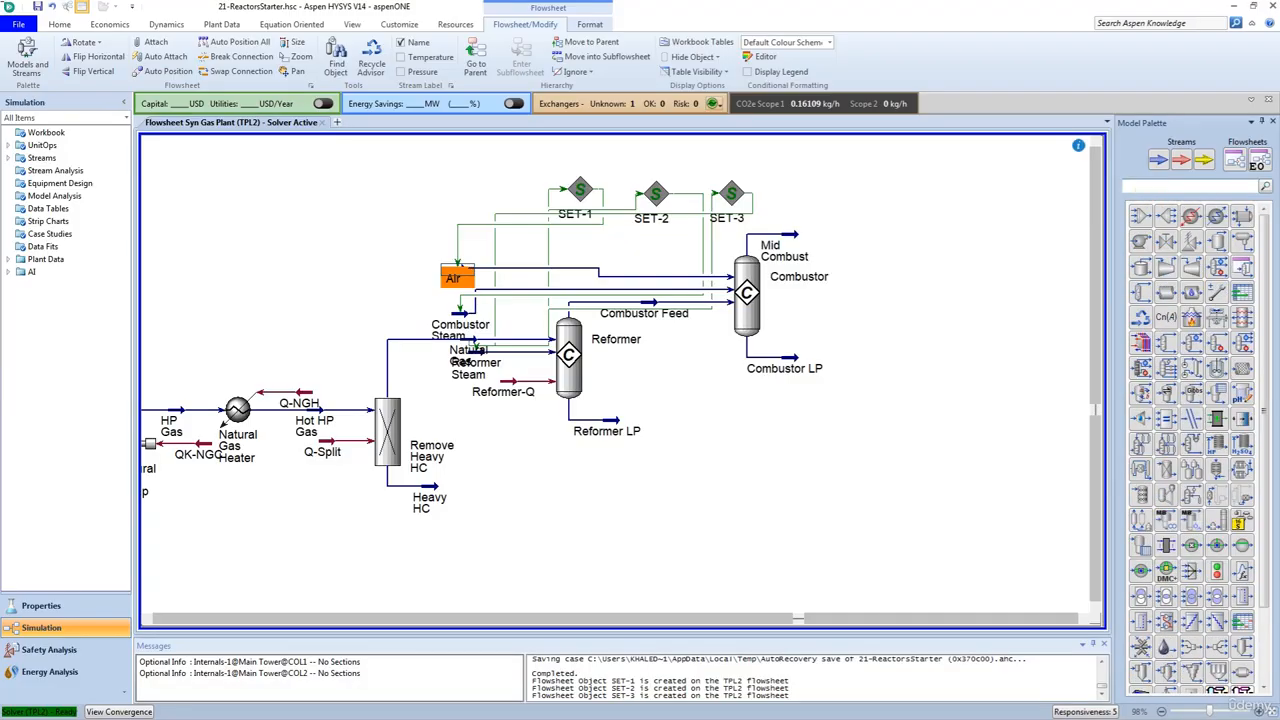
{"action": "type", "text": "eq"}
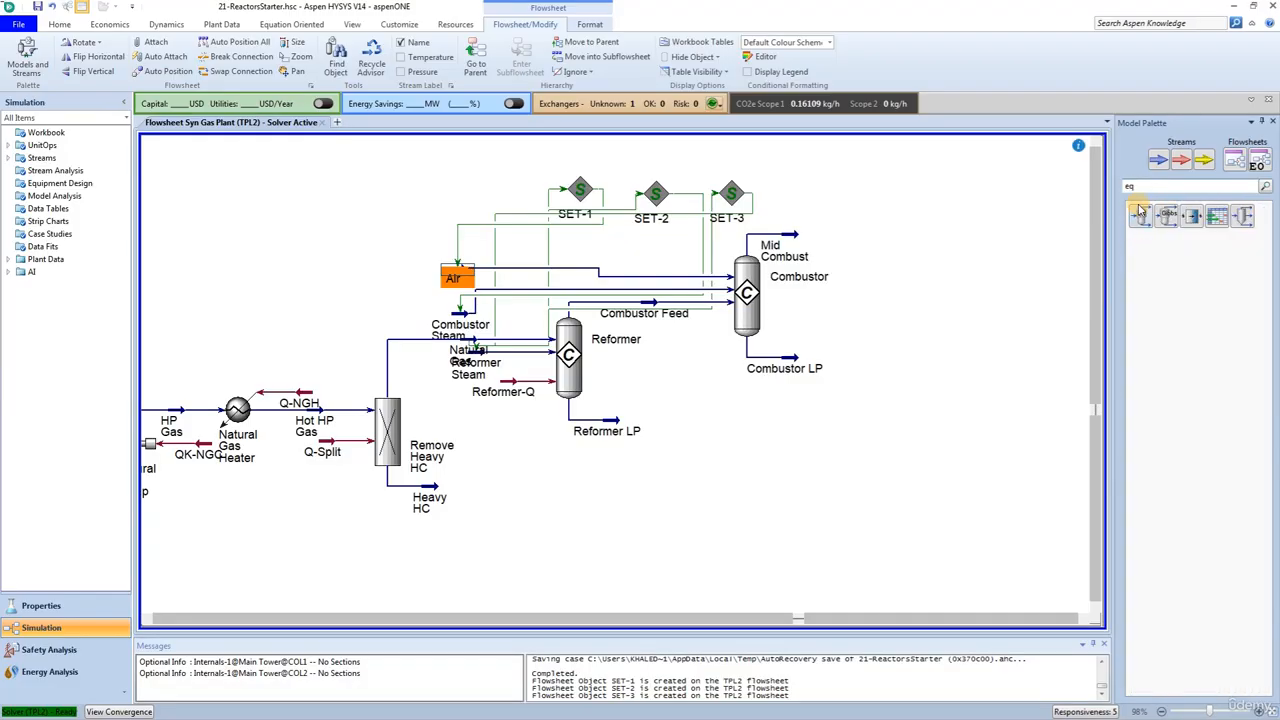
{"action": "left_click_drag", "start_coordinate": [1138, 215], "coordinate": [870, 243]}
{"action": "left_click_drag", "start_coordinate": [1140, 215], "coordinate": [998, 238]}
{"action": "left_click_drag", "start_coordinate": [1140, 215], "coordinate": [1080, 240]}
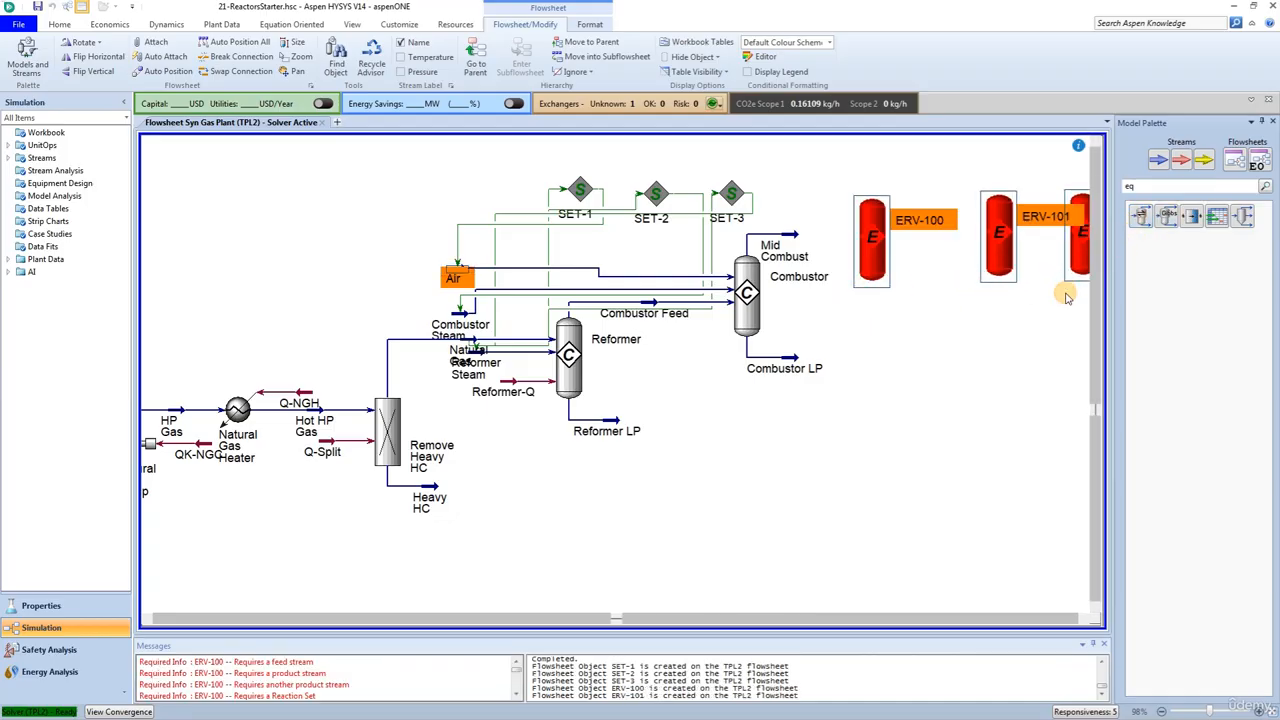
{"action": "left_click", "coordinate": [1087, 618]}
{"action": "left_click", "coordinate": [844, 446]}
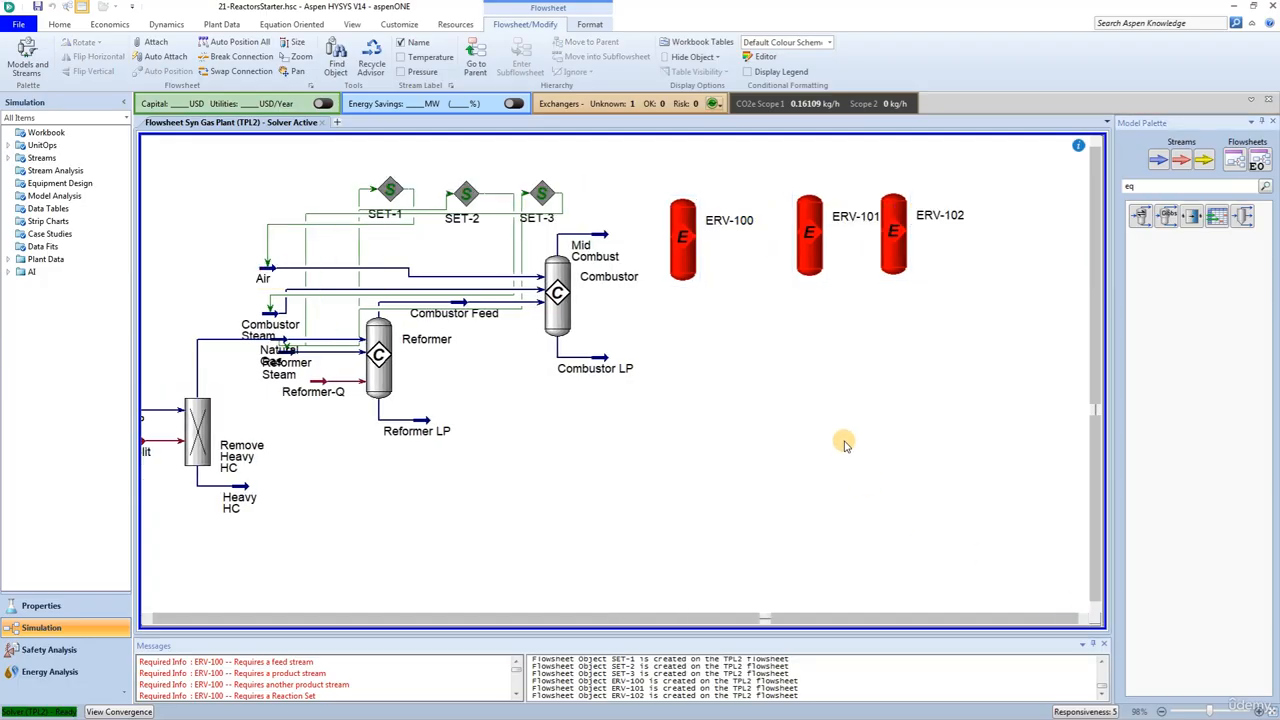
Feed Mid Combust into ERV-100 and connect the three equilibrium reactors in series through new overhead streams
{"action": "mouse_move", "coordinate": [604, 238]}
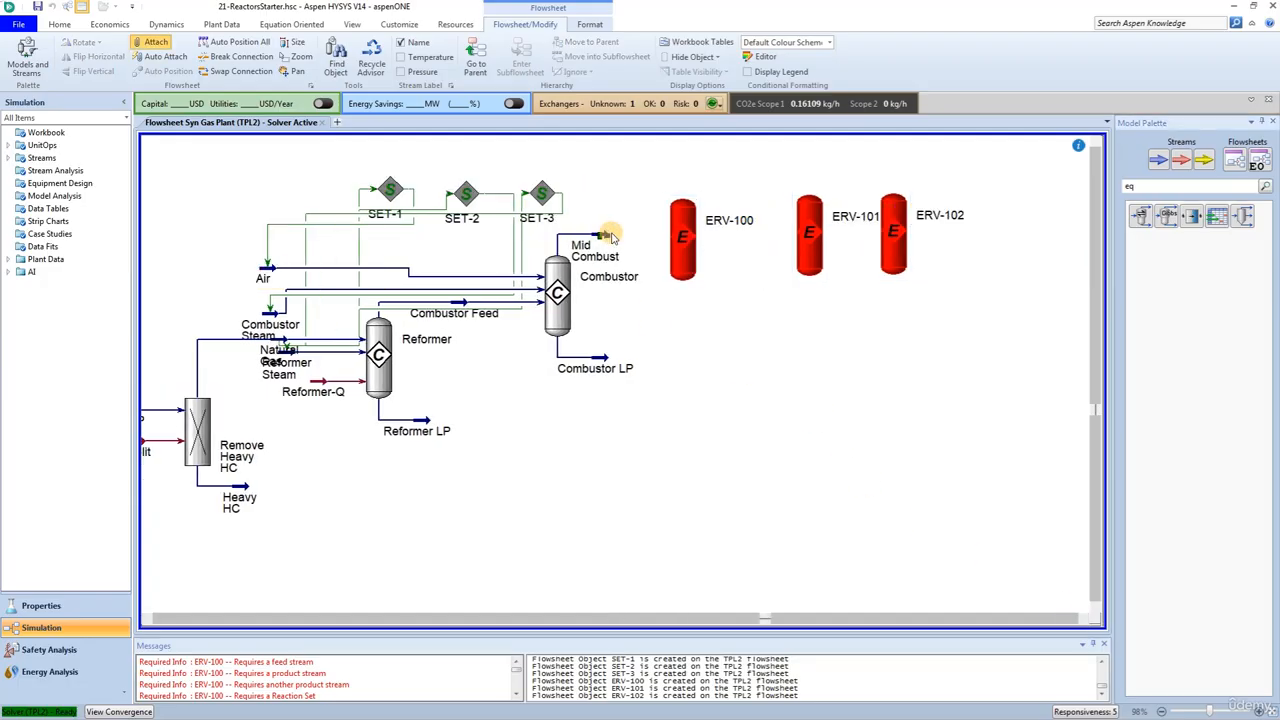
{"action": "left_click_drag", "start_coordinate": [604, 238], "coordinate": [693, 210]}
{"action": "key", "text": "ctrl"}
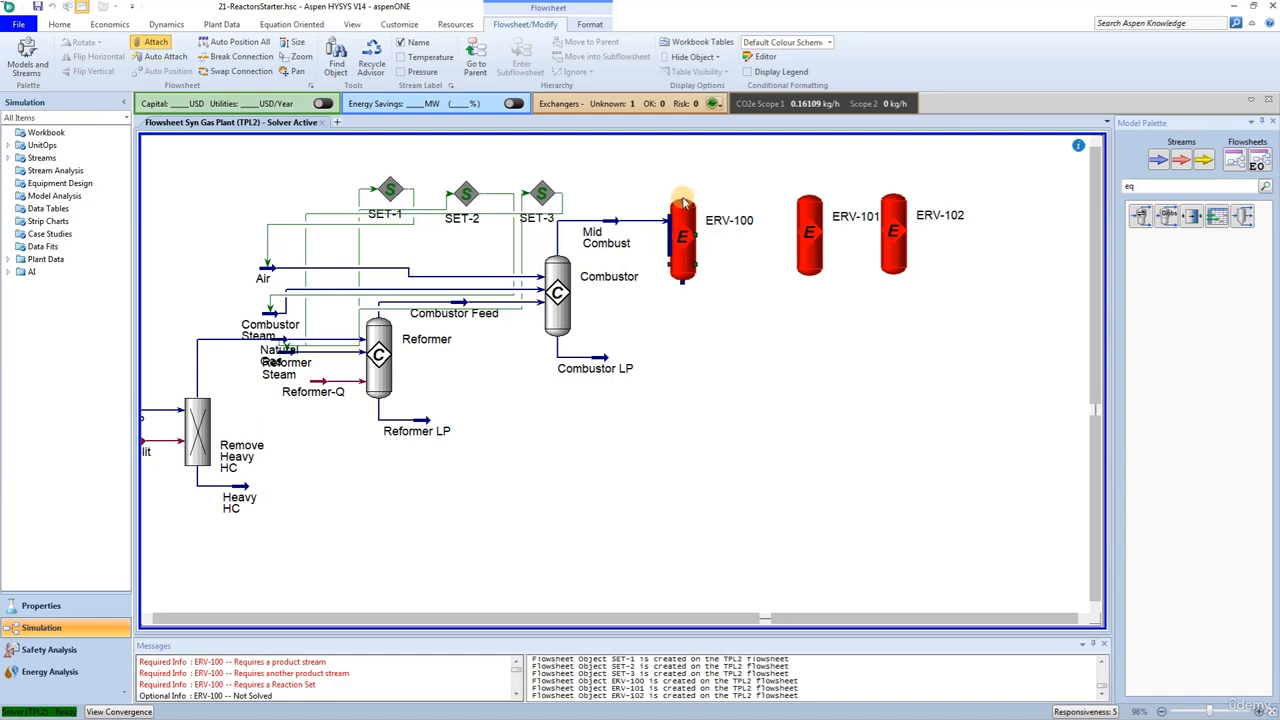
{"action": "left_click_drag", "start_coordinate": [789, 218], "coordinate": [876, 215]}
Add a bottom product stream to each of the three equilibrium reactors and an overhead product stream to ERV-102
{"action": "left_click_drag", "start_coordinate": [668, 288], "coordinate": [712, 388]}
{"action": "left_click_drag", "start_coordinate": [810, 280], "coordinate": [858, 324]}
{"action": "left_click_drag", "start_coordinate": [898, 281], "coordinate": [960, 301]}
{"action": "key", "text": "ctrl"}
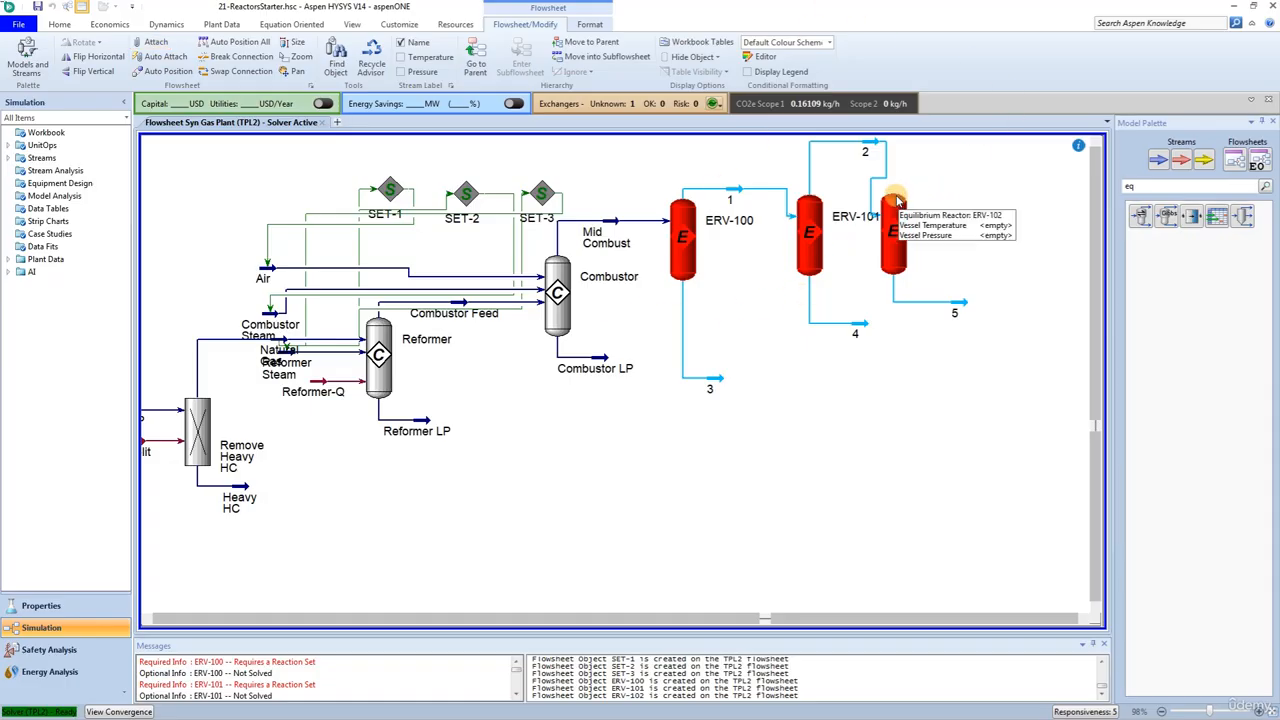
{"action": "key", "text": "ctrl"}
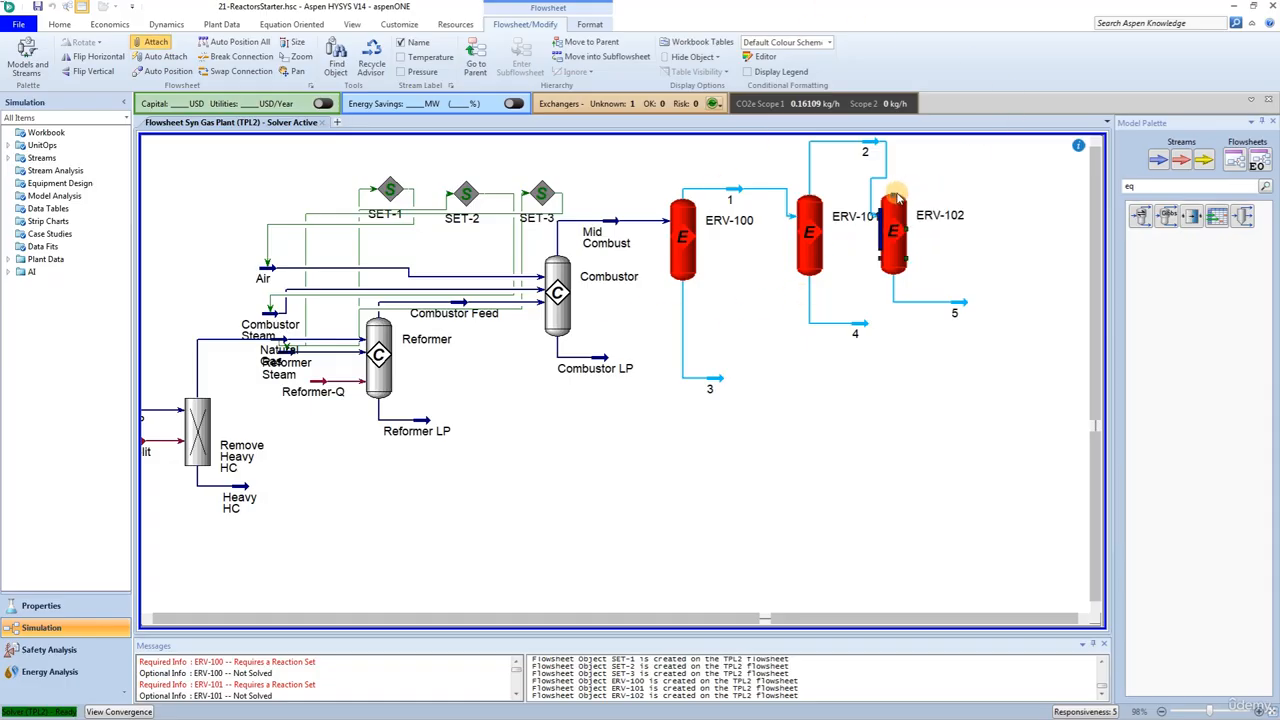
{"action": "left_click_drag", "start_coordinate": [894, 194], "coordinate": [990, 171]}
{"action": "left_click", "coordinate": [896, 235]}
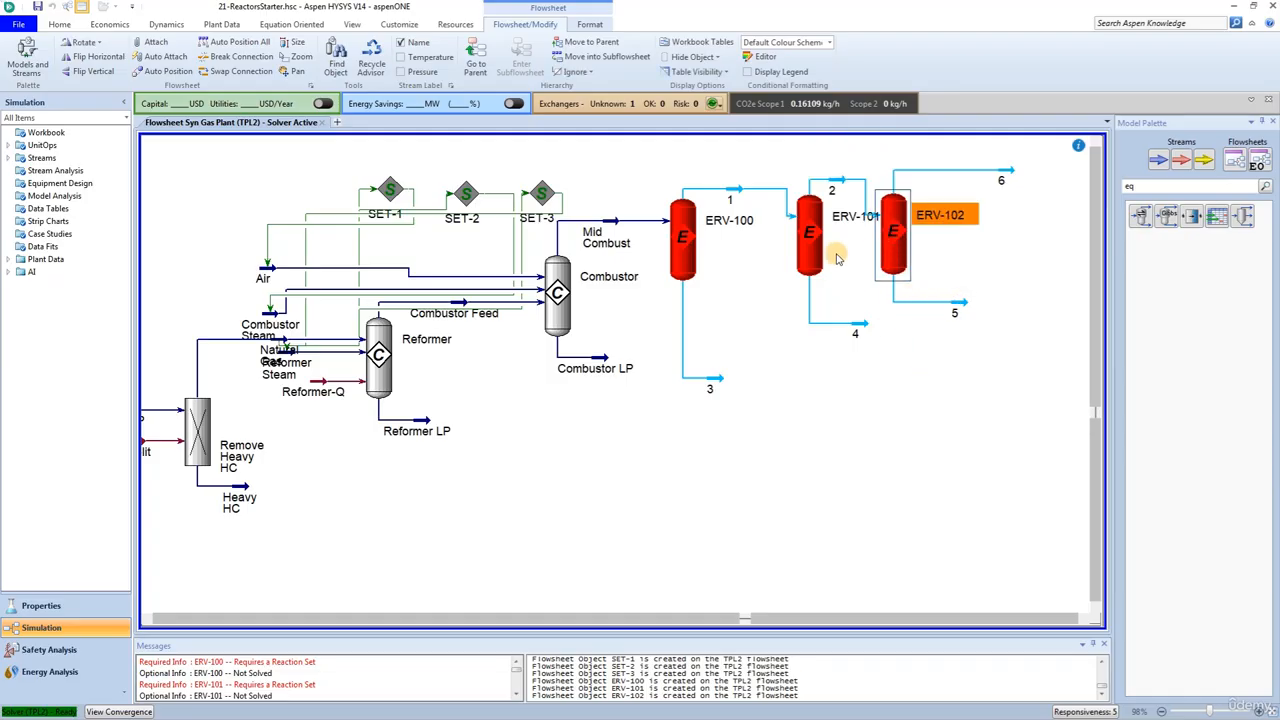
Set the temperature of stream 2, between ERV-101 and ERV-102, to 450 °C and close its properties
{"action": "left_click", "coordinate": [836, 187]}
{"action": "double_click", "coordinate": [836, 187]}
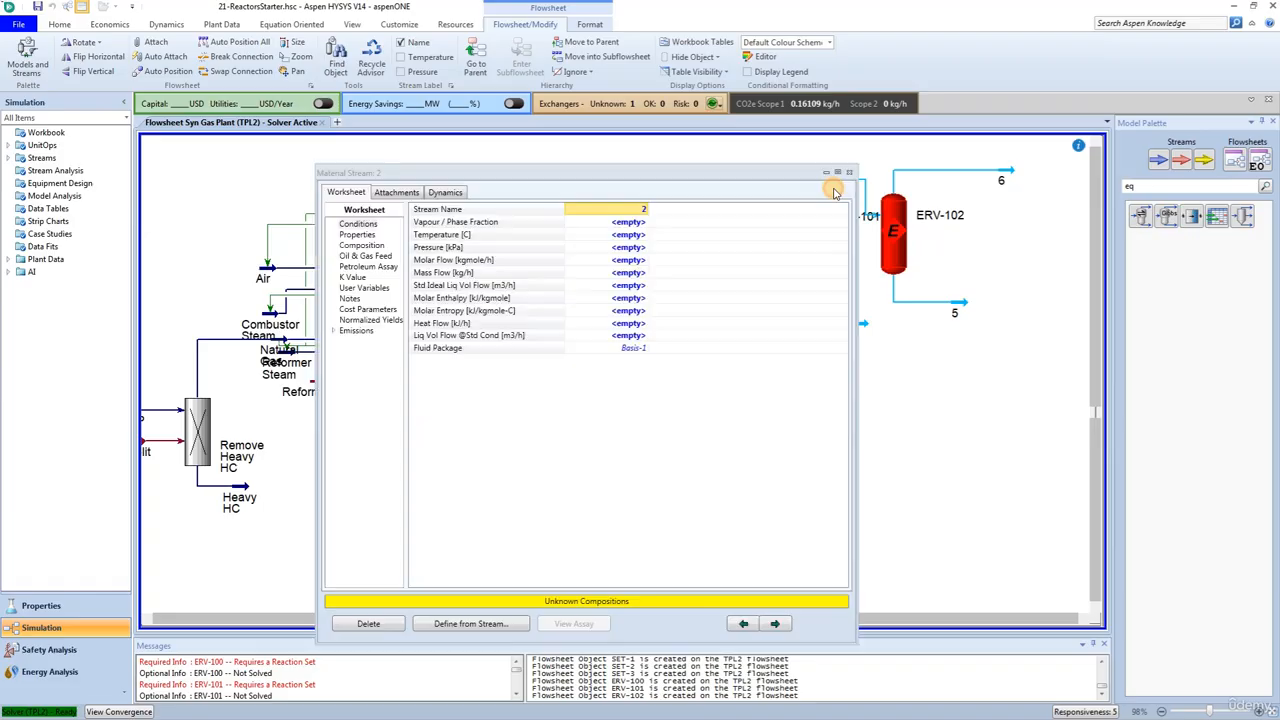
{"action": "left_click", "coordinate": [612, 236]}
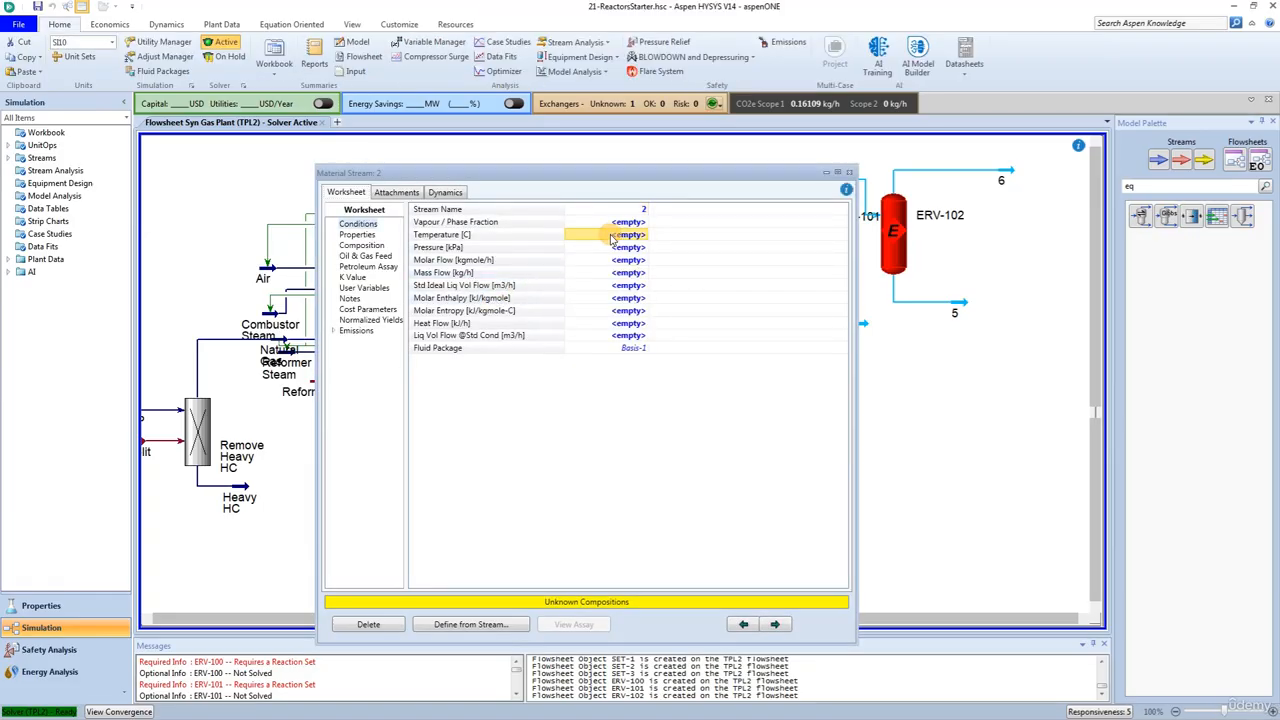
{"action": "type", "text": "450"}
{"action": "key", "text": "Return"}
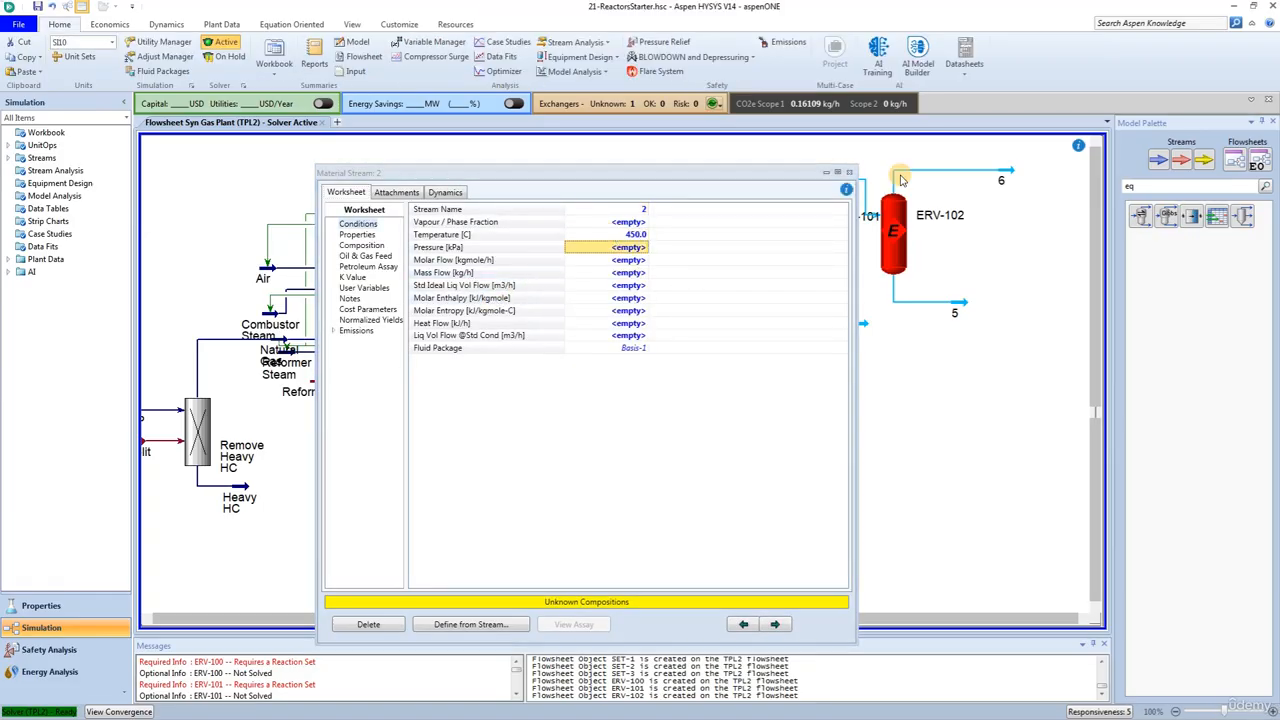
{"action": "left_click", "coordinate": [849, 174]}
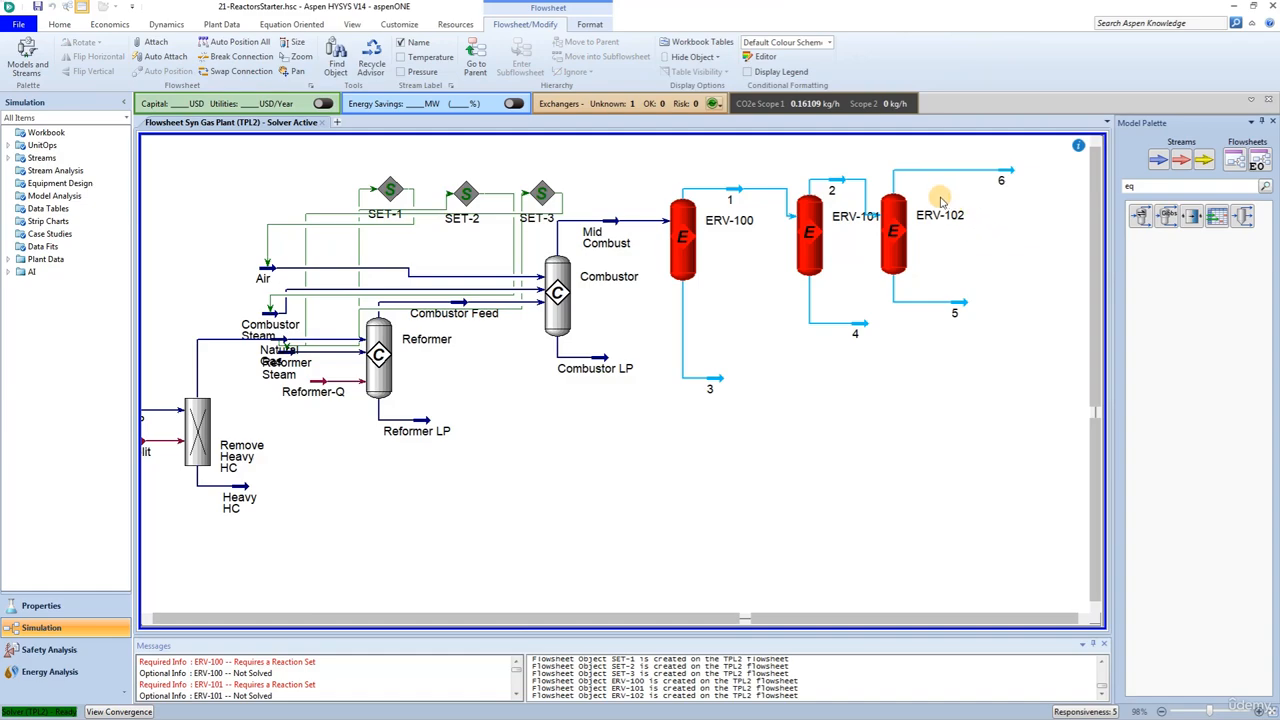
Set the temperature of stream 6, the overhead product of ERV-102, to 400 °C and close its properties
{"action": "left_click", "coordinate": [1004, 177]}
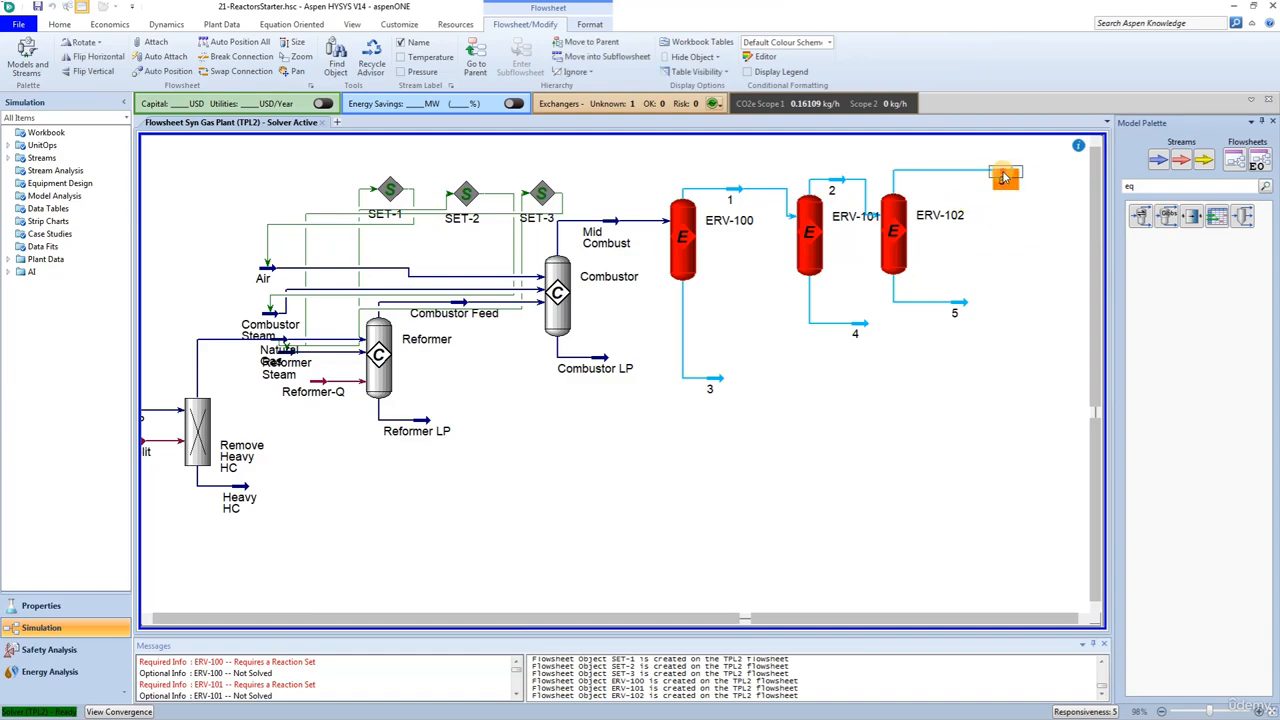
{"action": "double_click", "coordinate": [1004, 177]}
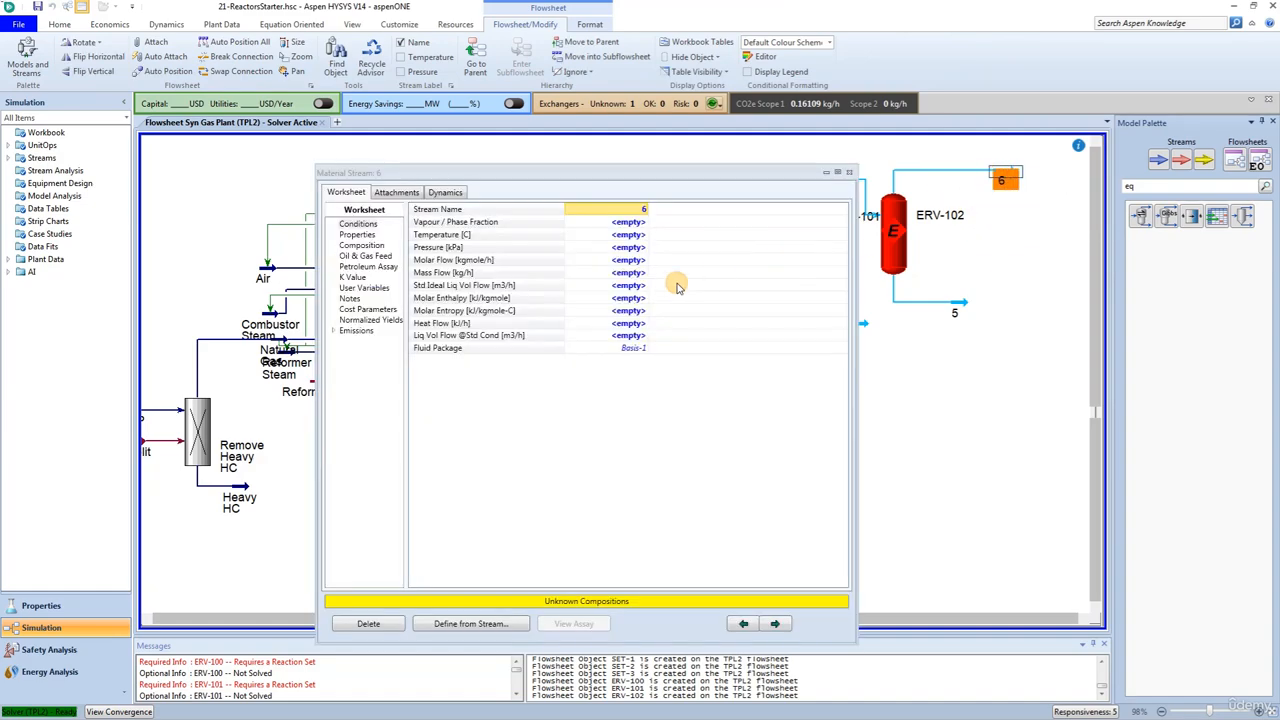
{"action": "left_click", "coordinate": [625, 237]}
{"action": "type", "text": "400"}
{"action": "key", "text": "Return"}
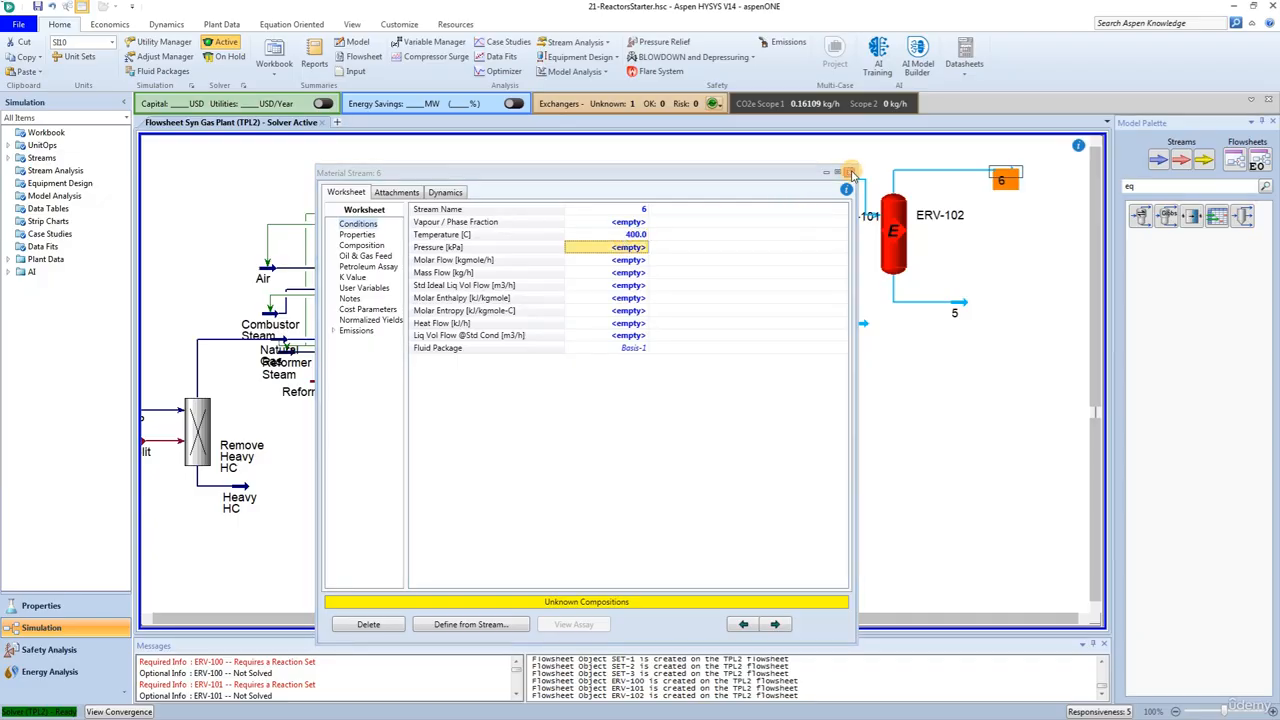
{"action": "left_click", "coordinate": [849, 172]}
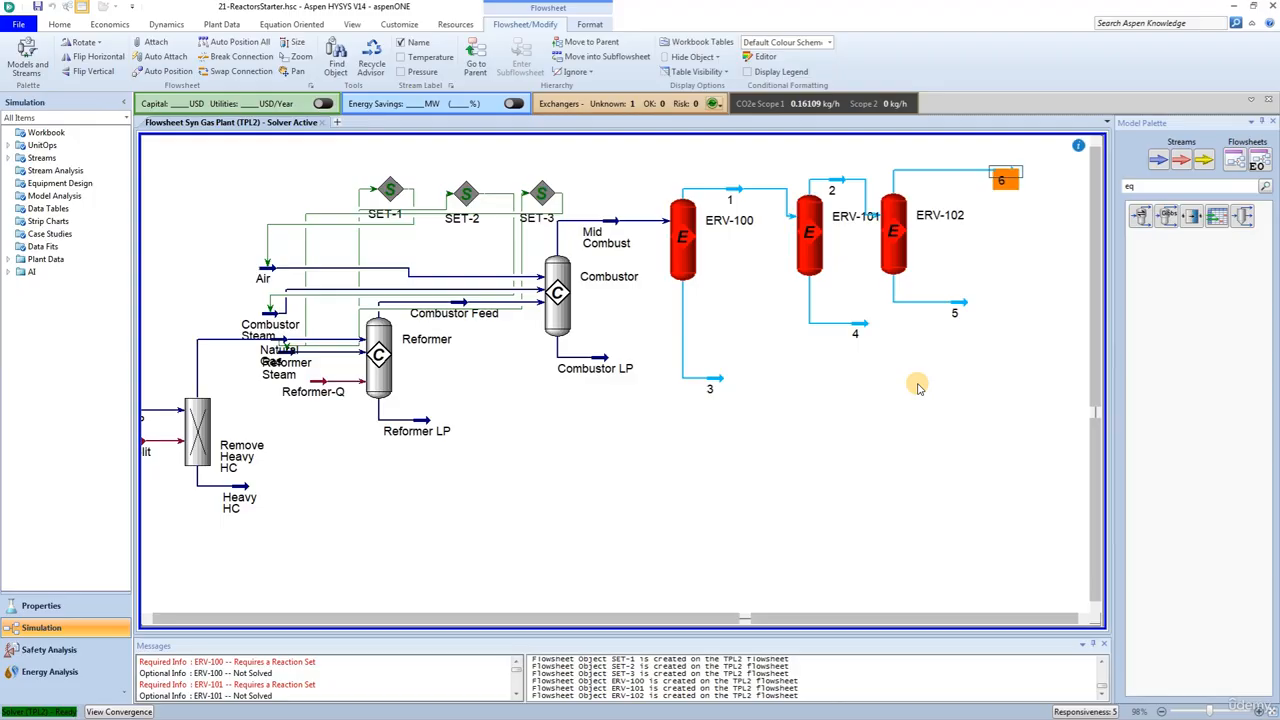
Assign the Shift Rxn Set to equilibrium reactor ERV-100 and close its properties
{"action": "double_click", "coordinate": [678, 240]}
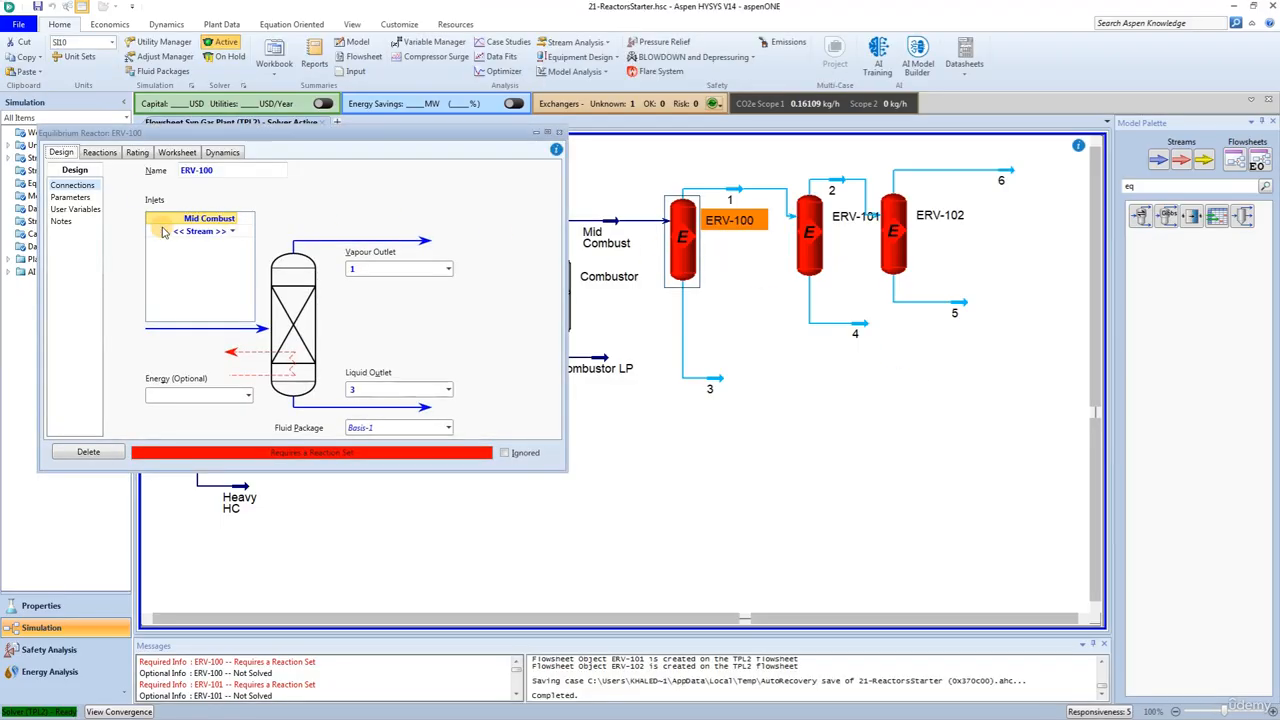
{"action": "left_click", "coordinate": [98, 153]}
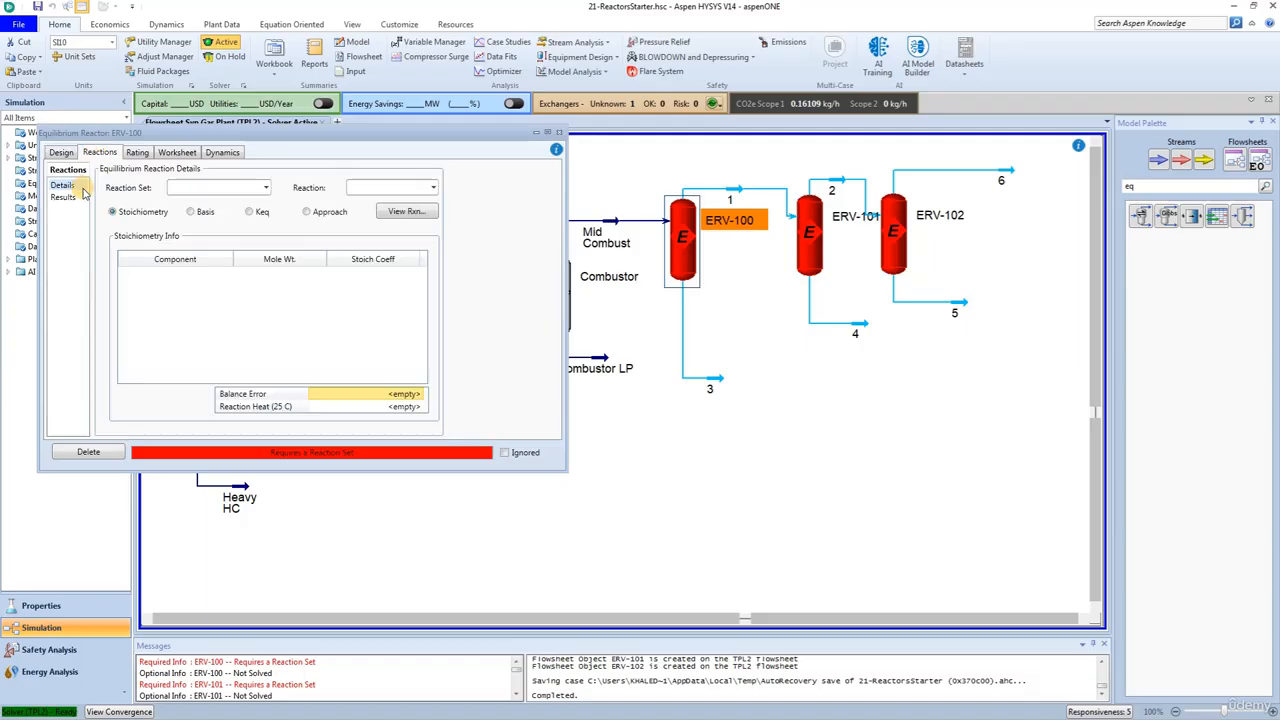
{"action": "left_click", "coordinate": [266, 188]}
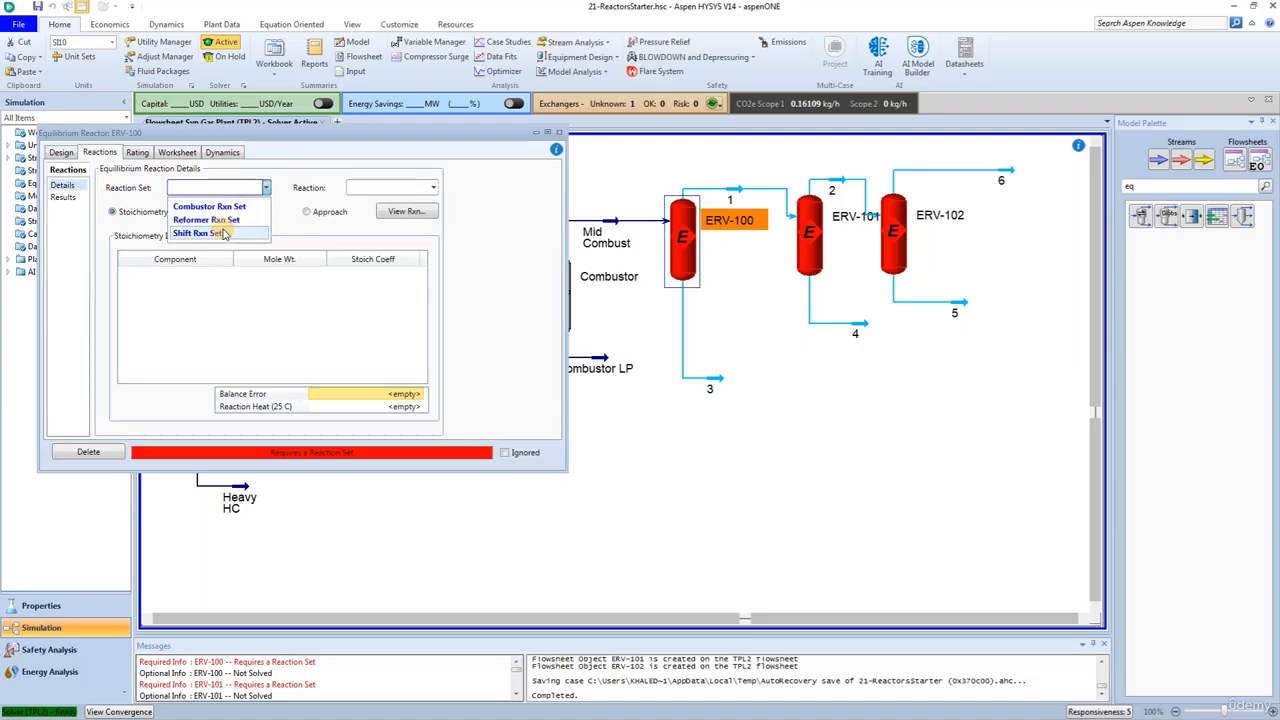
{"action": "left_click", "coordinate": [205, 233]}
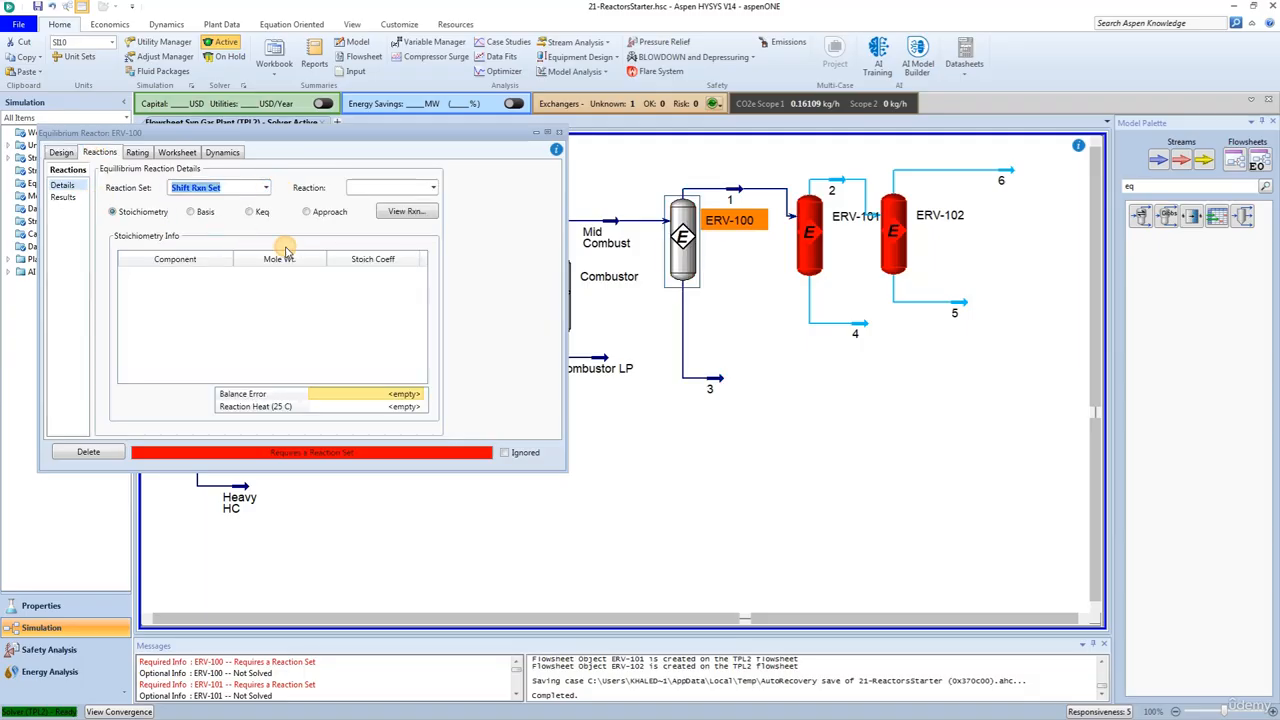
{"action": "left_click", "coordinate": [561, 133]}
Add the energy stream Shift1-Q to ERV-101, assign the Shift Rxn Set to it, and close its properties
{"action": "left_click", "coordinate": [805, 242]}
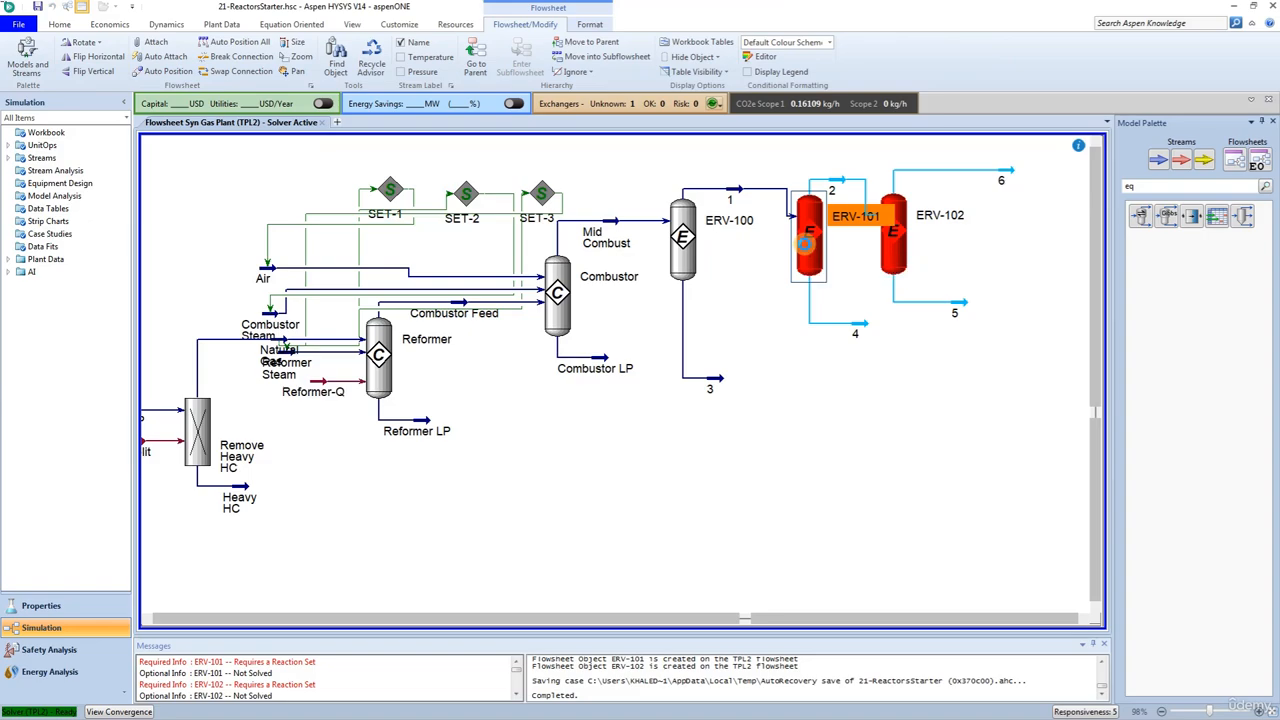
{"action": "double_click", "coordinate": [805, 242]}
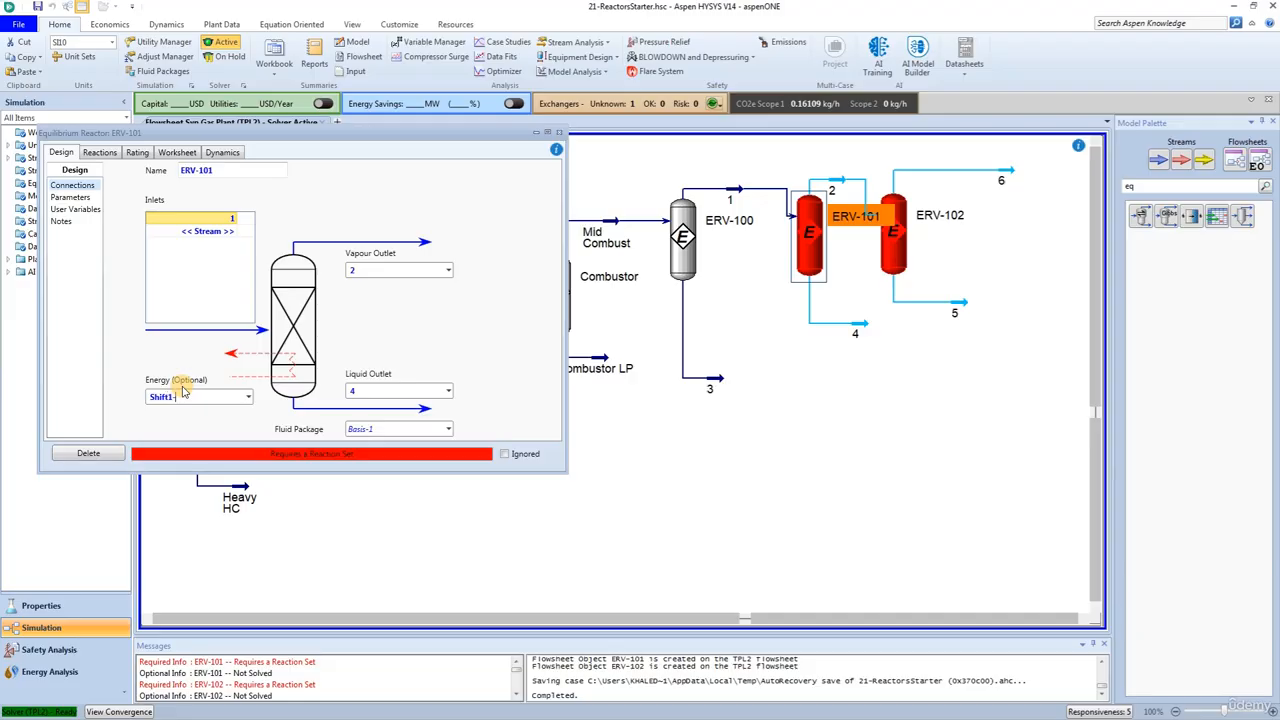
{"action": "left_click", "coordinate": [100, 152]}
{"action": "left_click", "coordinate": [265, 187]}
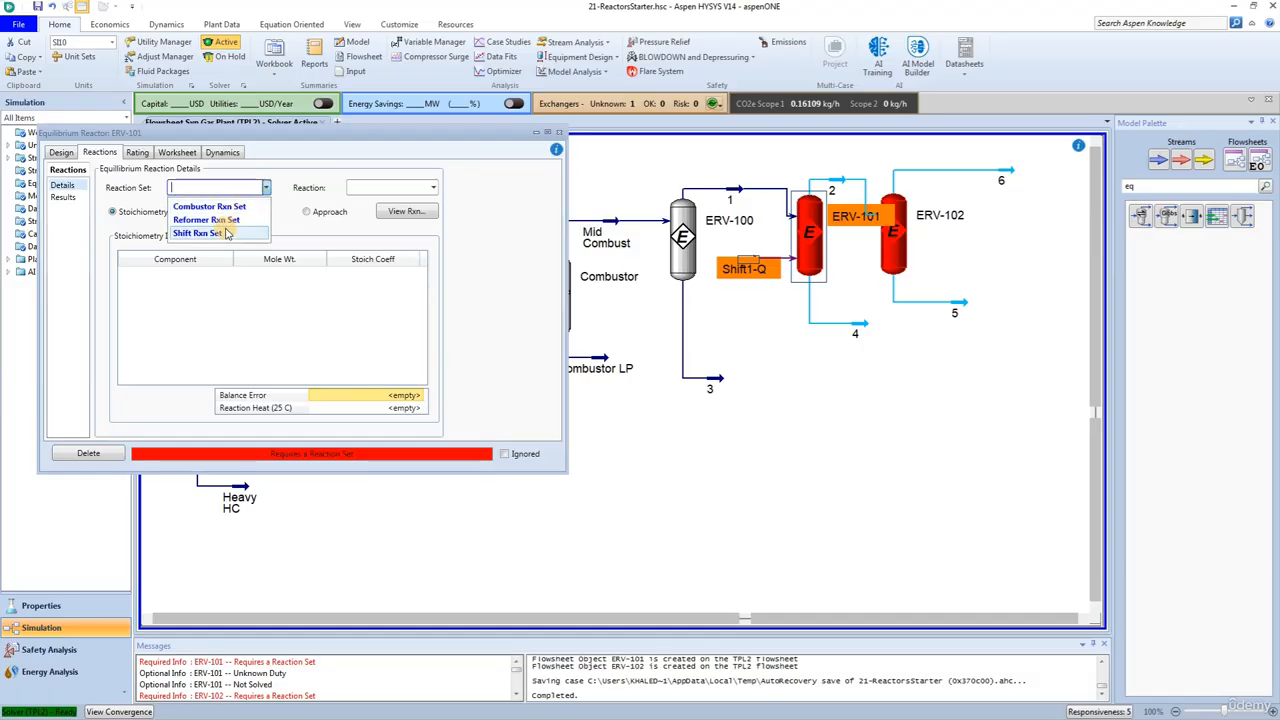
{"action": "left_click", "coordinate": [215, 233]}
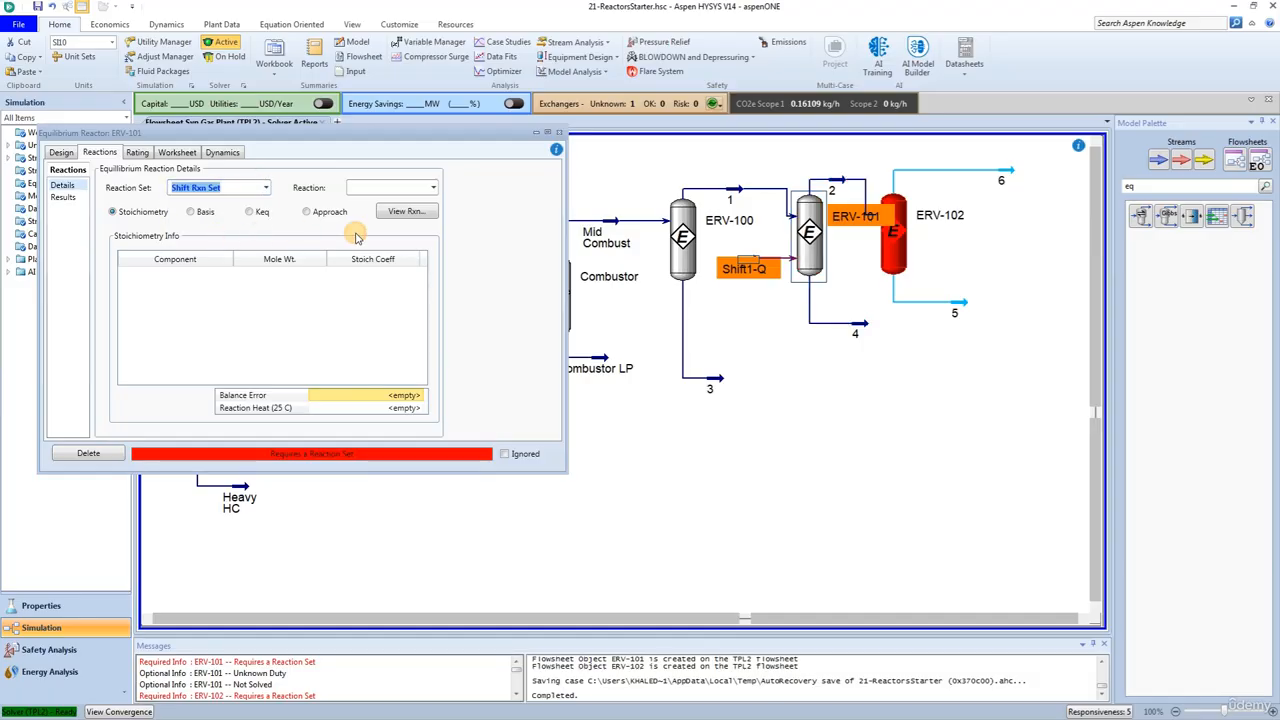
{"action": "left_click", "coordinate": [558, 133]}
Add the energy stream Shift2-Q to ERV-102, assign the Shift Rxn Set to it, and close its properties
{"action": "double_click", "coordinate": [893, 232]}
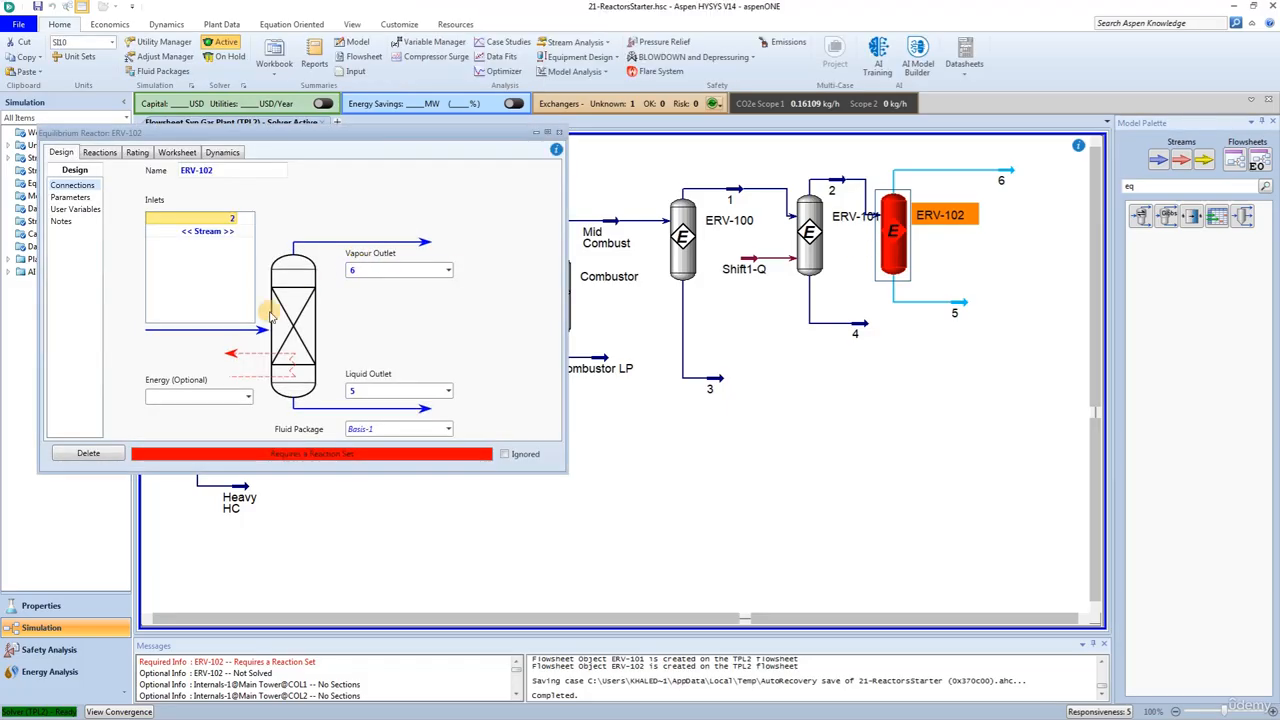
{"action": "left_click", "coordinate": [196, 392]}
{"action": "left_click", "coordinate": [98, 153]}
{"action": "left_click", "coordinate": [262, 188]}
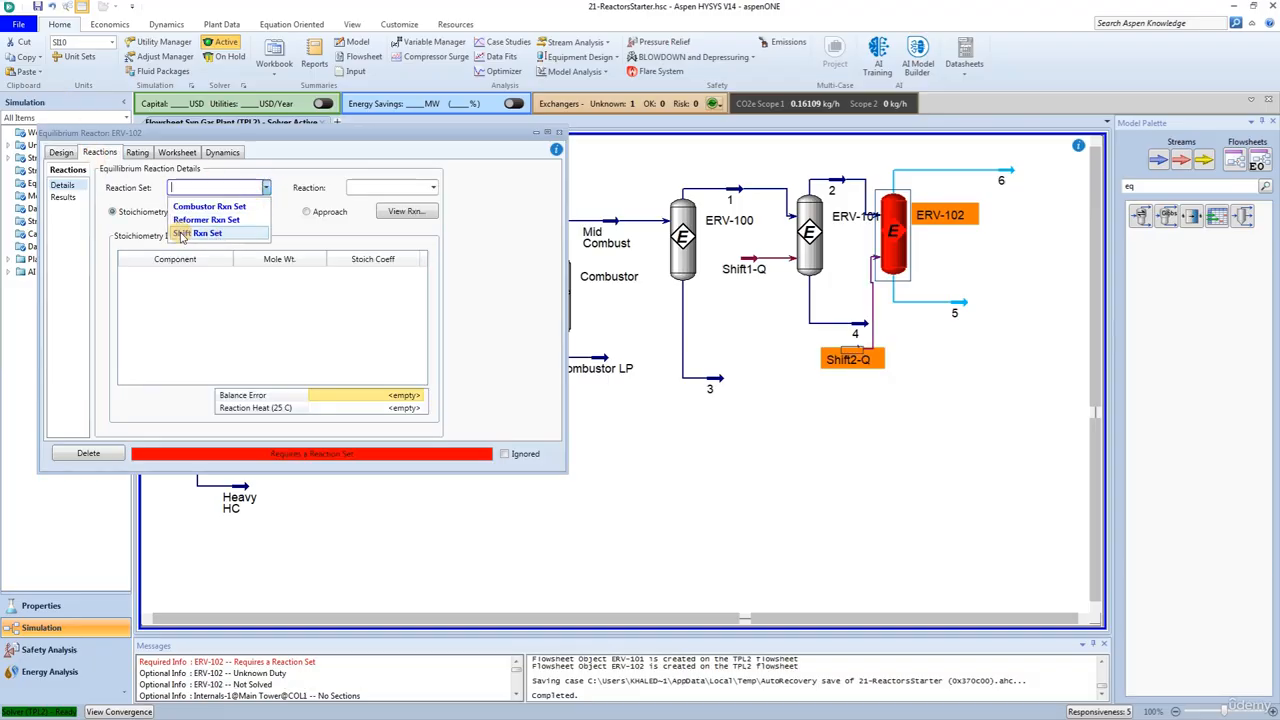
{"action": "left_click", "coordinate": [178, 234]}
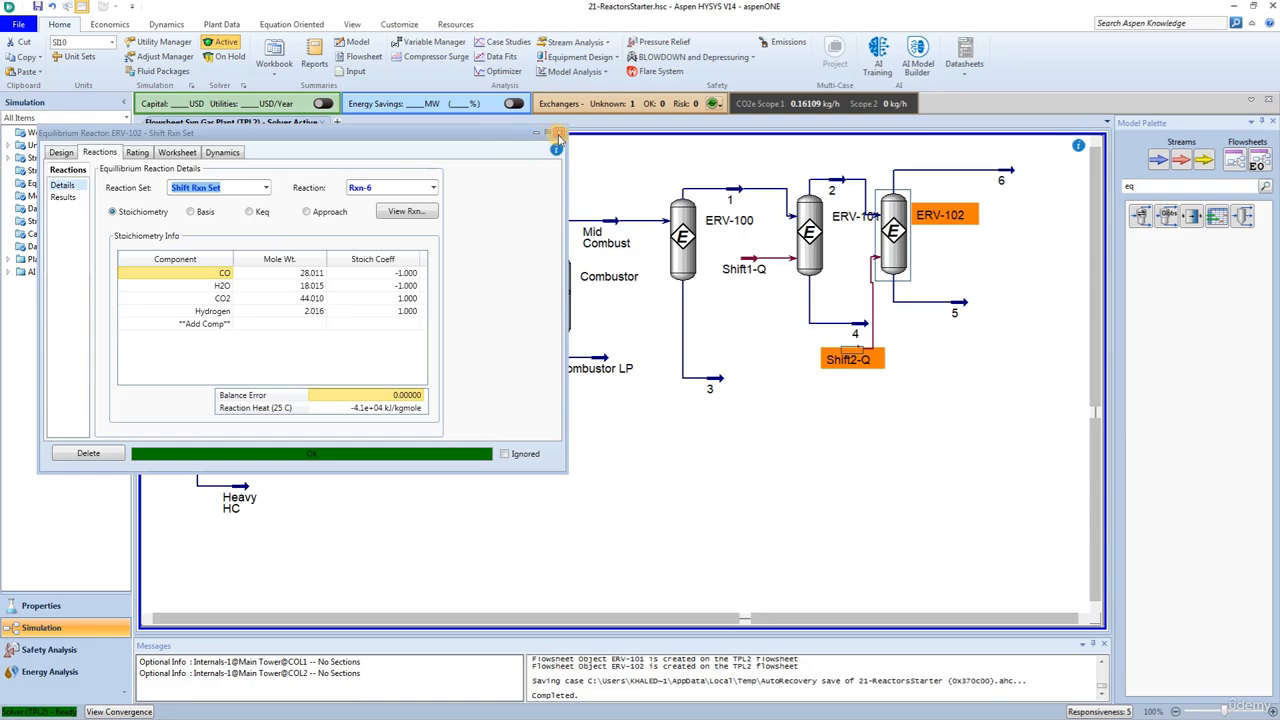
{"action": "left_click", "coordinate": [562, 135]}
{"action": "left_click", "coordinate": [717, 510]}
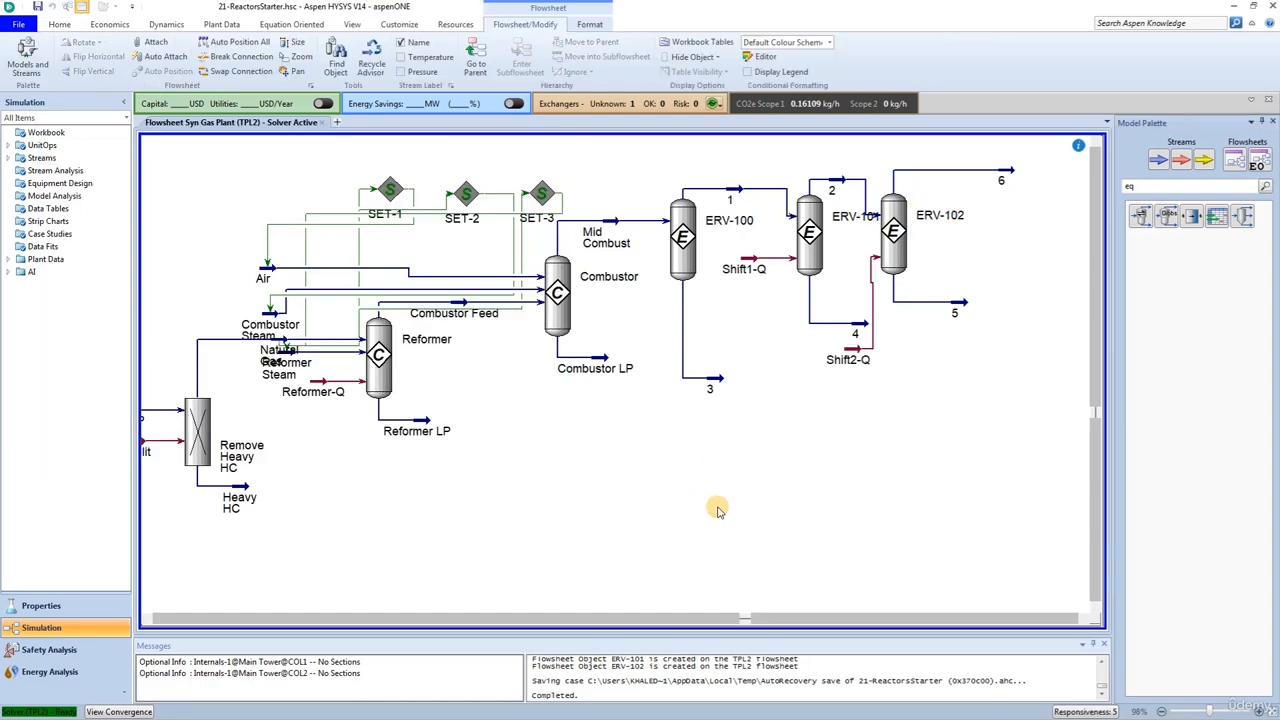